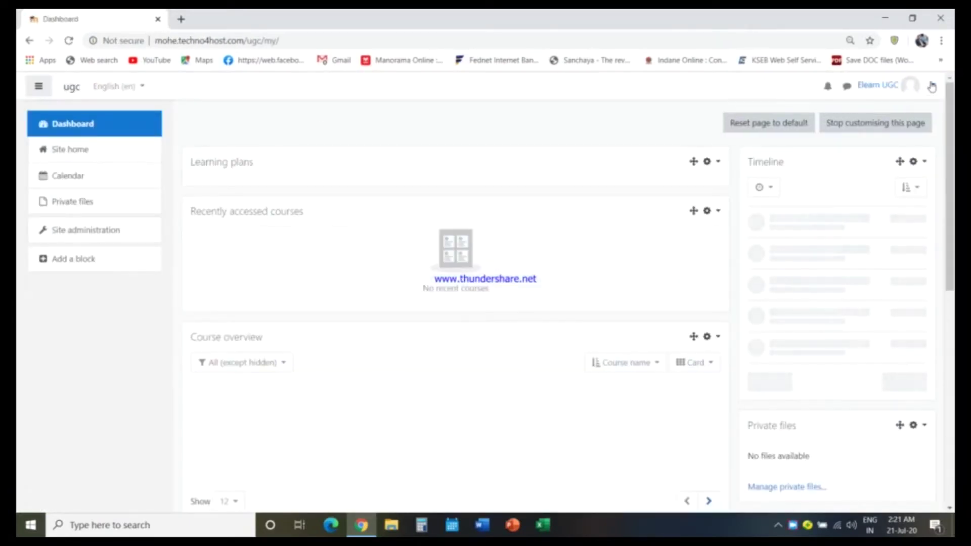
Log out of the site and collapse all course categories on the University of Garden City home page
{"action": "left_click", "coordinate": [932, 85]}
{"action": "left_click", "coordinate": [888, 206]}
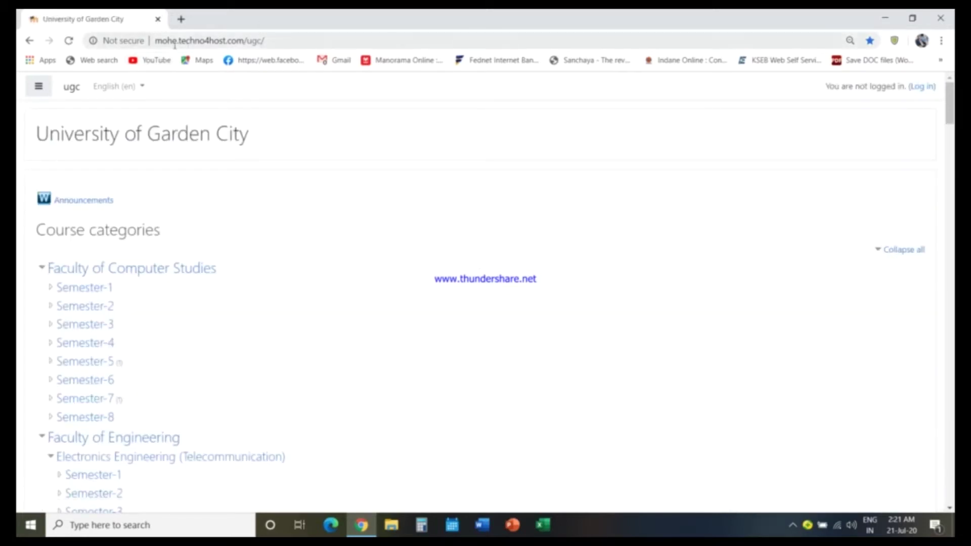
{"action": "left_click_drag", "start_coordinate": [157, 41], "coordinate": [264, 41]}
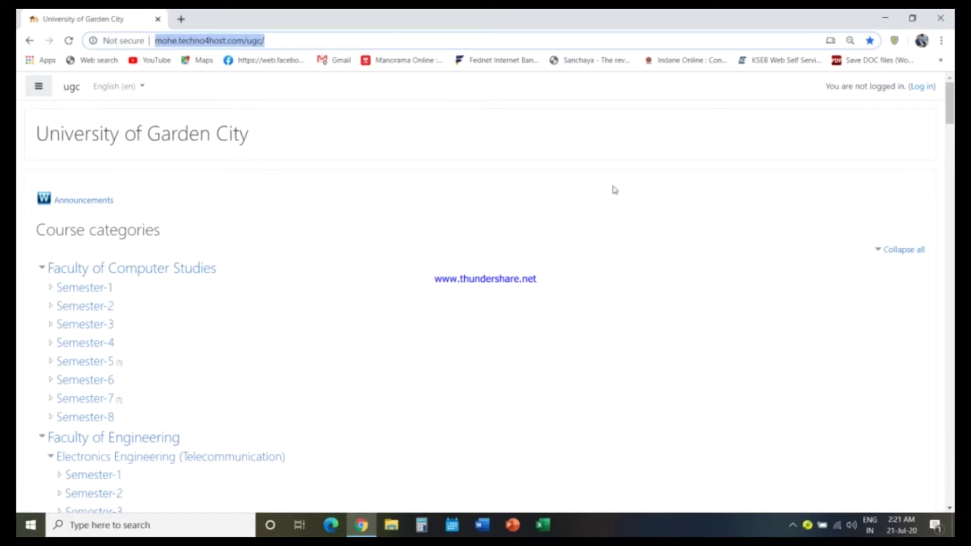
{"action": "left_click", "coordinate": [920, 250]}
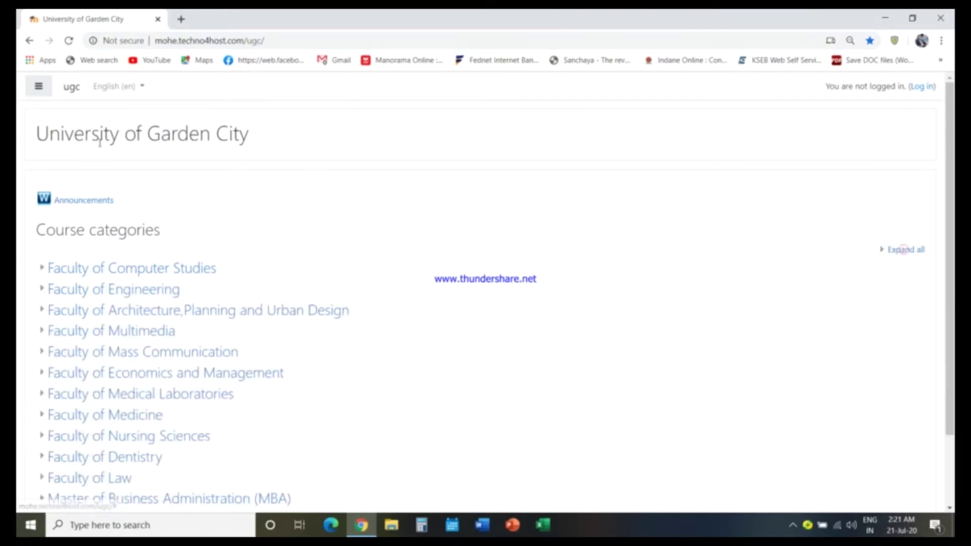
{"action": "scroll", "coordinate": [275, 274], "scroll_direction": "down", "scroll_amount": 1}
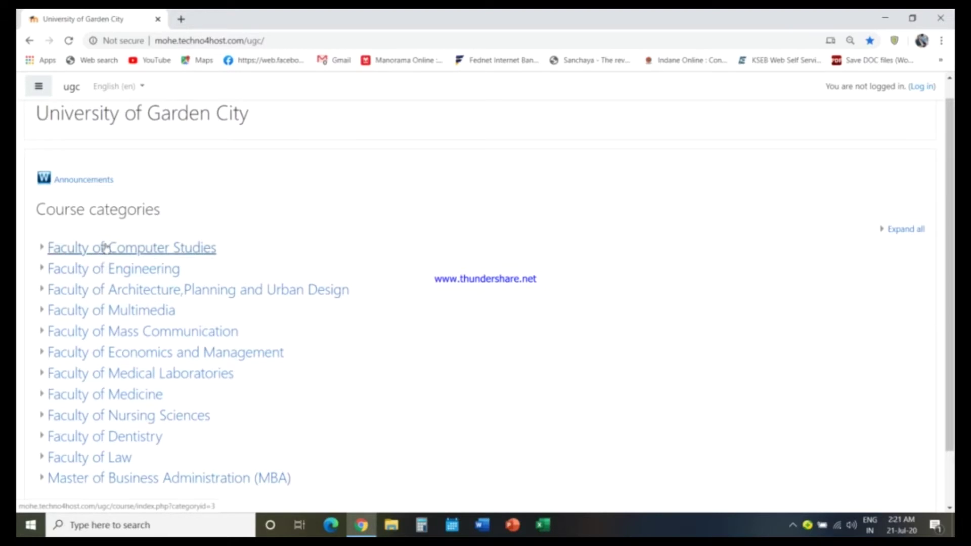
Log in with the saved faculty account, filling in its username and password
{"action": "left_click", "coordinate": [924, 91]}
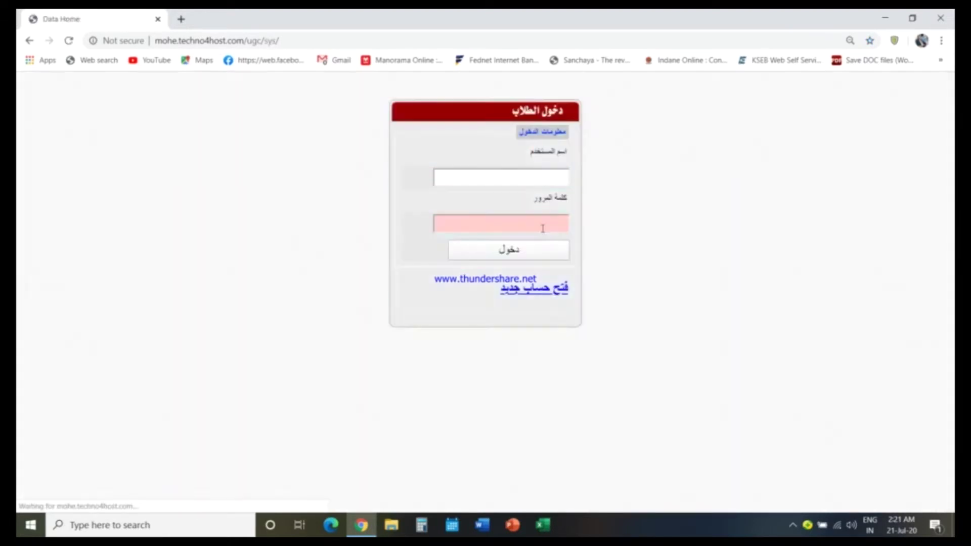
{"action": "left_click", "coordinate": [531, 177]}
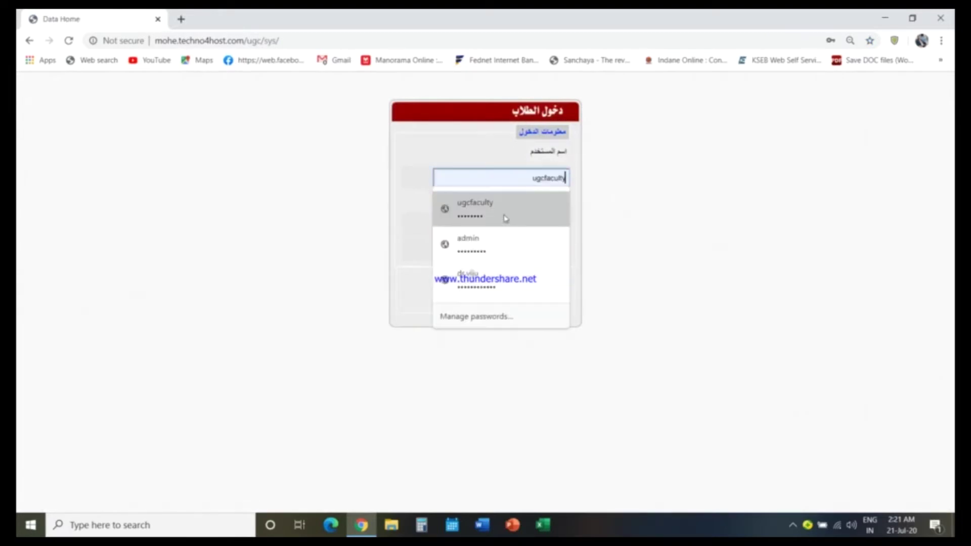
{"action": "left_click", "coordinate": [505, 217]}
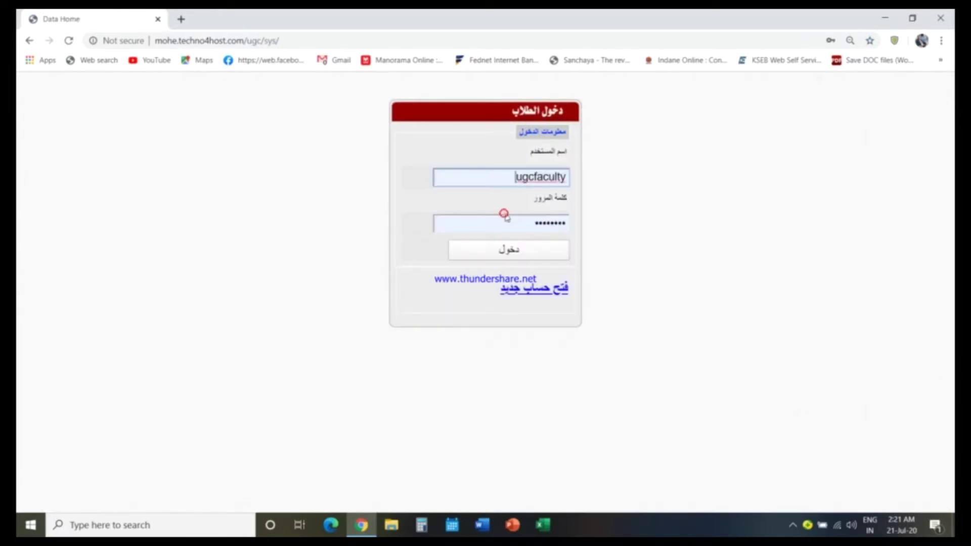
{"action": "left_click", "coordinate": [518, 256]}
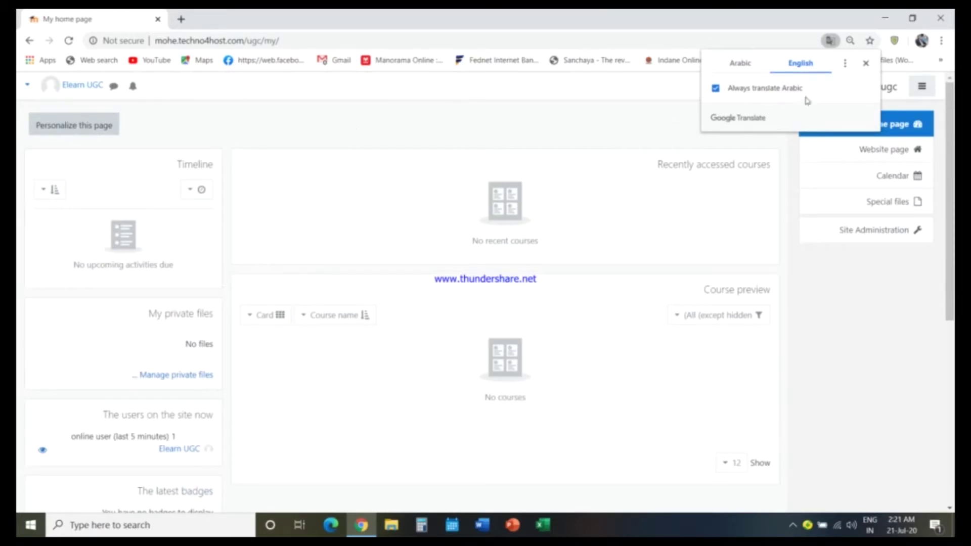
Dismiss the browser translation prompt and switch the site language to English (en)
{"action": "left_click", "coordinate": [663, 110]}
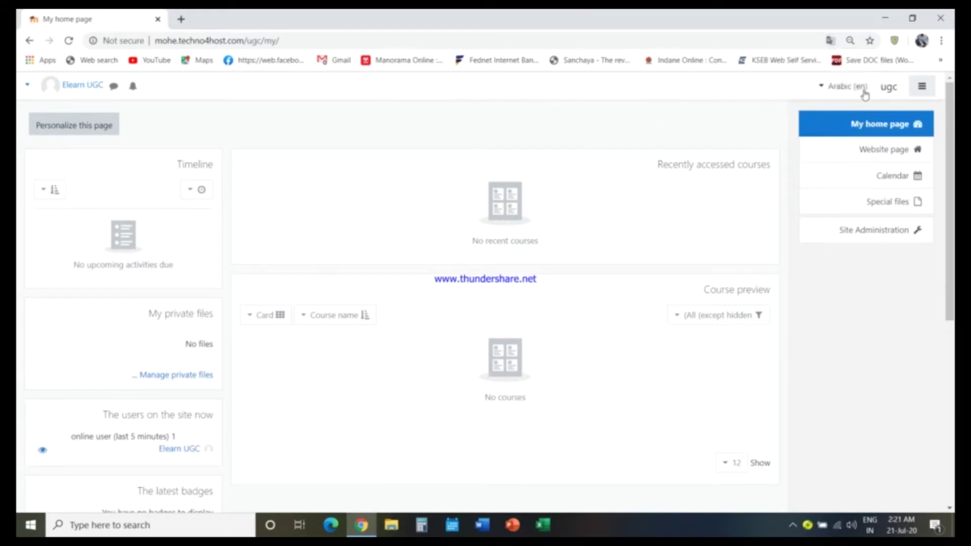
{"action": "left_click", "coordinate": [822, 91]}
{"action": "left_click", "coordinate": [839, 109]}
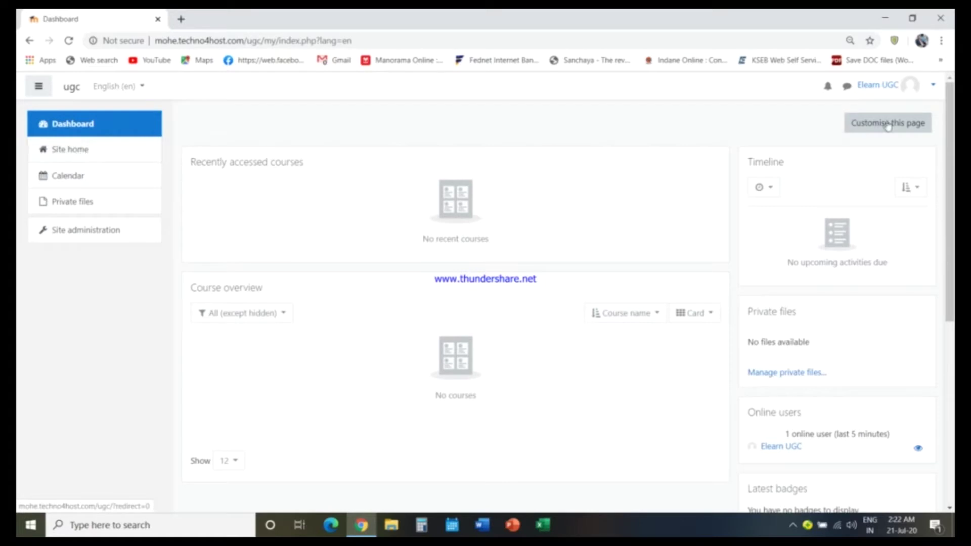
{"action": "left_click", "coordinate": [141, 87]}
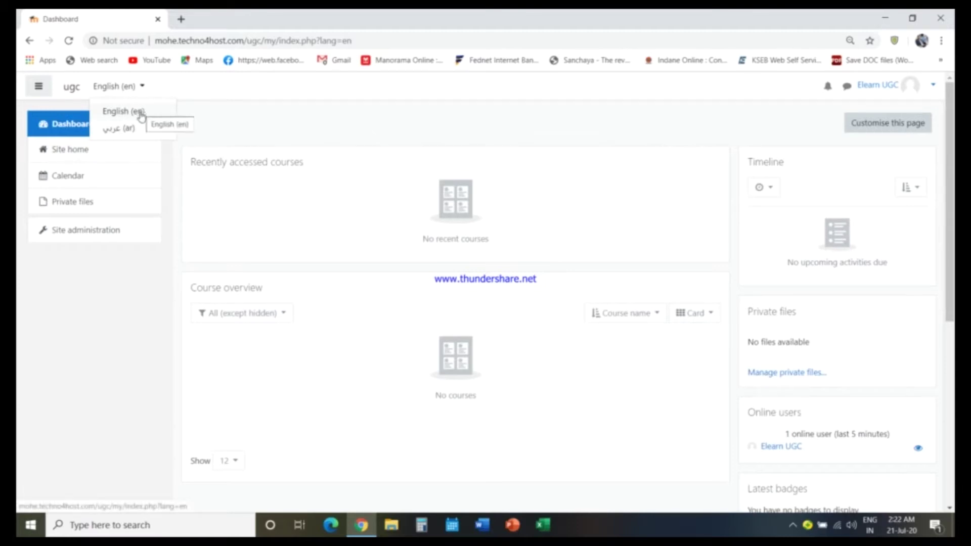
Open the site home page and collapse all of its course categories
{"action": "left_click", "coordinate": [63, 152]}
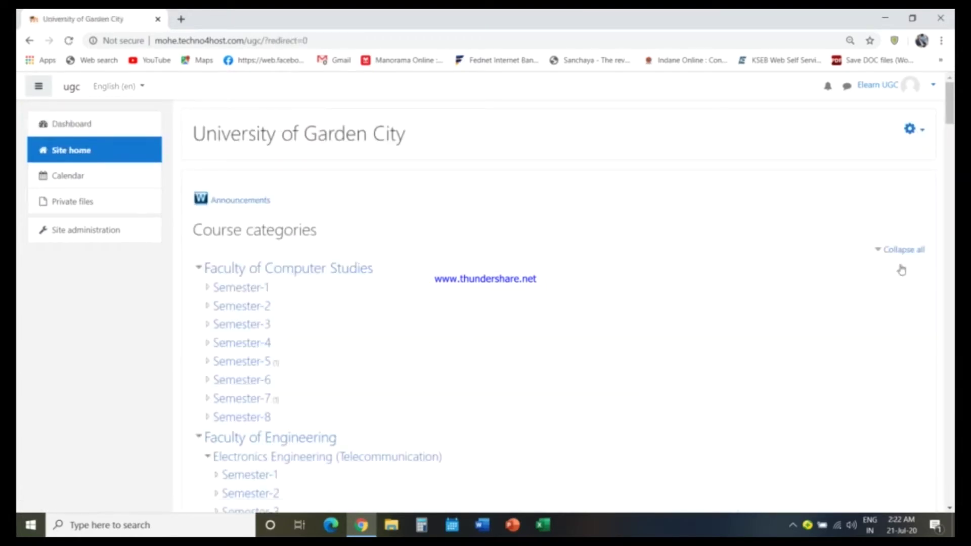
{"action": "left_click", "coordinate": [905, 250]}
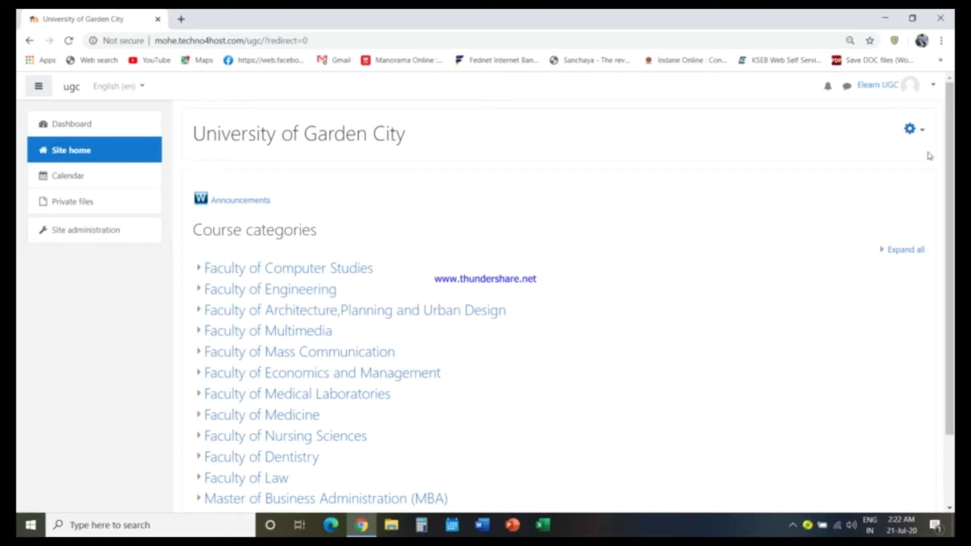
Turn editing on for the University of Garden City site home page
{"action": "left_click", "coordinate": [923, 133]}
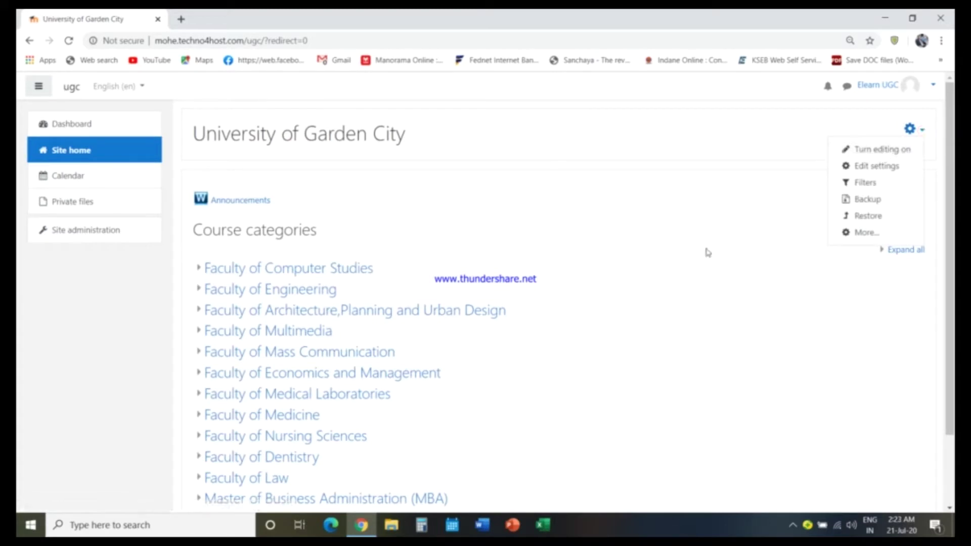
{"action": "key", "text": "Escape"}
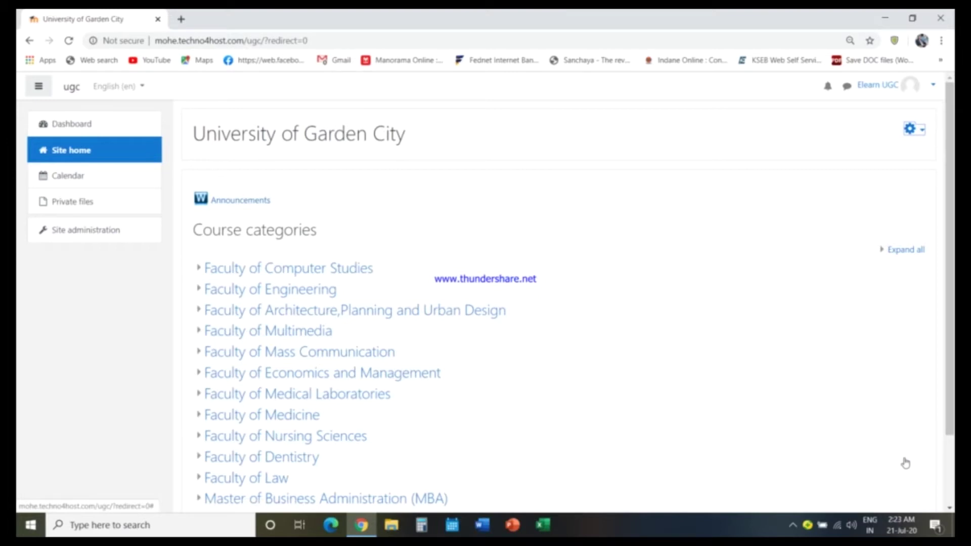
{"action": "left_click", "coordinate": [913, 131]}
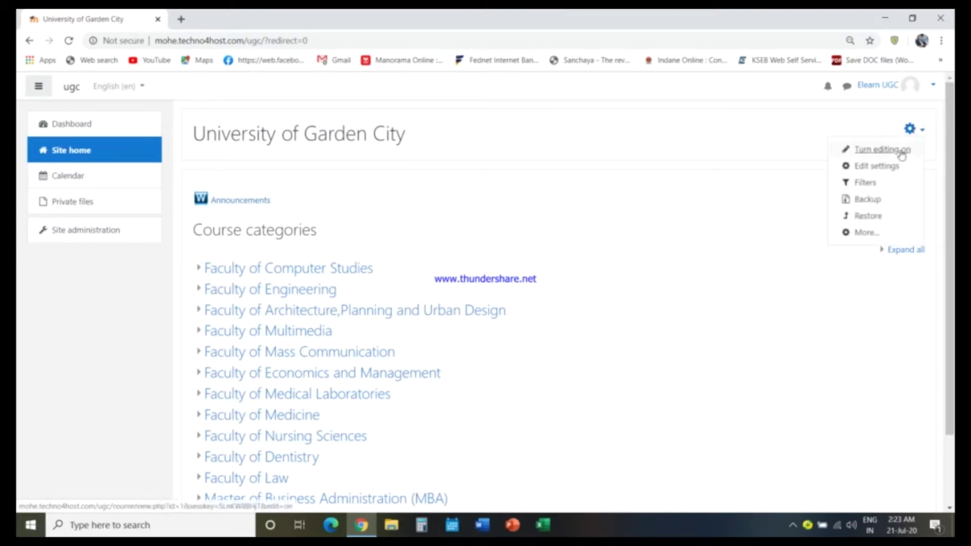
{"action": "left_click", "coordinate": [901, 151]}
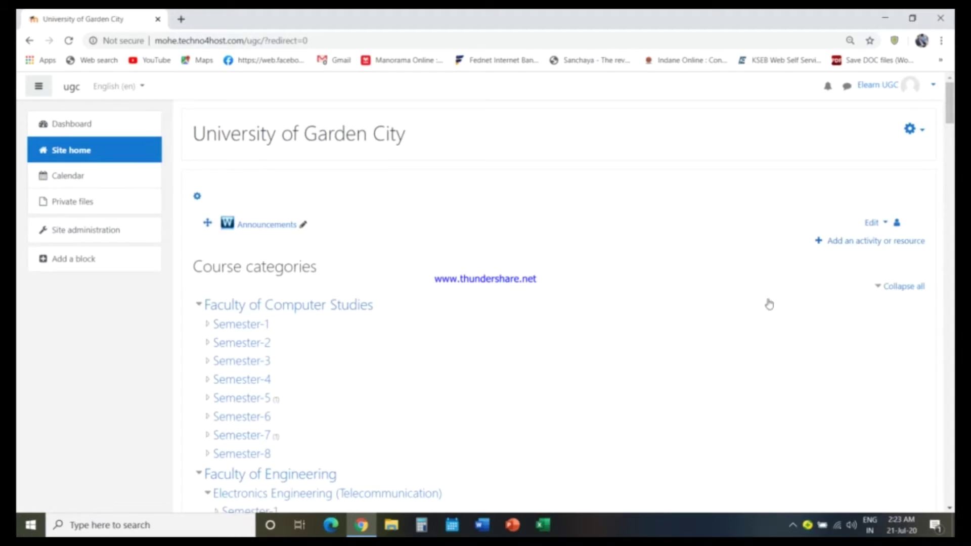
Collapse the course categories and view the semesters of Computer Engineering (Networking) under Faculty of Engineering
{"action": "left_click", "coordinate": [897, 286]}
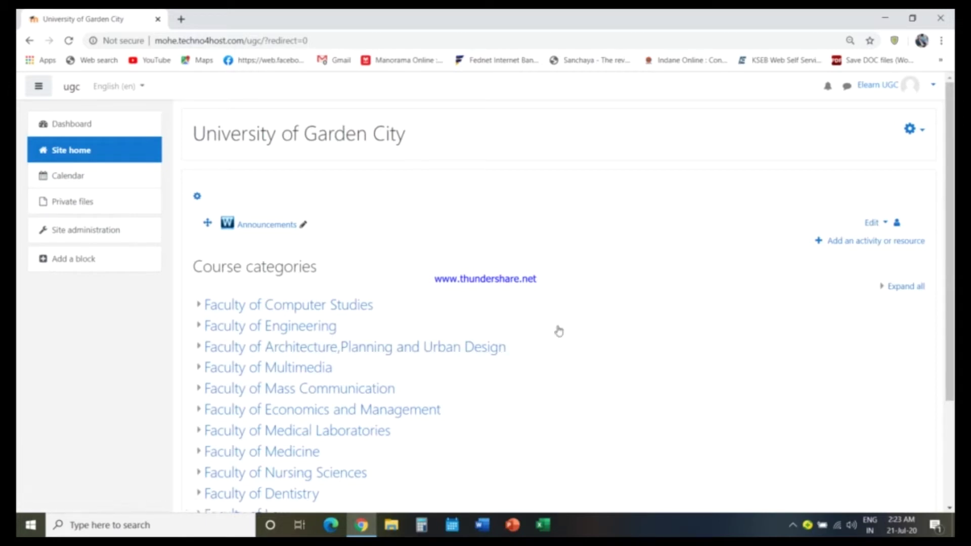
{"action": "scroll", "coordinate": [952, 276], "scroll_direction": "down", "scroll_amount": 1}
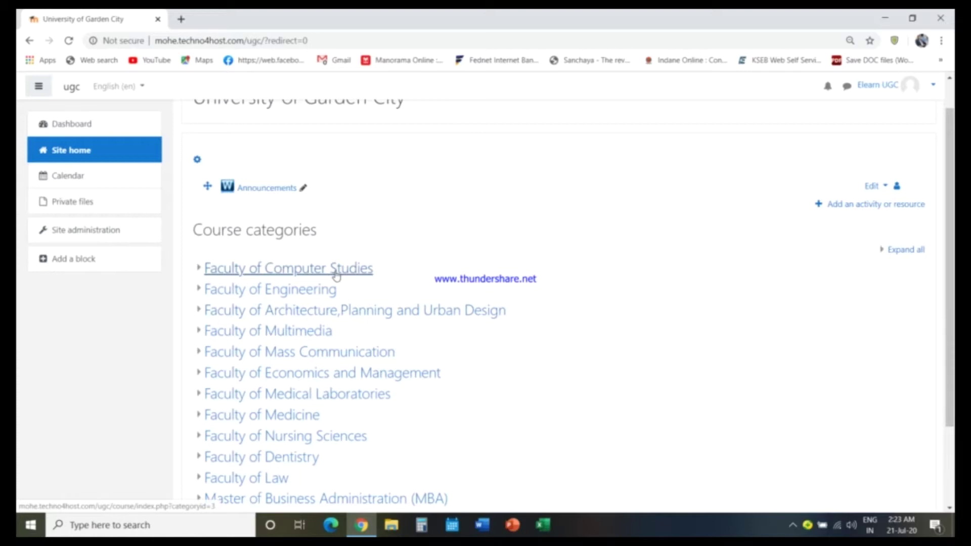
{"action": "left_click", "coordinate": [305, 293]}
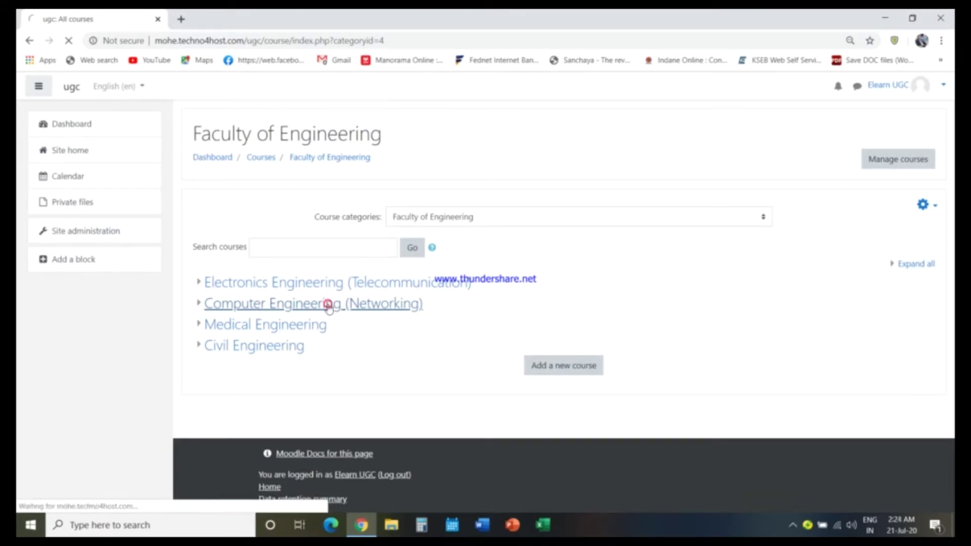
{"action": "left_click", "coordinate": [330, 306]}
{"action": "scroll", "coordinate": [332, 306], "scroll_direction": "down", "scroll_amount": 3}
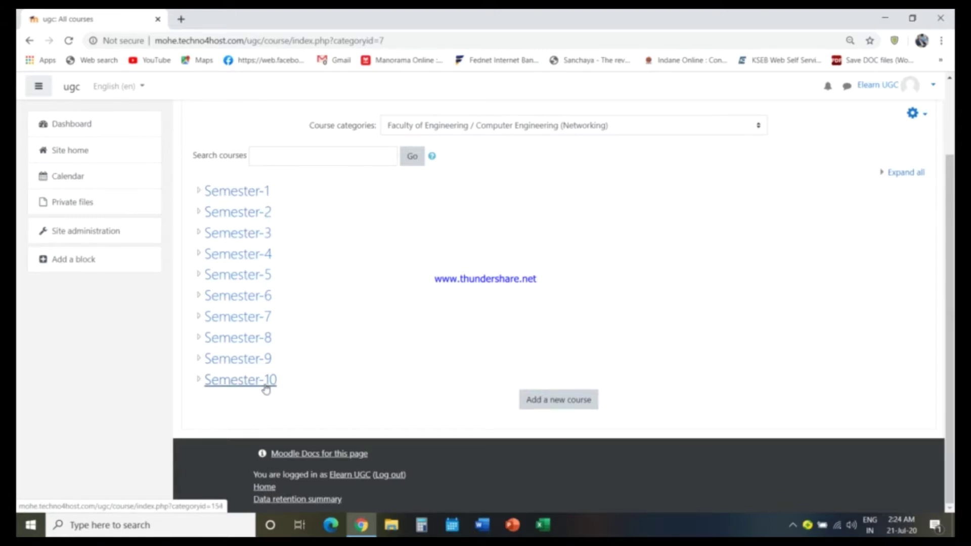
Leave the Computer Engineering (Networking) category and return to the site home page
{"action": "left_click", "coordinate": [28, 40]}
{"action": "left_click", "coordinate": [28, 40]}
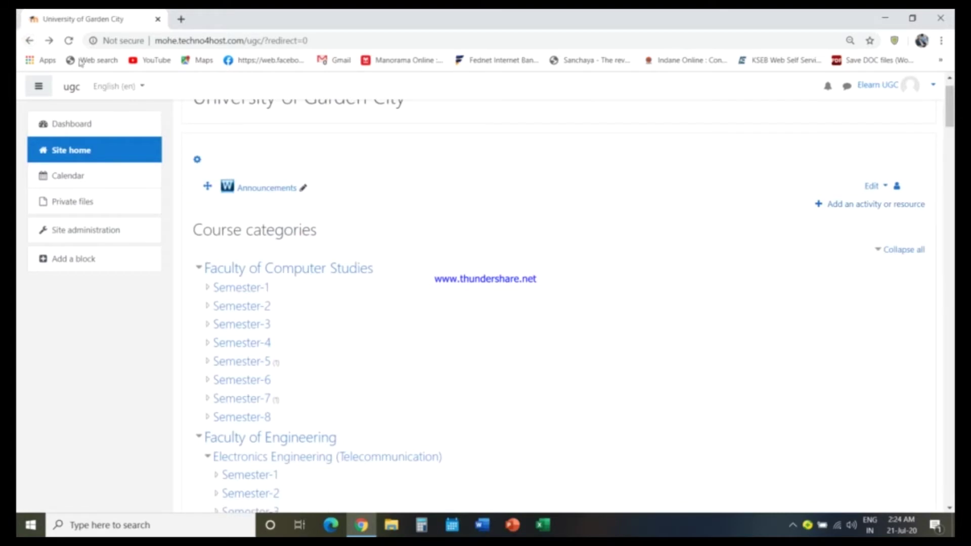
{"action": "left_click", "coordinate": [28, 41]}
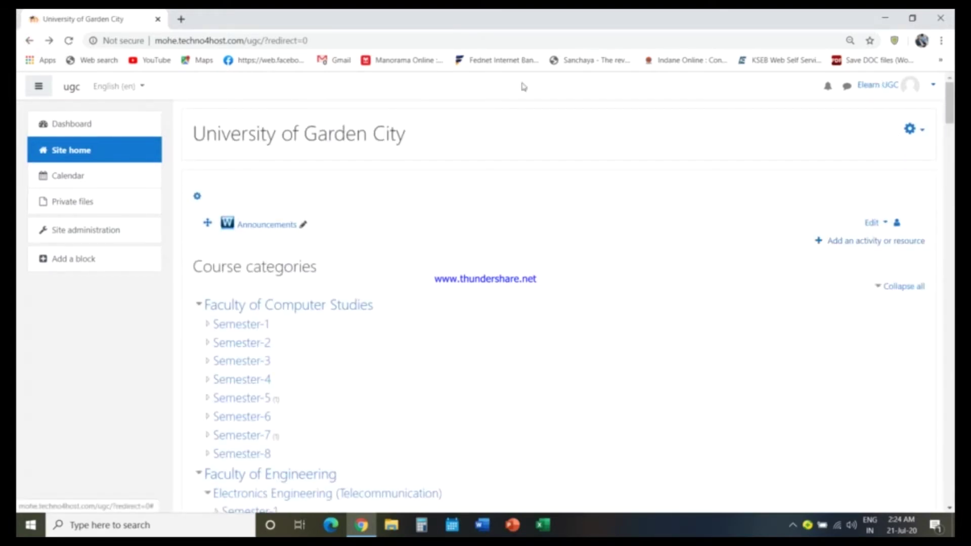
{"action": "left_click", "coordinate": [31, 41]}
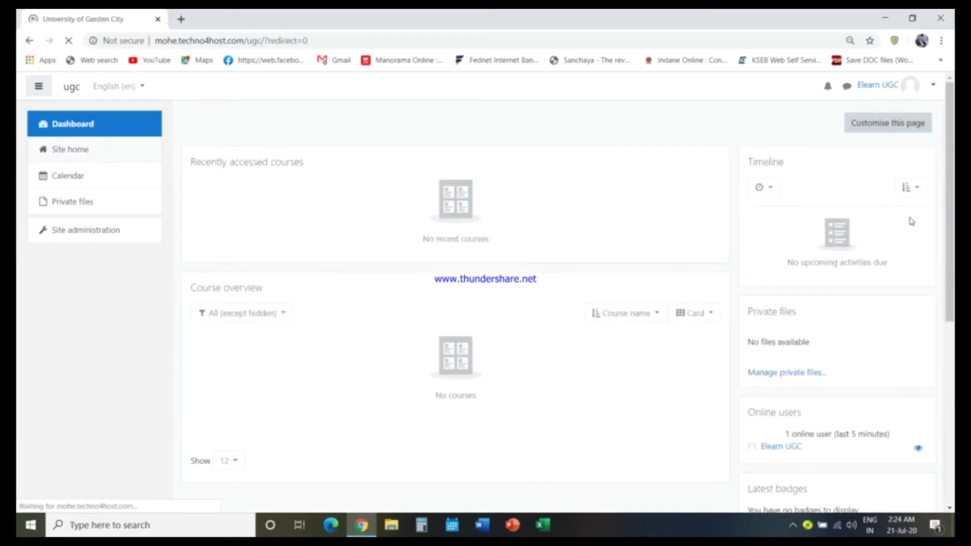
Turn editing off for the site home page and collapse all course categories
{"action": "left_click", "coordinate": [920, 132]}
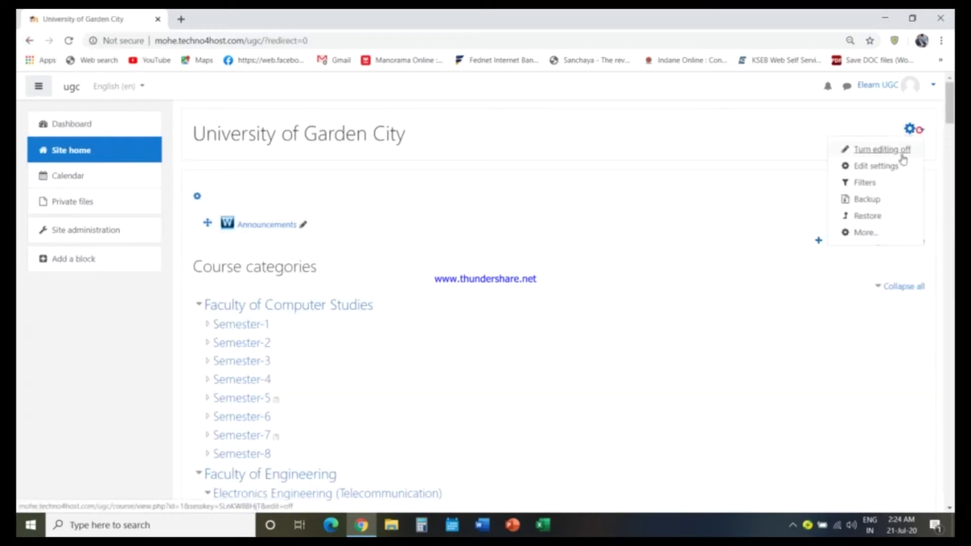
{"action": "left_click", "coordinate": [898, 150]}
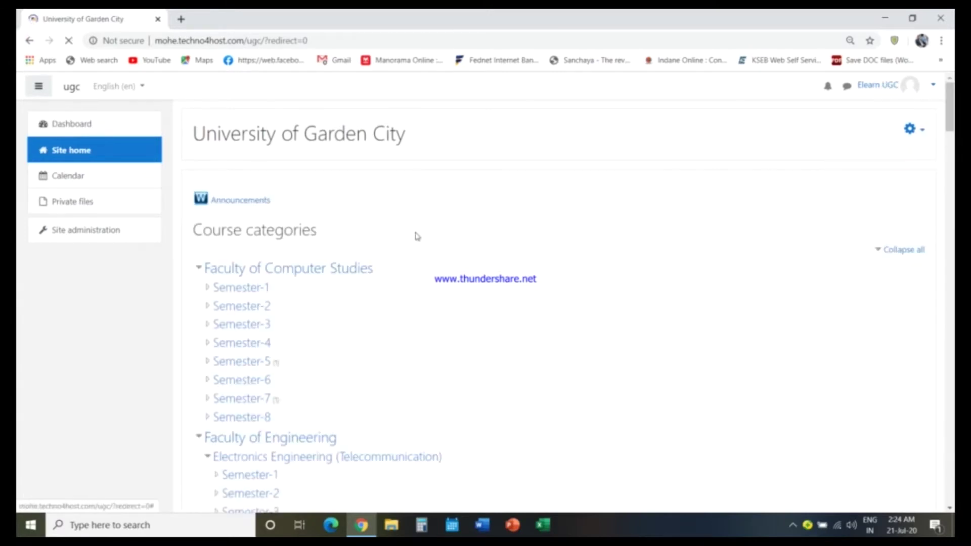
{"action": "left_click", "coordinate": [891, 248]}
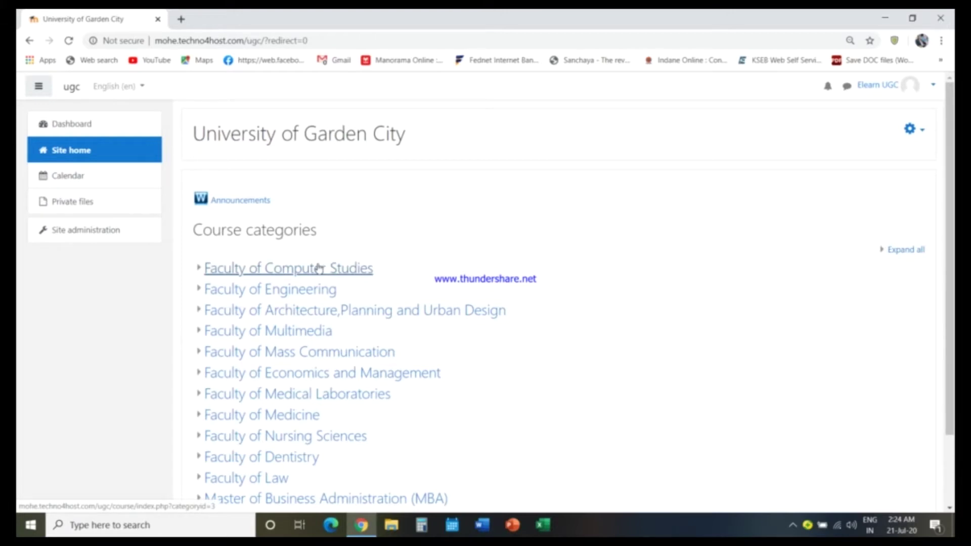
Turn editing back on for the site home page
{"action": "left_click", "coordinate": [923, 131]}
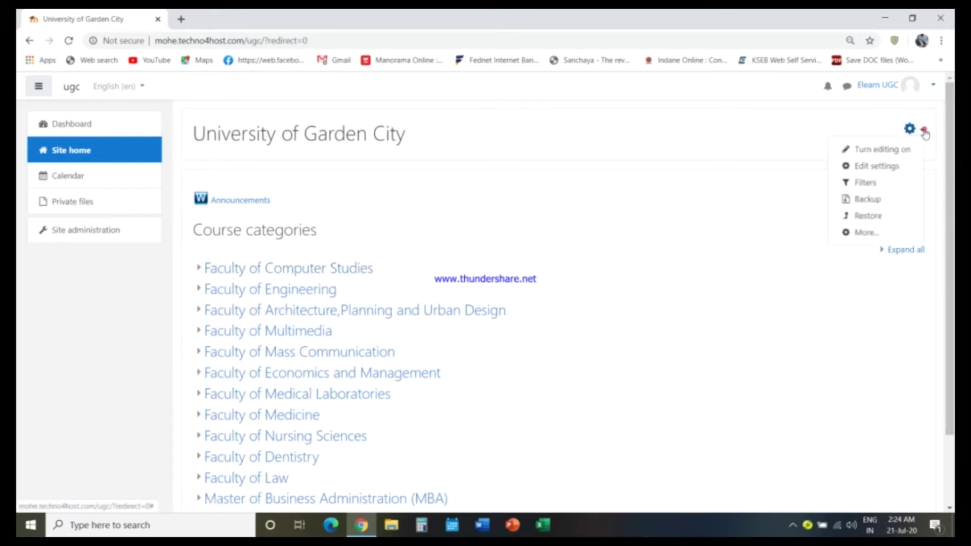
{"action": "left_click", "coordinate": [892, 151]}
{"action": "left_click", "coordinate": [886, 249]}
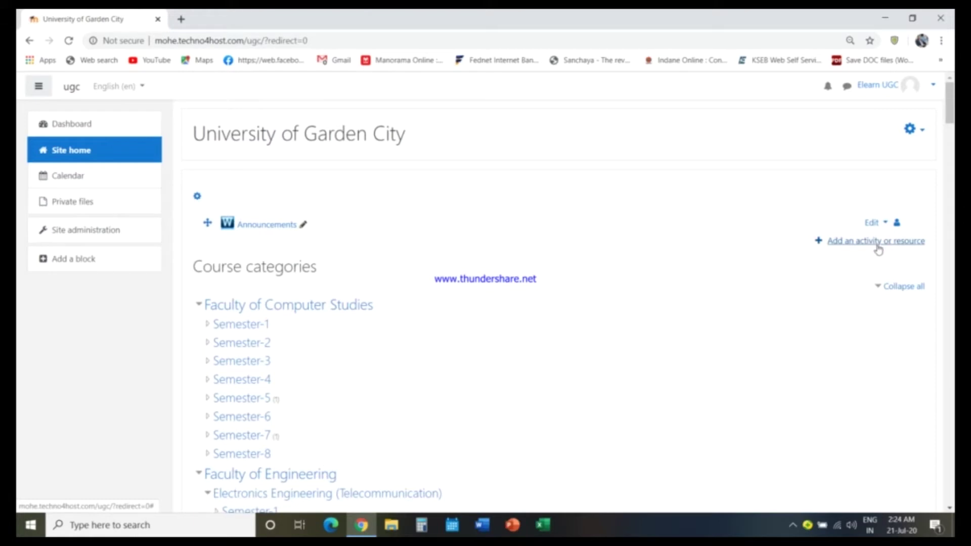
Collapse the course categories and open Faculty of Computer Studies to view its semesters
{"action": "left_click", "coordinate": [900, 286]}
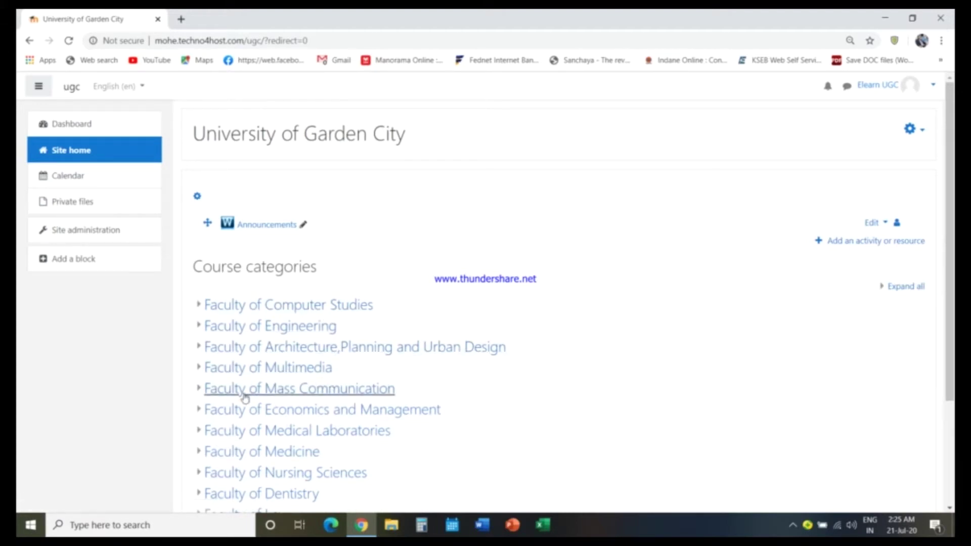
{"action": "left_click", "coordinate": [278, 306]}
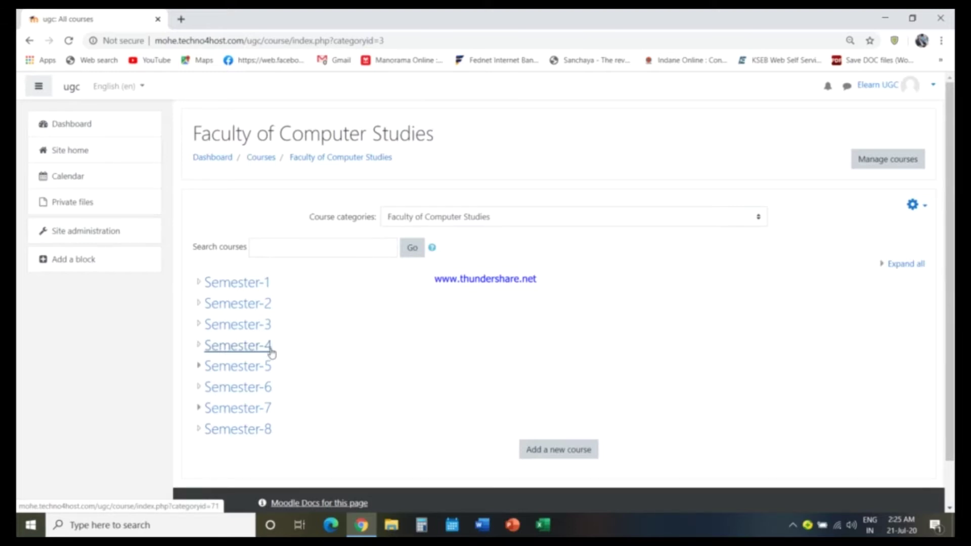
Switch the course category to Faculty of Engineering and open Semester-1 of Electronics Engineering (Telecommunication)
{"action": "left_click", "coordinate": [759, 220]}
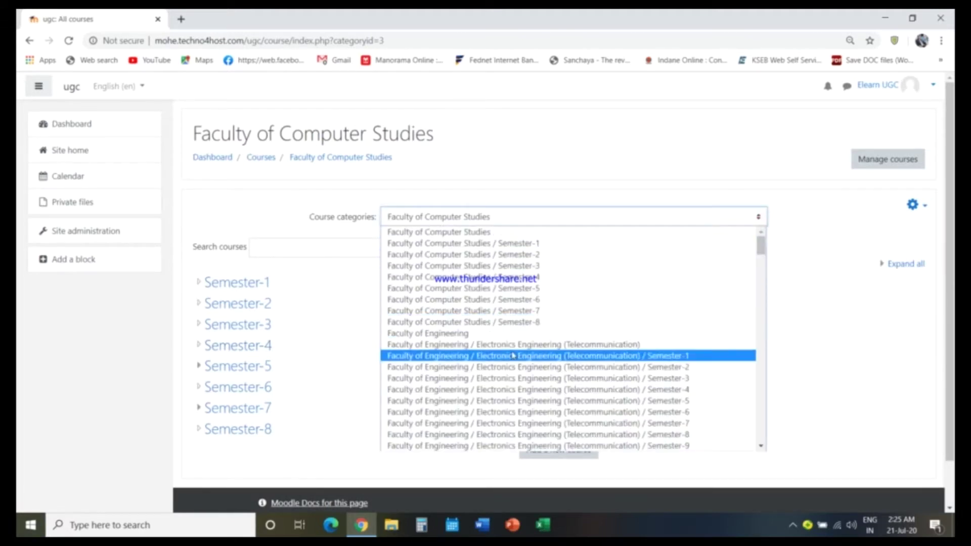
{"action": "left_click", "coordinate": [463, 334]}
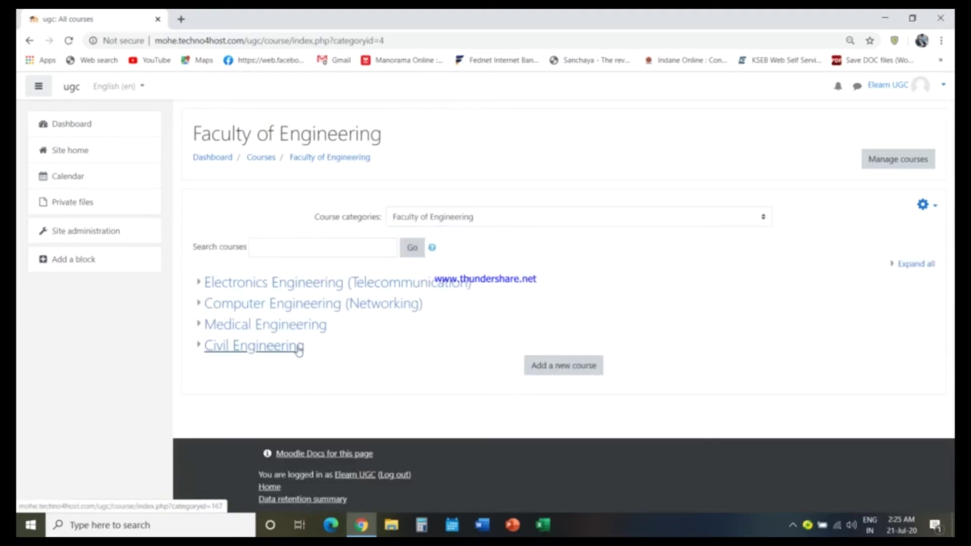
{"action": "left_click", "coordinate": [294, 286]}
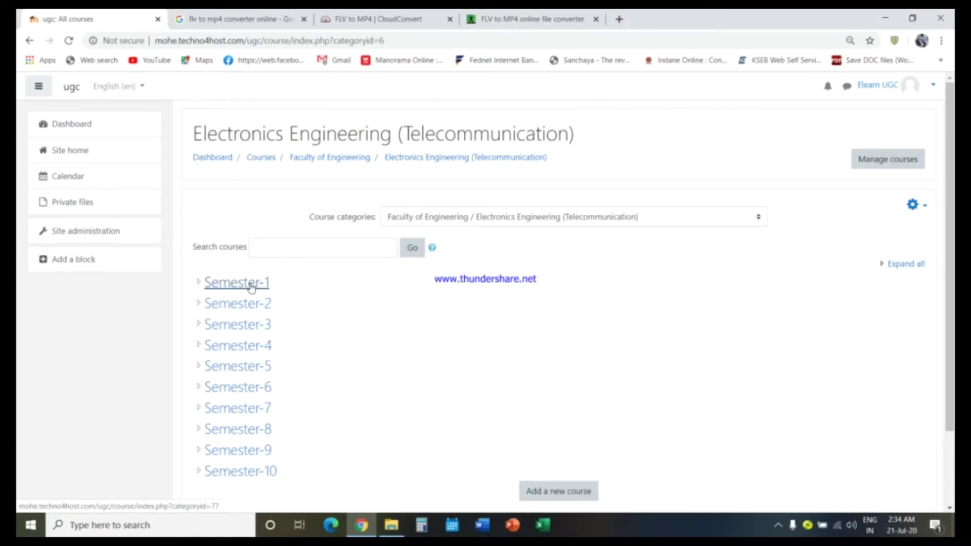
{"action": "left_click", "coordinate": [251, 285]}
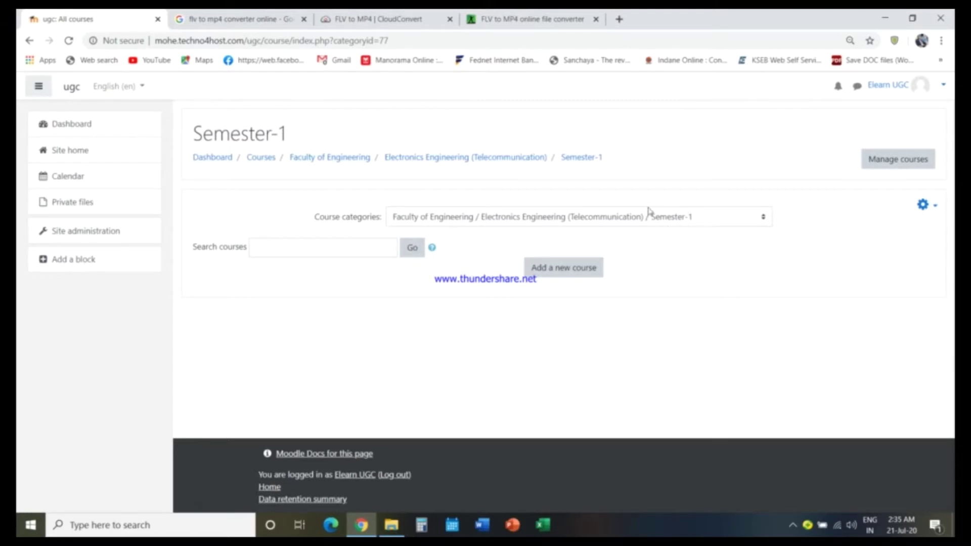
Start a new course in the Semester-1 category with the full name "Introduction to Software Engineering"
{"action": "left_click", "coordinate": [562, 272]}
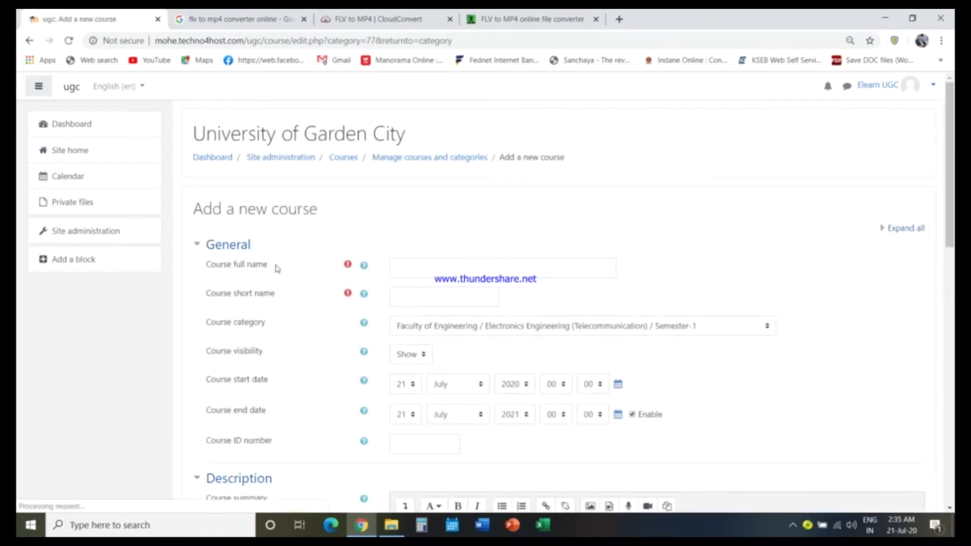
{"action": "left_click", "coordinate": [406, 268]}
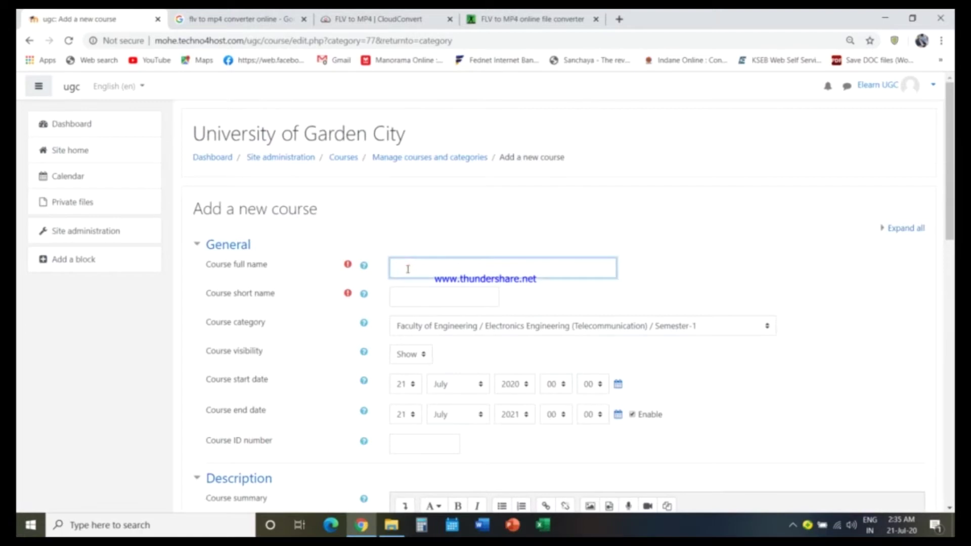
{"action": "type", "text": "Info"}
{"action": "type", "text": "duction to So"}
{"action": "type", "text": "ftware Engineer"}
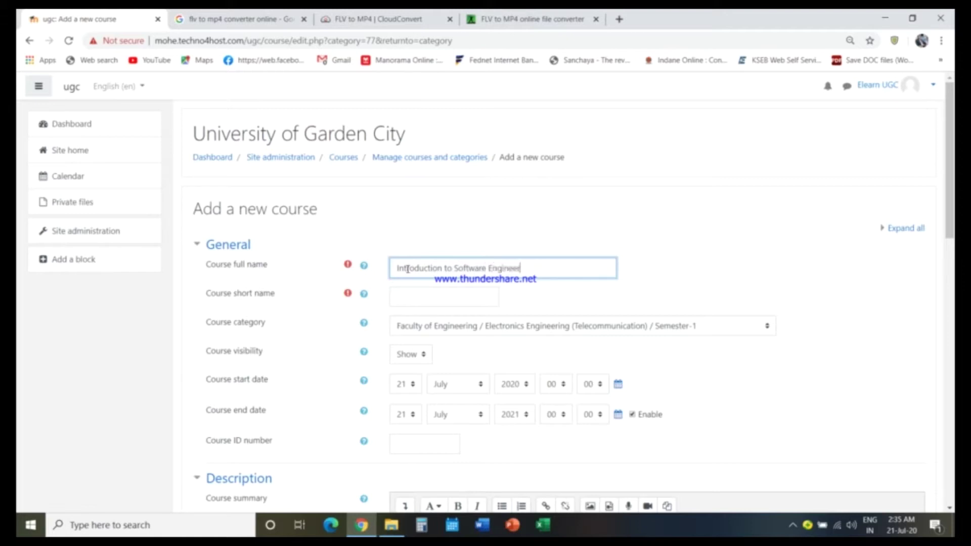
{"action": "type", "text": "ing"}
{"action": "key", "text": "Tab"}
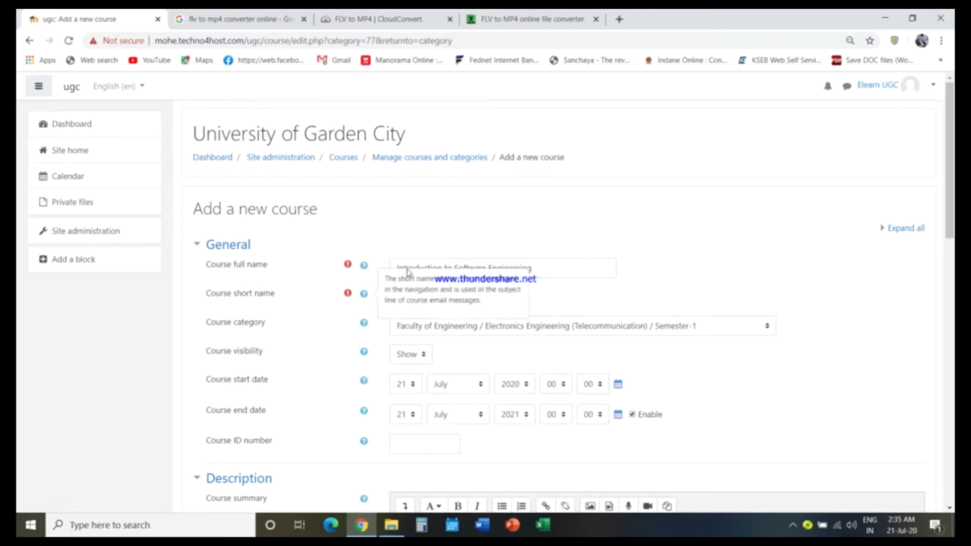
Set the new course's short name to ISE and its visibility to Show
{"action": "key", "text": "Tab"}
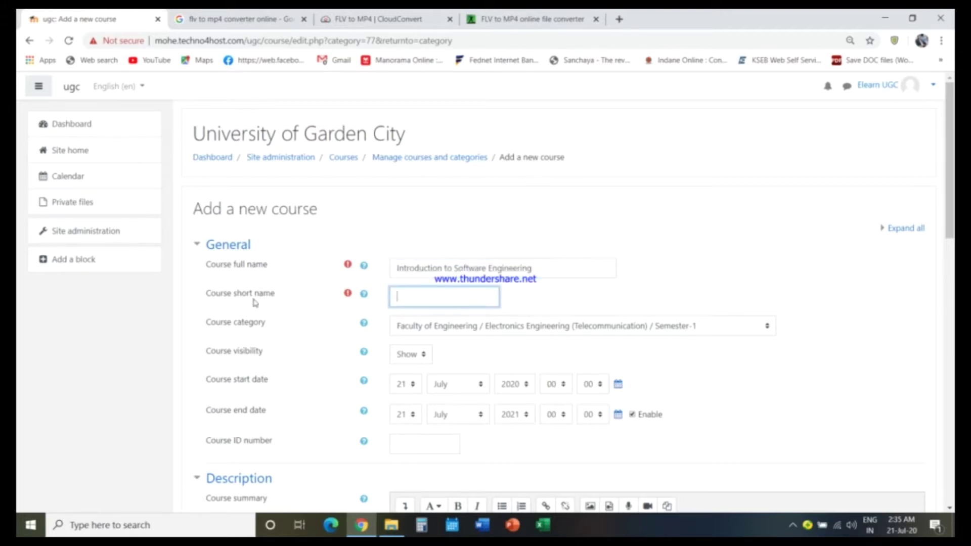
{"action": "type", "text": "ISE"}
{"action": "left_click", "coordinate": [427, 357]}
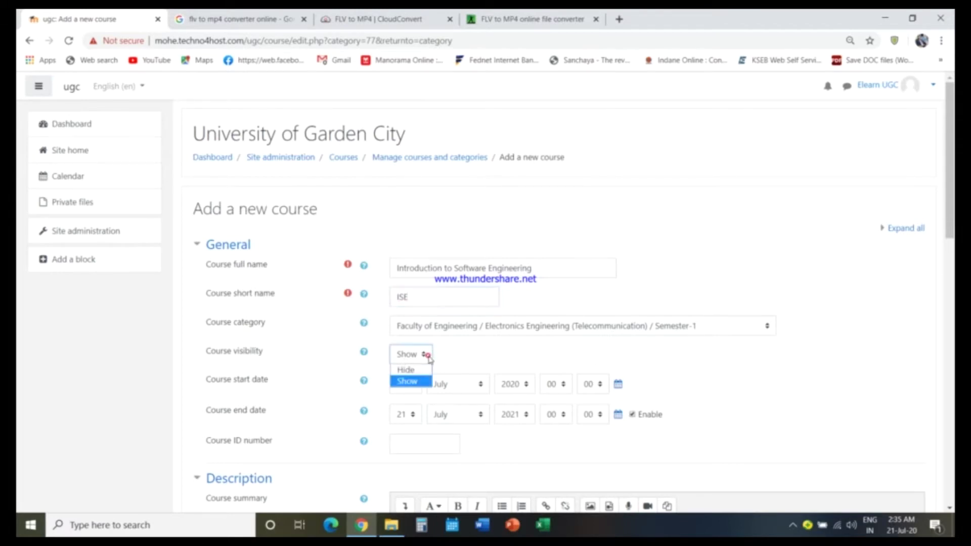
{"action": "left_click", "coordinate": [414, 386]}
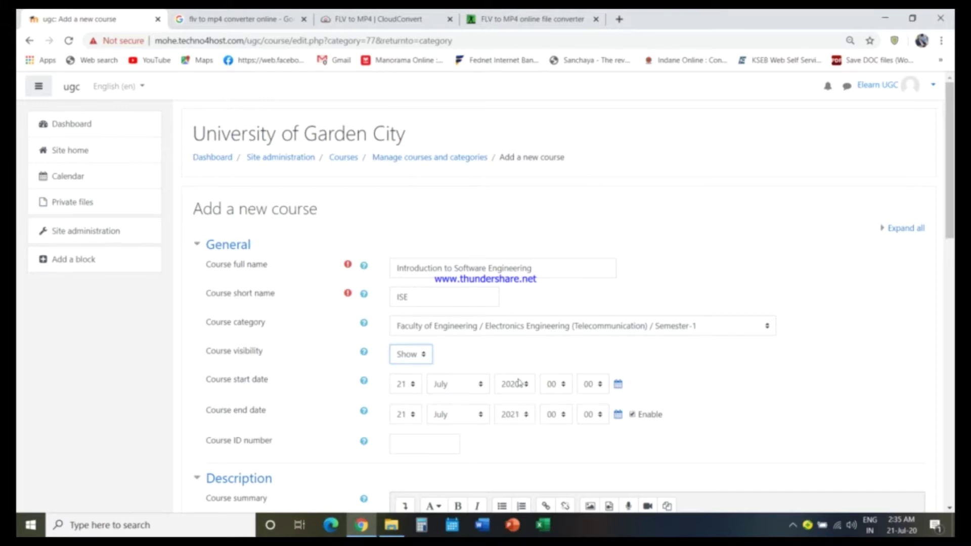
Set the course end date's month and year to September 2020 and enter ISE123 as the course ID number
{"action": "left_click", "coordinate": [528, 416]}
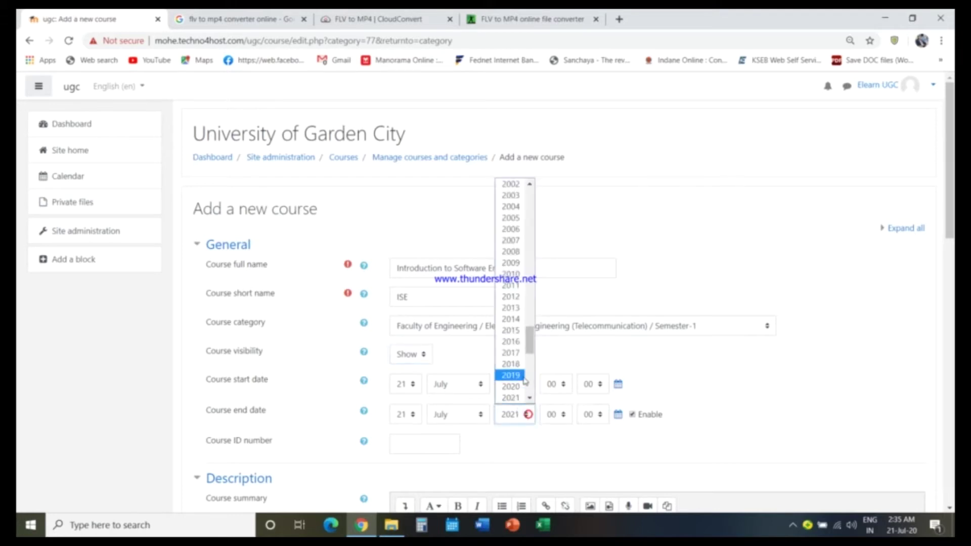
{"action": "left_click", "coordinate": [521, 386]}
{"action": "left_click", "coordinate": [478, 414]}
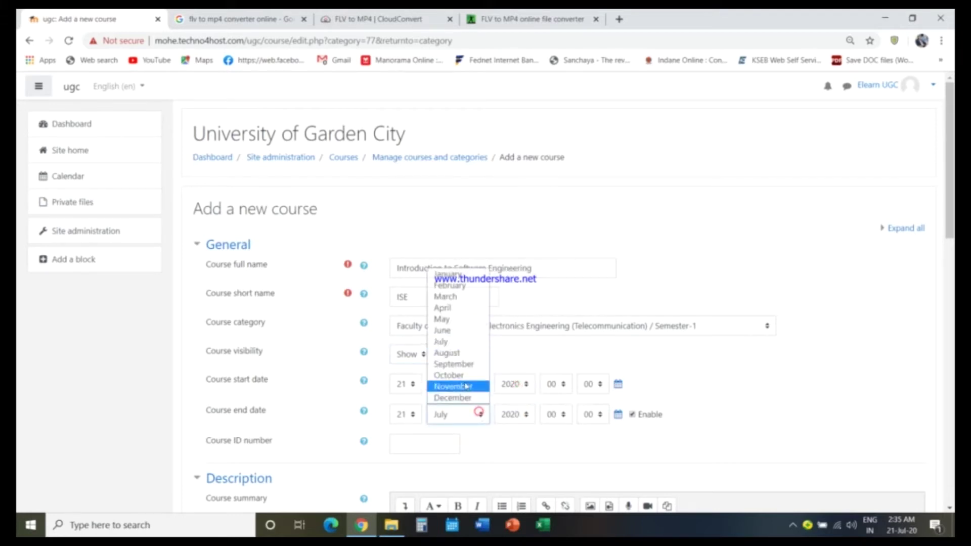
{"action": "left_click", "coordinate": [464, 364]}
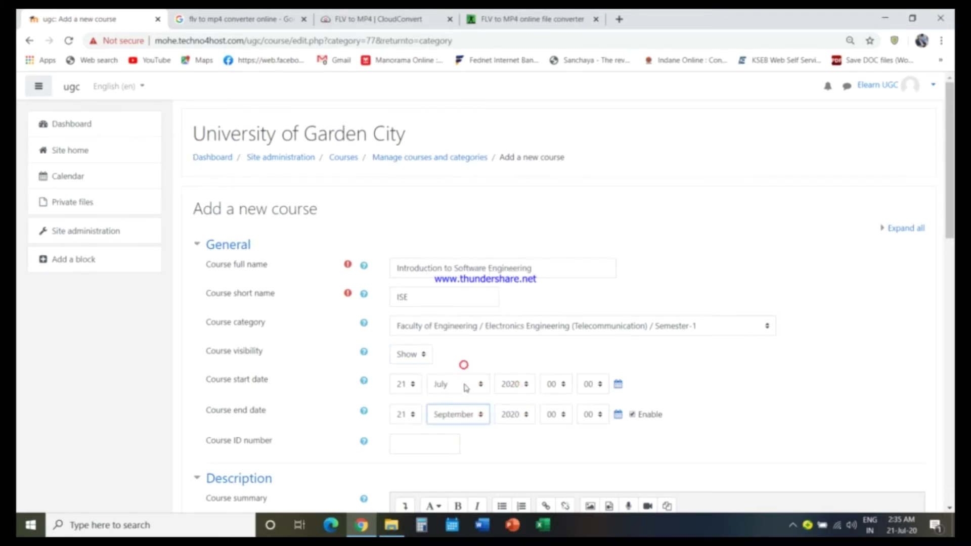
{"action": "left_click", "coordinate": [430, 444]}
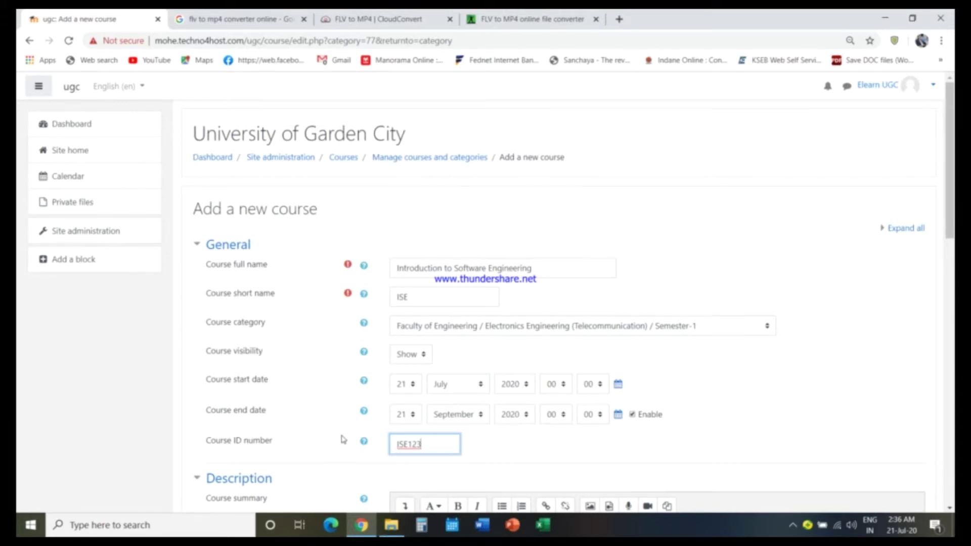
Replace the course summary with "Introduction to Software Engineering, which provides the fundamentals of software engineering like software engineer, scientist, programmer etc and software engineering skills ."
{"action": "scroll", "coordinate": [343, 439], "scroll_direction": "down", "scroll_amount": 4}
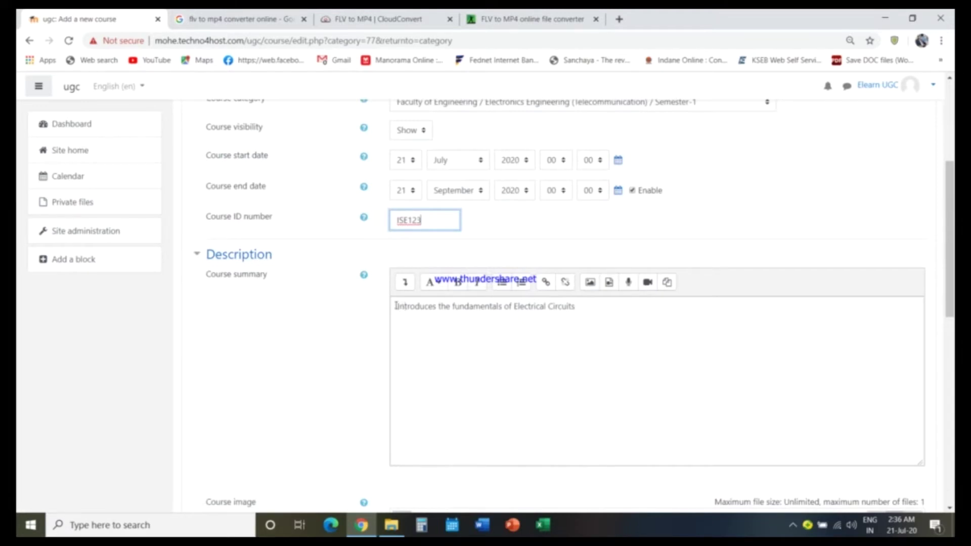
{"action": "left_click_drag", "start_coordinate": [397, 306], "coordinate": [626, 305]}
{"action": "type", "text": "Introduction"}
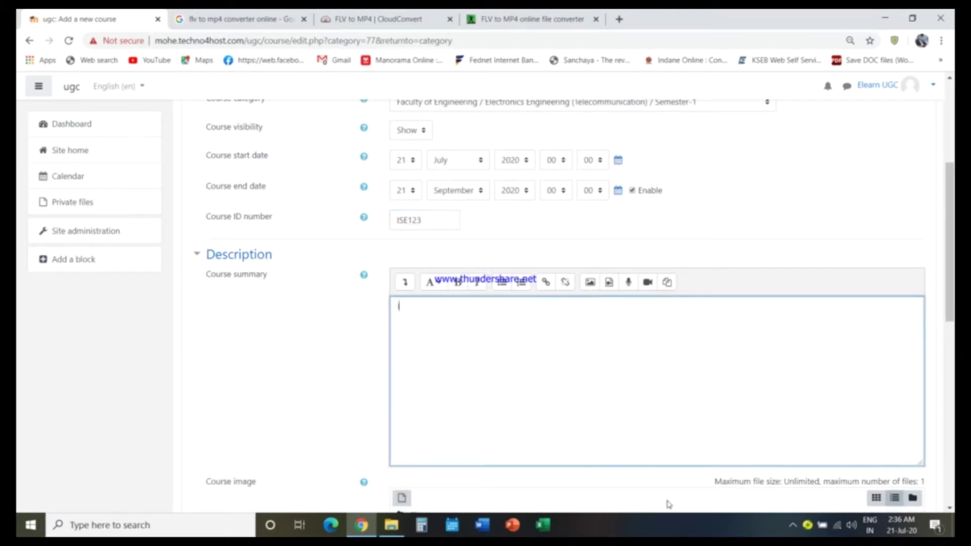
{"action": "type", "text": " to Software Engine"}
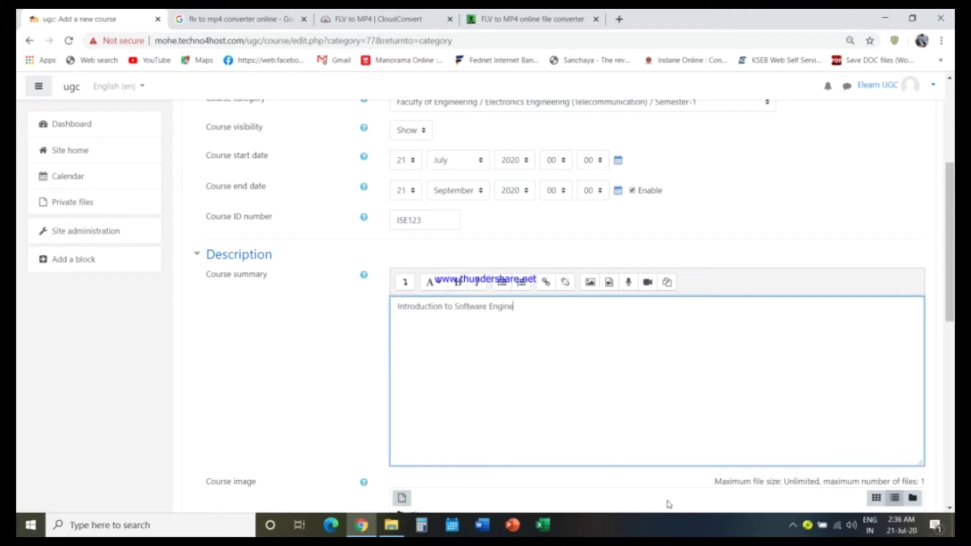
{"action": "type", "text": "ering, which provides the fundamenta"}
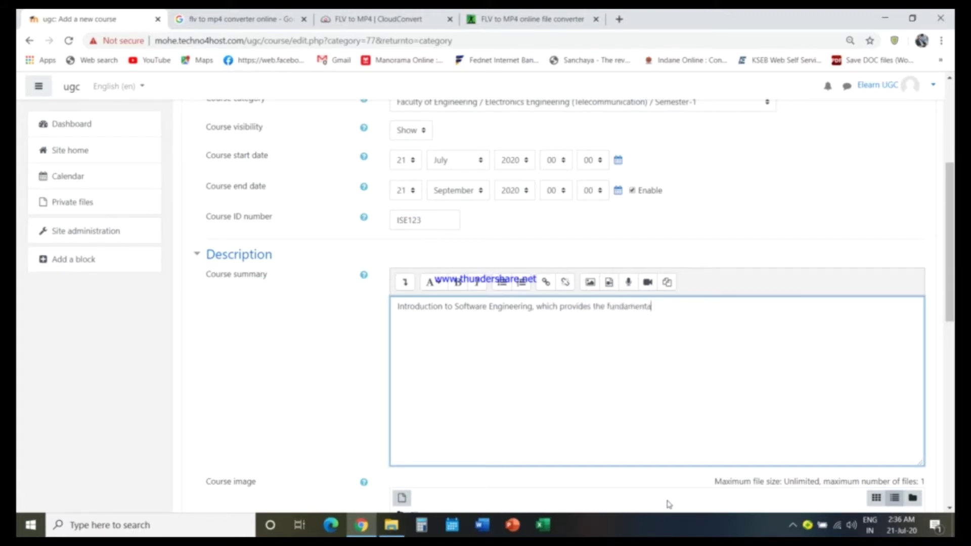
{"action": "type", "text": "ls of software engineering like "}
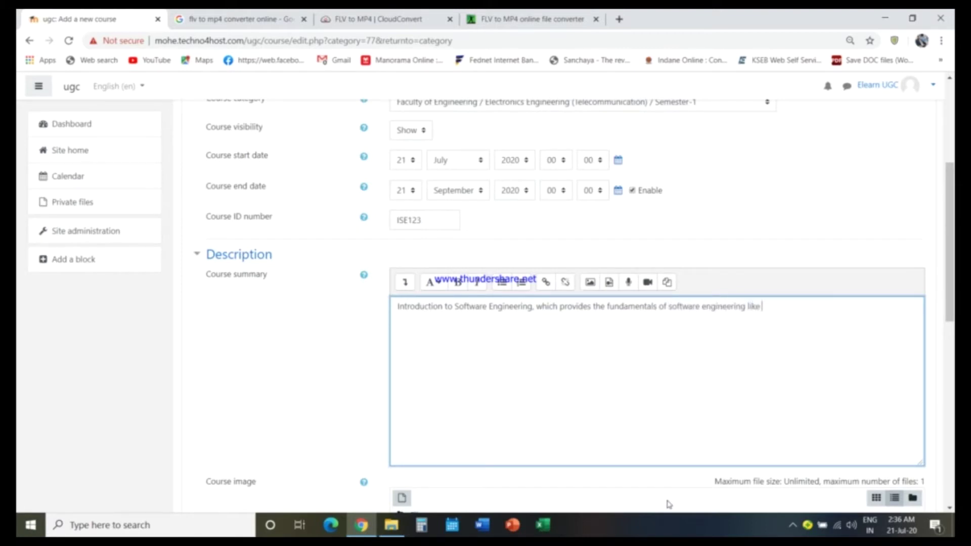
{"action": "type", "text": "software engineerin"}
{"action": "type", "text": ", scient"}
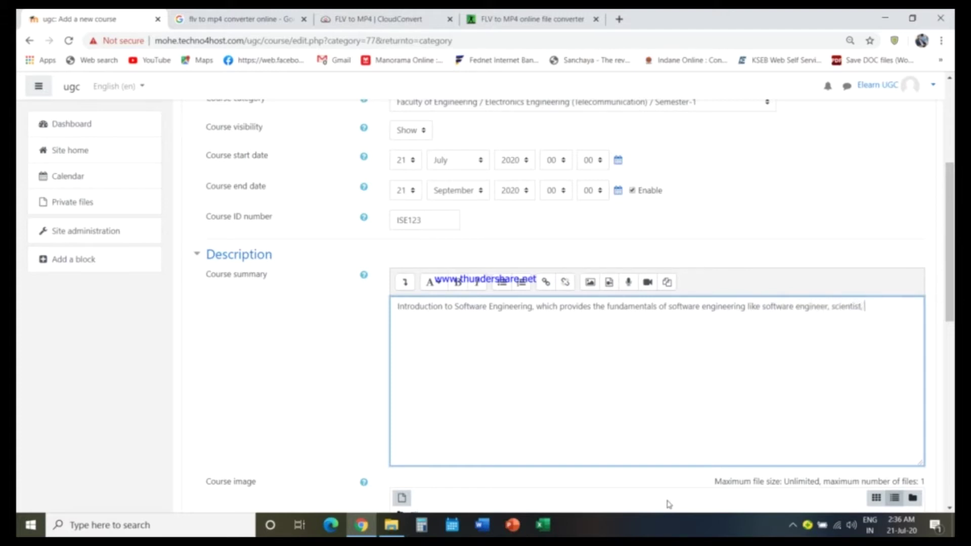
{"action": "type", "text": "ist, programmer etc and s"}
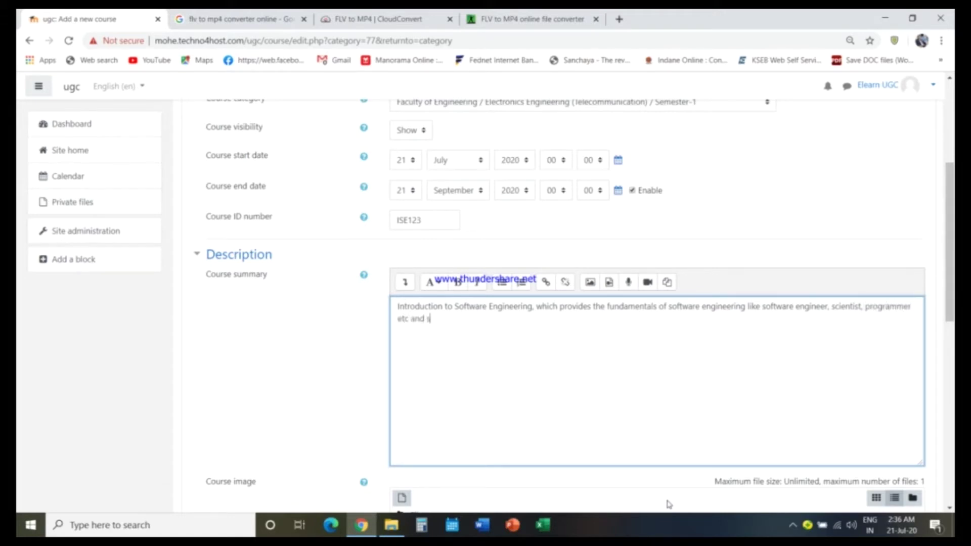
{"action": "type", "text": "oftware engineering skills ."}
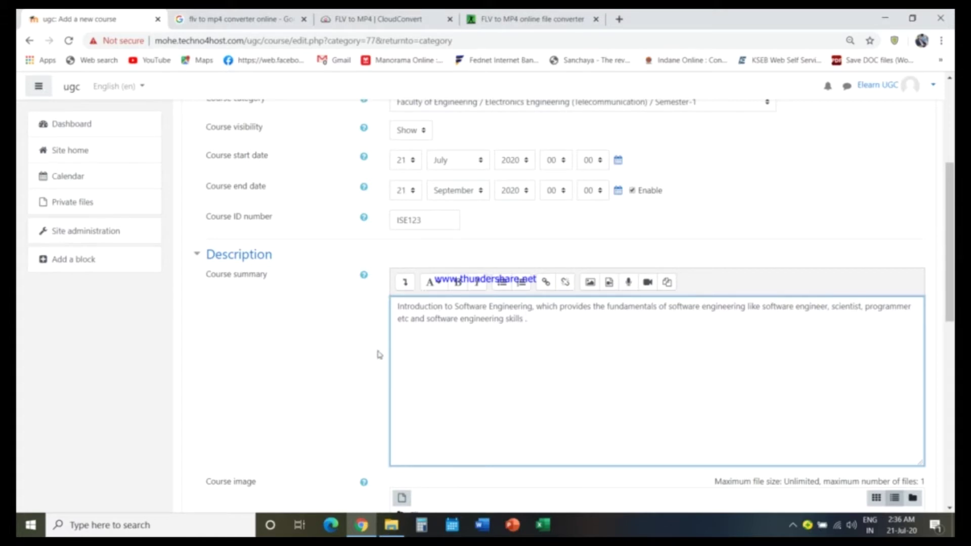
Add 17.Intro Soft.png from File Explorer's BOOK COVER-SCREEN SHOT folder on the PERSONAL (E:) drive as the course image, and download the image area's files
{"action": "scroll", "coordinate": [377, 356], "scroll_direction": "down", "scroll_amount": 4}
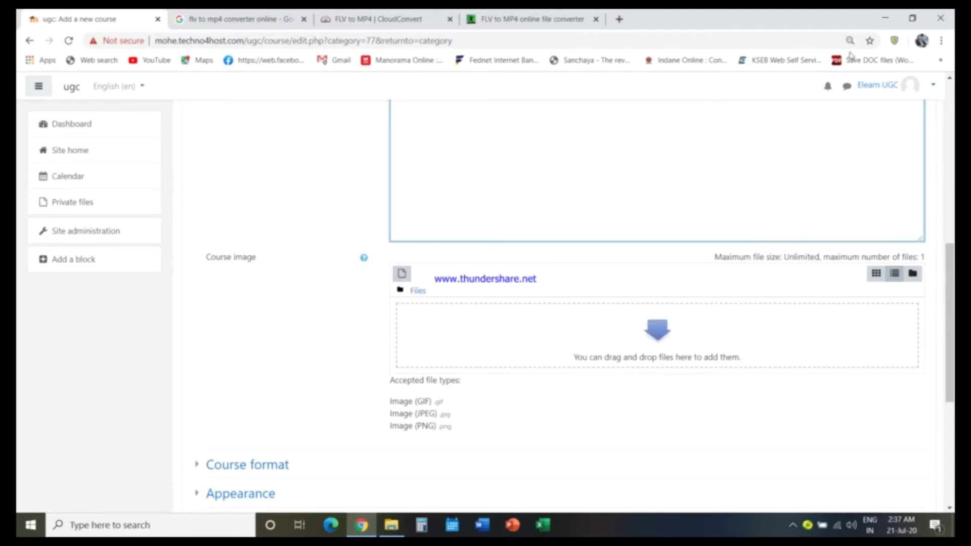
{"action": "left_click", "coordinate": [393, 533]}
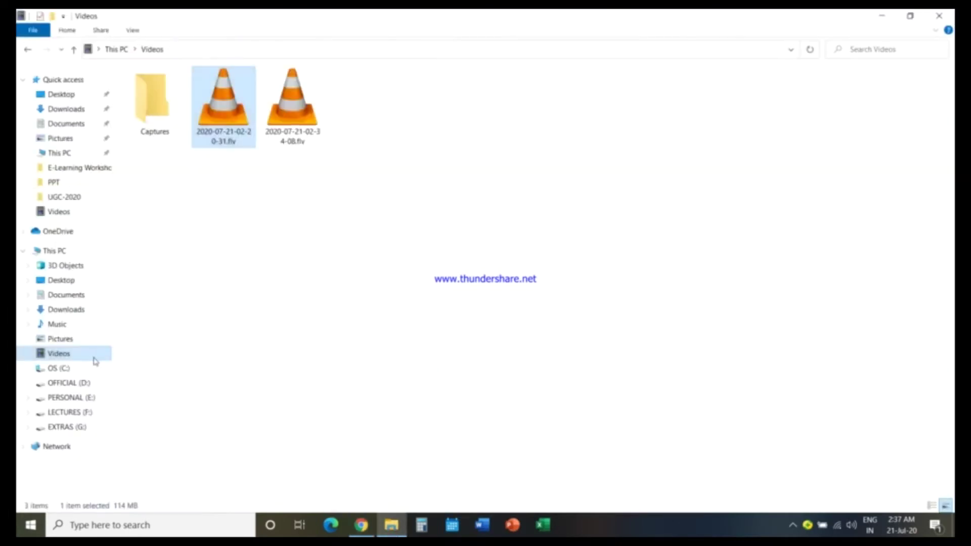
{"action": "left_click", "coordinate": [73, 400]}
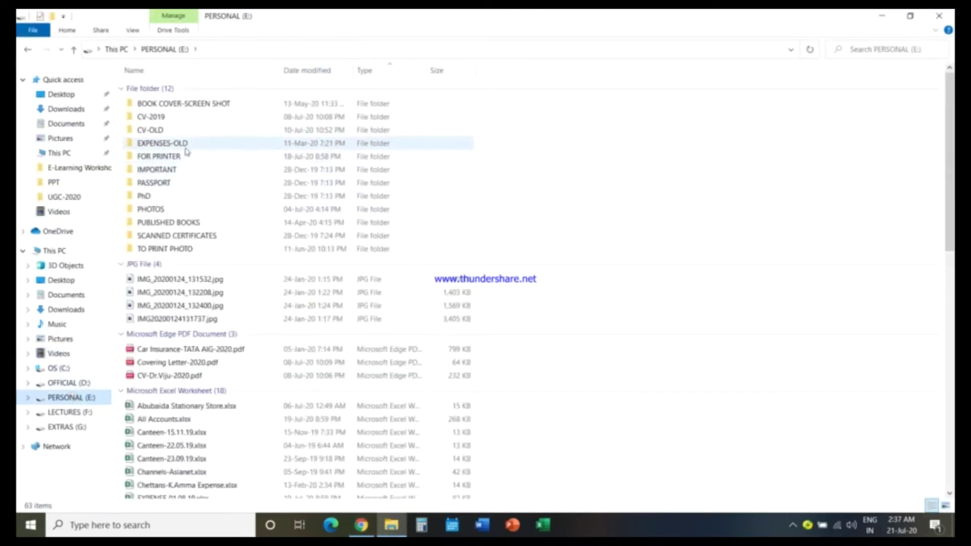
{"action": "double_click", "coordinate": [189, 107]}
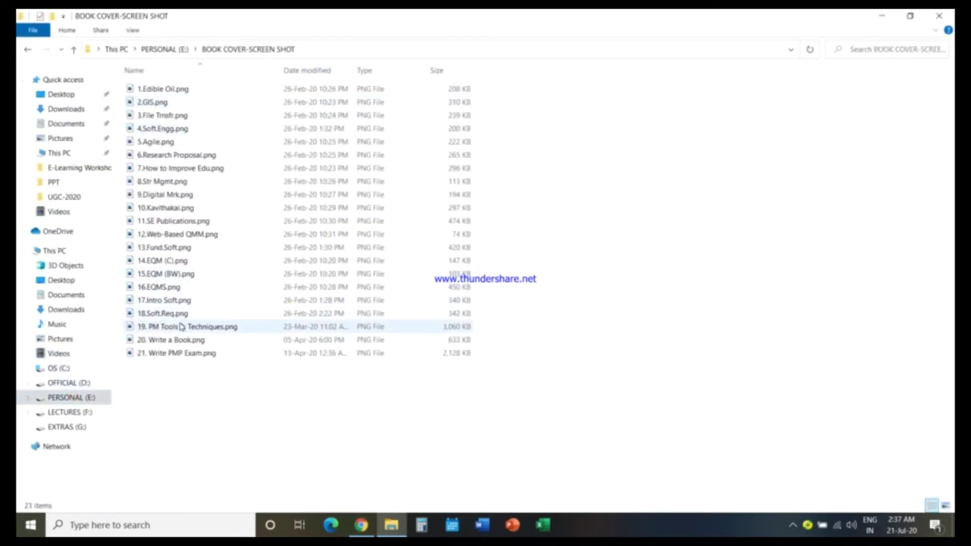
{"action": "left_click", "coordinate": [910, 16]}
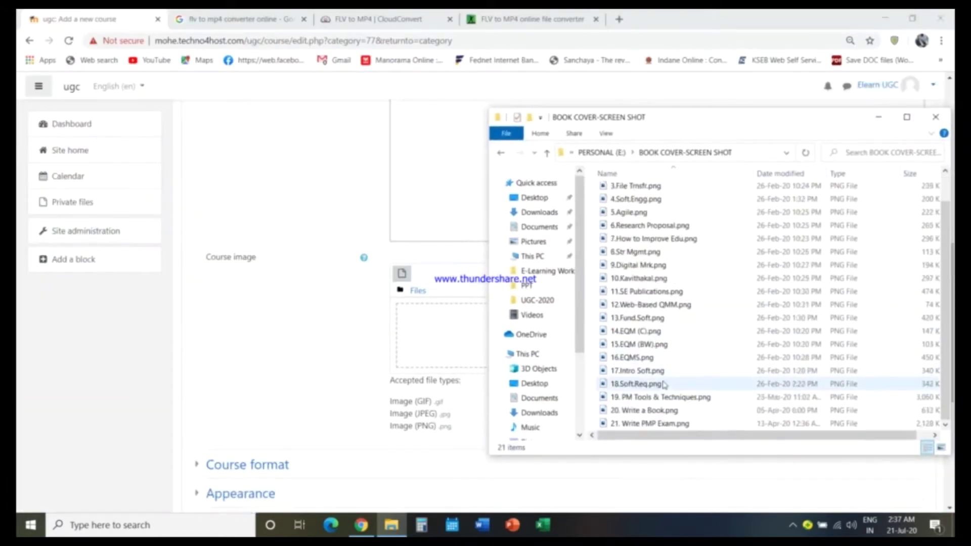
{"action": "scroll", "coordinate": [657, 377], "scroll_direction": "down", "scroll_amount": 1}
{"action": "left_click_drag", "start_coordinate": [656, 371], "coordinate": [450, 359]}
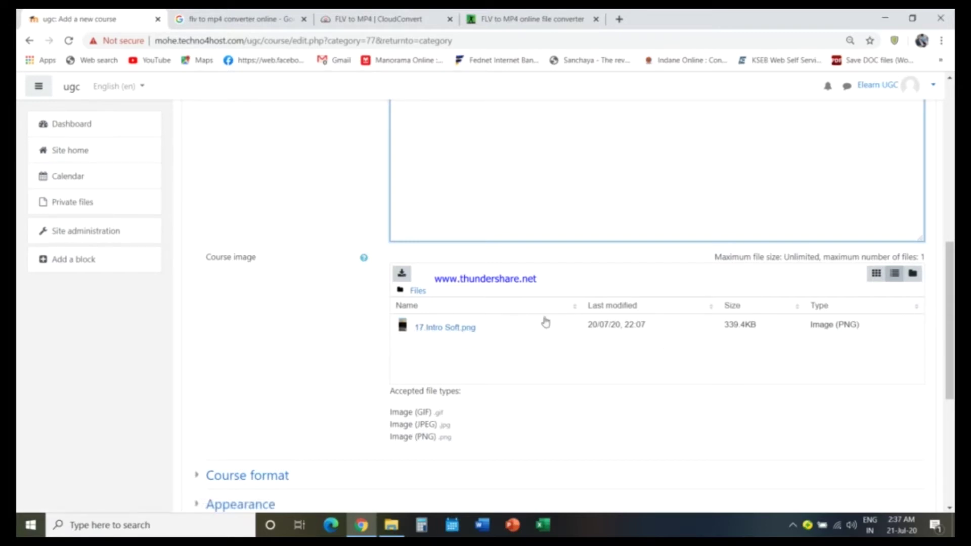
{"action": "left_click", "coordinate": [401, 274]}
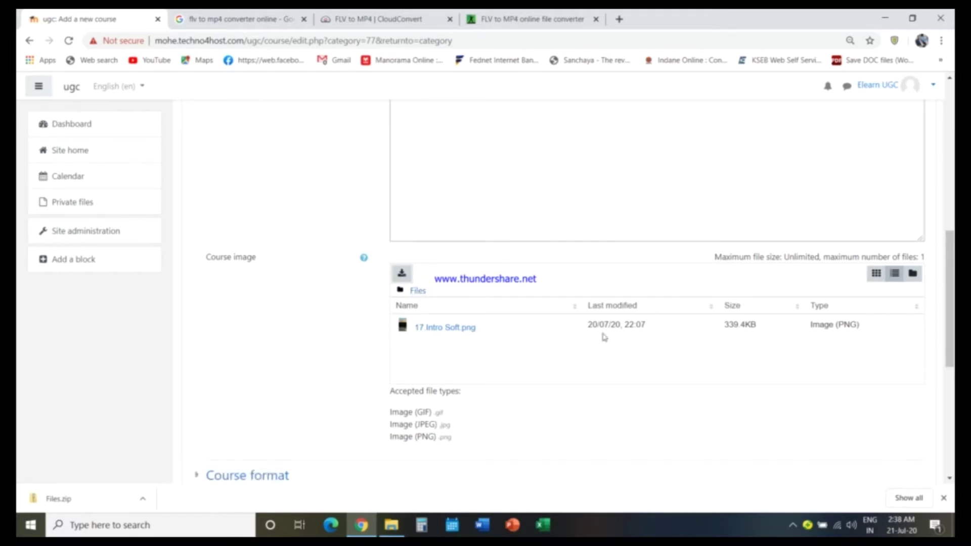
In the course format settings, review the available formats, keep Topics format and set the number of sections to 5
{"action": "scroll", "coordinate": [604, 336], "scroll_direction": "down", "scroll_amount": 4}
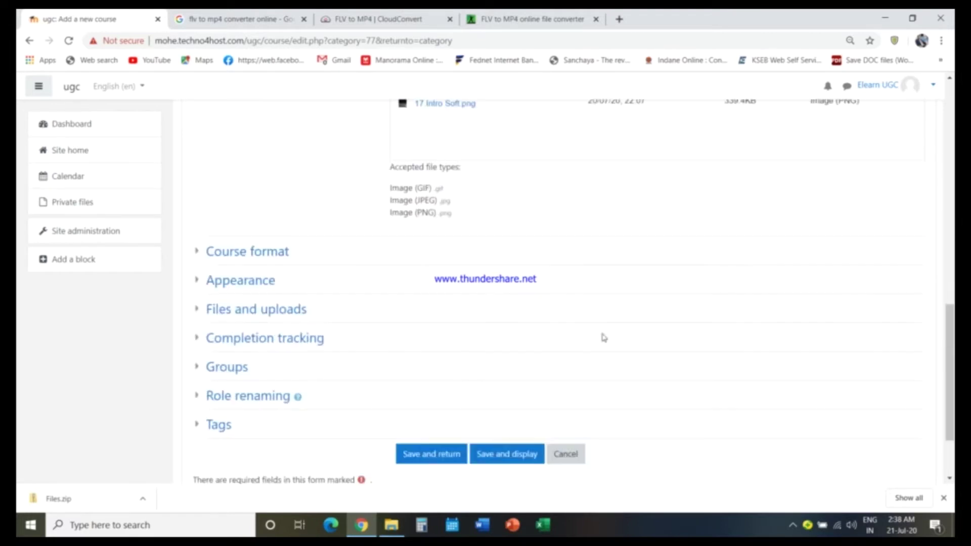
{"action": "left_click", "coordinate": [227, 253]}
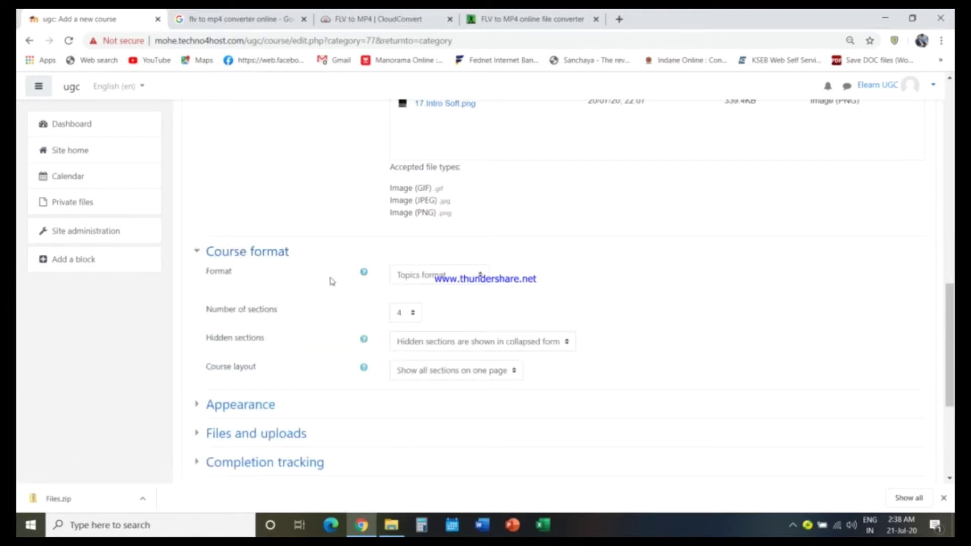
{"action": "left_click", "coordinate": [480, 275]}
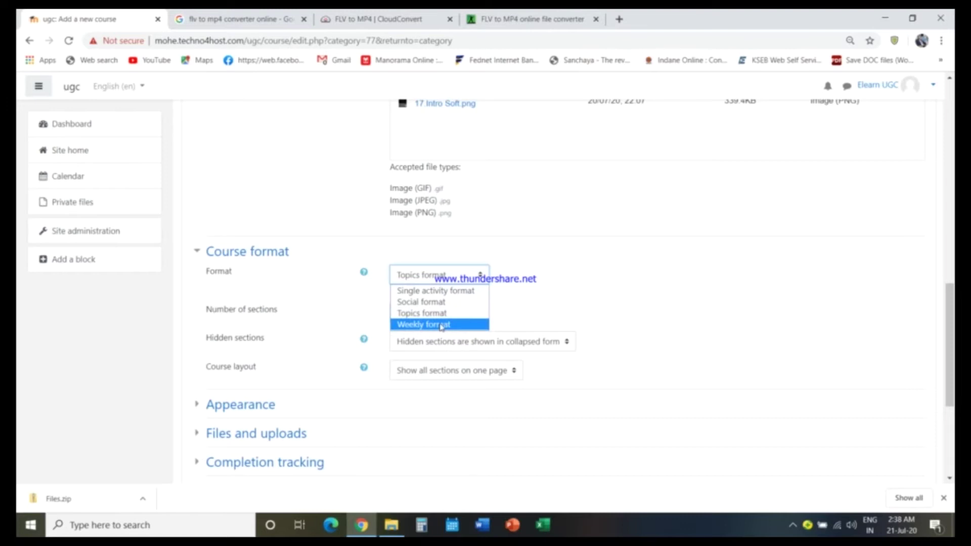
{"action": "left_click", "coordinate": [683, 324]}
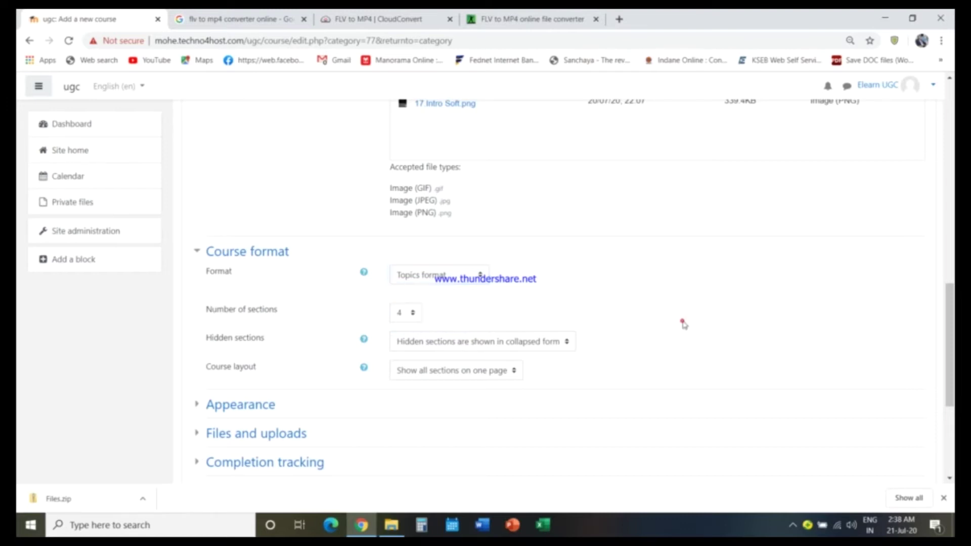
{"action": "scroll", "coordinate": [272, 377], "scroll_direction": "down", "scroll_amount": 4}
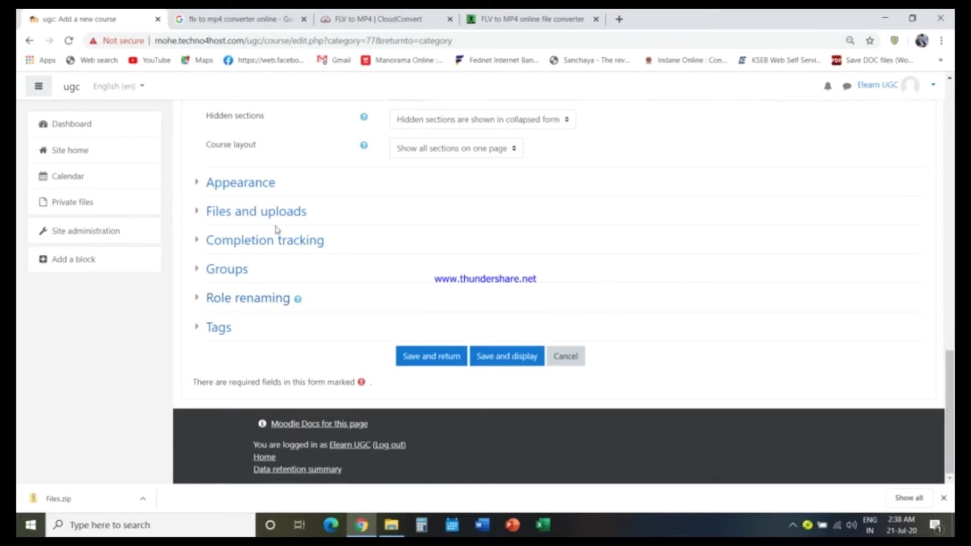
{"action": "scroll", "coordinate": [365, 209], "scroll_direction": "up", "scroll_amount": 4}
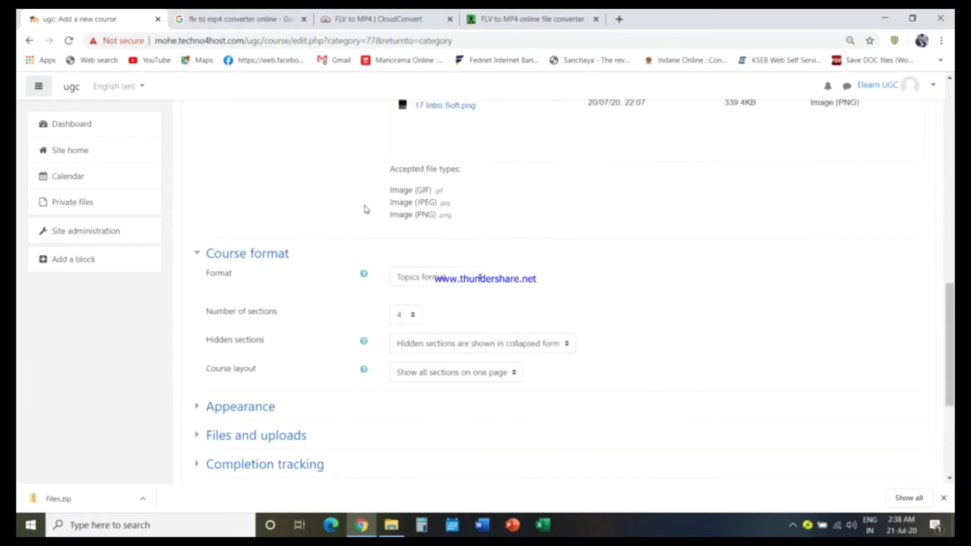
{"action": "left_click", "coordinate": [412, 316]}
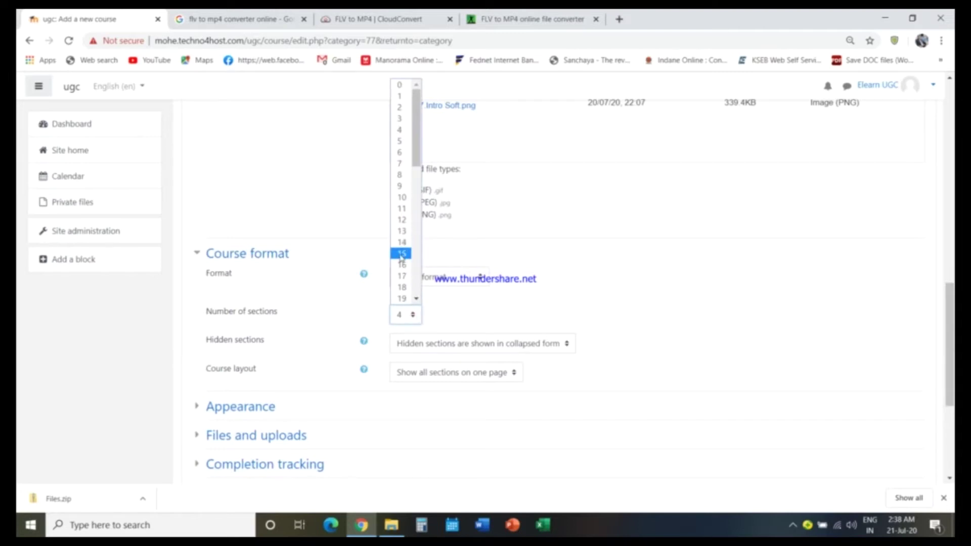
{"action": "left_click", "coordinate": [404, 142]}
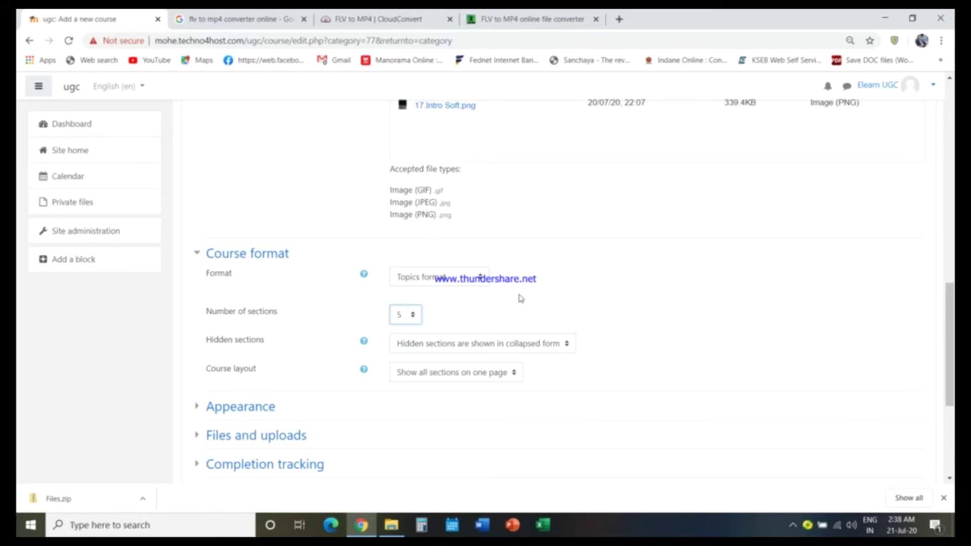
{"action": "scroll", "coordinate": [523, 297], "scroll_direction": "down", "scroll_amount": 5}
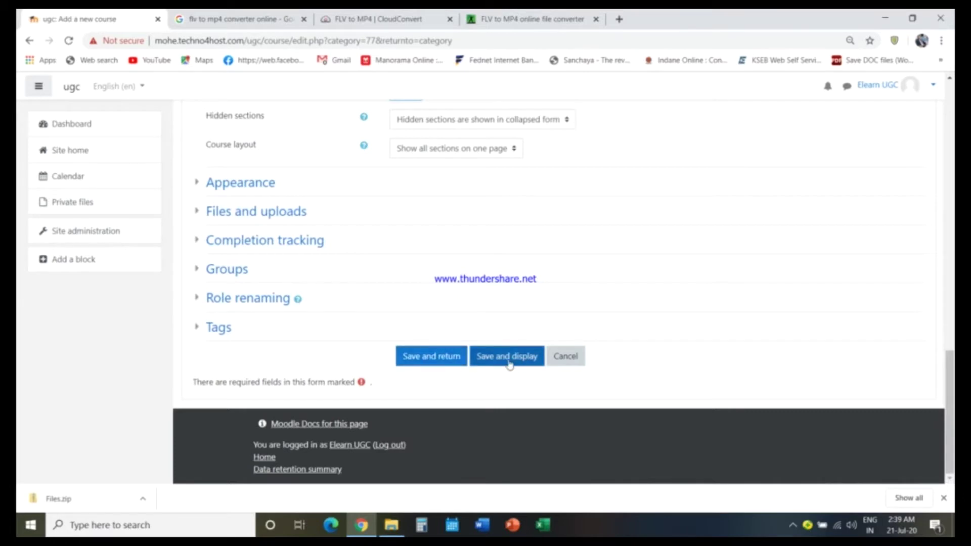
Submit the new course, and change its short name to ISE1
{"action": "left_click", "coordinate": [416, 363]}
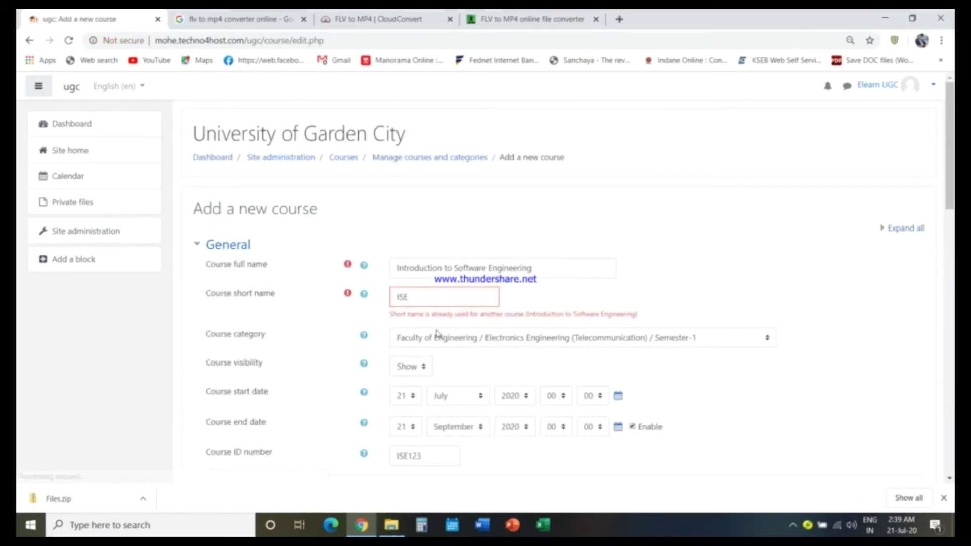
{"action": "left_click", "coordinate": [416, 298]}
{"action": "type", "text": "12"}
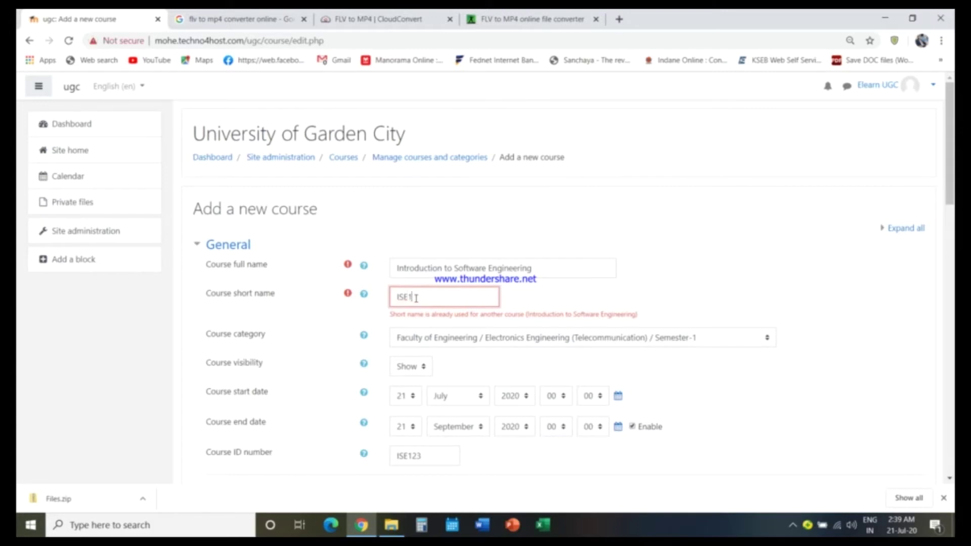
Replace the course ID number with ISE1234 and save the course, returning to the Semester-1 category
{"action": "scroll", "coordinate": [428, 246], "scroll_direction": "down", "scroll_amount": 4}
{"action": "left_click", "coordinate": [425, 235]}
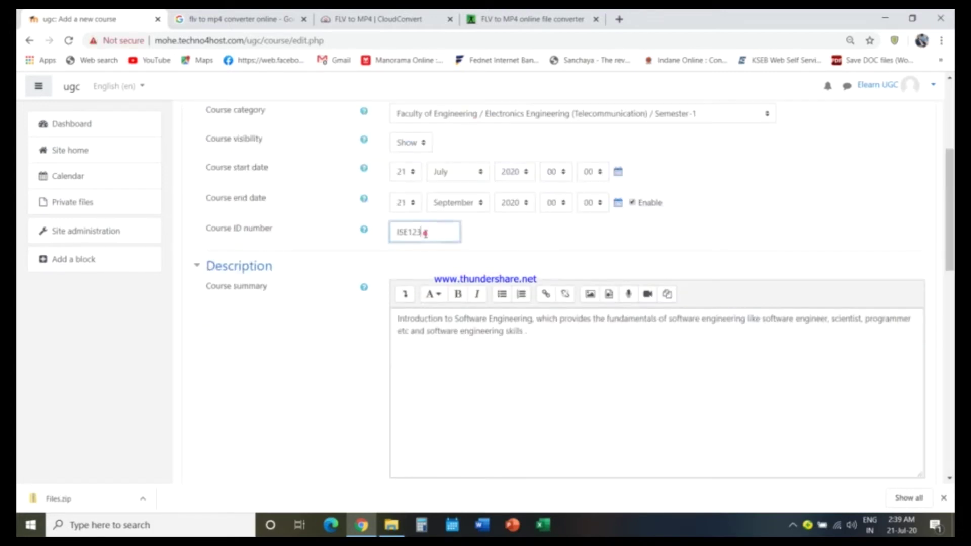
{"action": "double_click", "coordinate": [426, 232]}
{"action": "type", "text": "ISE1234"}
{"action": "scroll", "coordinate": [425, 233], "scroll_direction": "down", "scroll_amount": 12}
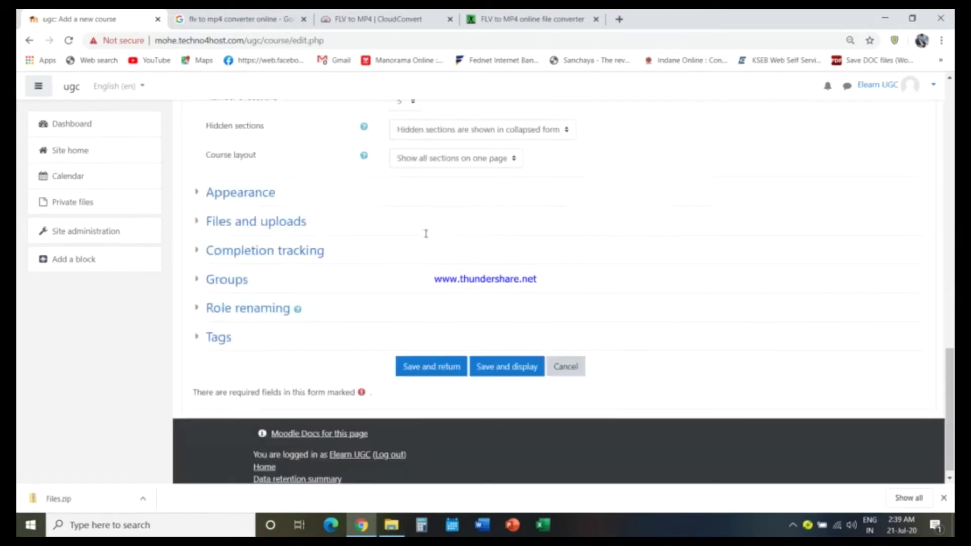
{"action": "left_click", "coordinate": [420, 363]}
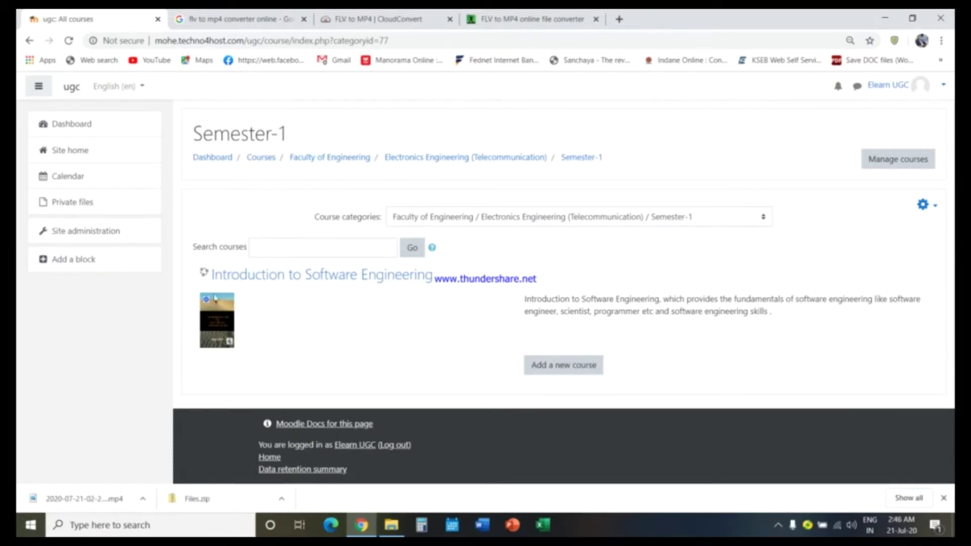
Open the Introduction to Software Engineering course and look over its title and topic sections
{"action": "left_click", "coordinate": [291, 277]}
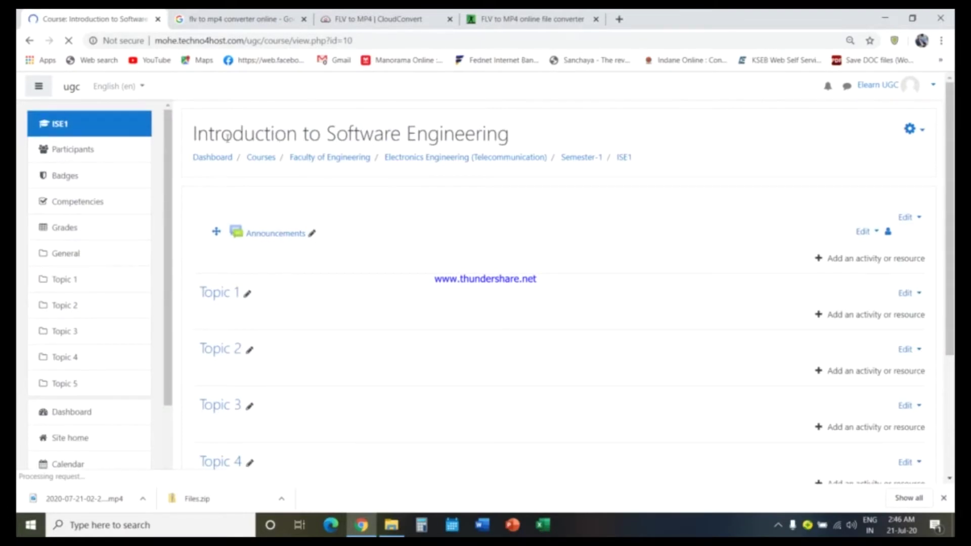
{"action": "triple_click", "coordinate": [192, 133]}
{"action": "left_click_drag", "start_coordinate": [193, 133], "coordinate": [337, 134]}
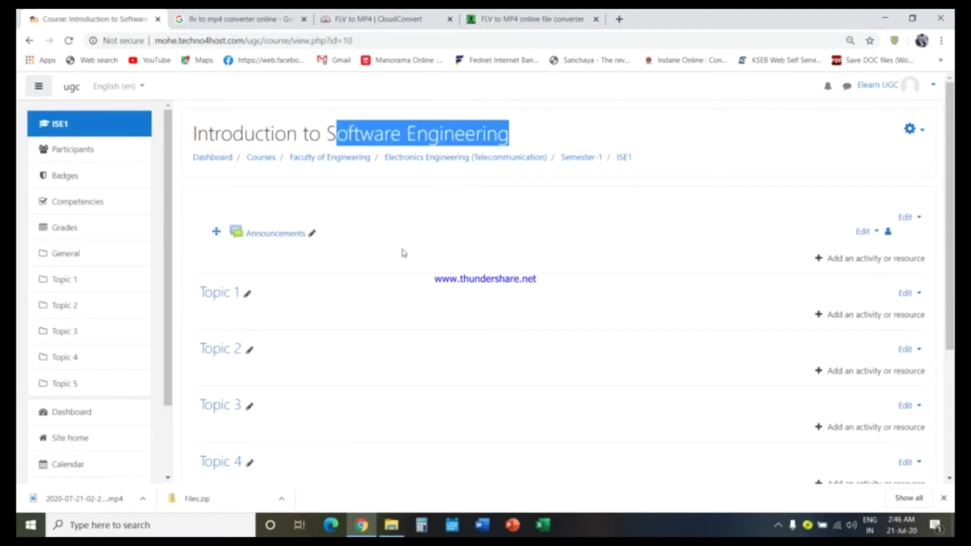
{"action": "scroll", "coordinate": [351, 267], "scroll_direction": "down", "scroll_amount": 4}
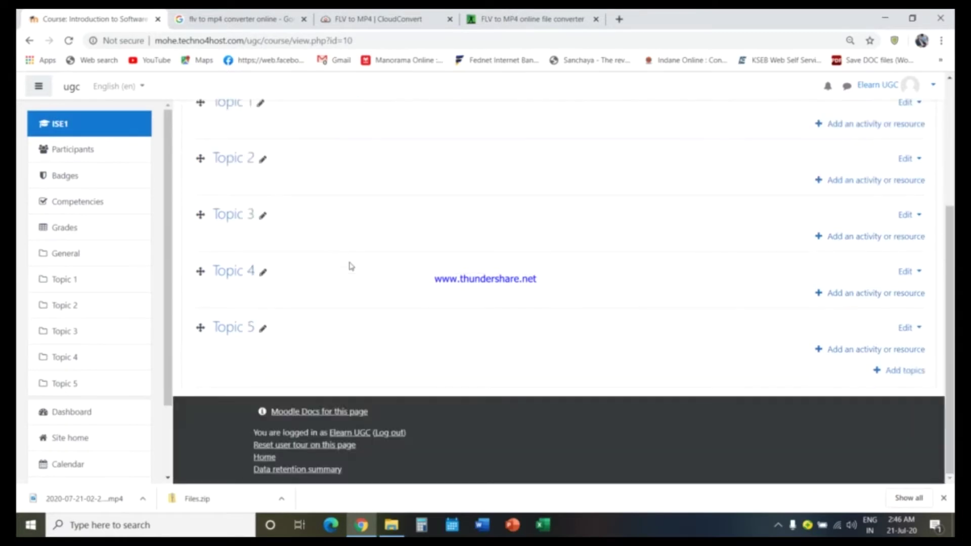
{"action": "scroll", "coordinate": [312, 247], "scroll_direction": "up", "scroll_amount": 4}
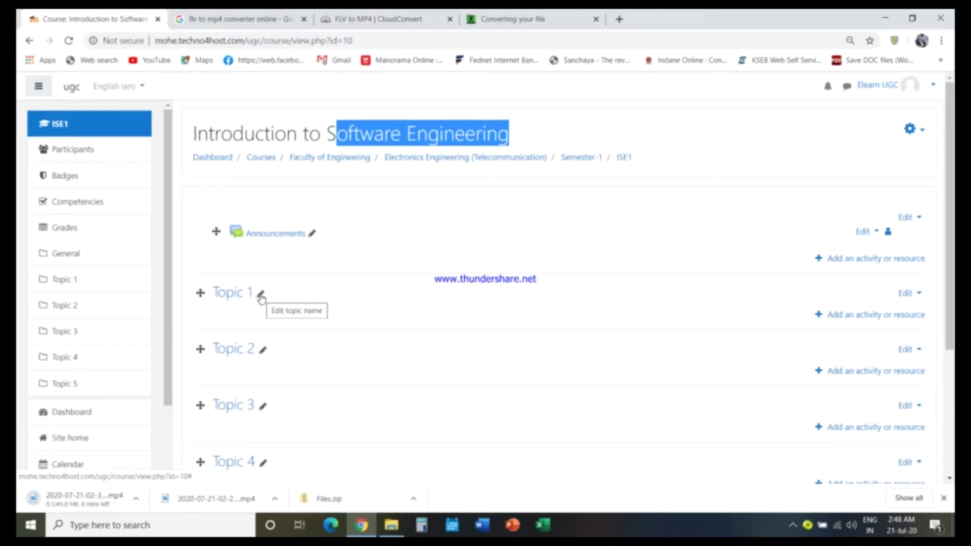
Rename Topic 1 as Lecture-1 and Topic 2 as Lecture-2
{"action": "left_click", "coordinate": [261, 296]}
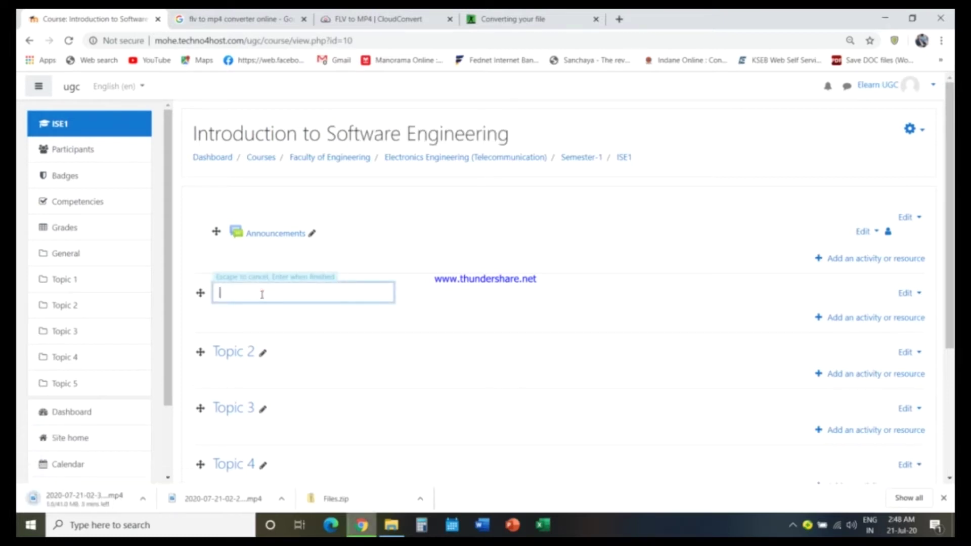
{"action": "type", "text": "Lecture-1"}
{"action": "key", "text": "Return"}
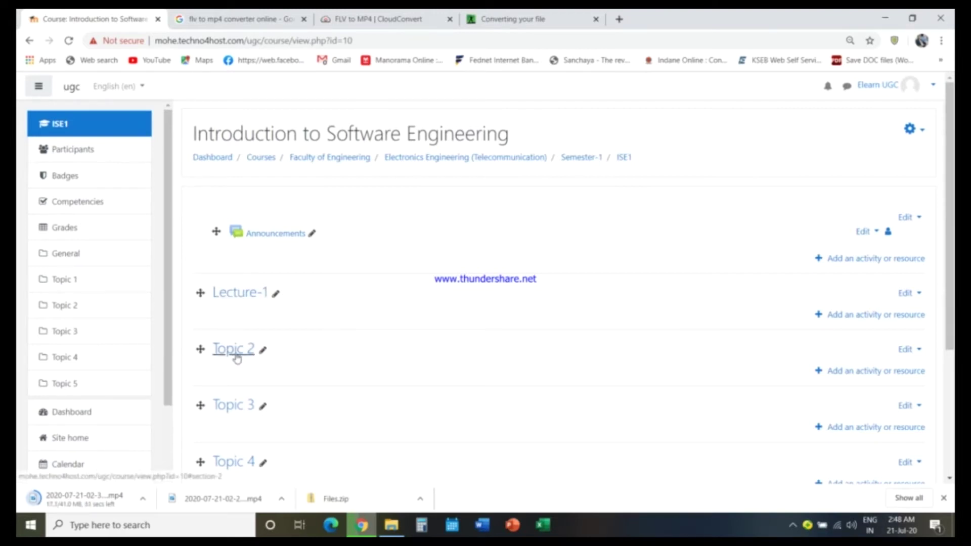
{"action": "left_click", "coordinate": [263, 349]}
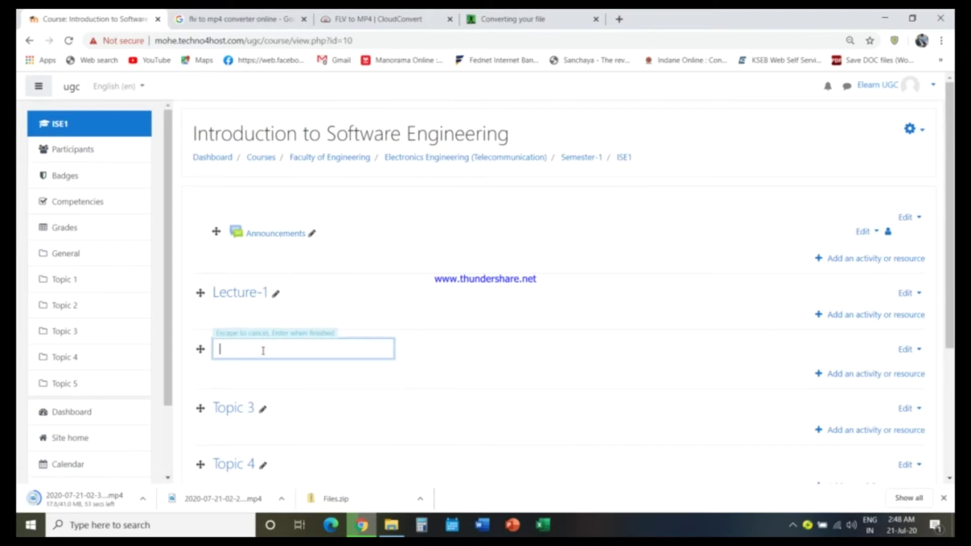
{"action": "type", "text": "Lecture-2"}
{"action": "key", "text": "Return"}
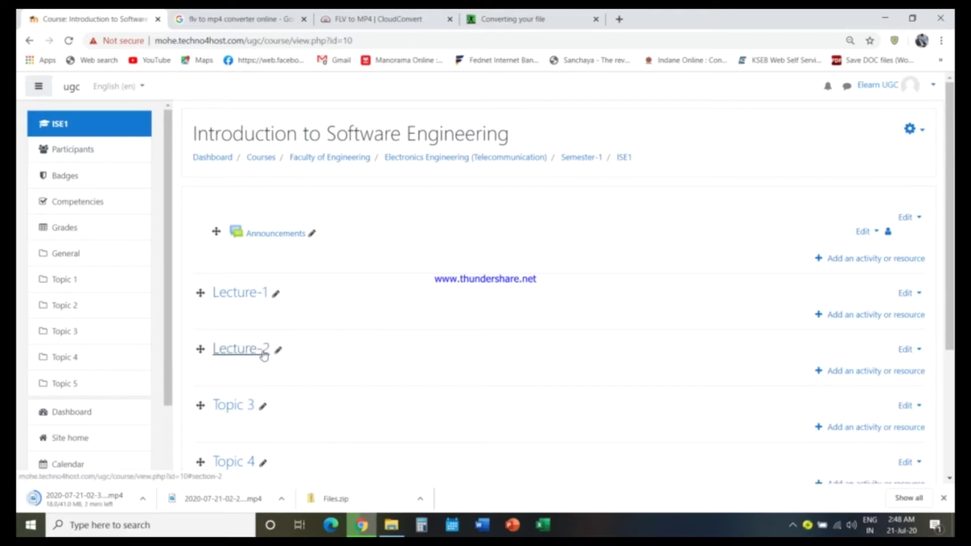
Rename Topic 3, Topic 4 and Topic 5 as Lecture-3, Lecture-4 and Lecture-5
{"action": "left_click", "coordinate": [262, 406]}
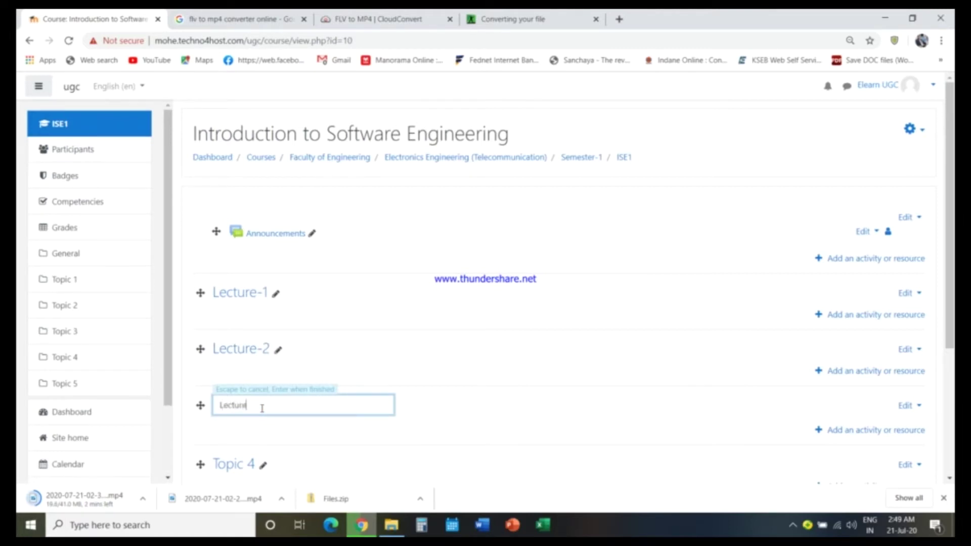
{"action": "key", "text": "Return"}
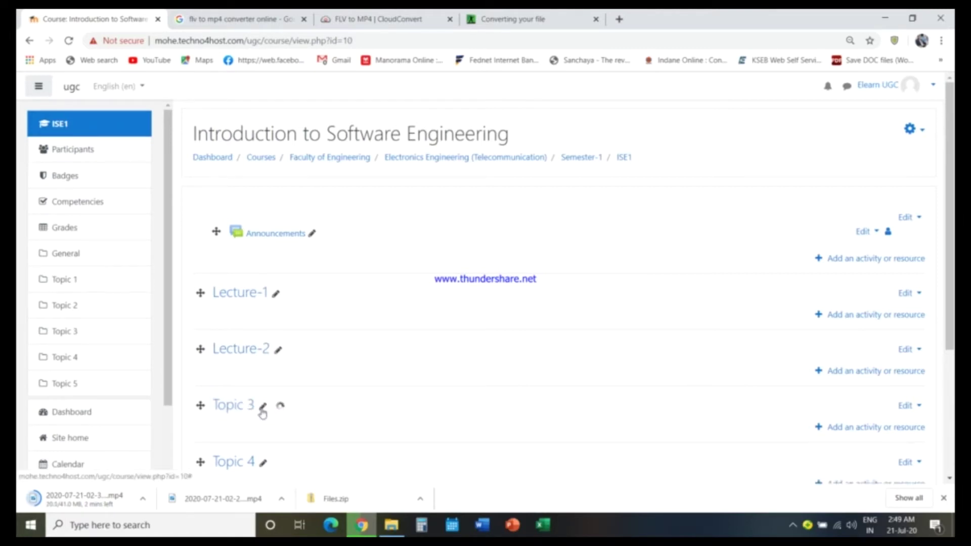
{"action": "scroll", "coordinate": [374, 402], "scroll_direction": "down", "scroll_amount": 3}
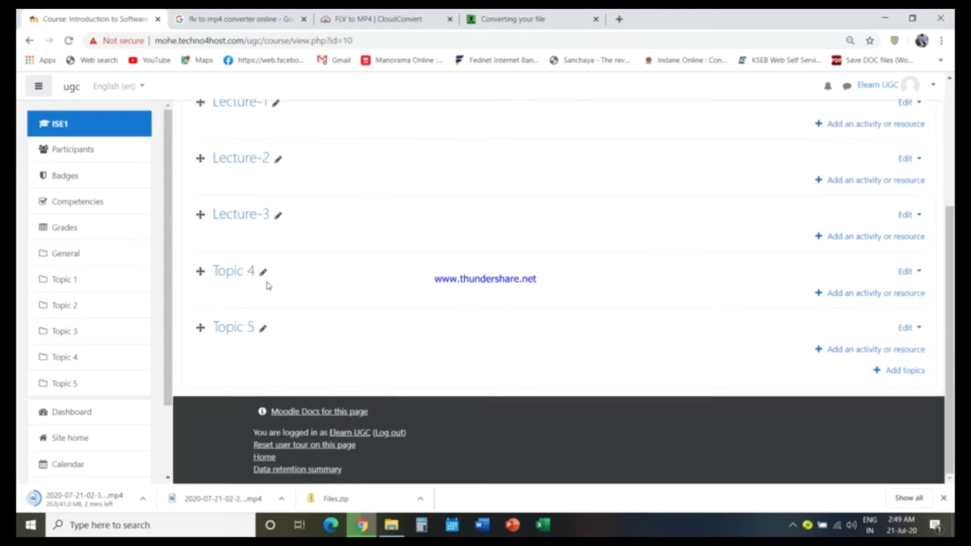
{"action": "left_click", "coordinate": [264, 272]}
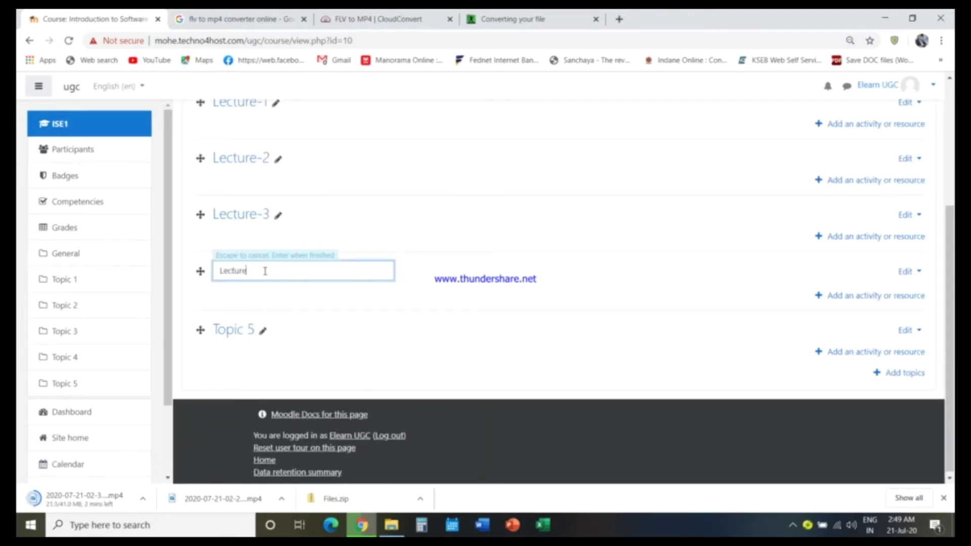
{"action": "key", "text": "Return"}
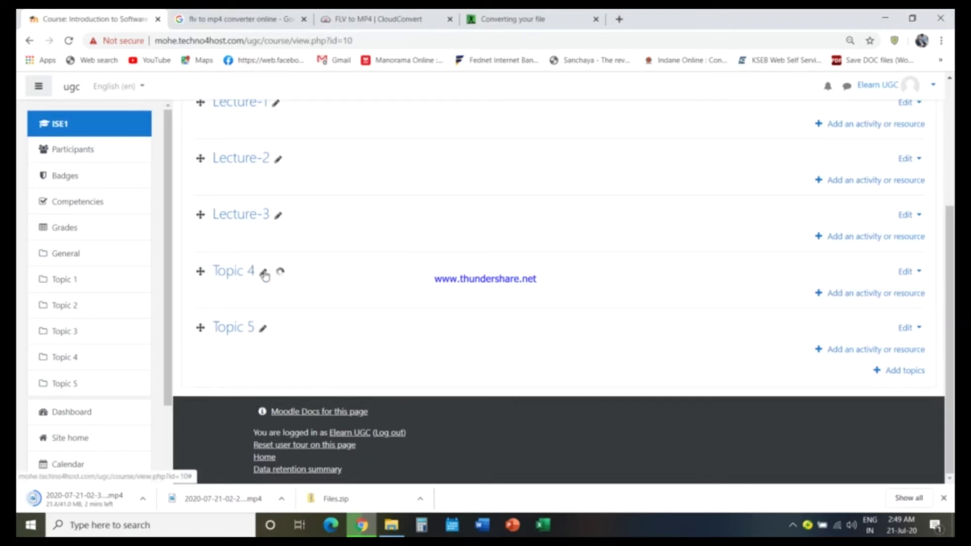
{"action": "left_click", "coordinate": [262, 330]}
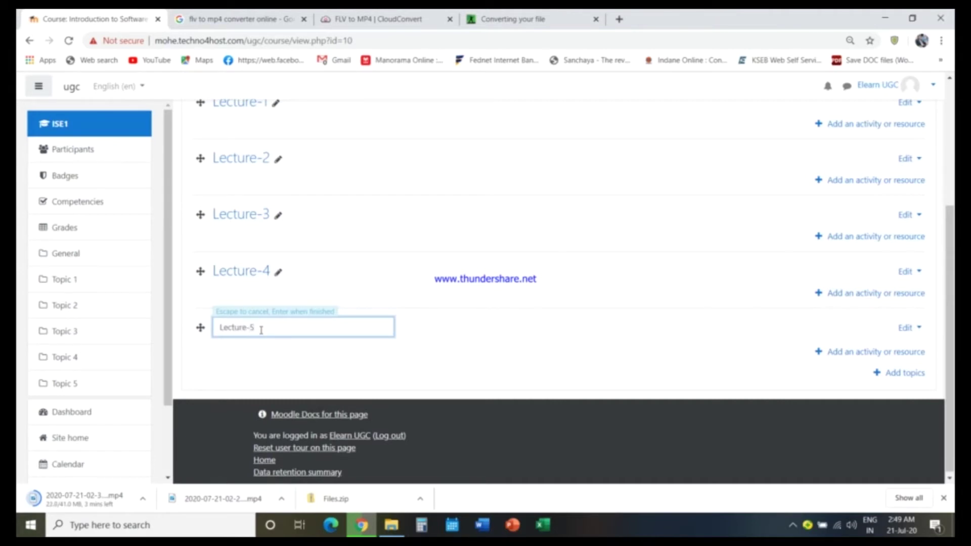
{"action": "key", "text": "Return"}
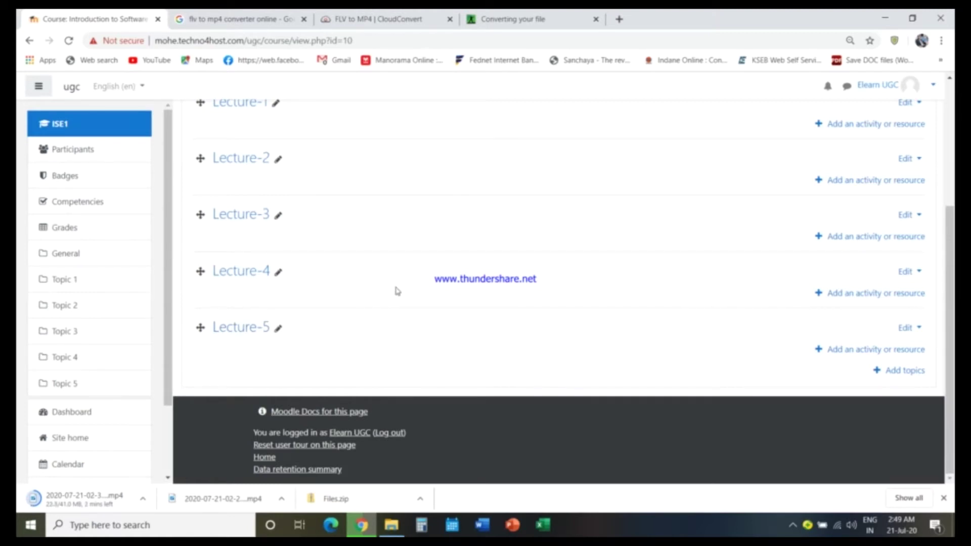
{"action": "scroll", "coordinate": [403, 320], "scroll_direction": "up", "scroll_amount": 4}
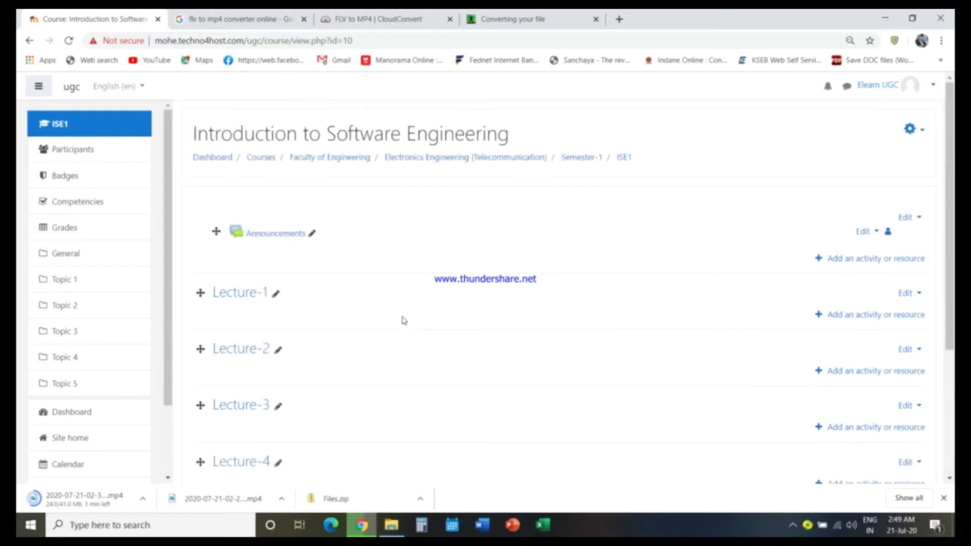
{"action": "scroll", "coordinate": [403, 320], "scroll_direction": "down", "scroll_amount": 4}
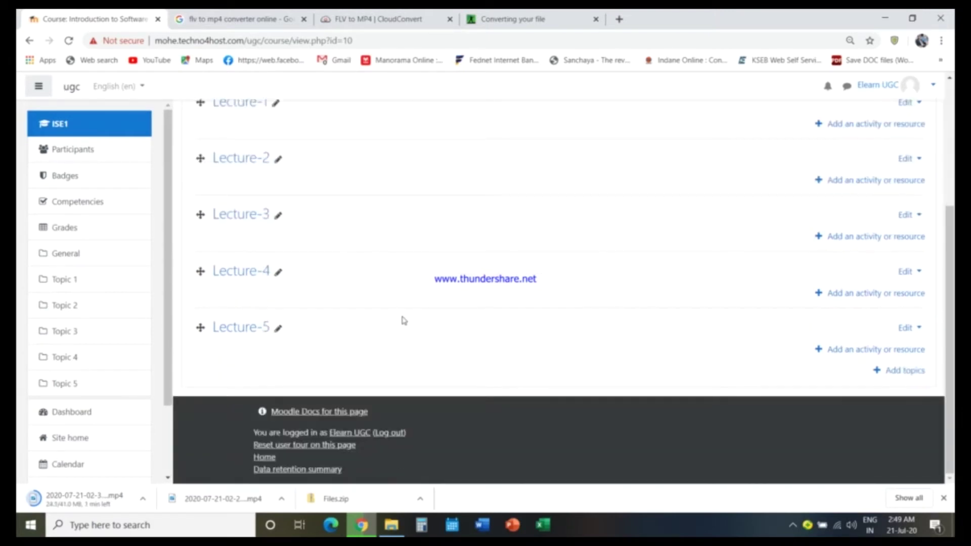
{"action": "left_click", "coordinate": [792, 527]}
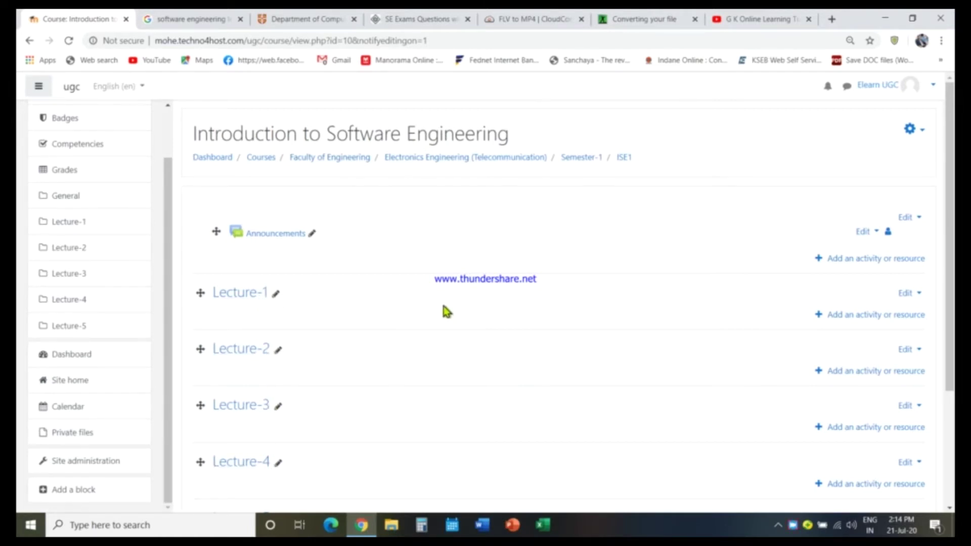
Add two more topic sections after Lecture-5
{"action": "scroll", "coordinate": [430, 312], "scroll_direction": "down", "scroll_amount": 3}
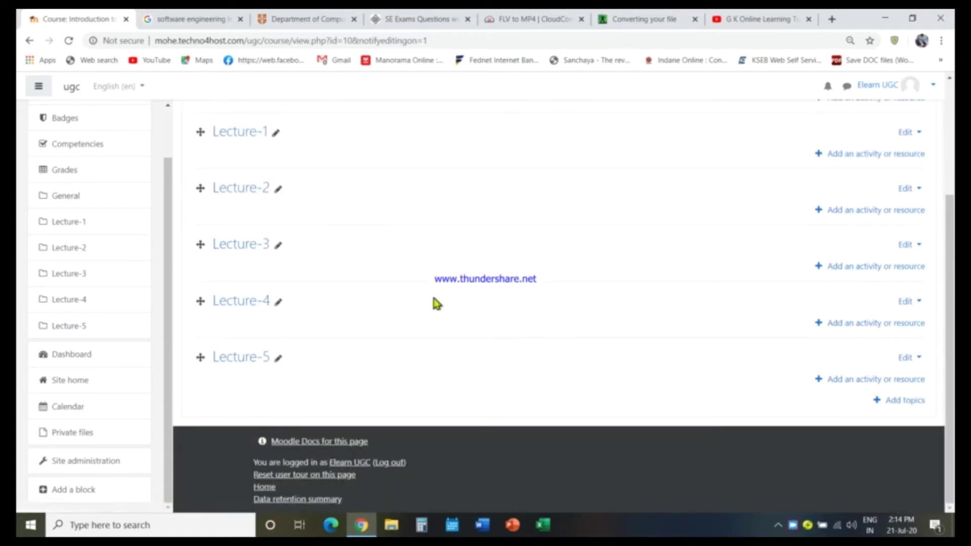
{"action": "left_click", "coordinate": [900, 403]}
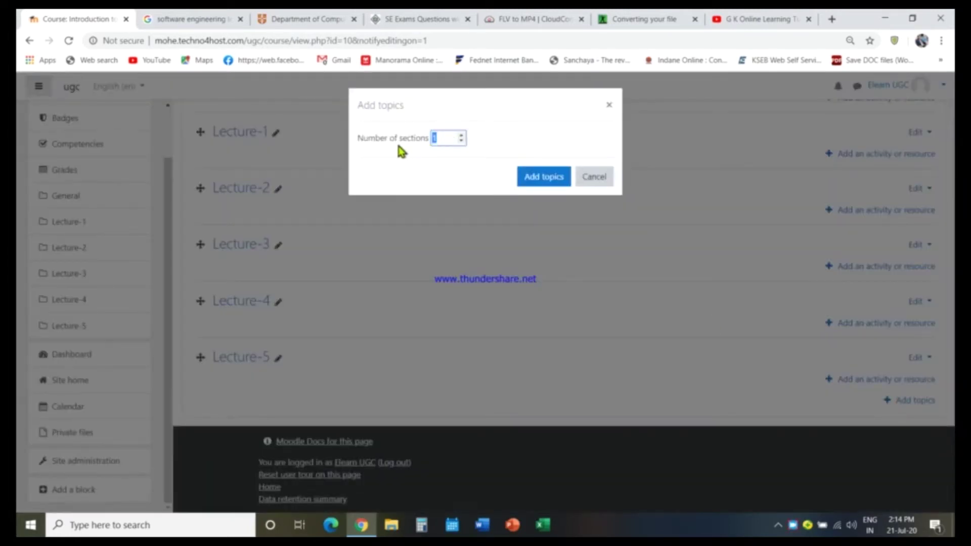
{"action": "left_click", "coordinate": [460, 135]}
{"action": "left_click", "coordinate": [545, 177]}
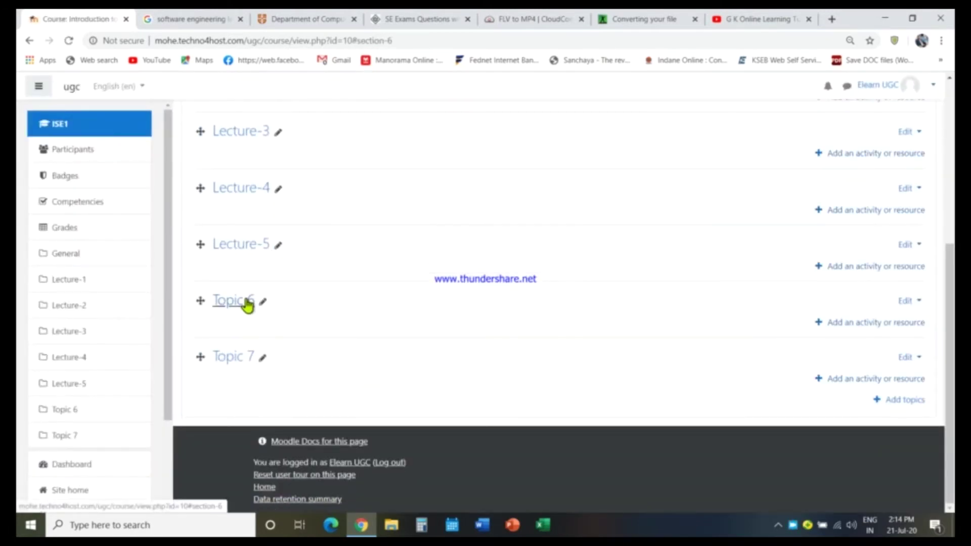
Rename Topic 6 as Lecture-6 and Topic 7 as Lecture-7
{"action": "left_click", "coordinate": [263, 302]}
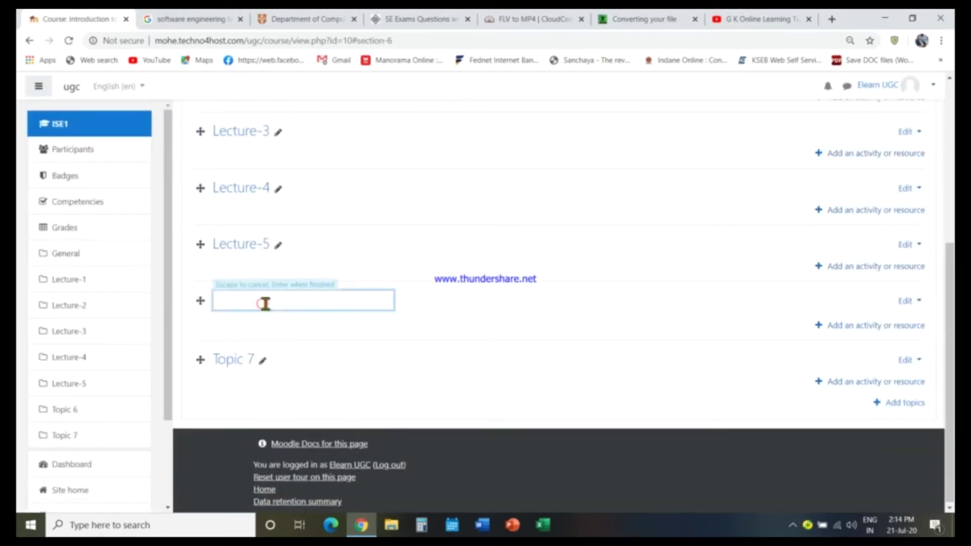
{"action": "type", "text": "Lecture-6"}
{"action": "key", "text": "Return"}
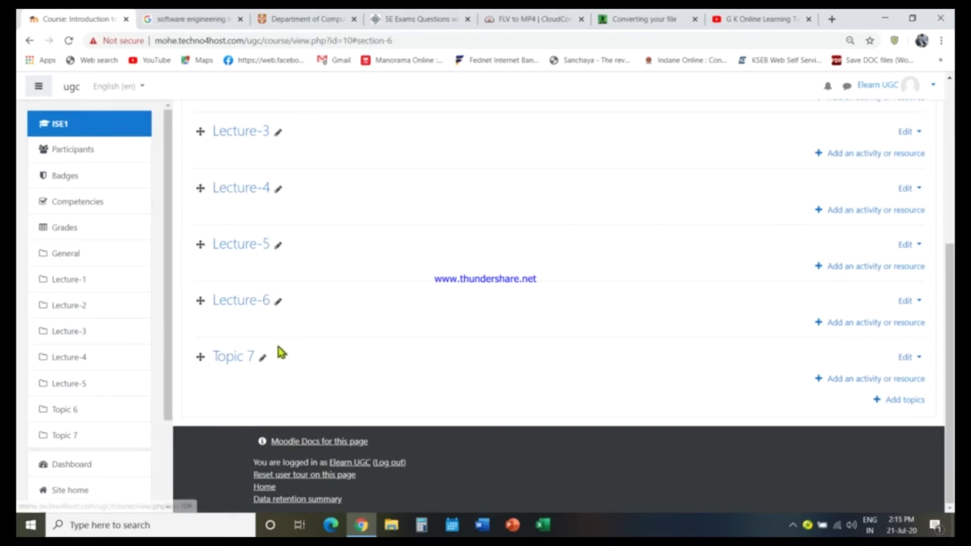
{"action": "left_click", "coordinate": [263, 358]}
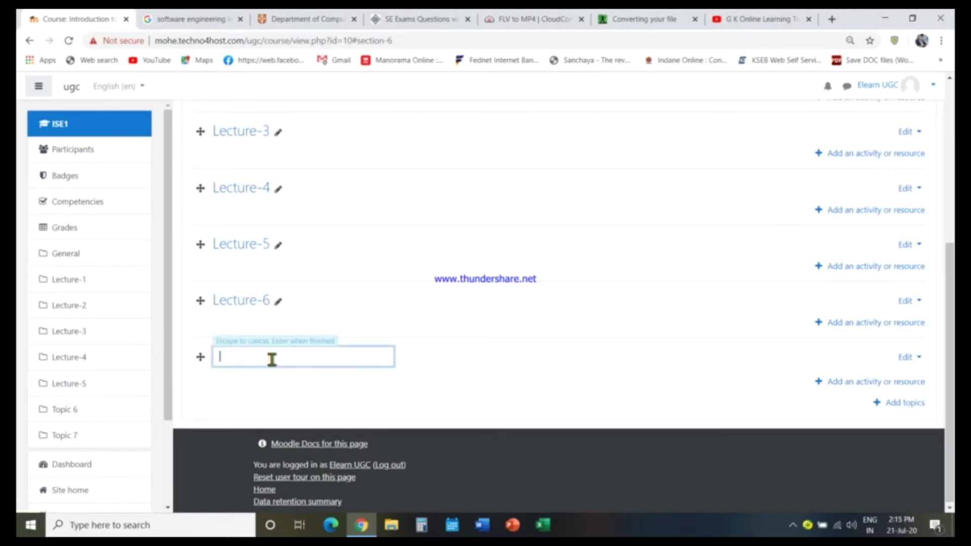
{"action": "type", "text": "Lecture-7"}
{"action": "key", "text": "Return"}
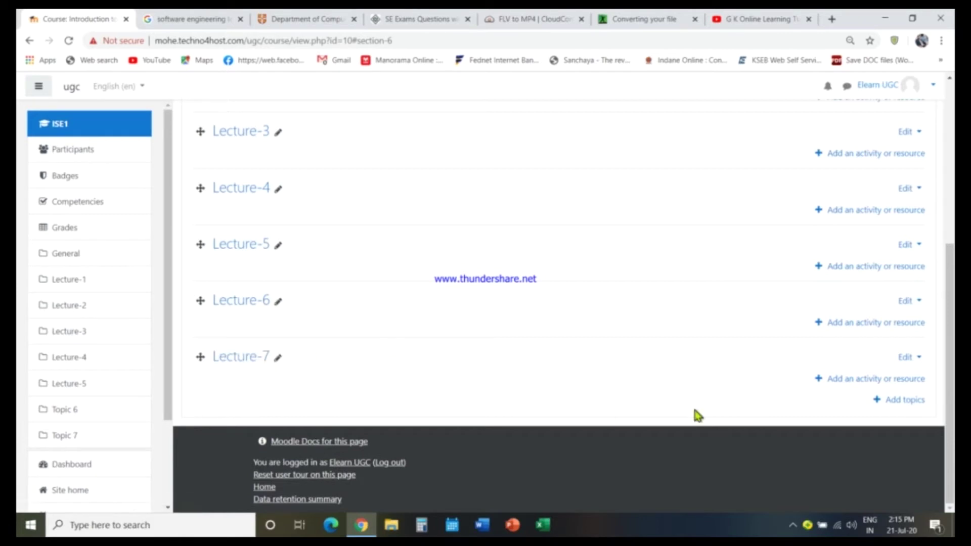
Delete the Lecture-7 and Lecture-6 topics from the course
{"action": "left_click", "coordinate": [917, 356]}
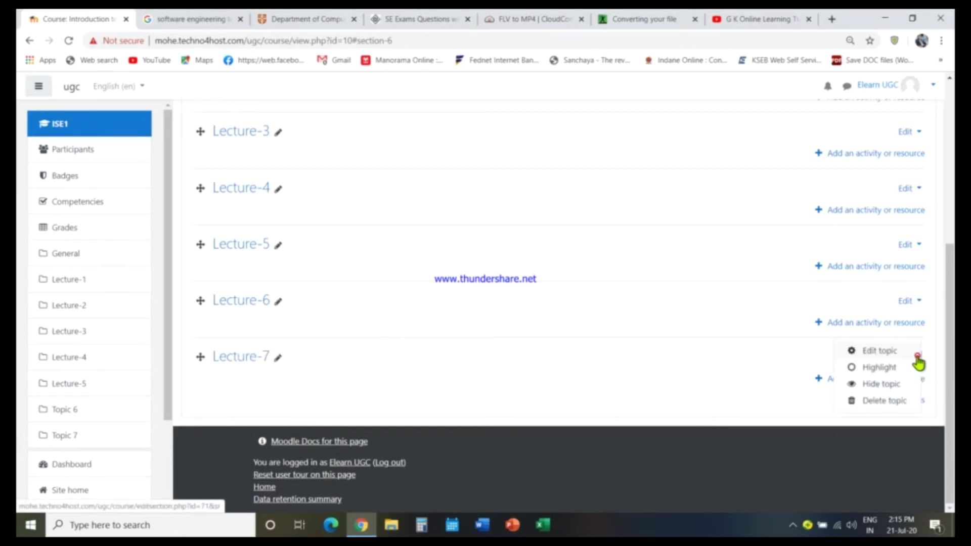
{"action": "left_click", "coordinate": [882, 400]}
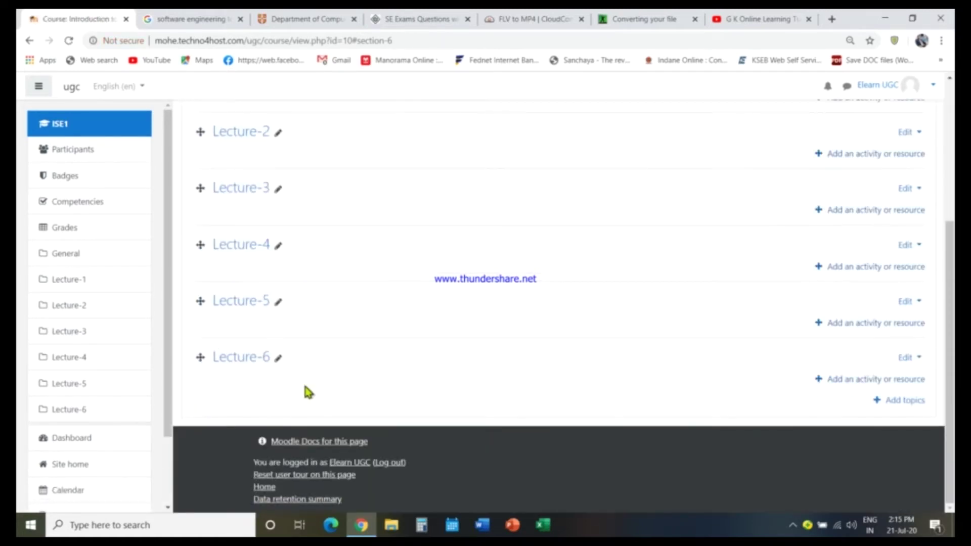
{"action": "left_click", "coordinate": [918, 357]}
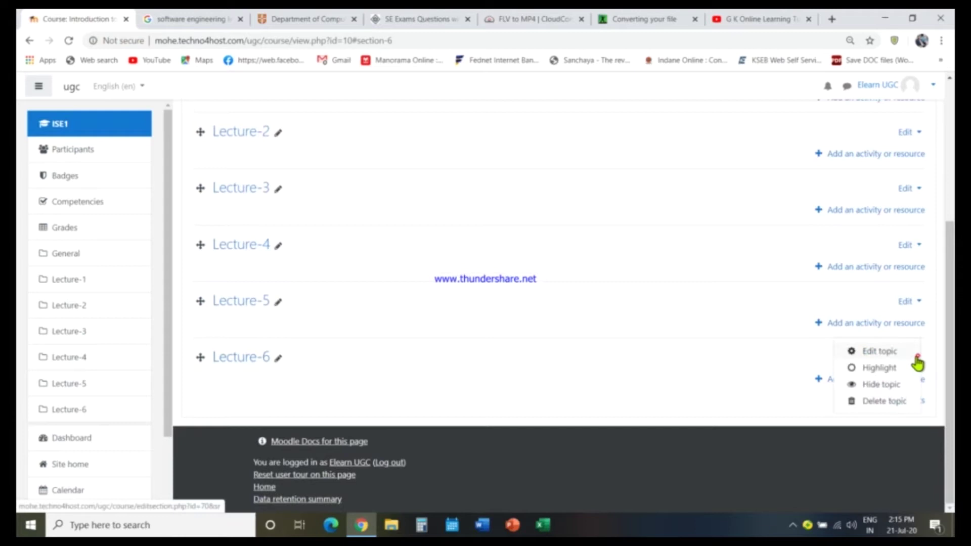
{"action": "left_click", "coordinate": [883, 402]}
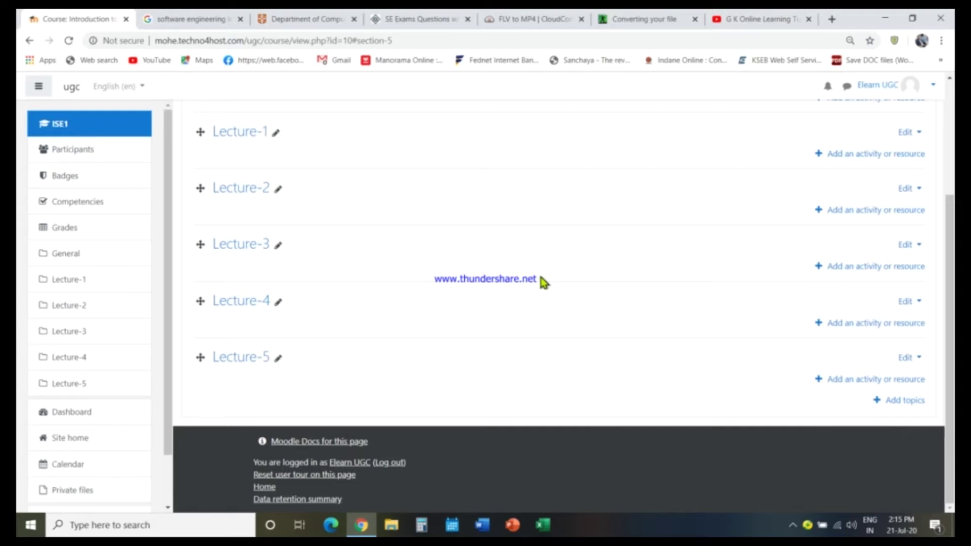
{"action": "scroll", "coordinate": [531, 296], "scroll_direction": "up", "scroll_amount": 3}
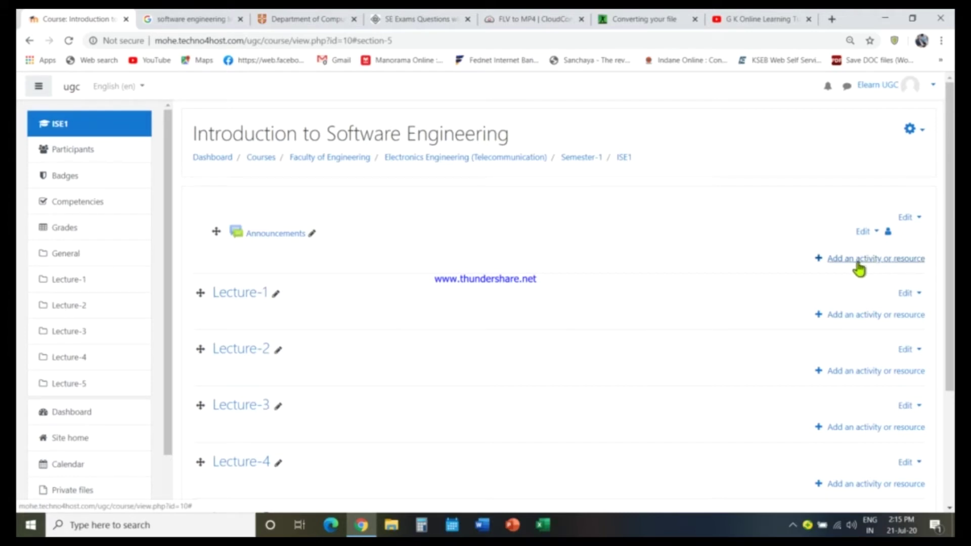
Open the ISE-Moodle folder on the desktop and review the due date, questions and submission instructions in Assignment 1.docx
{"action": "left_click", "coordinate": [883, 18]}
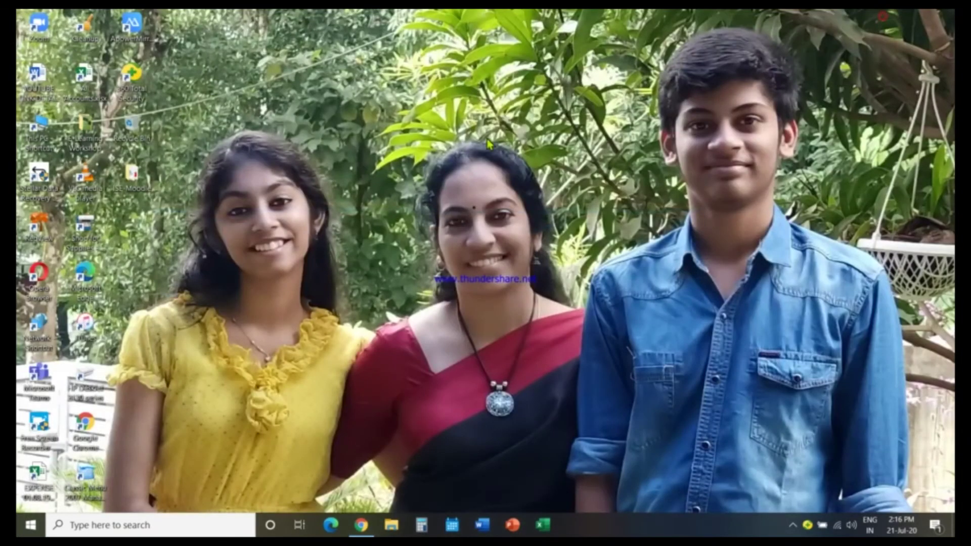
{"action": "double_click", "coordinate": [135, 175]}
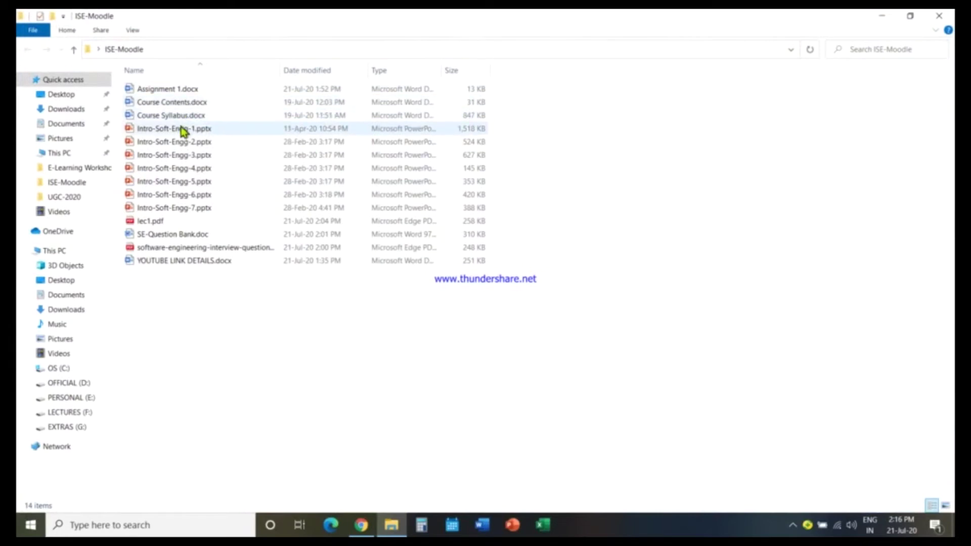
{"action": "double_click", "coordinate": [183, 93]}
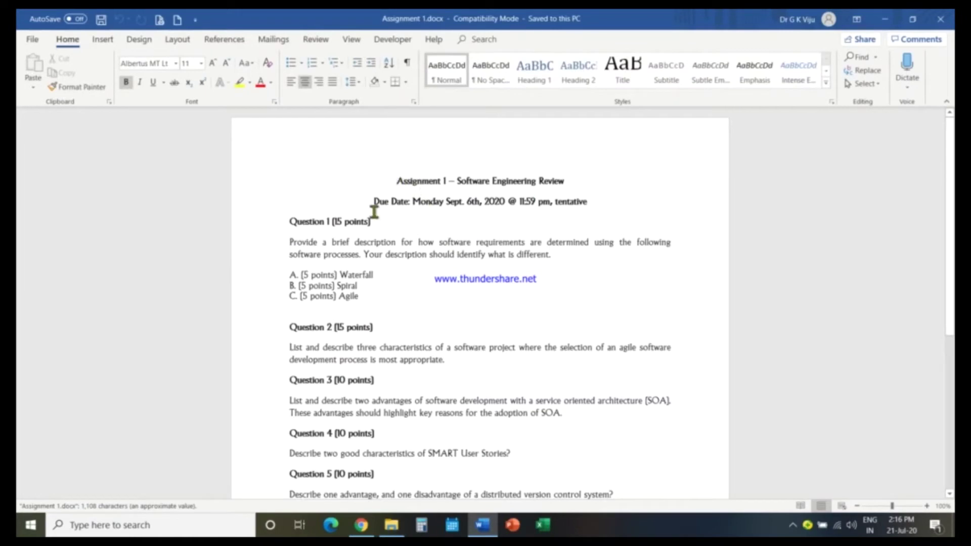
{"action": "left_click_drag", "start_coordinate": [370, 203], "coordinate": [589, 201]}
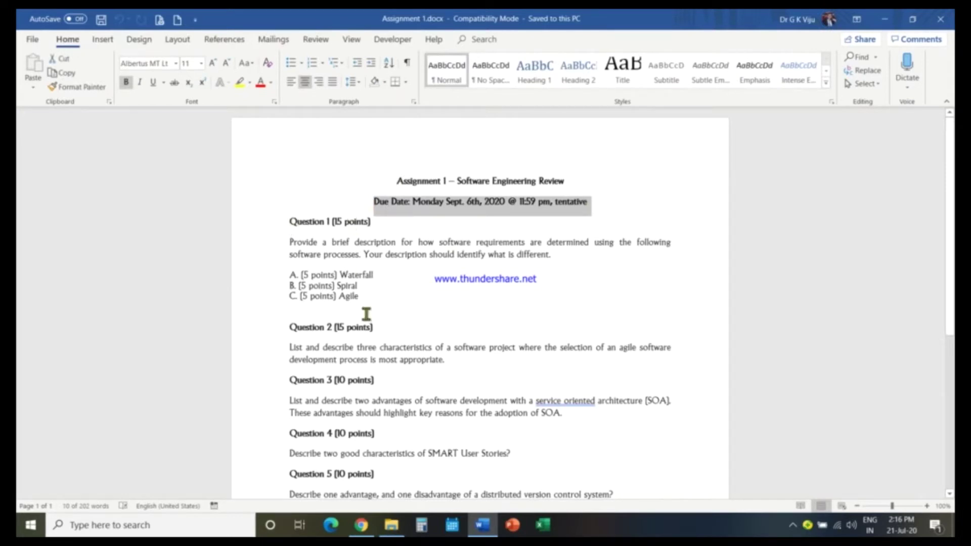
{"action": "scroll", "coordinate": [360, 245], "scroll_direction": "down", "scroll_amount": 3}
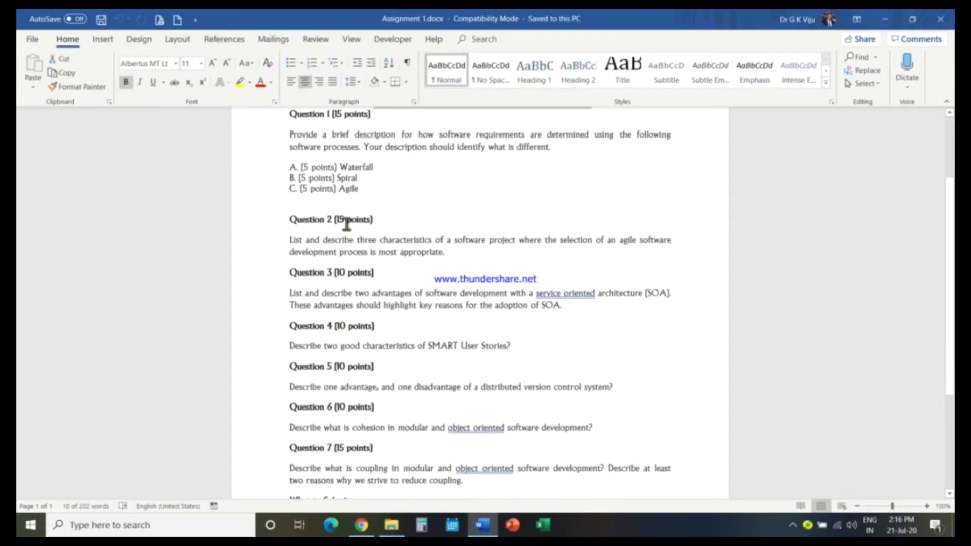
{"action": "scroll", "coordinate": [347, 260], "scroll_direction": "down", "scroll_amount": 5}
{"action": "scroll", "coordinate": [348, 264], "scroll_direction": "down", "scroll_amount": 1}
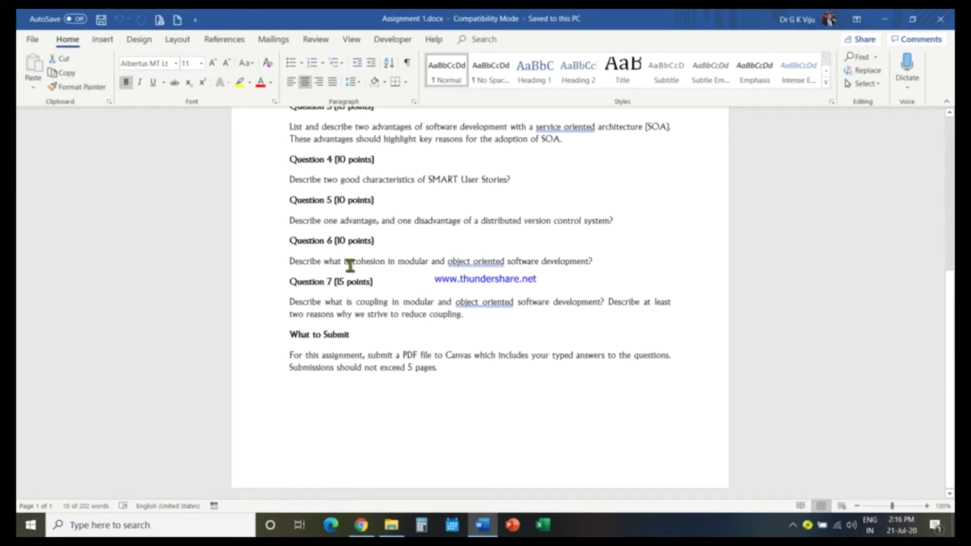
{"action": "left_click", "coordinate": [281, 355]}
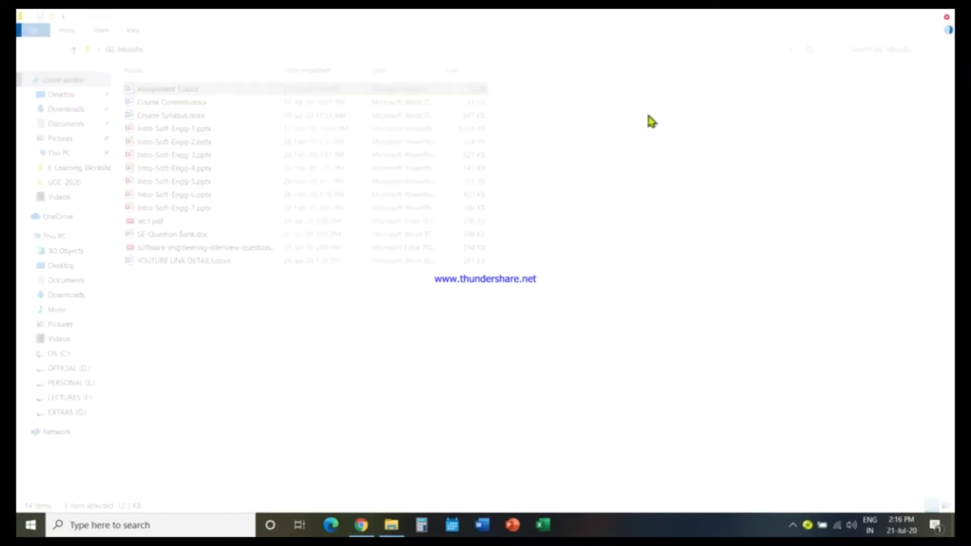
{"action": "left_click", "coordinate": [940, 19]}
Open Course Syllabus.docx and read through its modules down to the recommended textbooks
{"action": "double_click", "coordinate": [184, 115]}
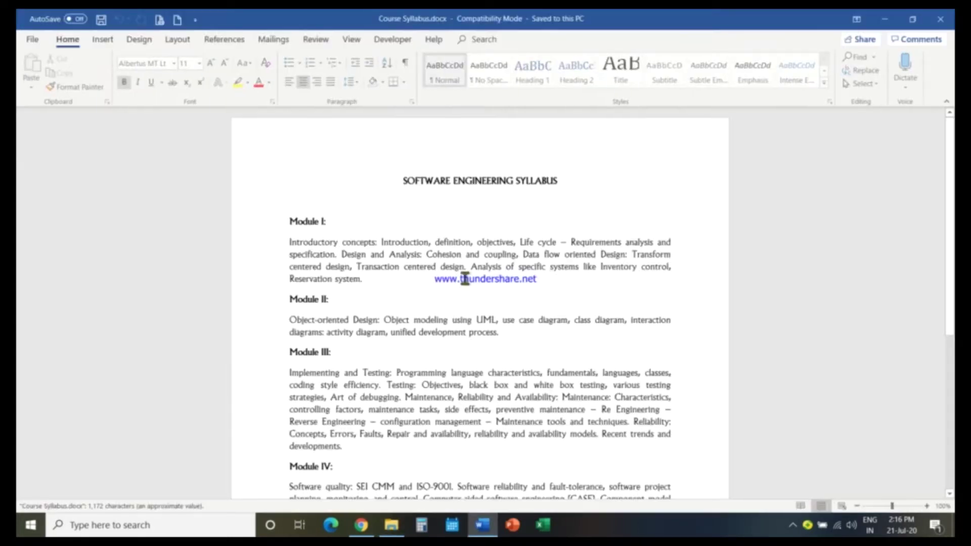
{"action": "scroll", "coordinate": [329, 253], "scroll_direction": "down", "scroll_amount": 5}
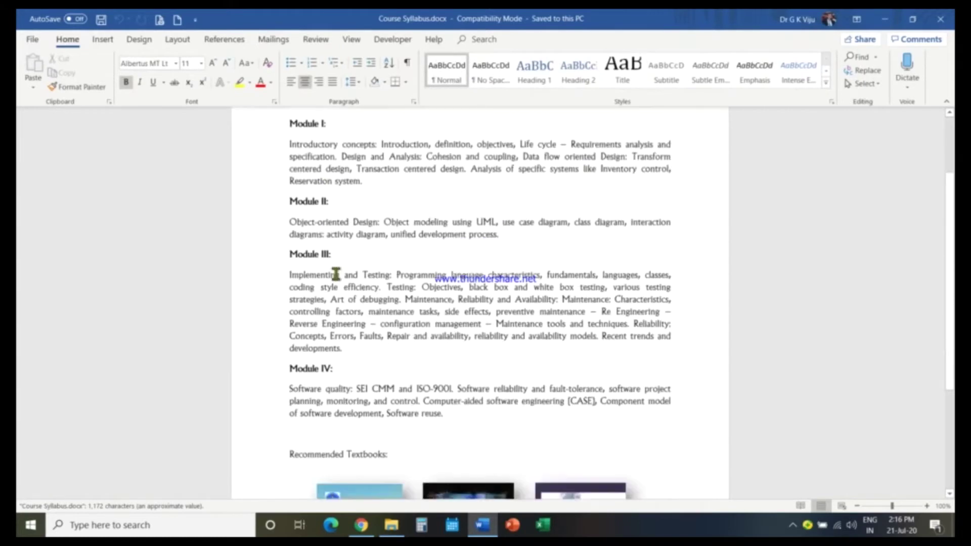
{"action": "scroll", "coordinate": [349, 301], "scroll_direction": "down", "scroll_amount": 3}
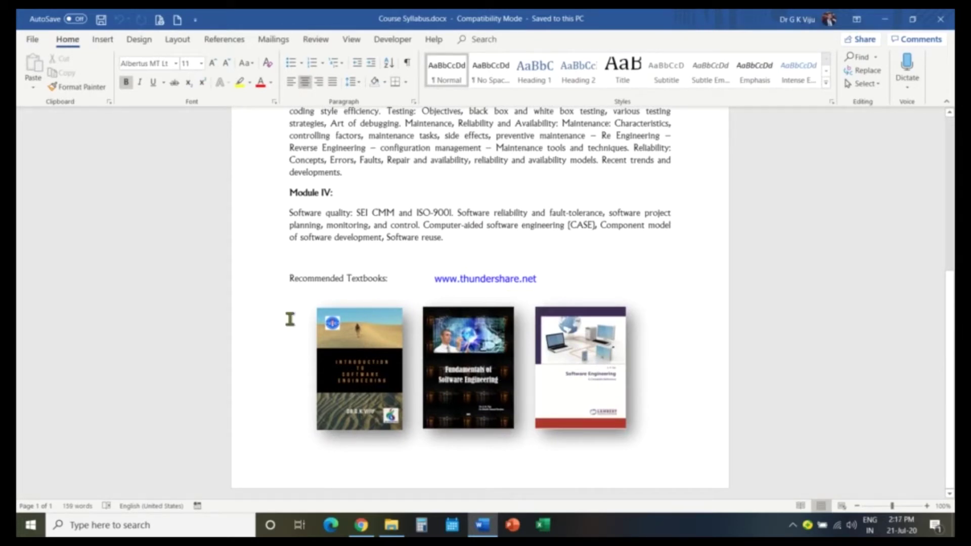
{"action": "left_click", "coordinate": [884, 18]}
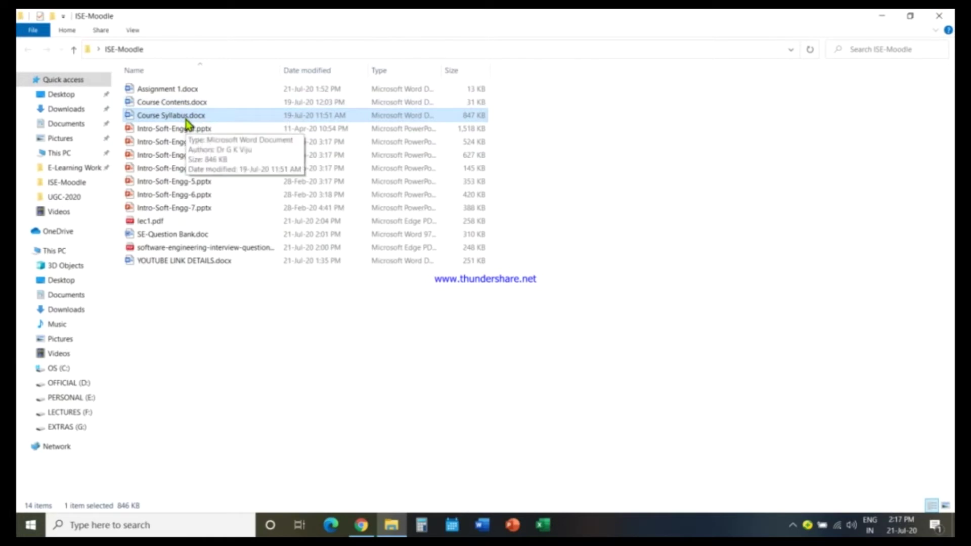
Review the lecture list of all four modules in Course Contents.docx, highlighting the Lecture 1 title, and close the document
{"action": "double_click", "coordinate": [186, 102]}
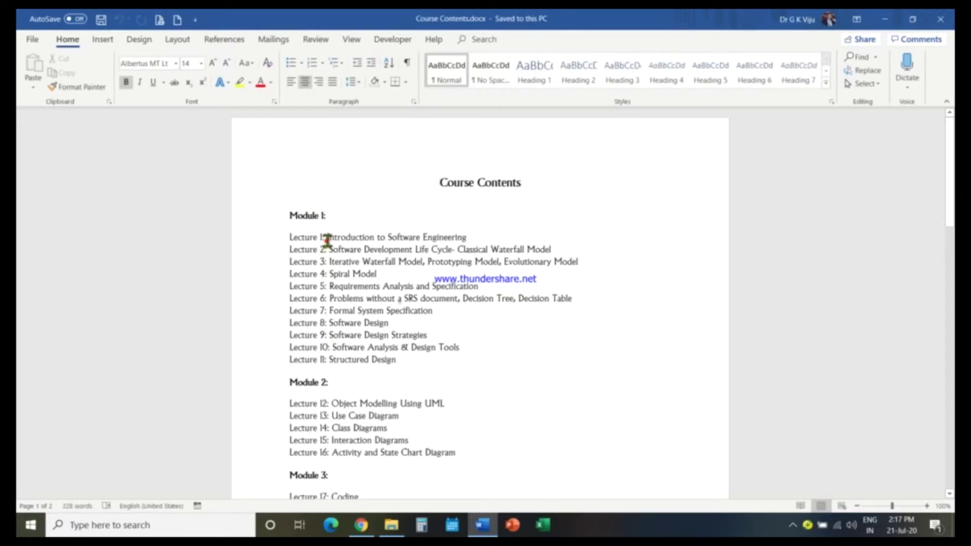
{"action": "left_click_drag", "start_coordinate": [327, 240], "coordinate": [493, 234]}
{"action": "scroll", "coordinate": [392, 246], "scroll_direction": "down", "scroll_amount": 3}
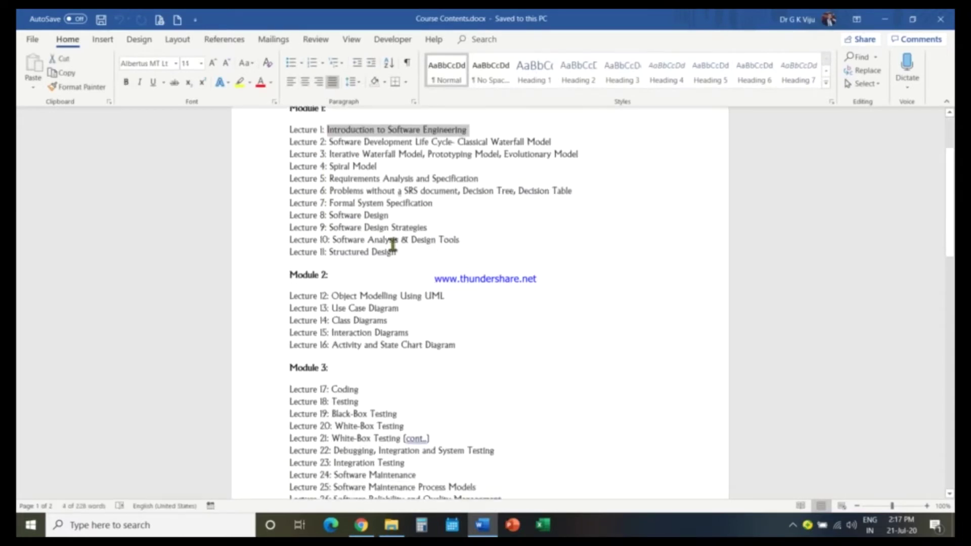
{"action": "scroll", "coordinate": [338, 303], "scroll_direction": "down", "scroll_amount": 3}
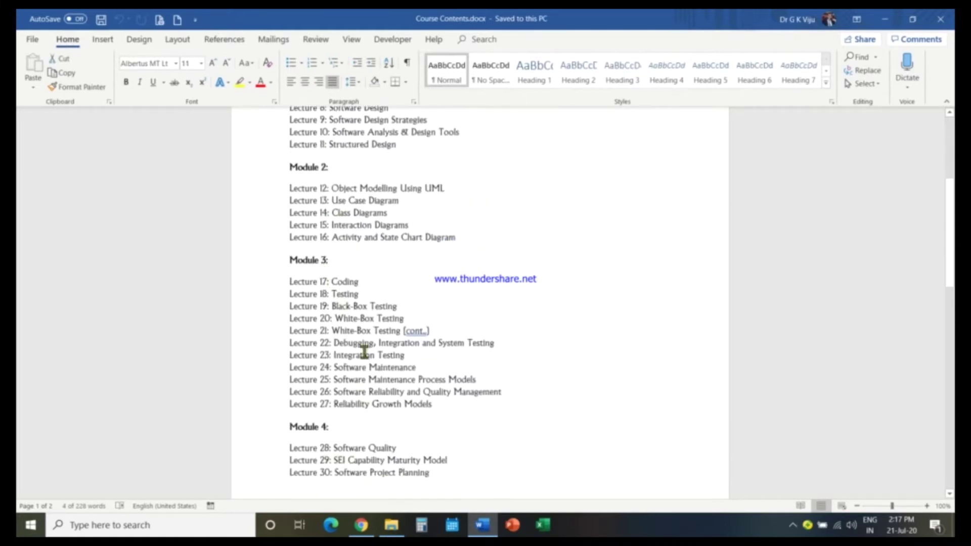
{"action": "scroll", "coordinate": [339, 303], "scroll_direction": "down", "scroll_amount": 6}
{"action": "scroll", "coordinate": [328, 294], "scroll_direction": "down", "scroll_amount": 3}
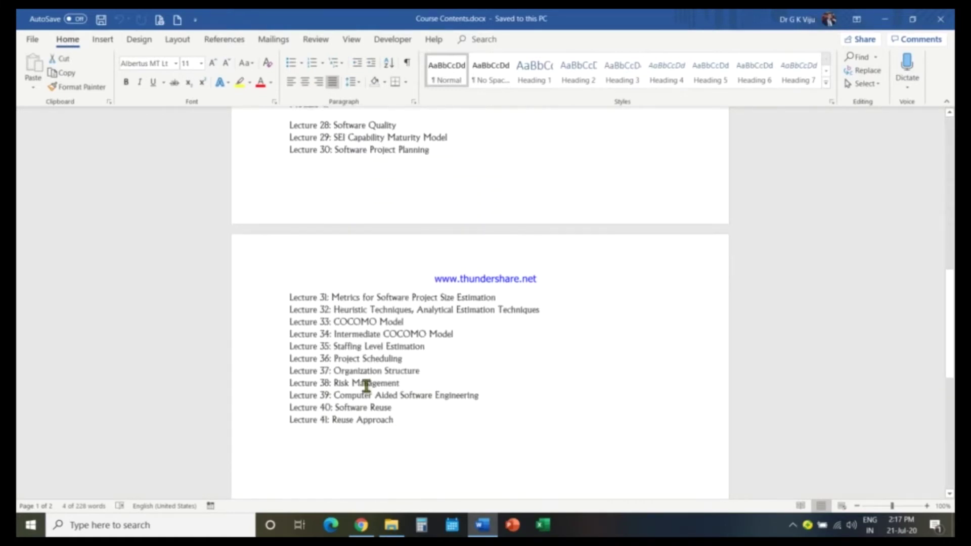
{"action": "left_click", "coordinate": [940, 18]}
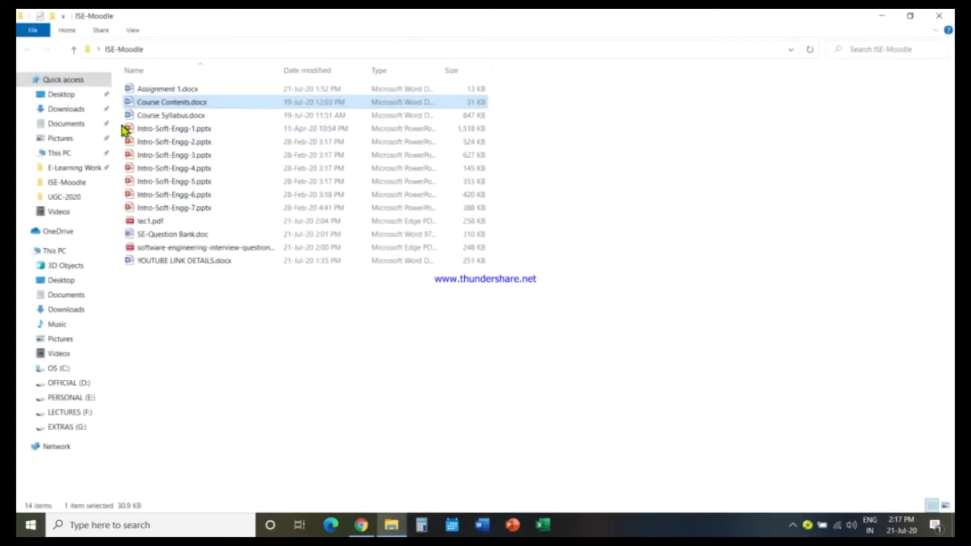
Select the seven Intro-Soft-Engg presentations in the folder and view the title slide of Intro-Soft-Engg-1.pptx
{"action": "left_click_drag", "start_coordinate": [124, 130], "coordinate": [235, 214]}
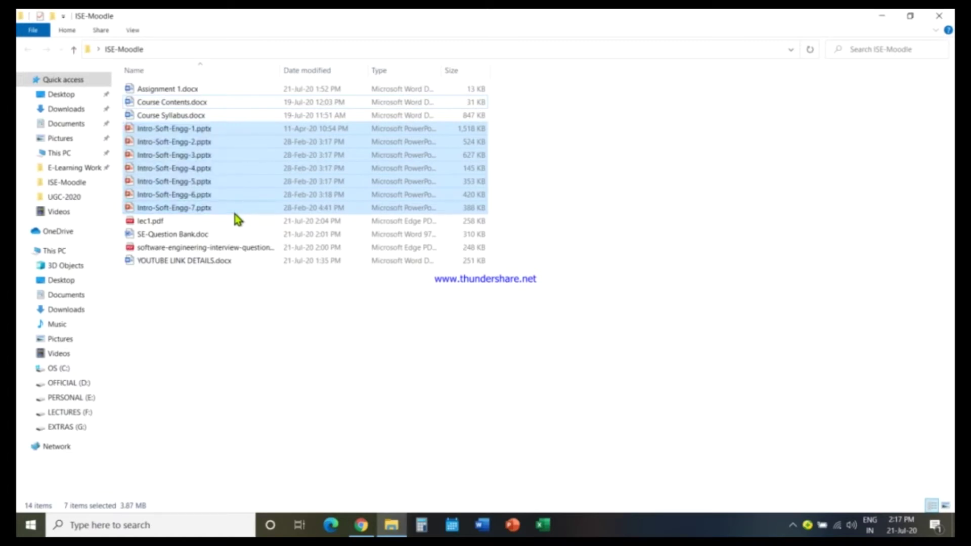
{"action": "double_click", "coordinate": [201, 130]}
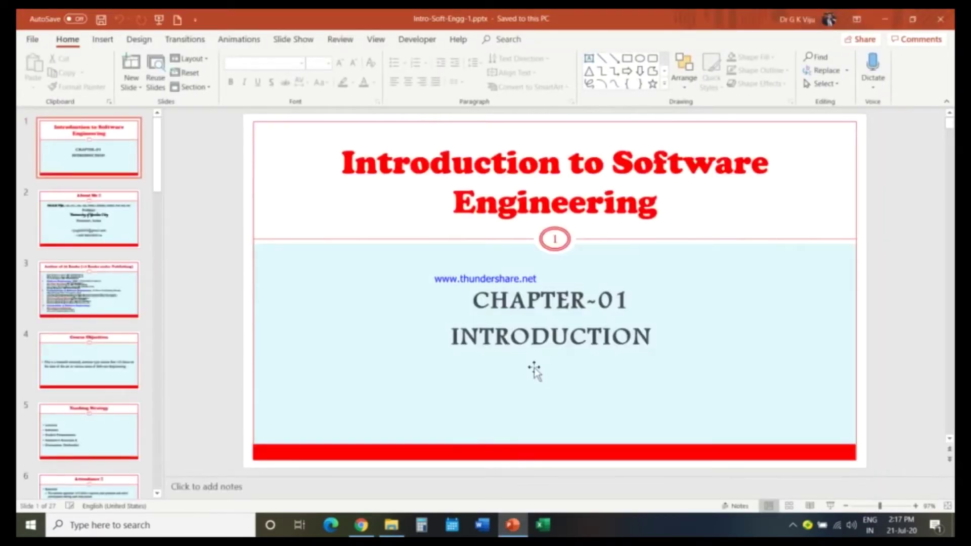
{"action": "left_click", "coordinate": [940, 18]}
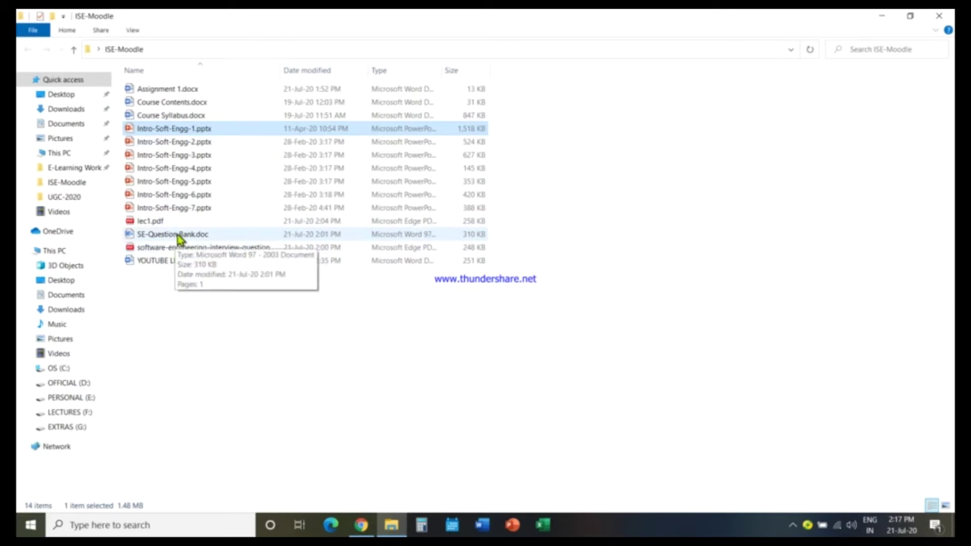
Open SE-Question Bank.doc, skim its first pages of questions and answers, and close it
{"action": "double_click", "coordinate": [178, 234]}
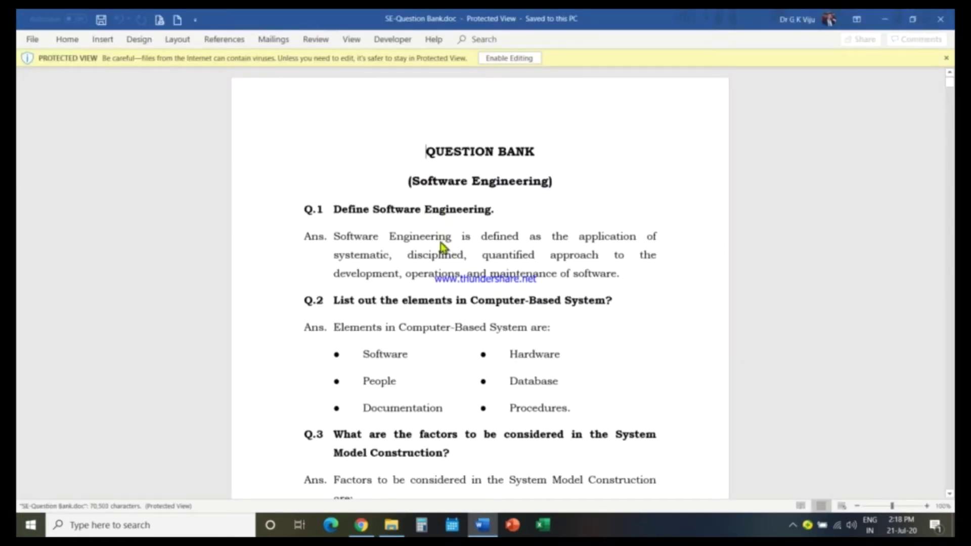
{"action": "scroll", "coordinate": [441, 242], "scroll_direction": "down", "scroll_amount": 2}
{"action": "scroll", "coordinate": [441, 242], "scroll_direction": "down", "scroll_amount": 2}
{"action": "scroll", "coordinate": [441, 241], "scroll_direction": "up", "scroll_amount": 2}
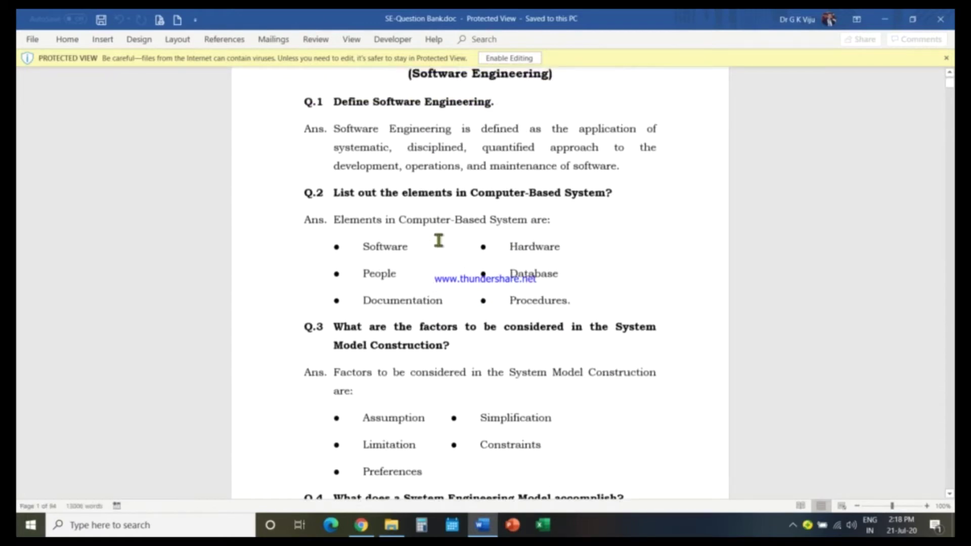
{"action": "scroll", "coordinate": [439, 241], "scroll_direction": "down", "scroll_amount": 4}
{"action": "scroll", "coordinate": [438, 240], "scroll_direction": "down", "scroll_amount": 20}
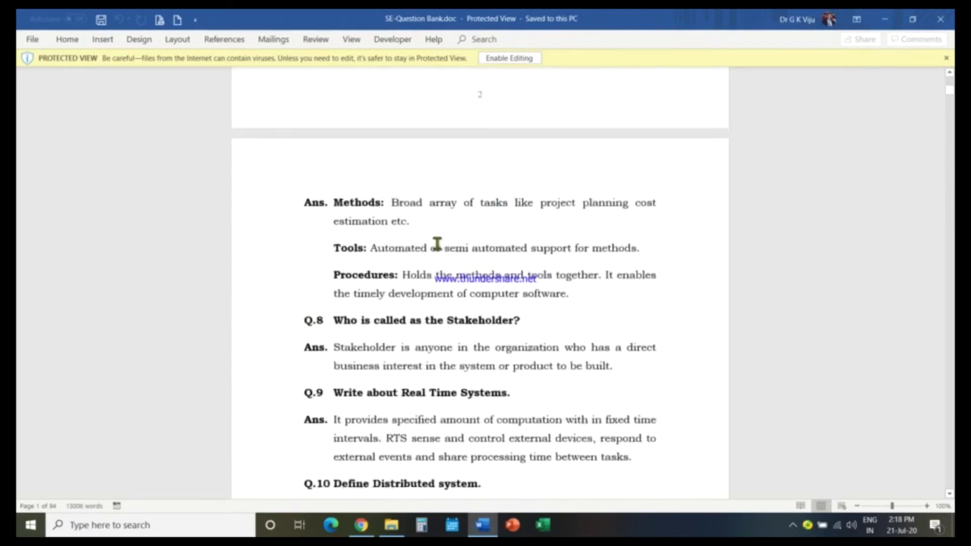
{"action": "scroll", "coordinate": [438, 243], "scroll_direction": "down", "scroll_amount": 5}
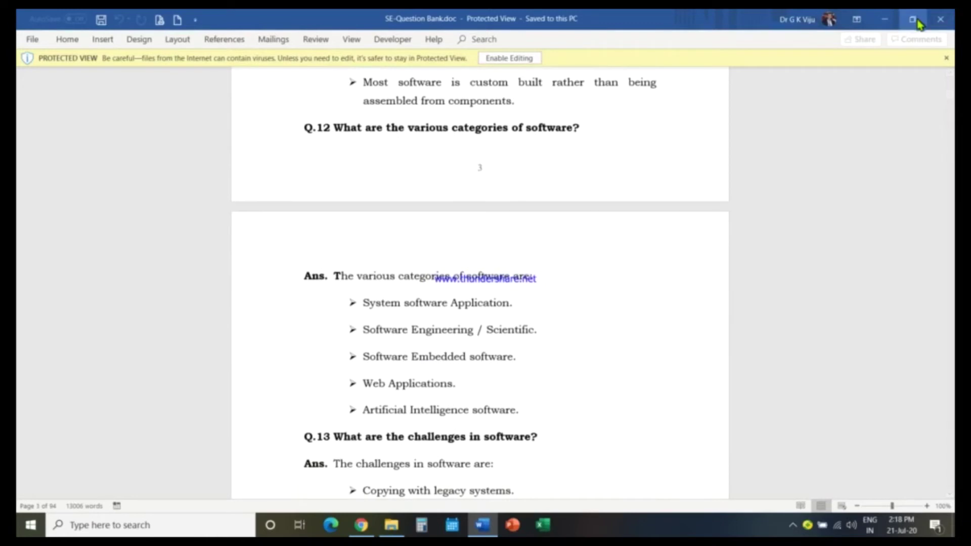
{"action": "left_click", "coordinate": [938, 21]}
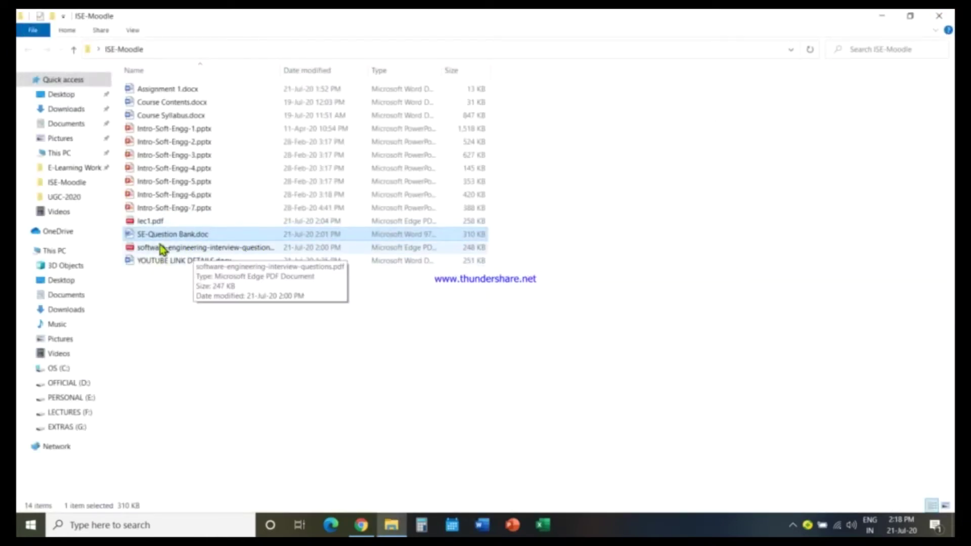
Open the software-engineering-interview-questions PDF, skim its first questions, and close it
{"action": "double_click", "coordinate": [197, 247]}
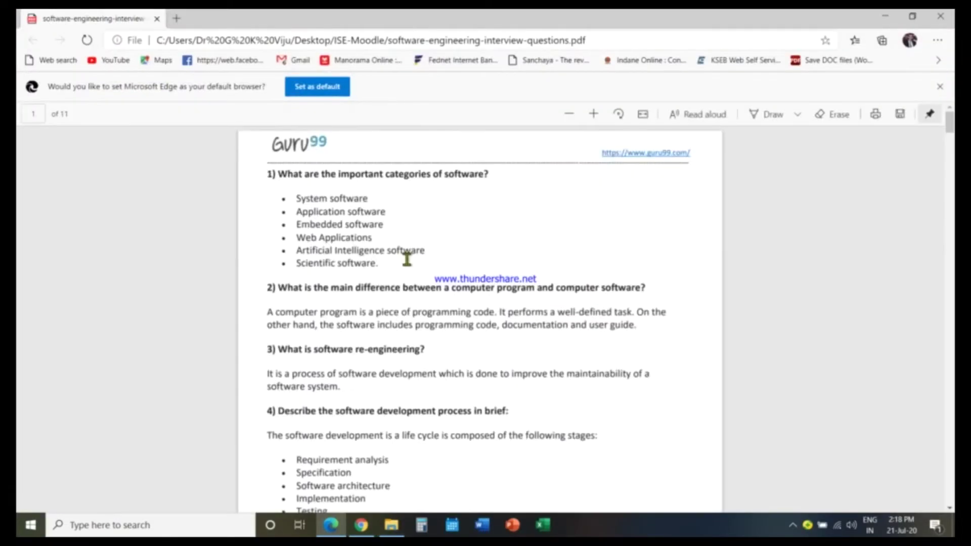
{"action": "scroll", "coordinate": [407, 259], "scroll_direction": "down", "scroll_amount": 2}
{"action": "scroll", "coordinate": [405, 258], "scroll_direction": "down", "scroll_amount": 20}
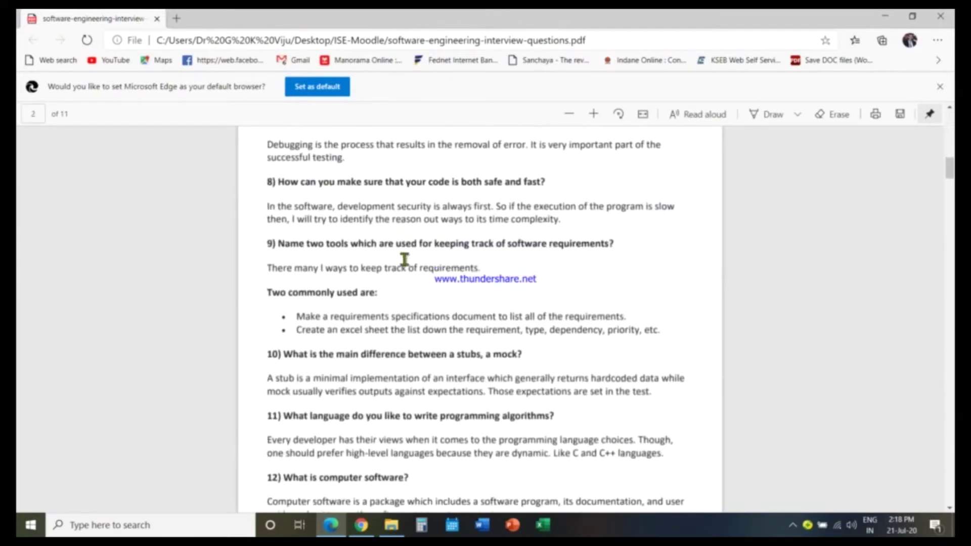
{"action": "left_click", "coordinate": [944, 19]}
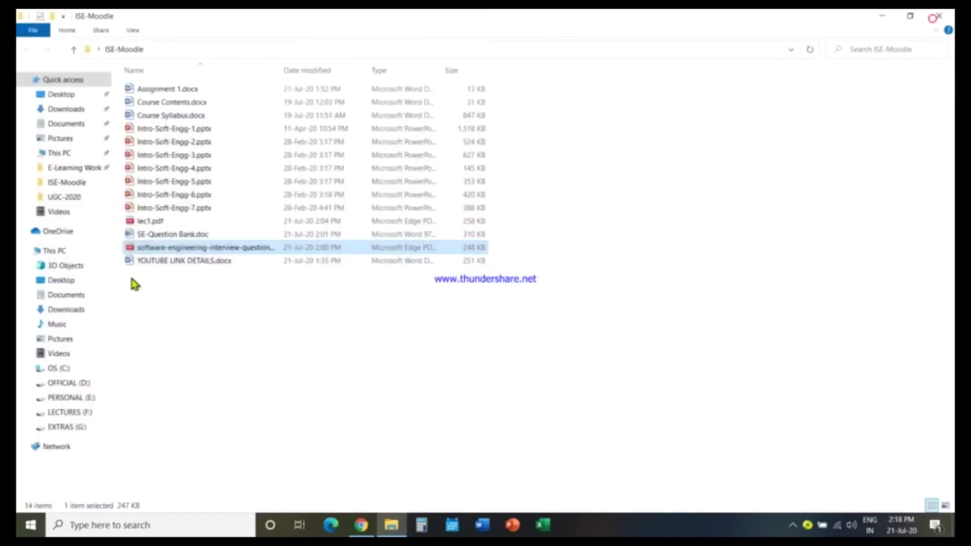
Open YOUTUBE LINK DETAILS.docx, highlight the YouTube link of the Introduction lecture, and close the document
{"action": "double_click", "coordinate": [167, 260]}
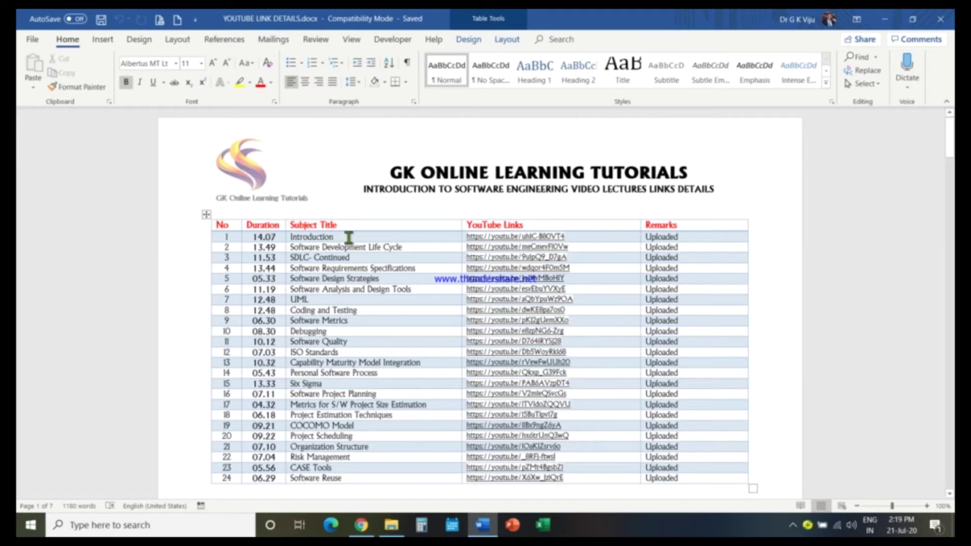
{"action": "left_click", "coordinate": [462, 237]}
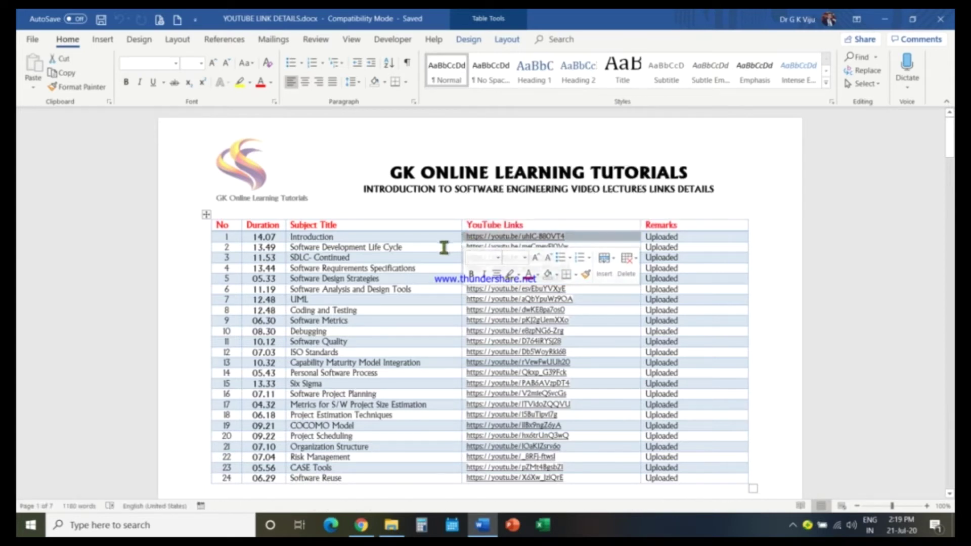
{"action": "left_click", "coordinate": [929, 26]}
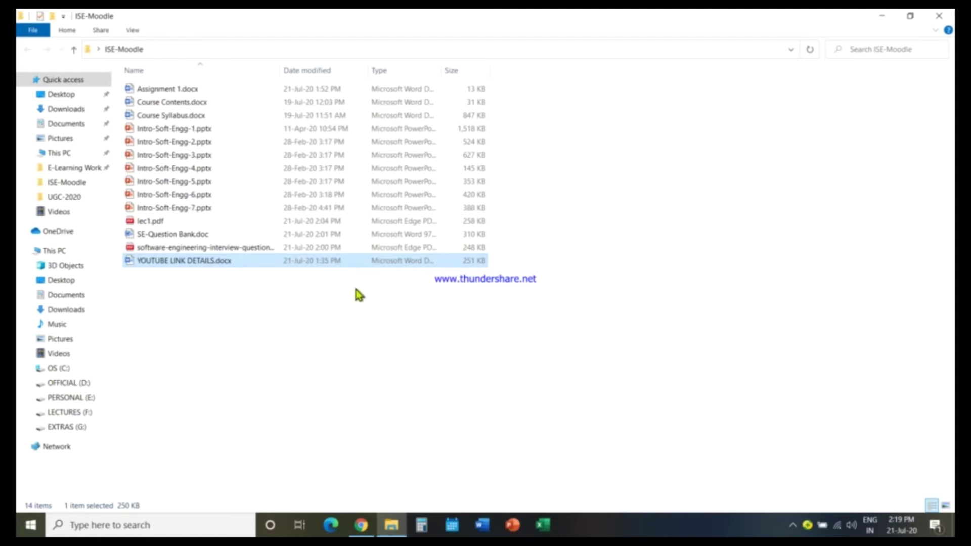
Switch to the course page in Chrome, review the activities and resources that can be added to the General section, and close the chooser
{"action": "mouse_move", "coordinate": [361, 525]}
{"action": "left_click", "coordinate": [365, 463]}
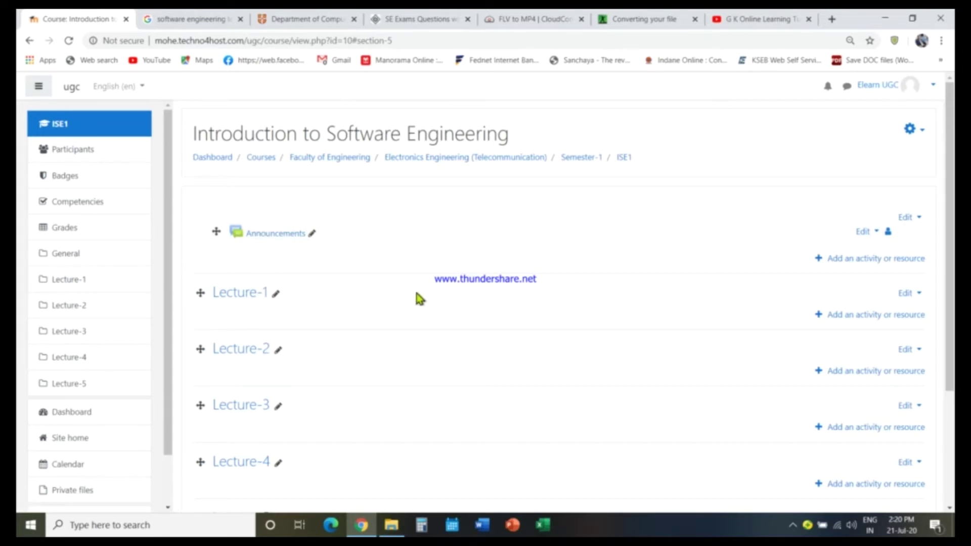
{"action": "left_click", "coordinate": [878, 258]}
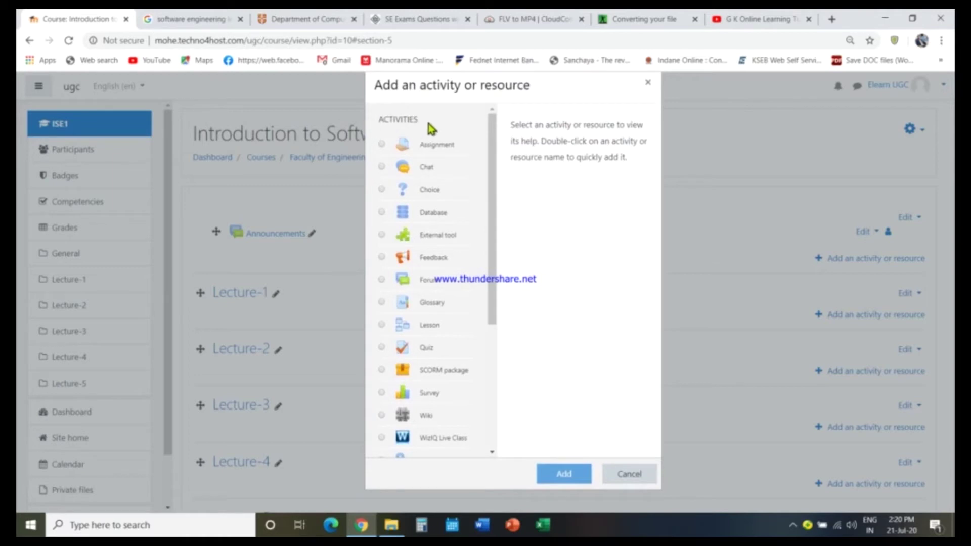
{"action": "left_click_drag", "start_coordinate": [490, 147], "coordinate": [494, 351]}
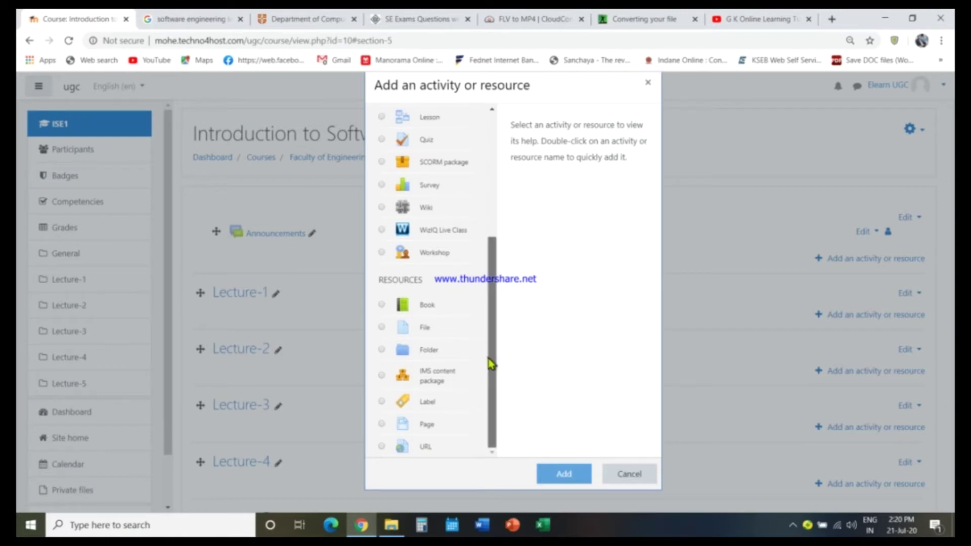
{"action": "left_click_drag", "start_coordinate": [490, 362], "coordinate": [499, 192]}
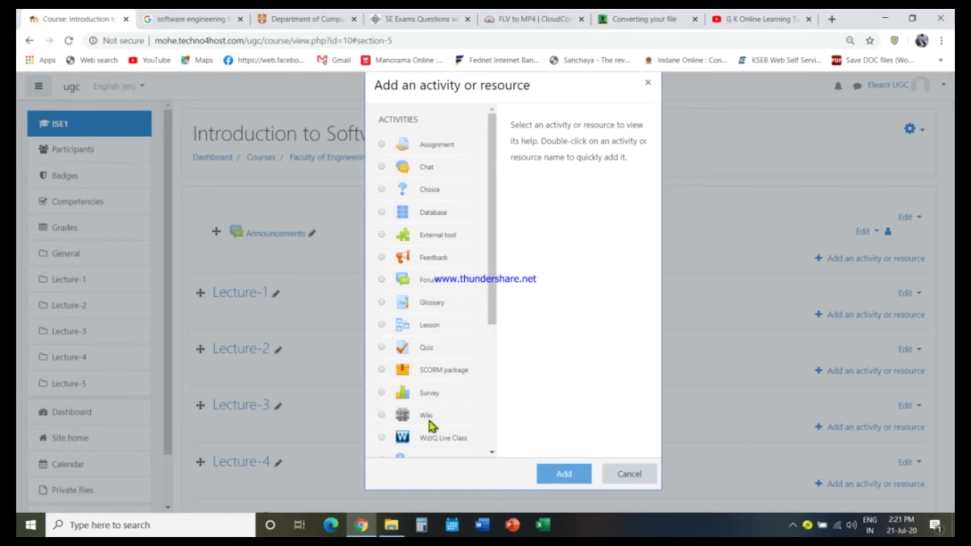
{"action": "left_click_drag", "start_coordinate": [494, 319], "coordinate": [485, 360]}
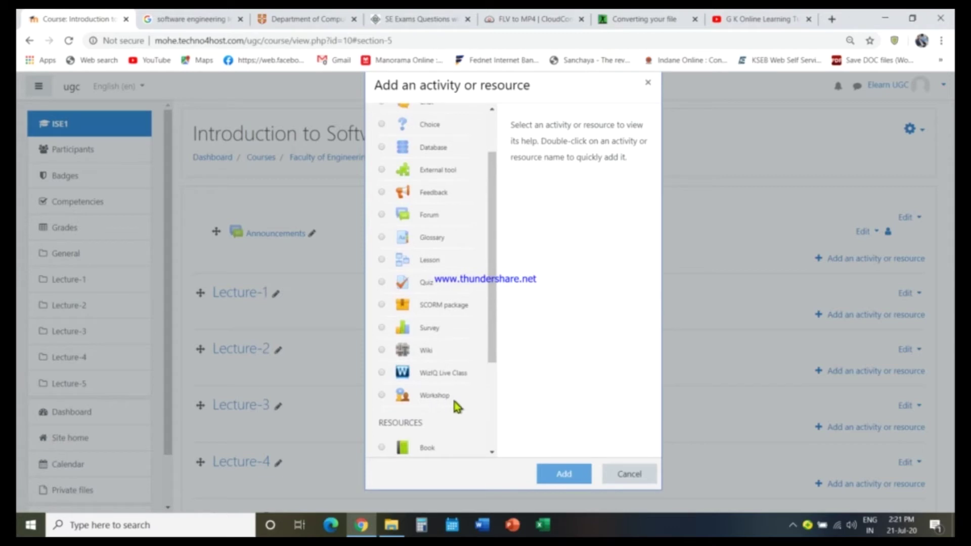
{"action": "left_click_drag", "start_coordinate": [494, 342], "coordinate": [494, 267]}
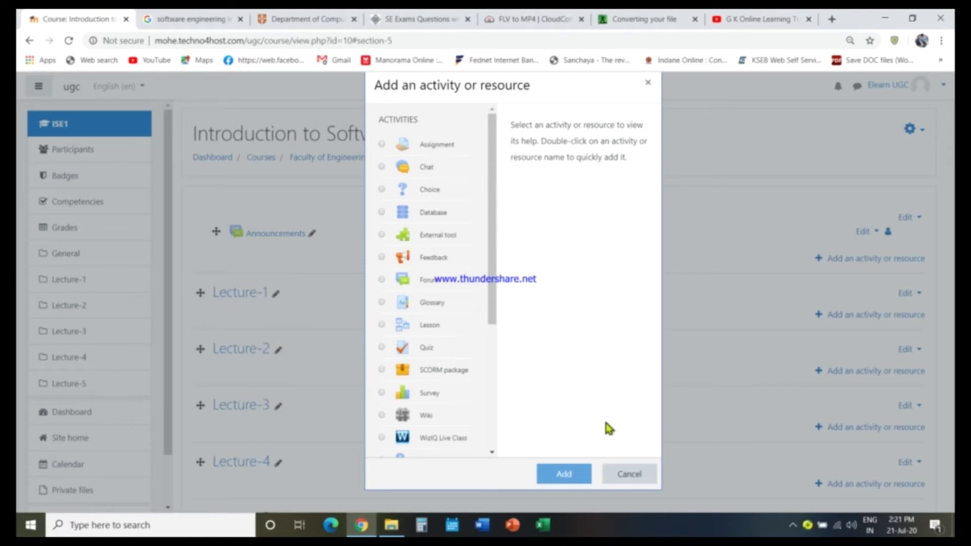
{"action": "left_click", "coordinate": [625, 478]}
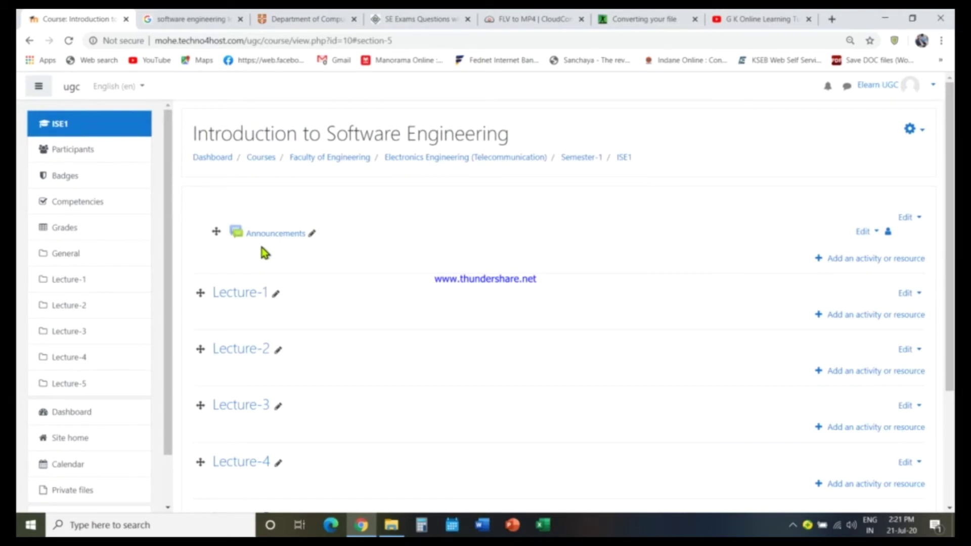
Add a new Assignment to the General section and name it "Software Engineering Assignment Number-1"
{"action": "left_click", "coordinate": [846, 260]}
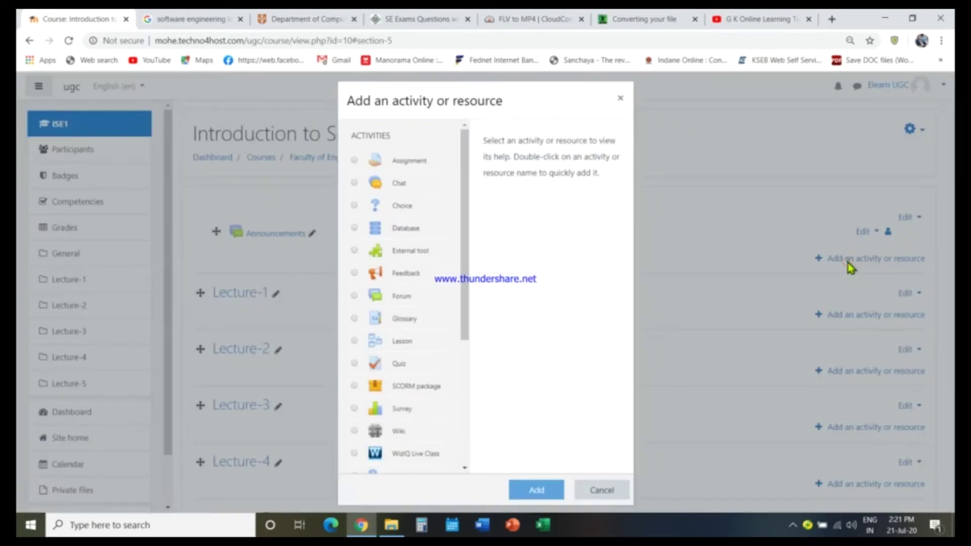
{"action": "left_click", "coordinate": [410, 160]}
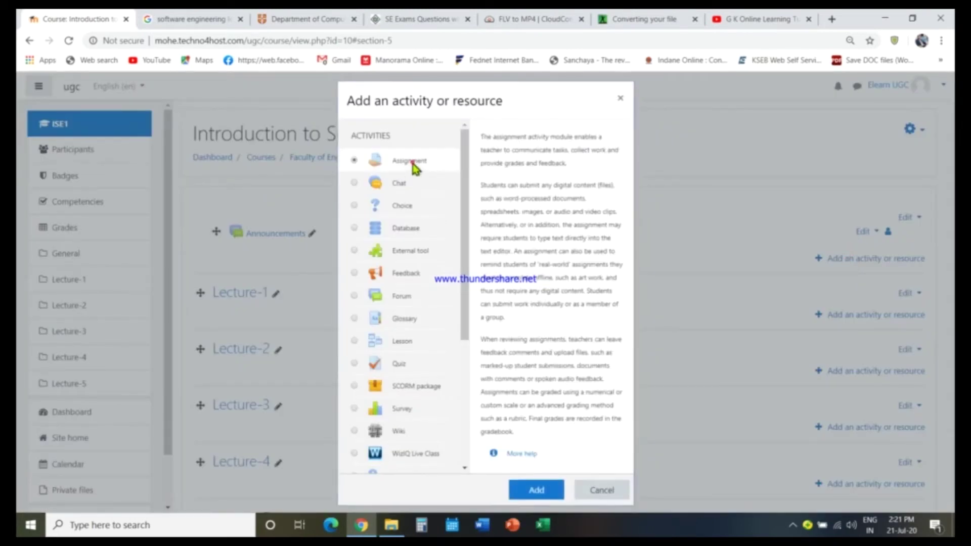
{"action": "left_click", "coordinate": [535, 492]}
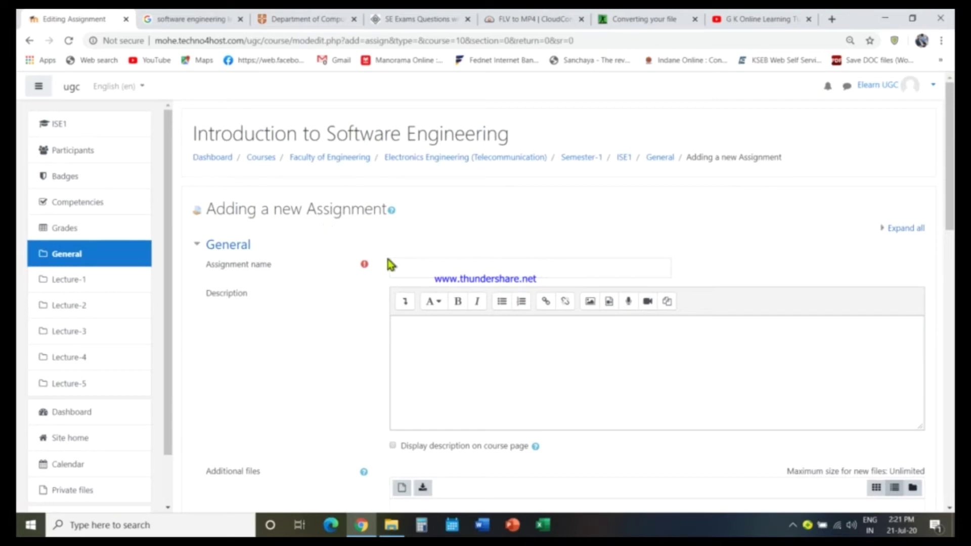
{"action": "left_click", "coordinate": [399, 271]}
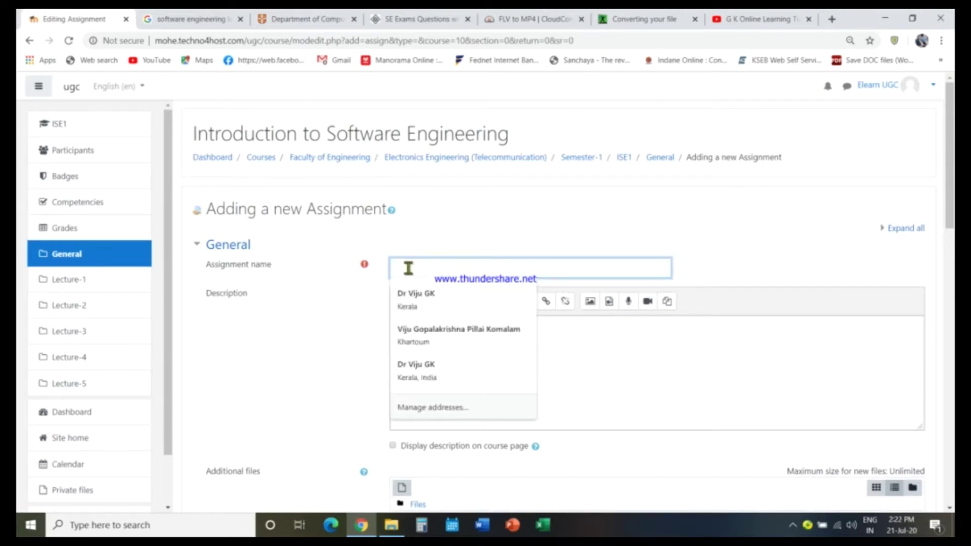
{"action": "type", "text": "Software Eg"}
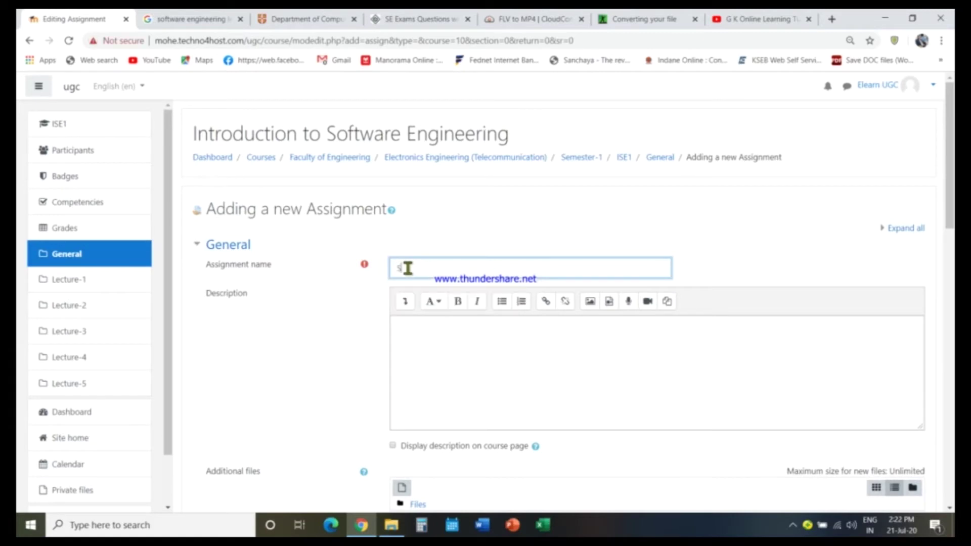
{"action": "key", "text": "BackSpace"}
{"action": "type", "text": "ngiene"}
{"action": "key", "text": "BackSpace"}
{"action": "key", "text": "BackSpace"}
{"action": "key", "text": "BackSpace"}
{"action": "type", "text": "neering Assignment"}
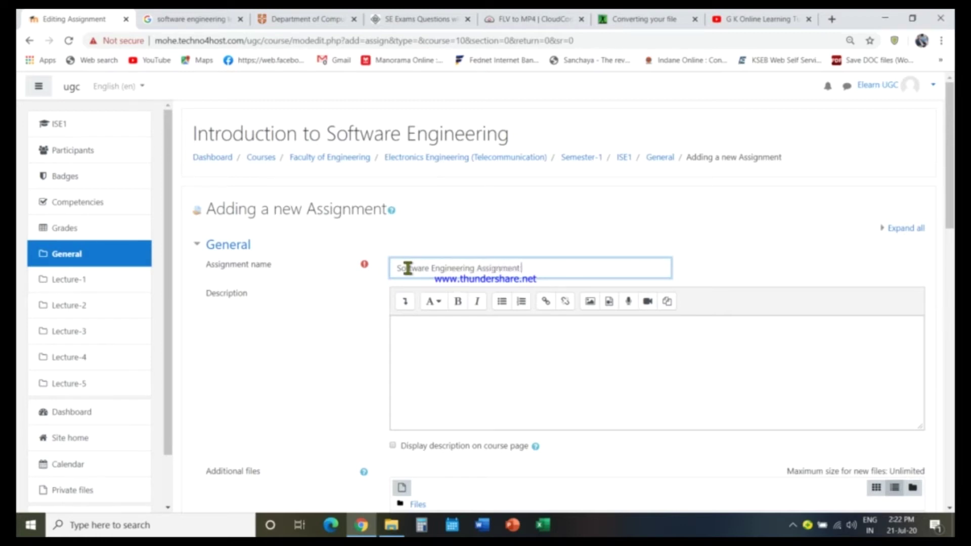
{"action": "type", "text": " Number-1"}
Start the assignment description with the heading "Notes:" and the first note "1.There are 7 Questions"
{"action": "left_click", "coordinate": [433, 344]}
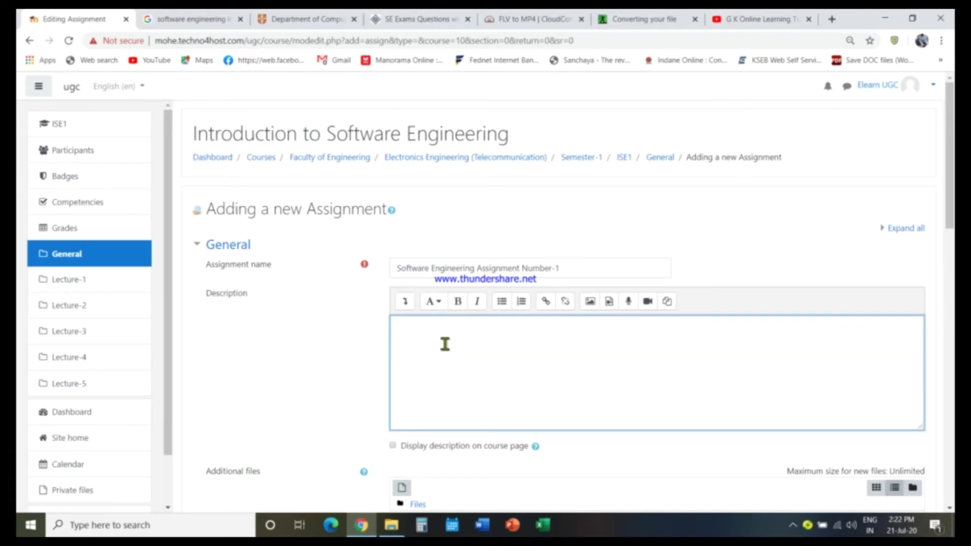
{"action": "type", "text": "Notes:"}
{"action": "key", "text": "Return"}
{"action": "type", "text": "There are 7 questions"}
{"action": "key", "text": "Return"}
{"action": "type", "text": "1."}
{"action": "left_click", "coordinate": [502, 349]}
Add notes "2. Students are advised to answer all questions" and "3. The submission must be in PDF format", and display the description on the course page
{"action": "key", "text": "Return"}
{"action": "type", "text": "2."}
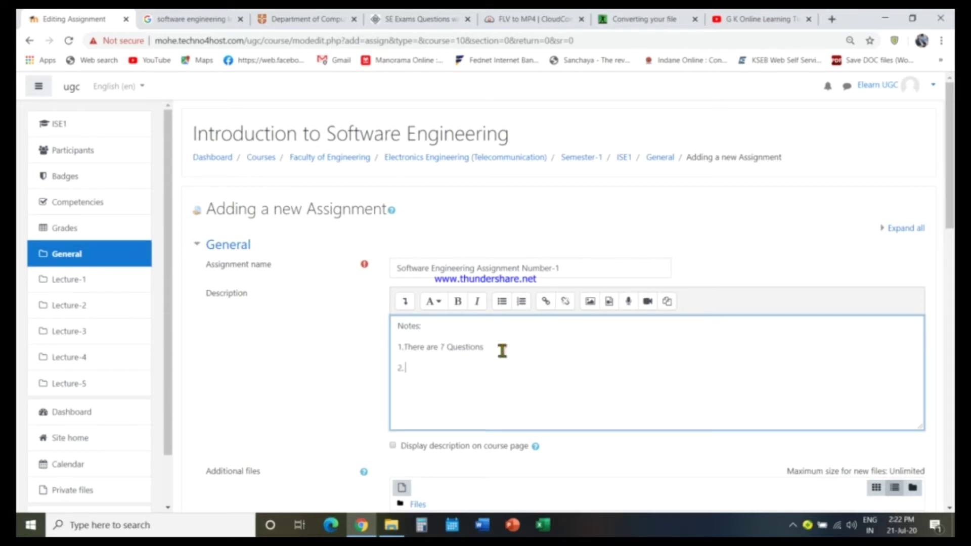
{"action": "type", "text": " Students are advised to "}
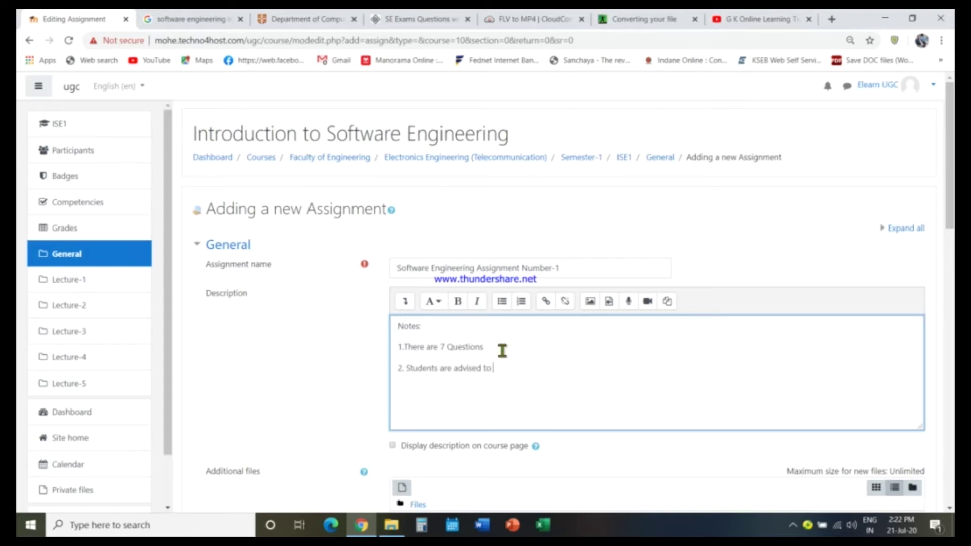
{"action": "type", "text": "answer all questions"}
{"action": "key", "text": "Return"}
{"action": "type", "text": "3. The submis"}
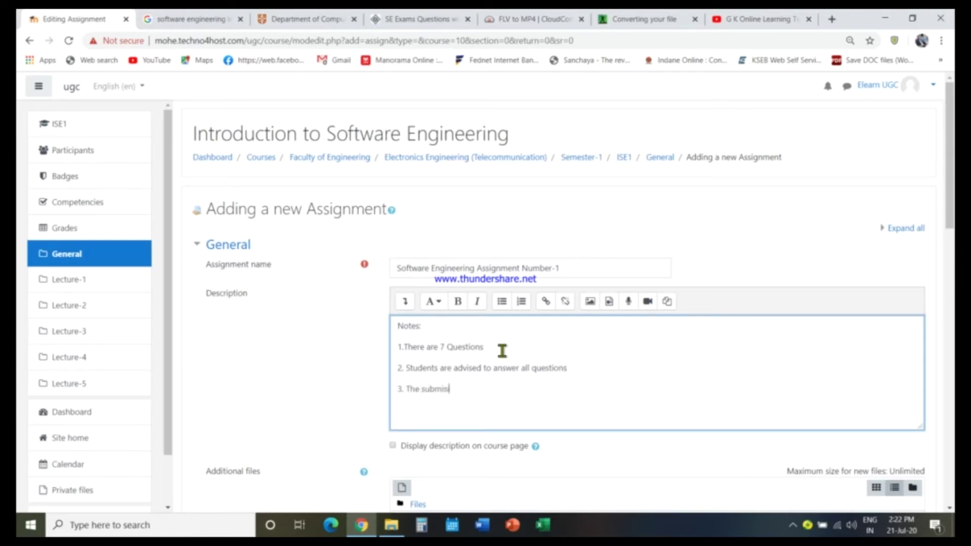
{"action": "type", "text": "sion must be in PDF format"}
{"action": "left_click", "coordinate": [393, 445]}
Upload Assignment 1.docx from the ISE-Moodle folder on the Desktop as an additional file of the assignment
{"action": "scroll", "coordinate": [344, 400], "scroll_direction": "down", "scroll_amount": 4}
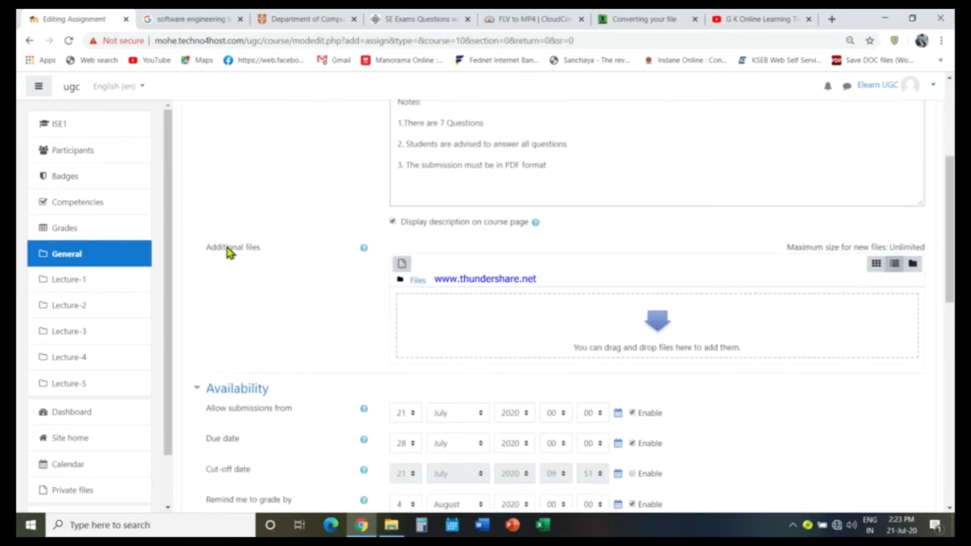
{"action": "left_click", "coordinate": [401, 267]}
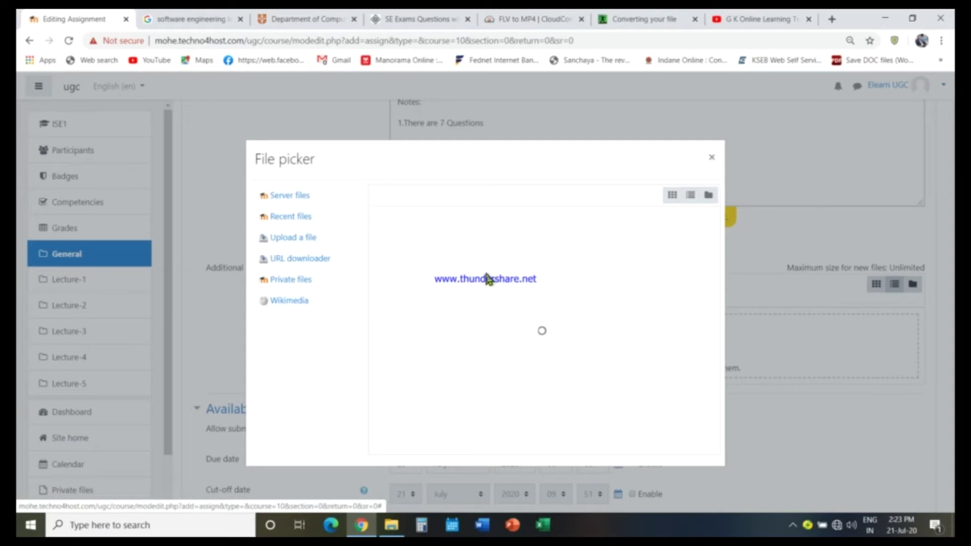
{"action": "mouse_move", "coordinate": [840, 532]}
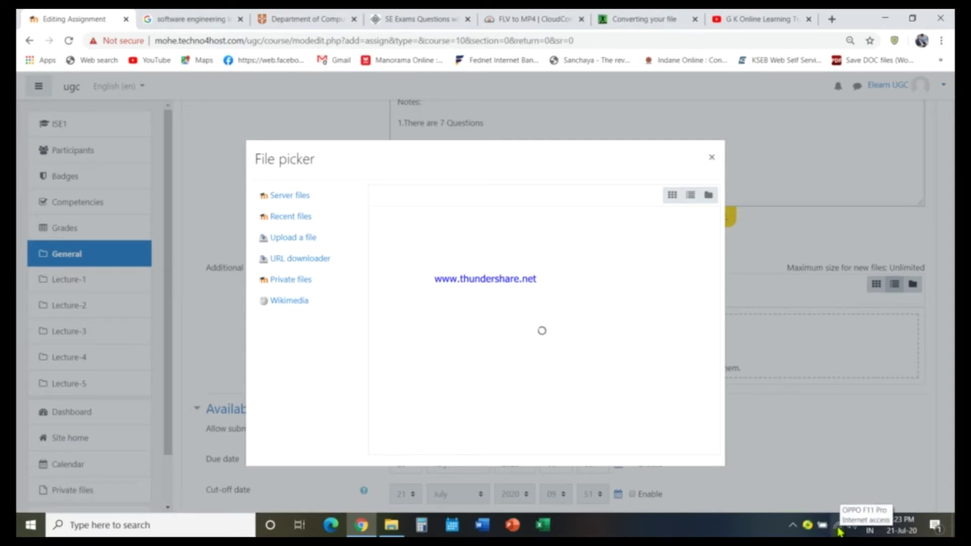
{"action": "left_click", "coordinate": [294, 239]}
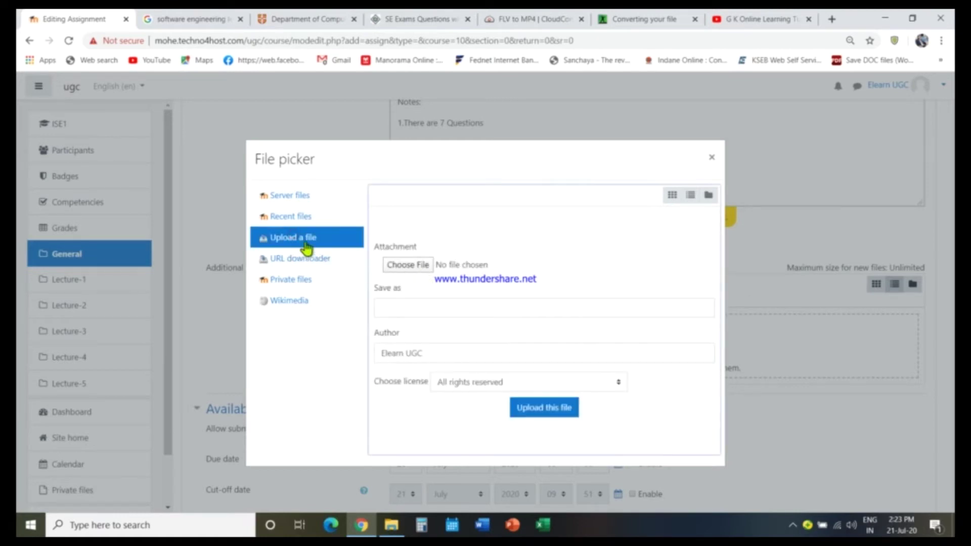
{"action": "left_click", "coordinate": [393, 265]}
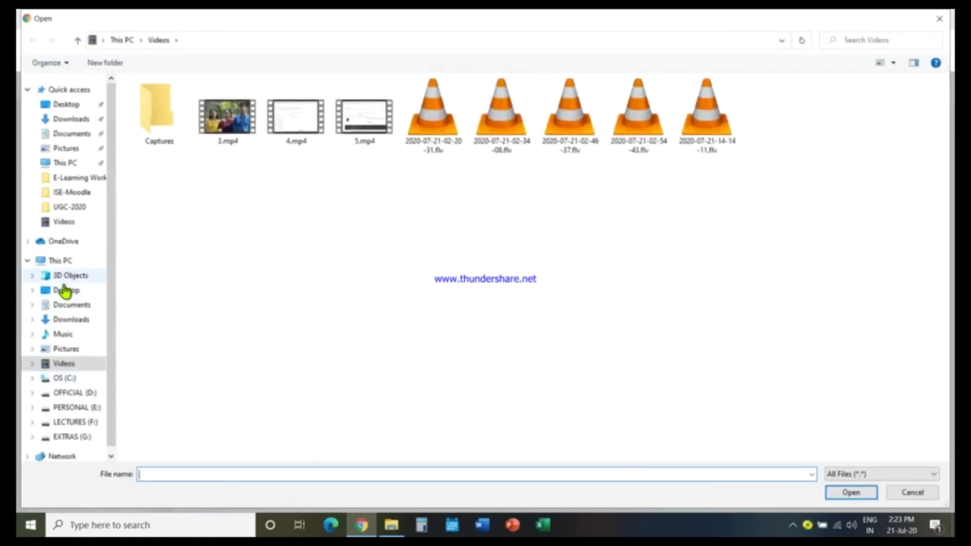
{"action": "left_click", "coordinate": [64, 290]}
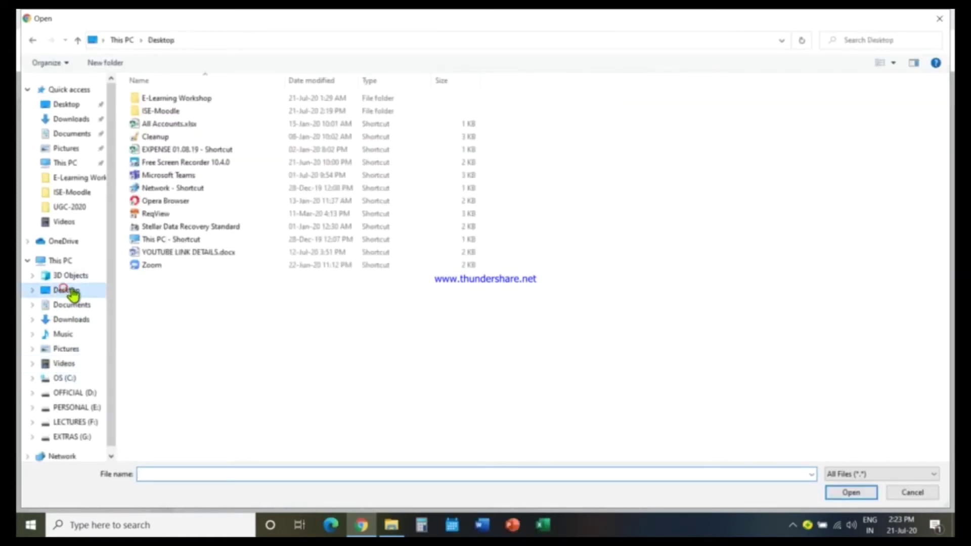
{"action": "double_click", "coordinate": [163, 112]}
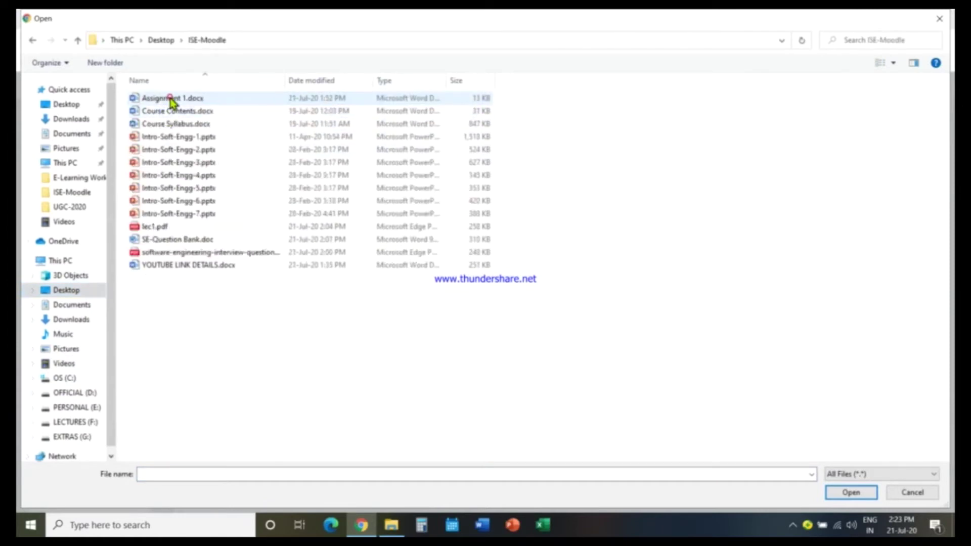
{"action": "left_click", "coordinate": [171, 98]}
{"action": "left_click", "coordinate": [853, 493]}
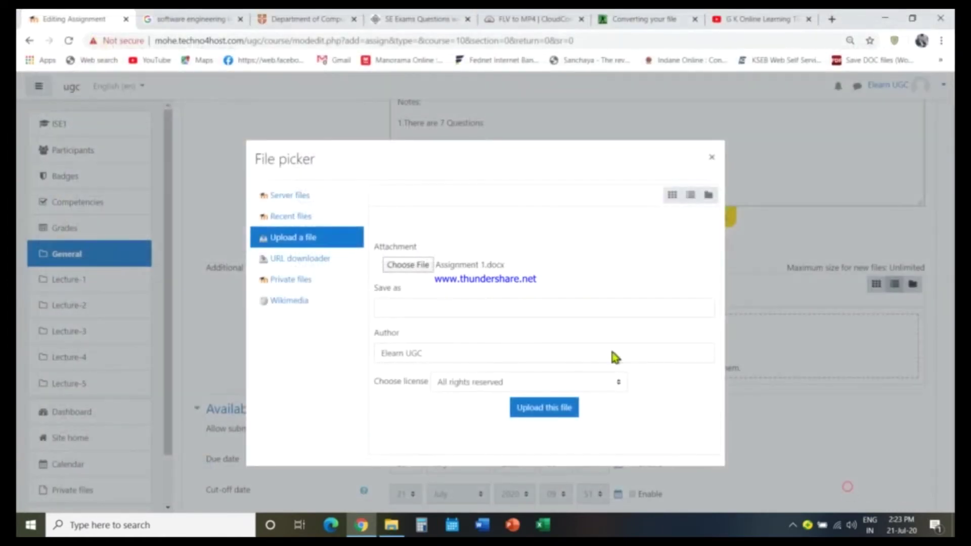
{"action": "left_click", "coordinate": [531, 407]}
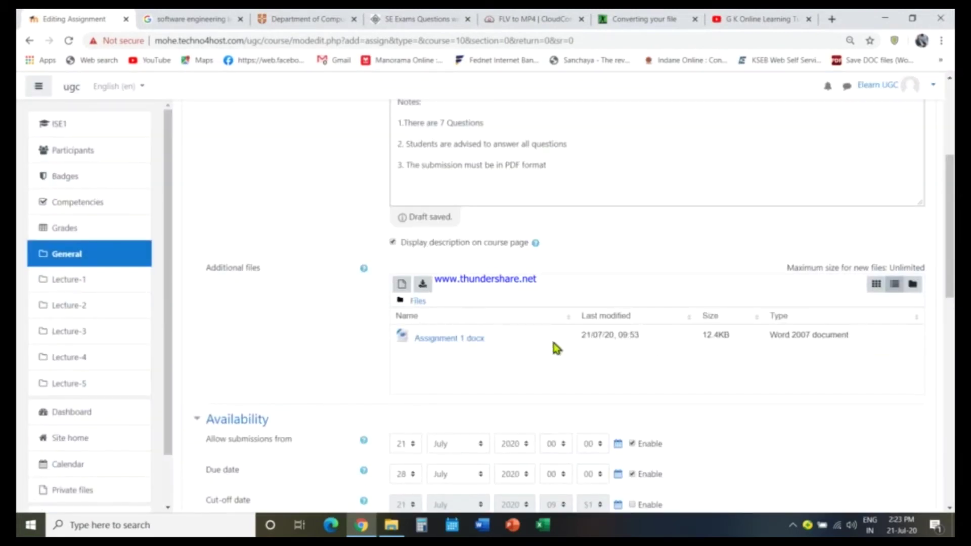
Enable the assignment's cut-off date and keep file submissions as the only submission type
{"action": "scroll", "coordinate": [680, 336], "scroll_direction": "down", "scroll_amount": 4}
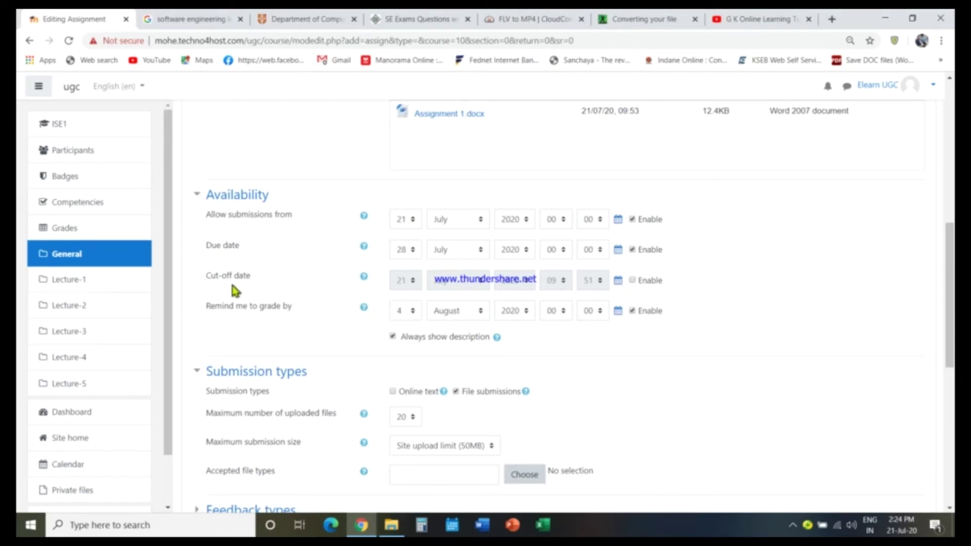
{"action": "left_click", "coordinate": [632, 281]}
{"action": "scroll", "coordinate": [337, 303], "scroll_direction": "down", "scroll_amount": 5}
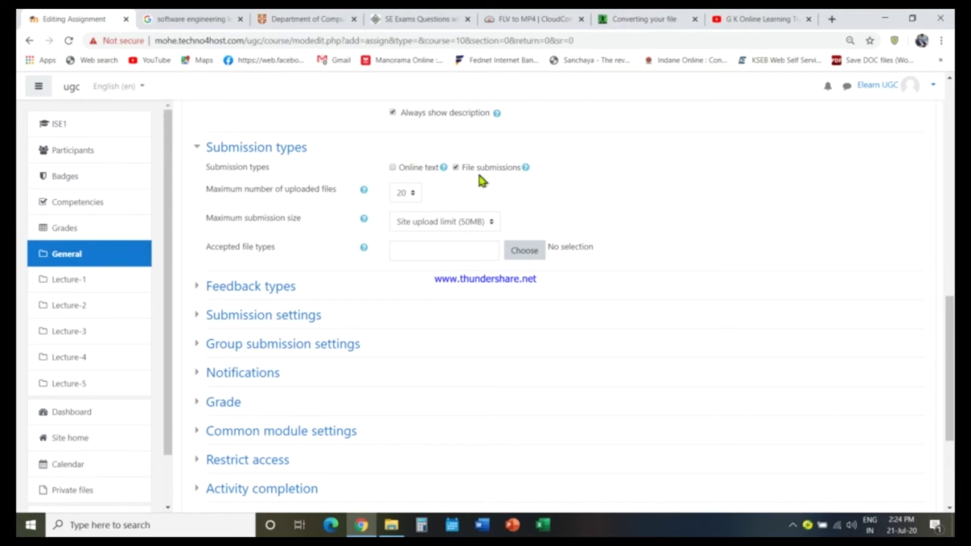
{"action": "left_click", "coordinate": [392, 167]}
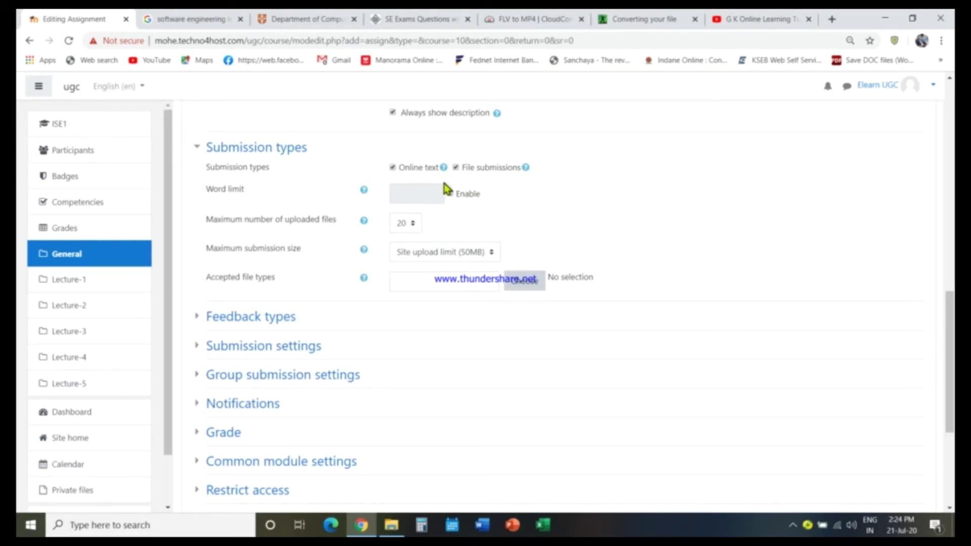
{"action": "left_click", "coordinate": [393, 168]}
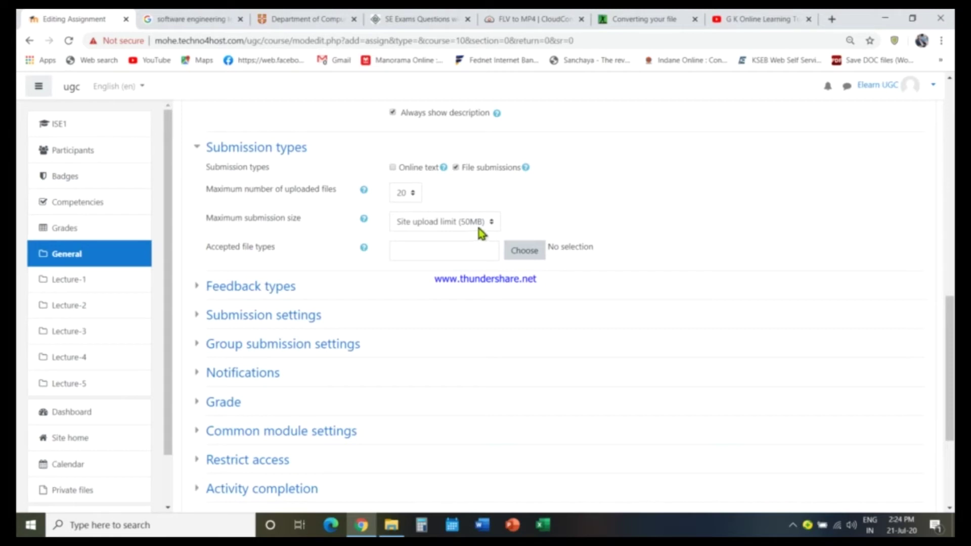
Set the assignment's accepted file types to Document files and PDF document
{"action": "left_click", "coordinate": [518, 258]}
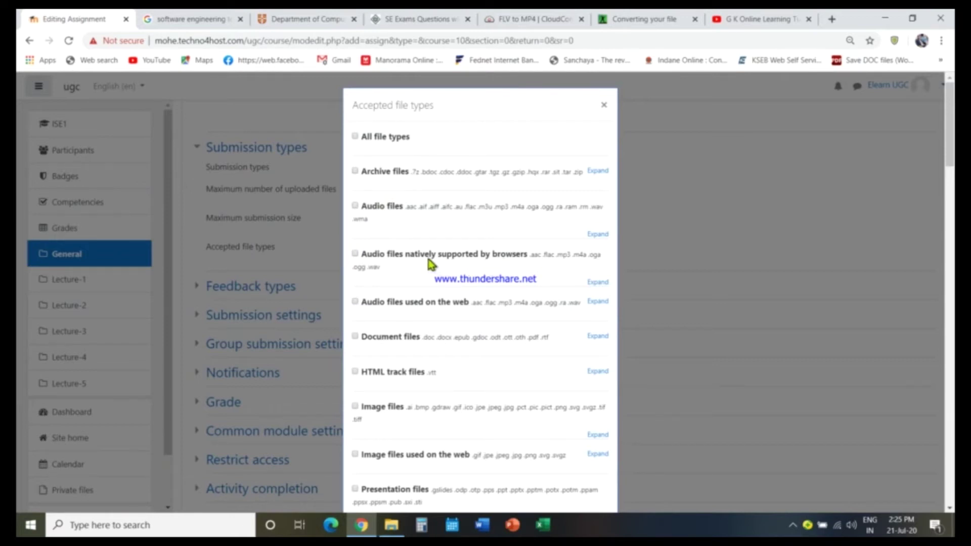
{"action": "left_click", "coordinate": [356, 336]}
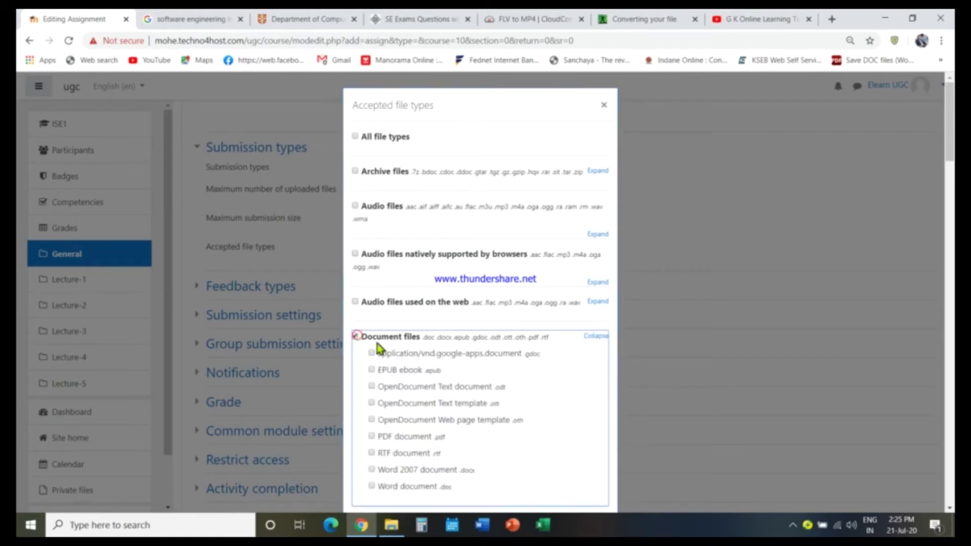
{"action": "left_click", "coordinate": [372, 436]}
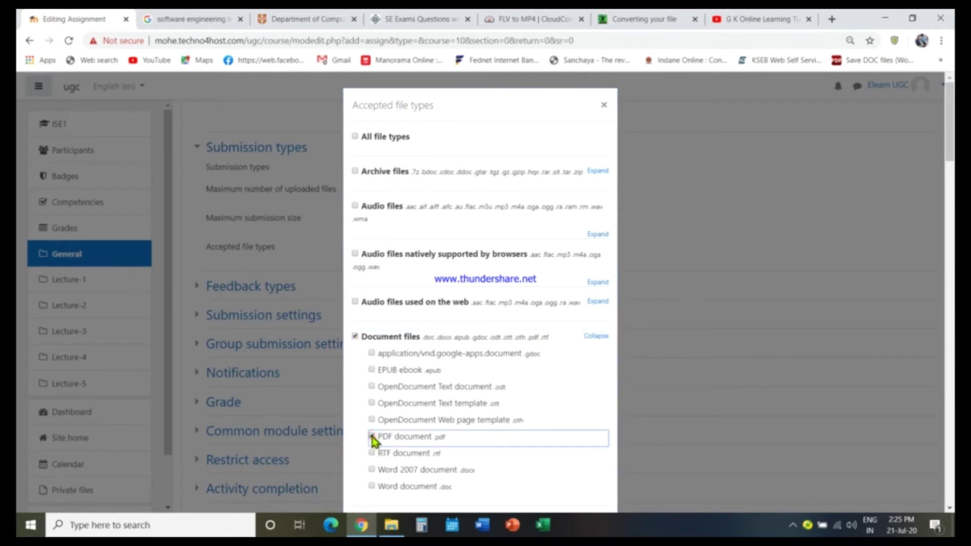
{"action": "scroll", "coordinate": [425, 437], "scroll_direction": "down", "scroll_amount": 4}
{"action": "scroll", "coordinate": [423, 431], "scroll_direction": "down", "scroll_amount": 15}
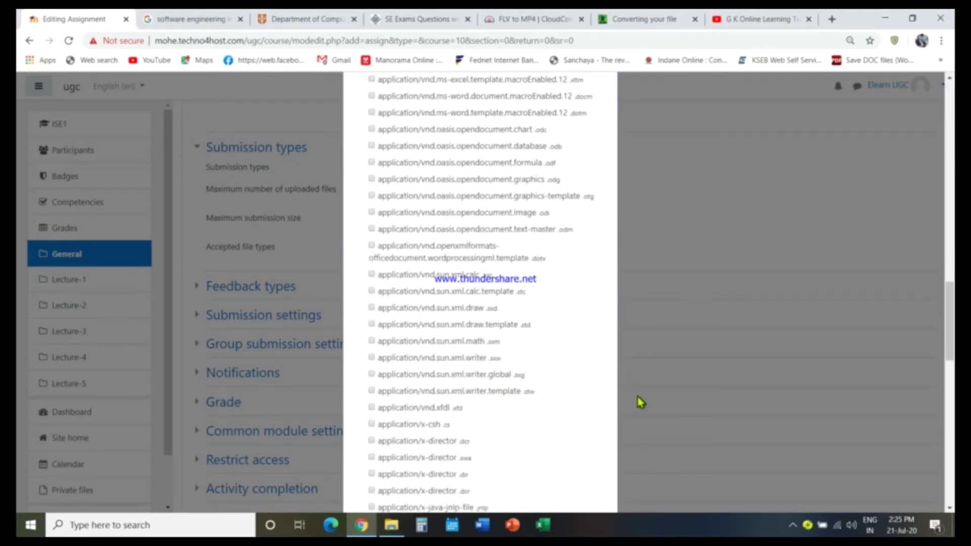
{"action": "scroll", "coordinate": [514, 338], "scroll_direction": "down", "scroll_amount": 10}
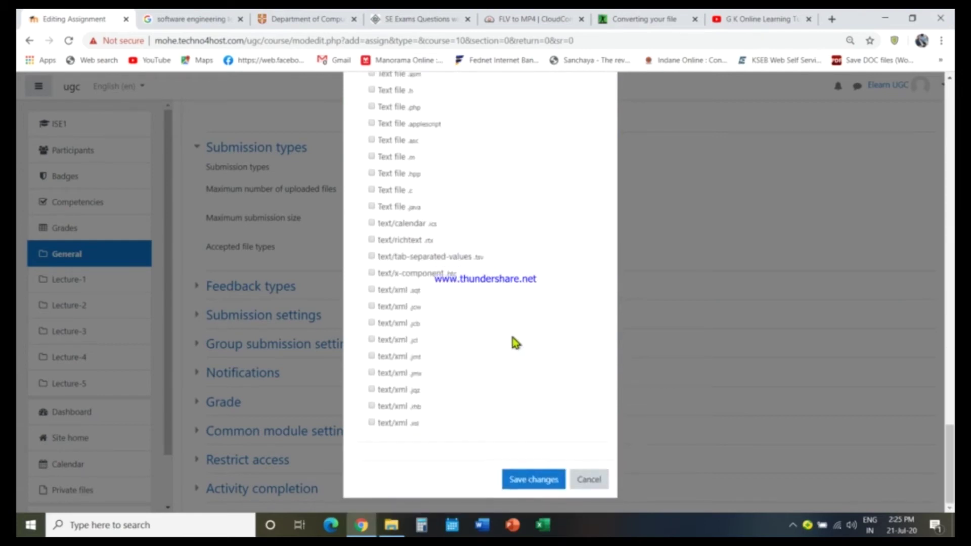
{"action": "left_click", "coordinate": [525, 480]}
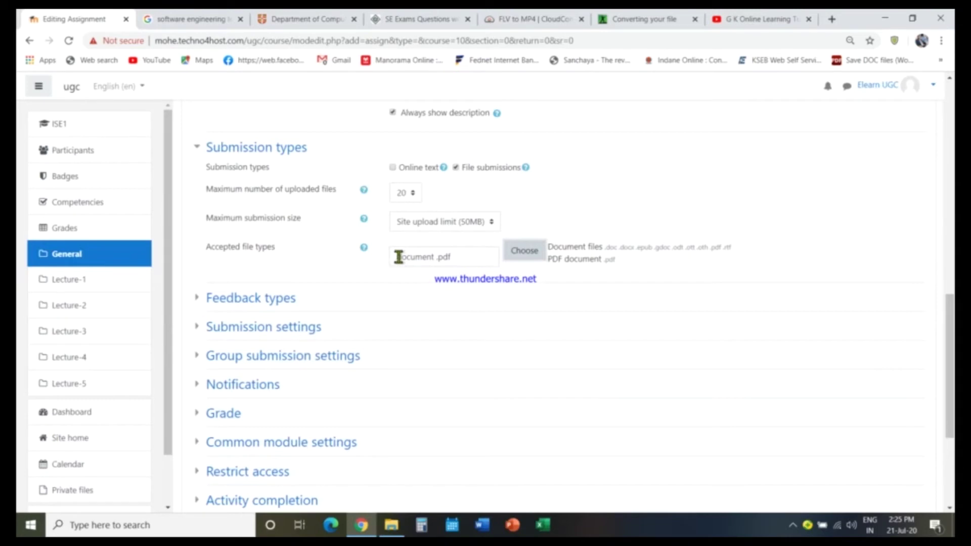
Save the assignment and return to the course page
{"action": "left_click_drag", "start_coordinate": [397, 257], "coordinate": [455, 256]}
{"action": "scroll", "coordinate": [464, 318], "scroll_direction": "down", "scroll_amount": 4}
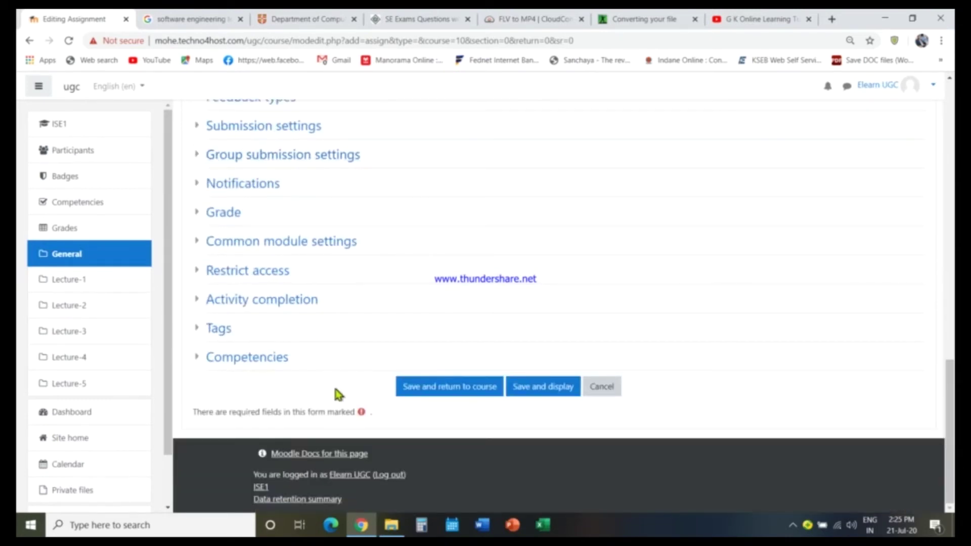
{"action": "left_click", "coordinate": [427, 393]}
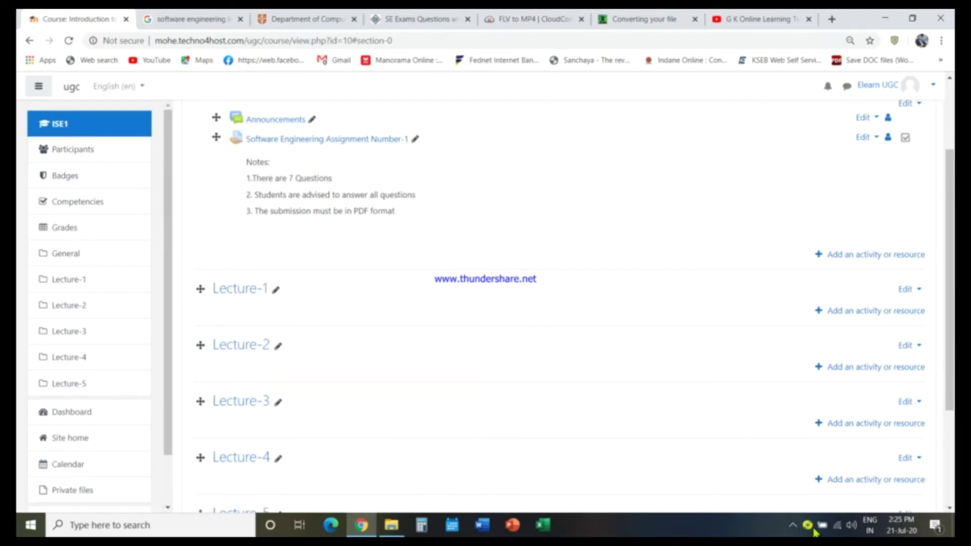
{"action": "left_click", "coordinate": [793, 525]}
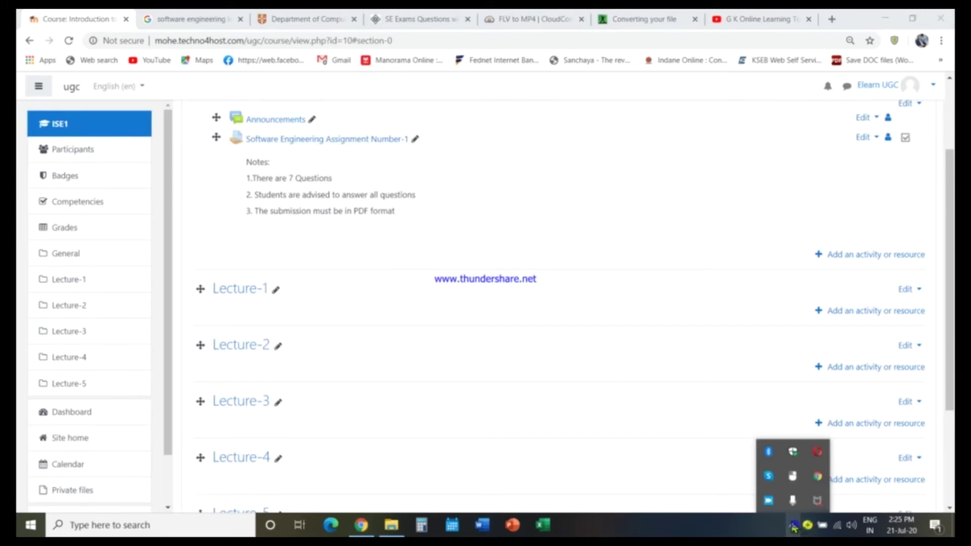
{"action": "left_click", "coordinate": [768, 501]}
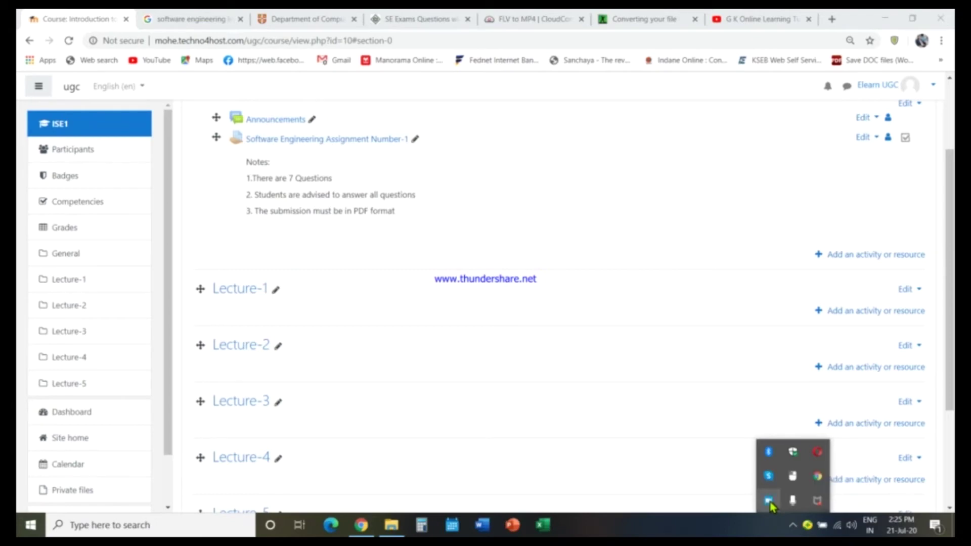
{"action": "right_click", "coordinate": [769, 501]}
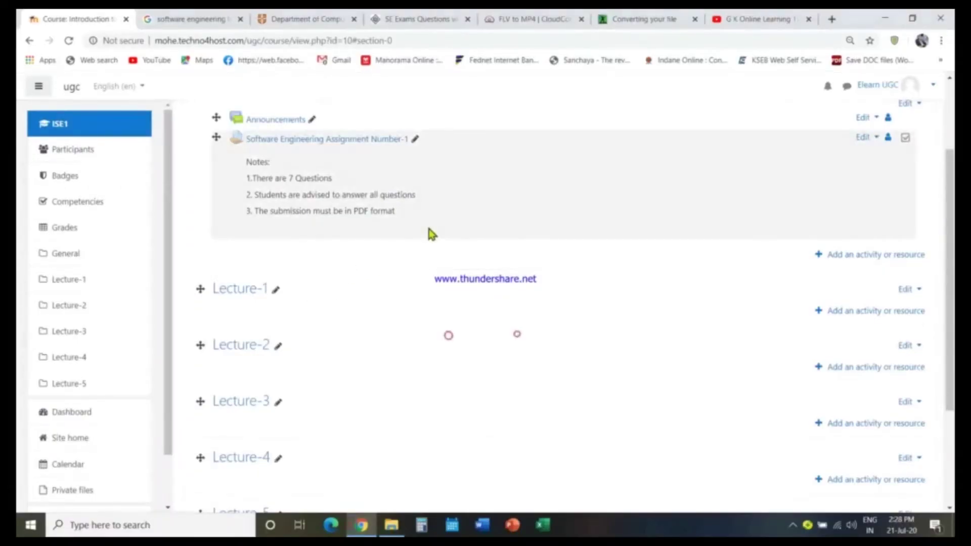
{"action": "left_click", "coordinate": [855, 256]}
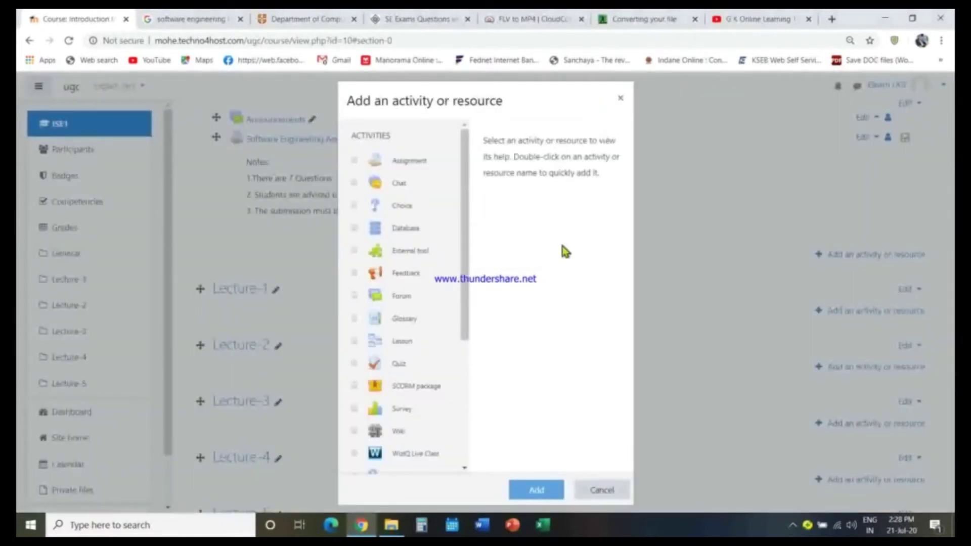
{"action": "left_click", "coordinate": [614, 493]}
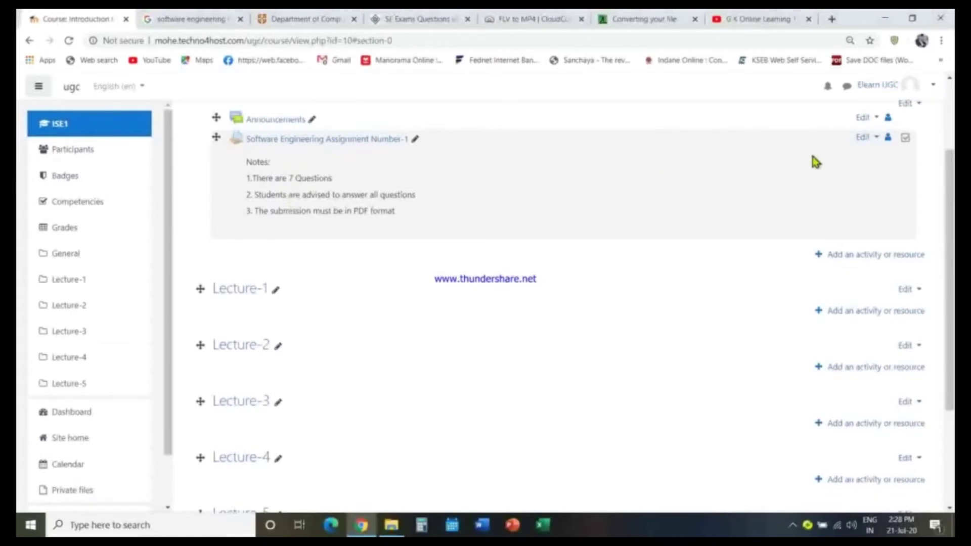
Delete the assignment "Software Engineering Assignment Number-1" from the course
{"action": "left_click", "coordinate": [876, 139]}
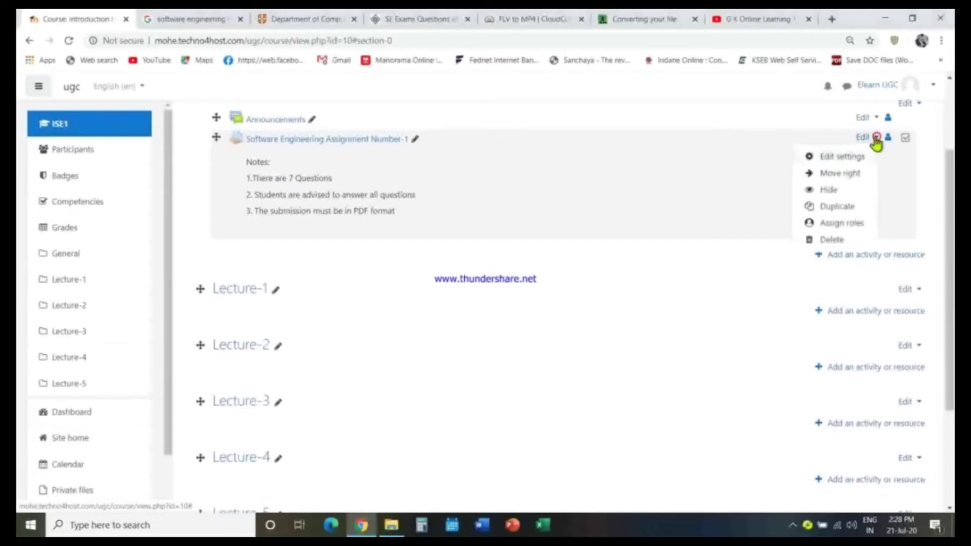
{"action": "left_click", "coordinate": [829, 240]}
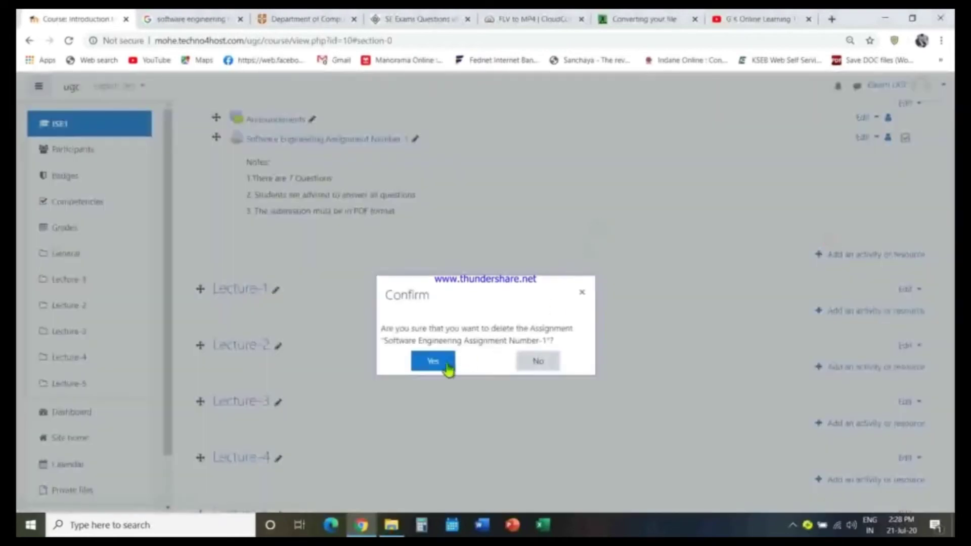
{"action": "left_click", "coordinate": [441, 360]}
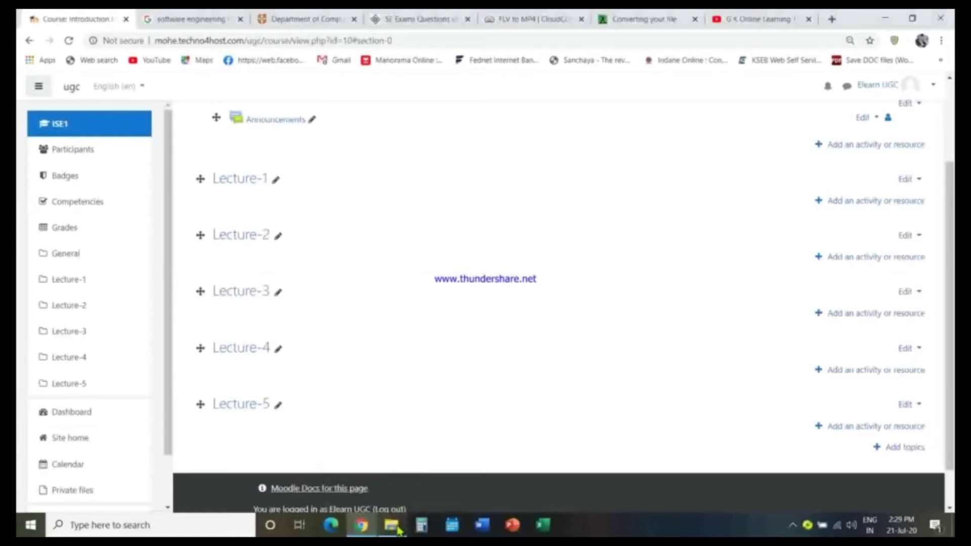
Switch to File Explorer, open the ISE-Moodle folder on the Desktop beside the course page, and add Assignment 1.docx under Announcements
{"action": "mouse_move", "coordinate": [391, 525]}
{"action": "left_click", "coordinate": [404, 485]}
{"action": "left_click", "coordinate": [56, 280]}
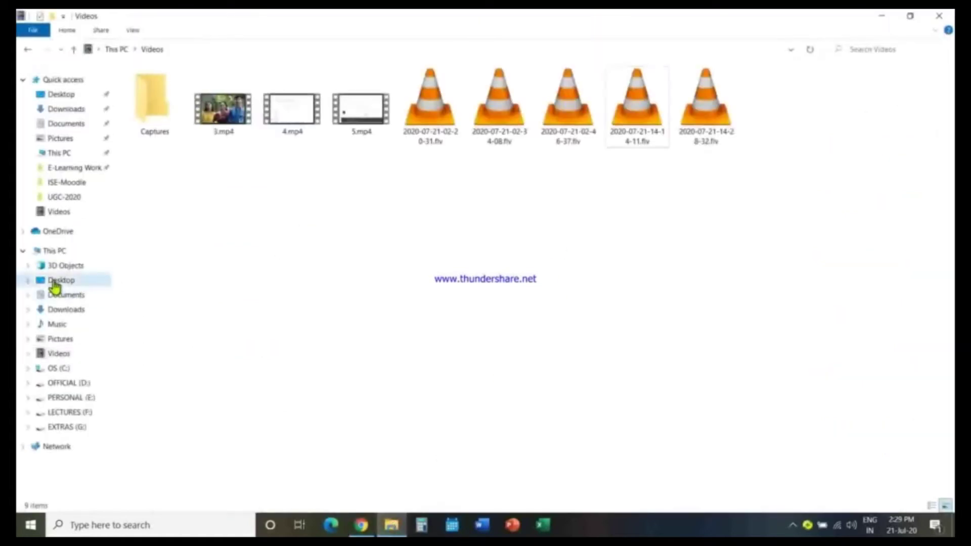
{"action": "double_click", "coordinate": [146, 101]}
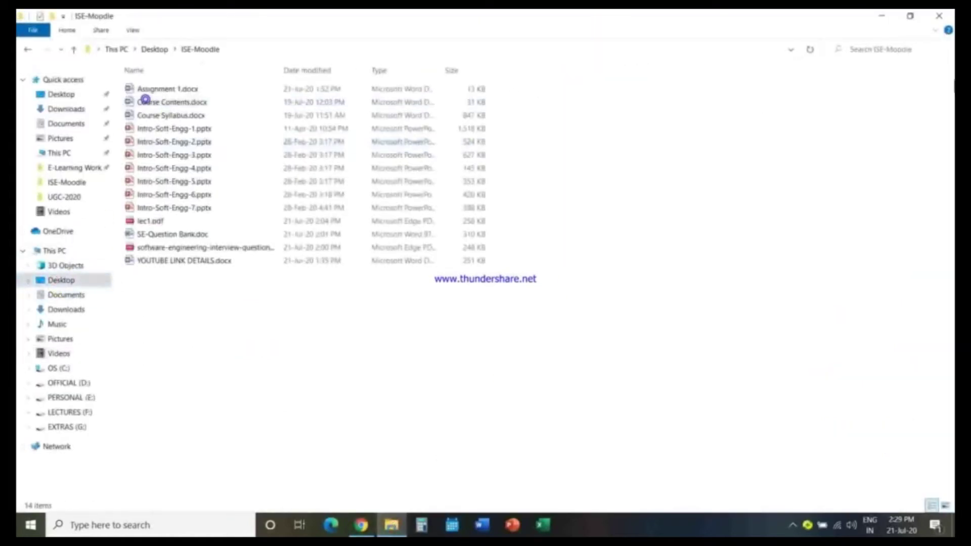
{"action": "left_click", "coordinate": [915, 15]}
{"action": "left_click_drag", "start_coordinate": [316, 24], "coordinate": [784, 24]}
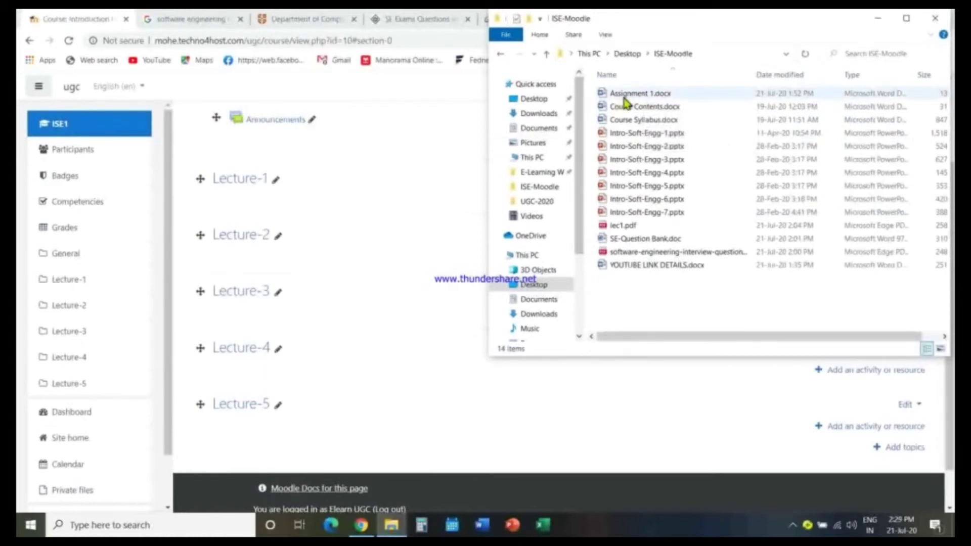
{"action": "left_click_drag", "start_coordinate": [626, 102], "coordinate": [288, 150]}
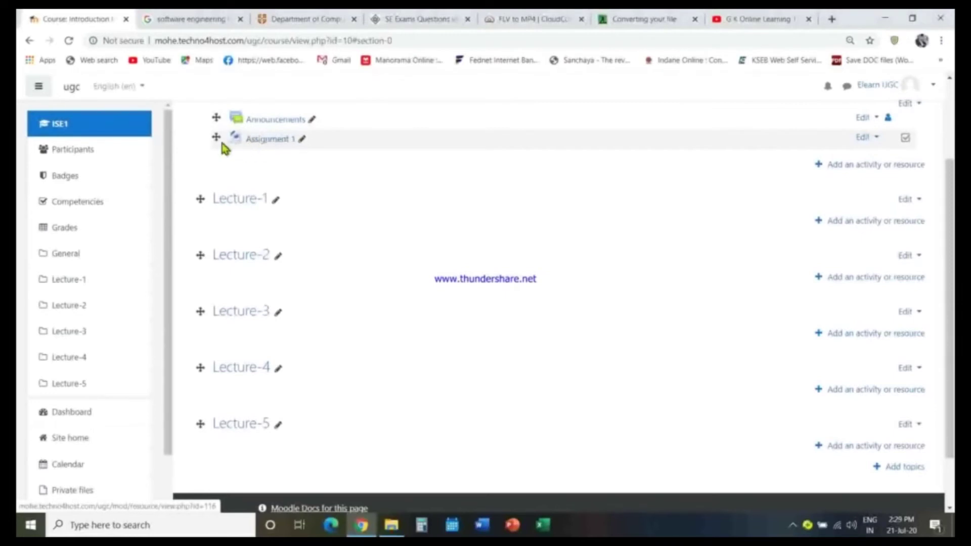
Indent the Assignment 1 resource two levels to the right and bring it back one level to the left
{"action": "left_click", "coordinate": [875, 137]}
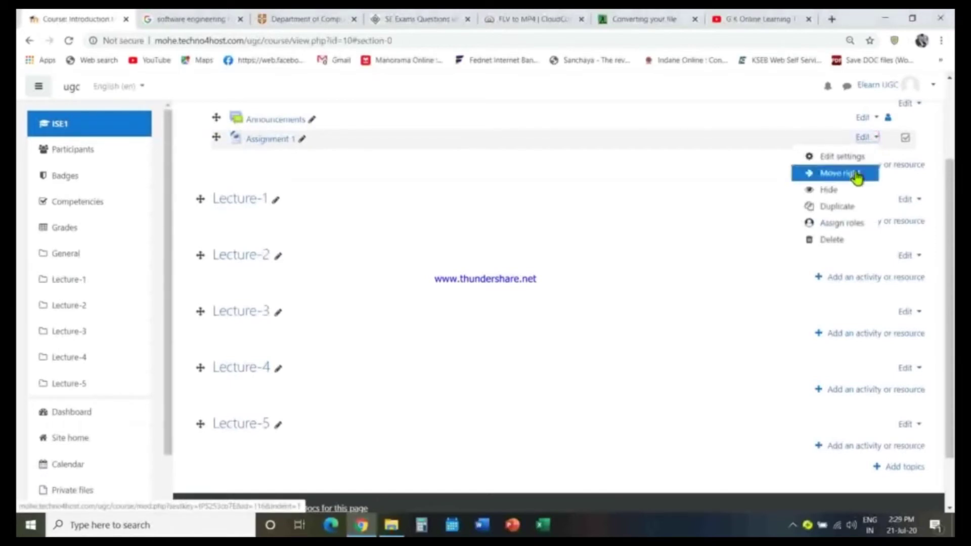
{"action": "left_click", "coordinate": [856, 174]}
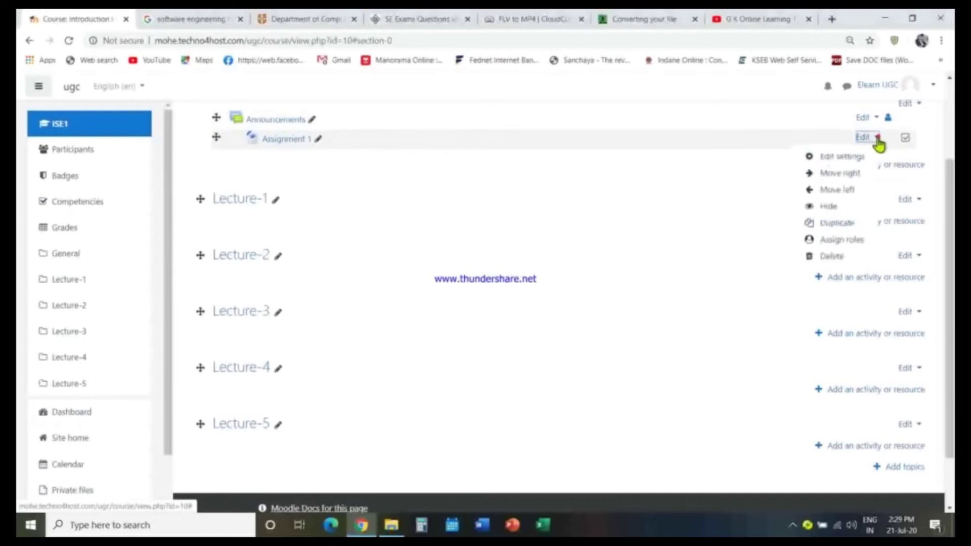
{"action": "left_click", "coordinate": [860, 173]}
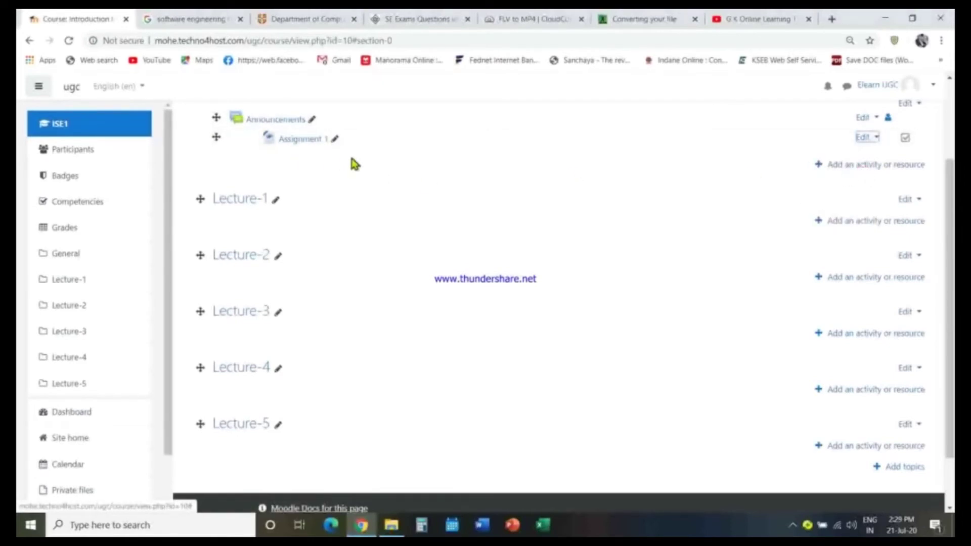
{"action": "left_click", "coordinate": [863, 137]}
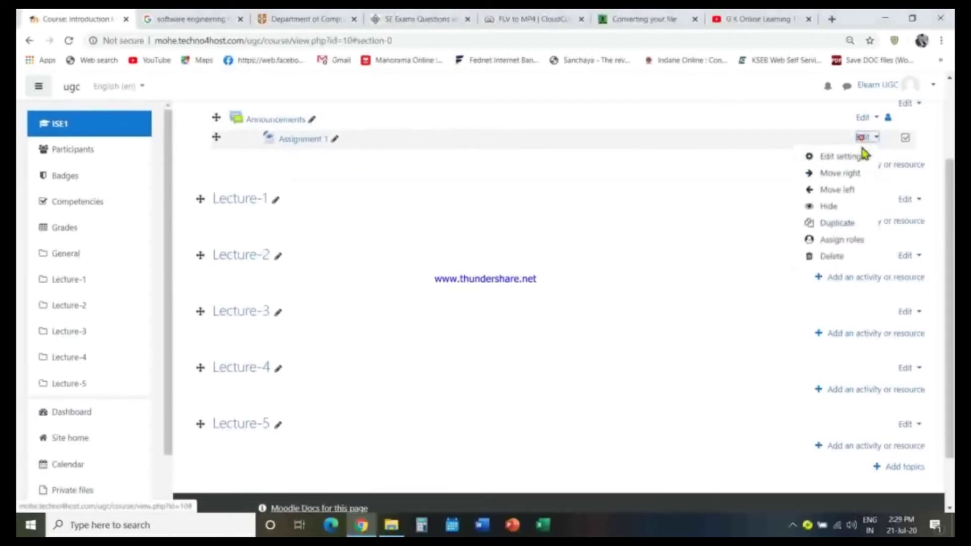
{"action": "left_click", "coordinate": [852, 191]}
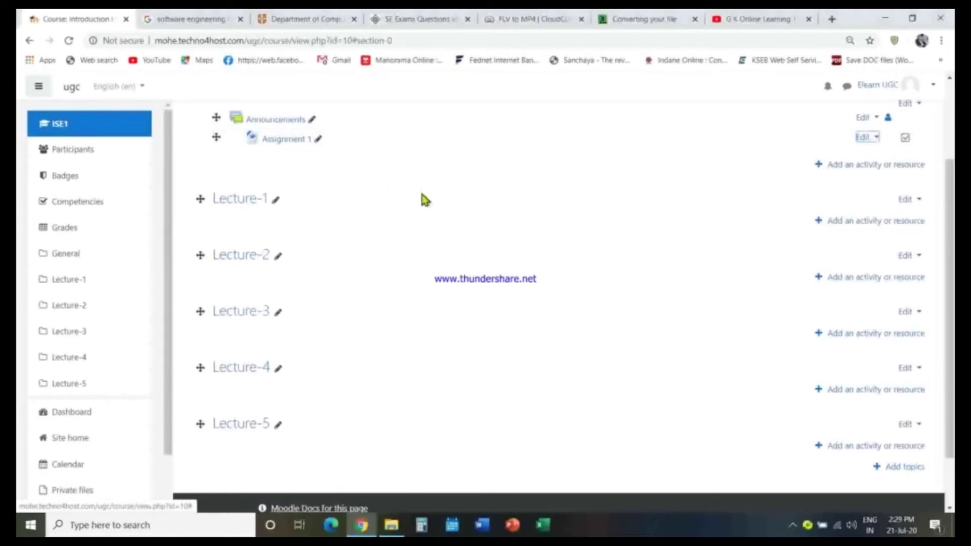
Add Course Syllabus.docx and Course Contents.docx from the ISE-Moodle folder below Assignment 1 in the General section
{"action": "left_click", "coordinate": [393, 532]}
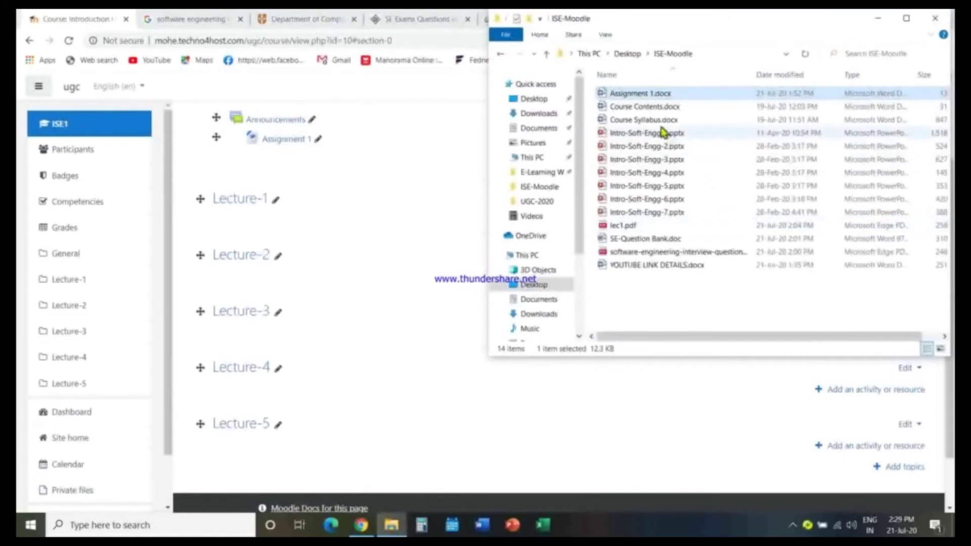
{"action": "left_click_drag", "start_coordinate": [660, 117], "coordinate": [297, 171]}
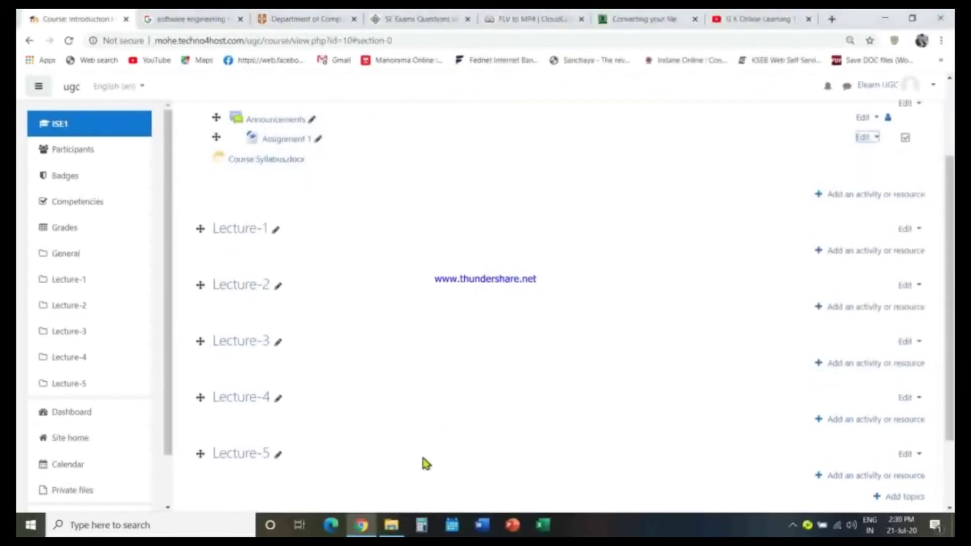
{"action": "mouse_move", "coordinate": [398, 531]}
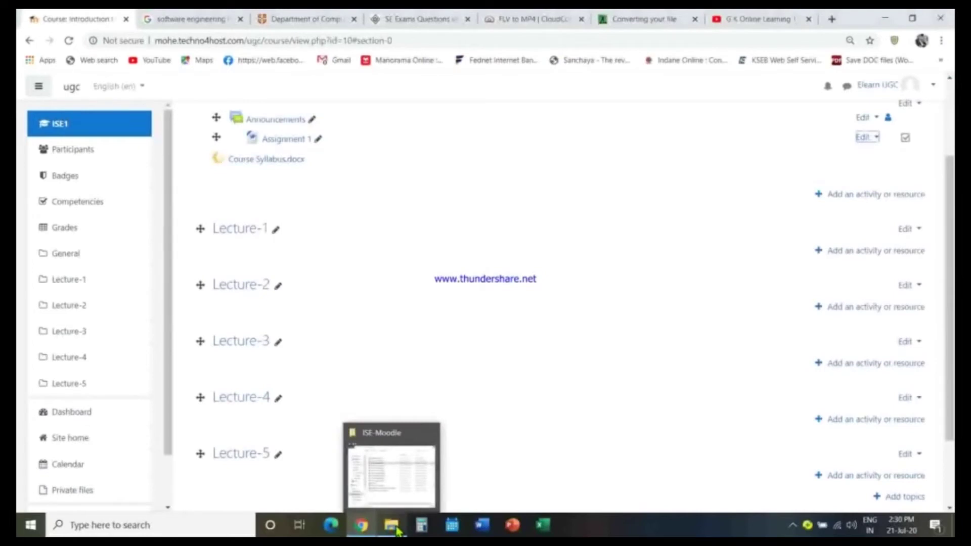
{"action": "left_click", "coordinate": [398, 530]}
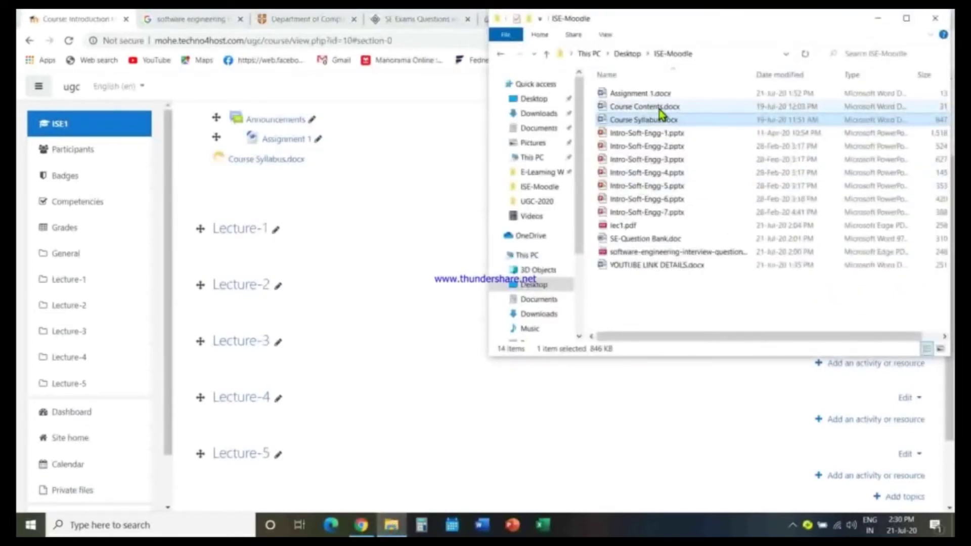
{"action": "left_click_drag", "start_coordinate": [658, 109], "coordinate": [320, 183]}
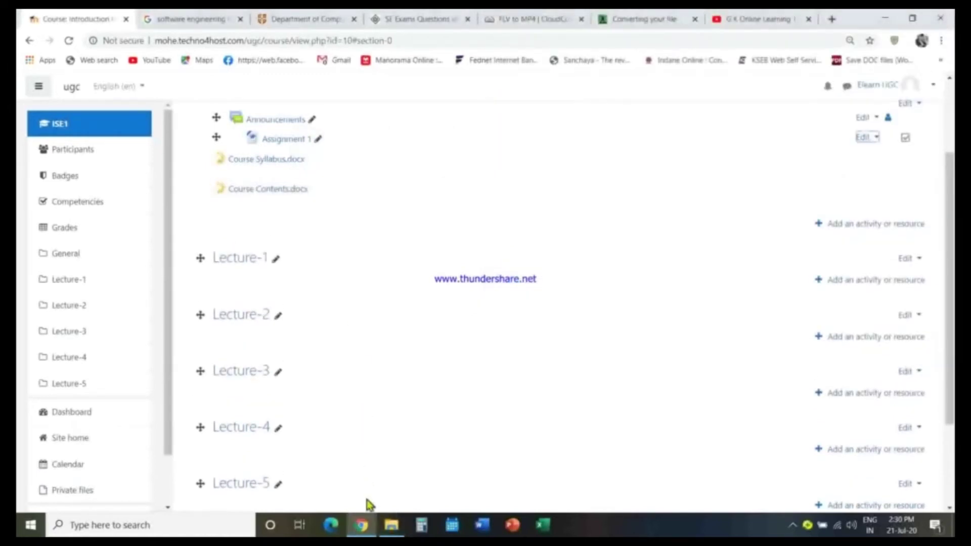
Add SE-Question Bank.doc and the software-engineering-interview-questions PDF from the ISE-Moodle folder to the General section
{"action": "left_click", "coordinate": [387, 531]}
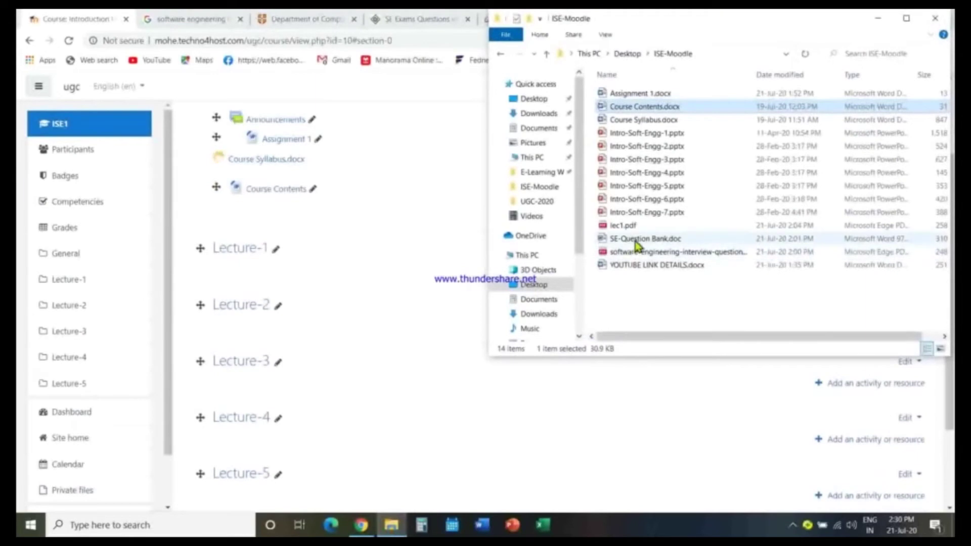
{"action": "left_click_drag", "start_coordinate": [636, 243], "coordinate": [310, 216]}
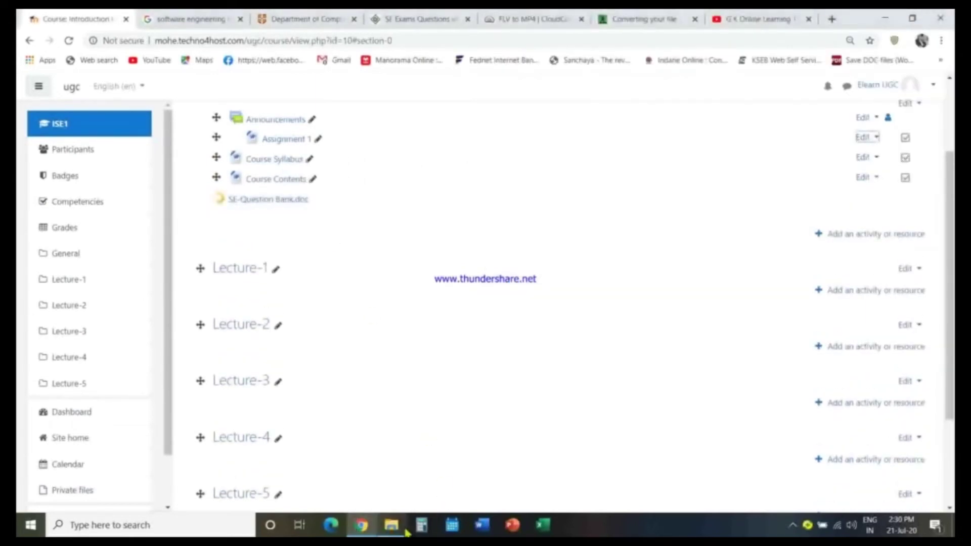
{"action": "left_click", "coordinate": [398, 529]}
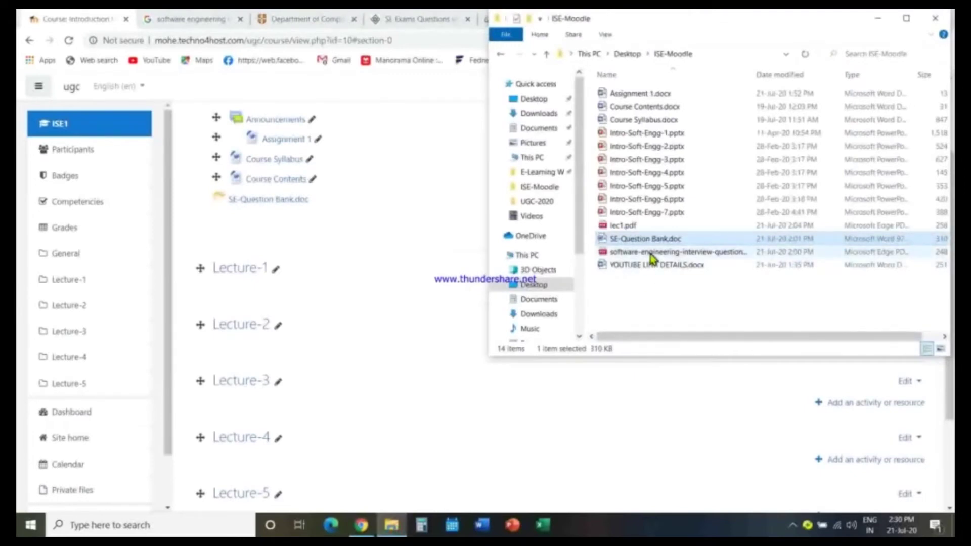
{"action": "left_click_drag", "start_coordinate": [652, 257], "coordinate": [314, 220]}
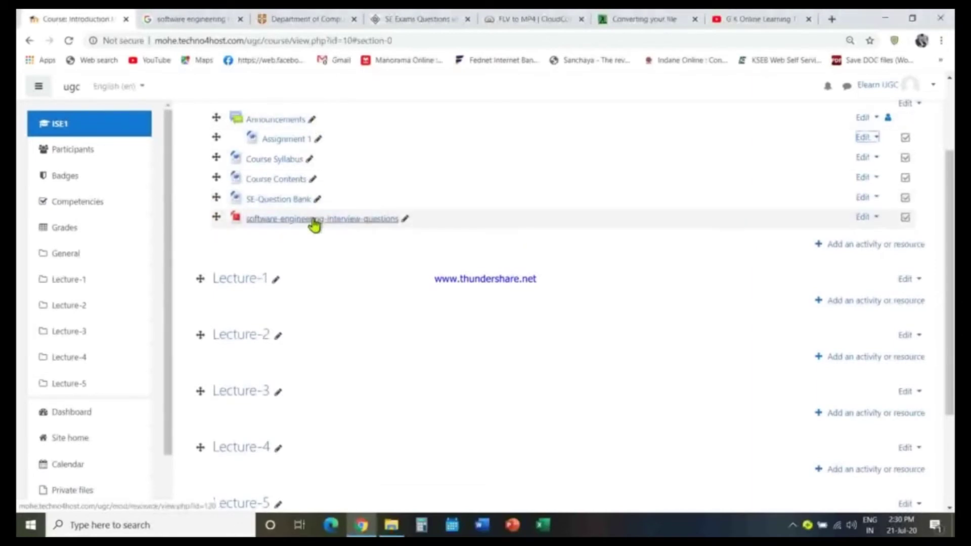
Start a new Chat activity in the General section and name the chat room "Software Engineering Chat Session"
{"action": "left_click", "coordinate": [856, 248]}
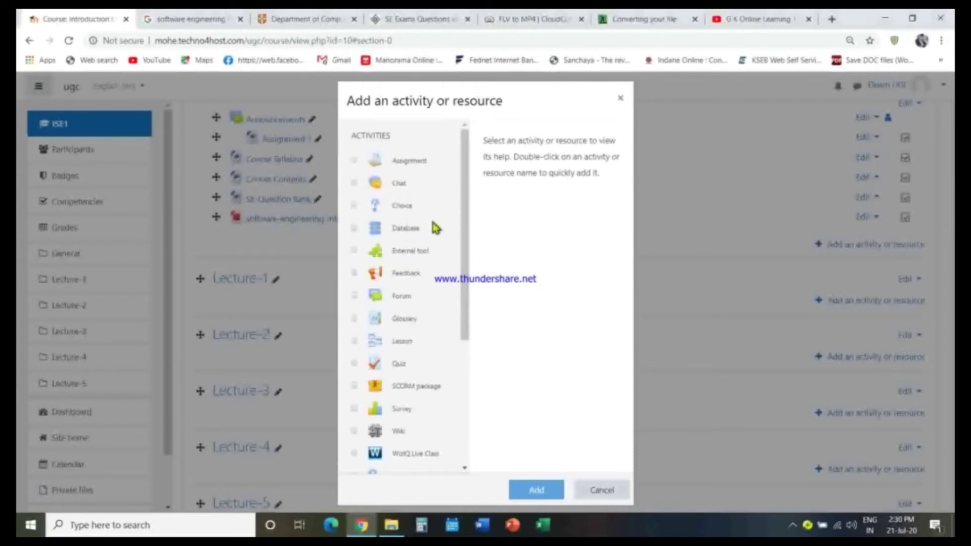
{"action": "left_click", "coordinate": [357, 188]}
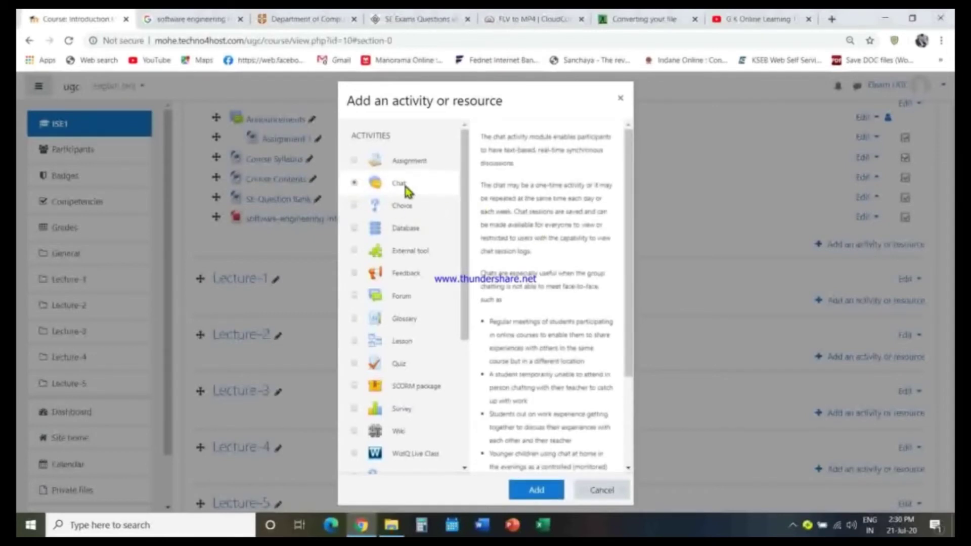
{"action": "left_click", "coordinate": [525, 488]}
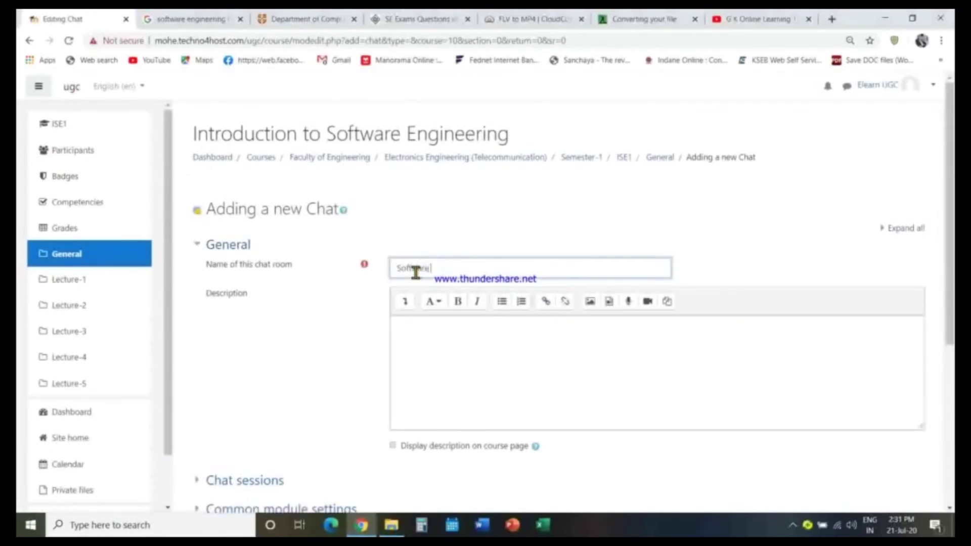
{"action": "type", "text": "Engineering Chat Session"}
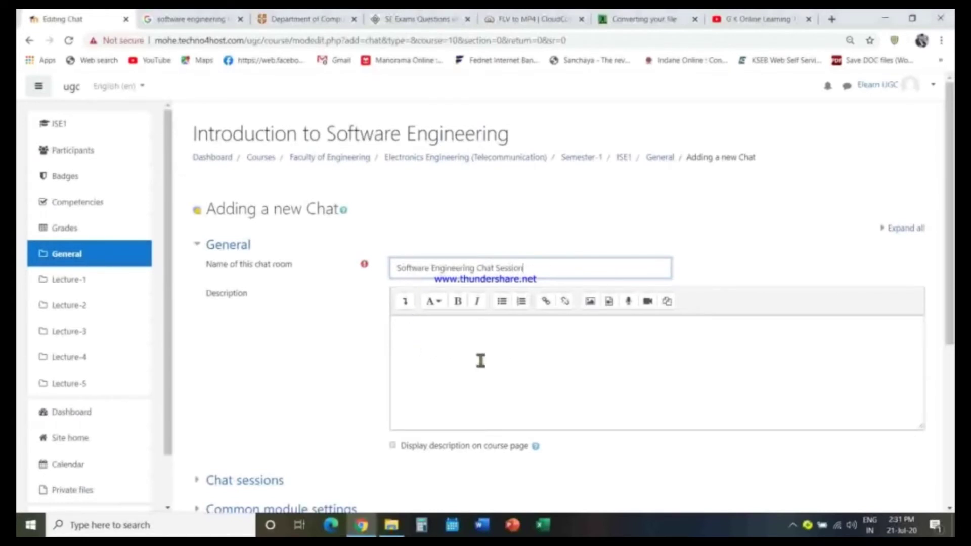
Set the day of the next chat time to 25, keep "Don't publish any chat times", and save the chat, returning to the course
{"action": "scroll", "coordinate": [502, 364], "scroll_direction": "down", "scroll_amount": 4}
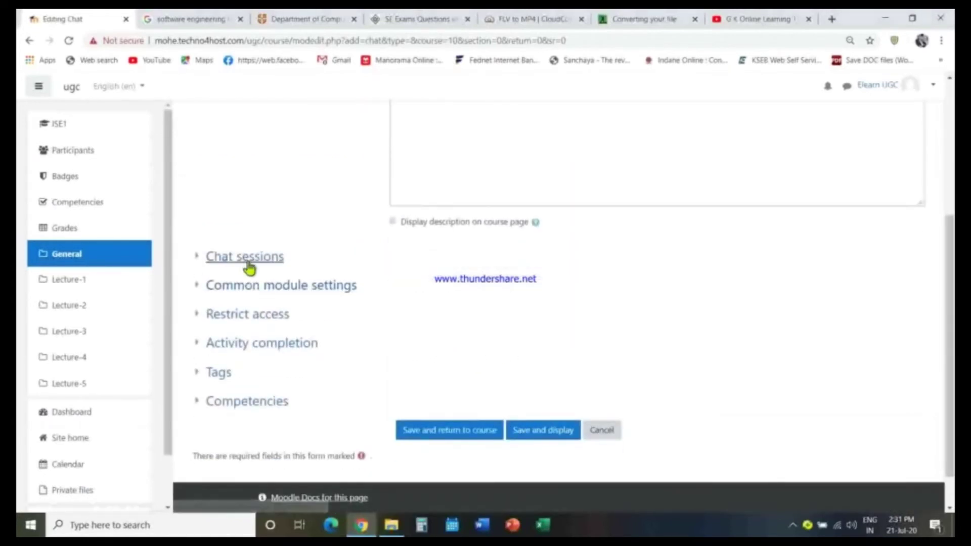
{"action": "left_click", "coordinate": [247, 257]}
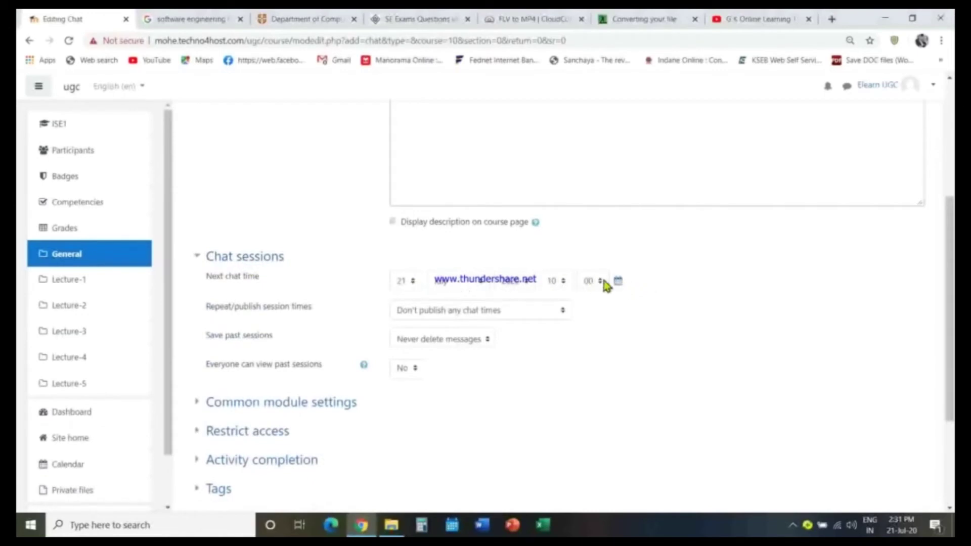
{"action": "left_click", "coordinate": [412, 281]}
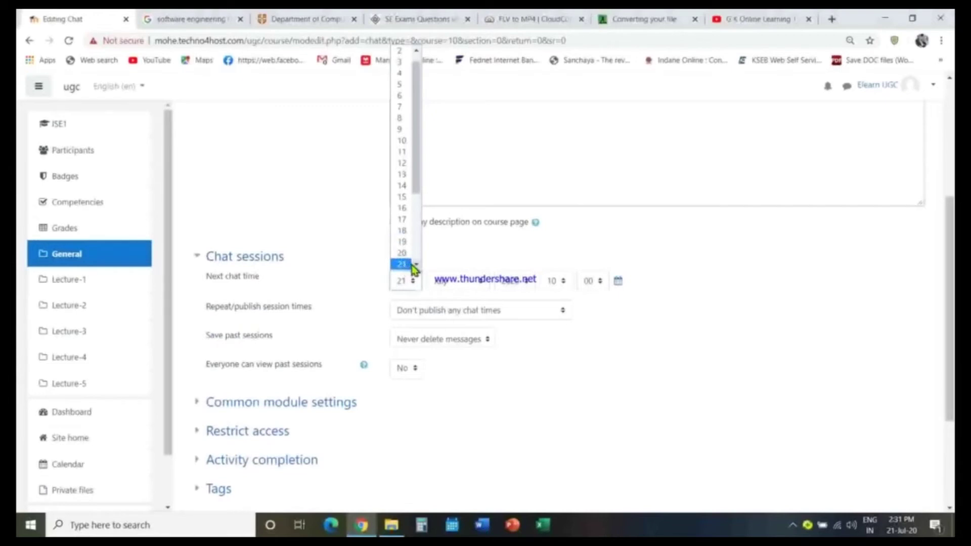
{"action": "scroll", "coordinate": [412, 265], "scroll_direction": "down", "scroll_amount": 2}
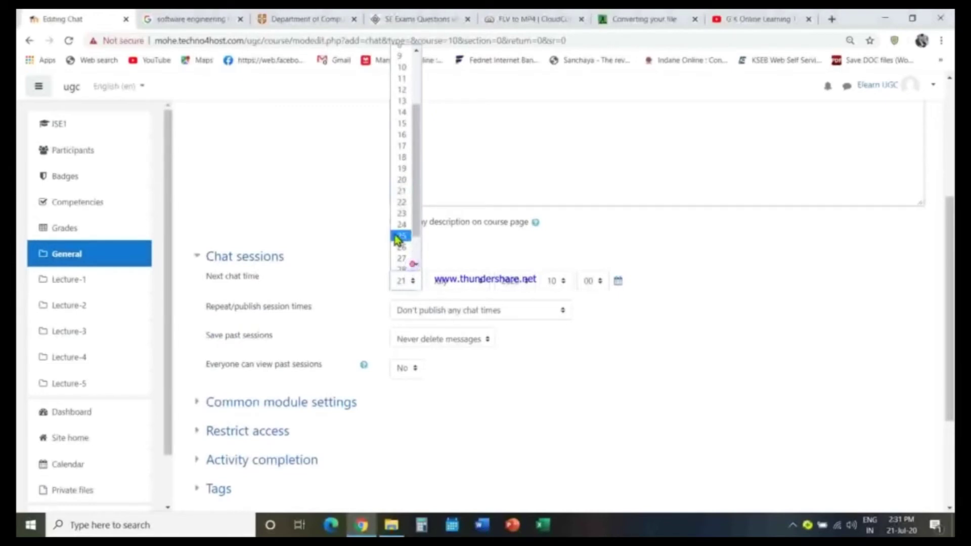
{"action": "left_click", "coordinate": [412, 264]}
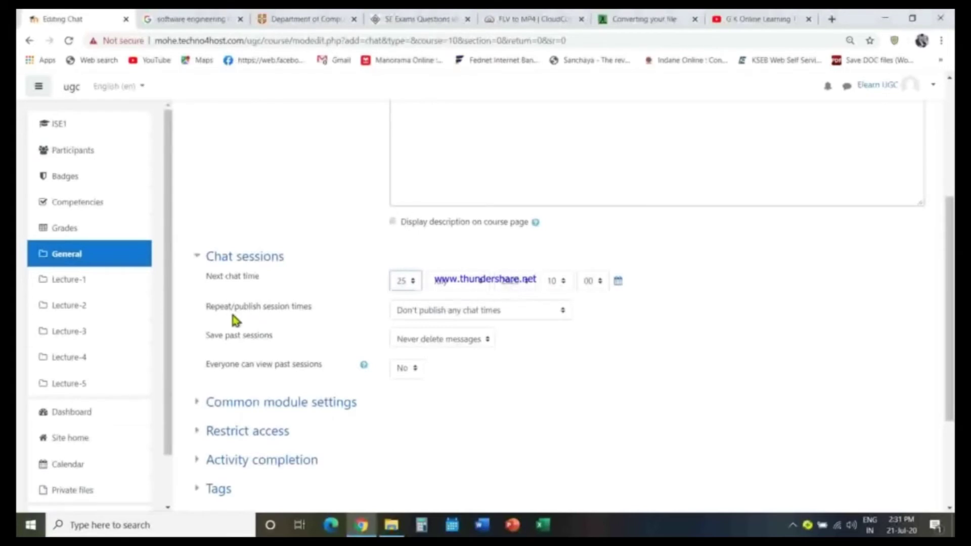
{"action": "left_click", "coordinate": [465, 315]}
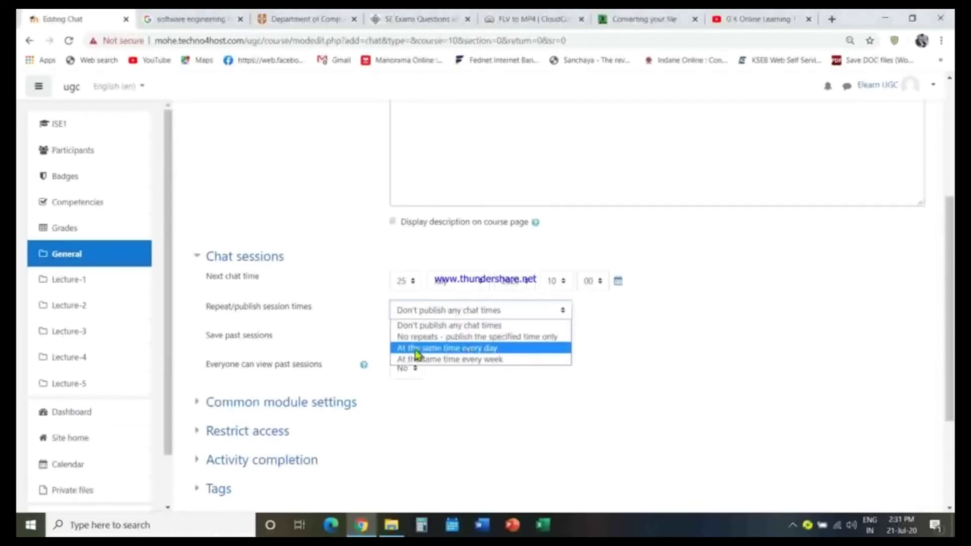
{"action": "left_click", "coordinate": [549, 385]}
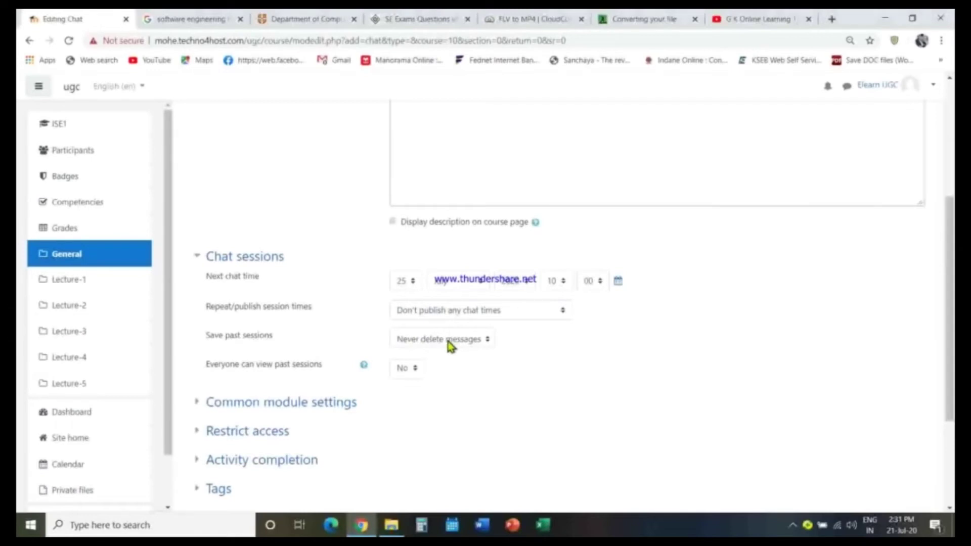
{"action": "scroll", "coordinate": [445, 334], "scroll_direction": "down", "scroll_amount": 3}
{"action": "left_click", "coordinate": [458, 389]}
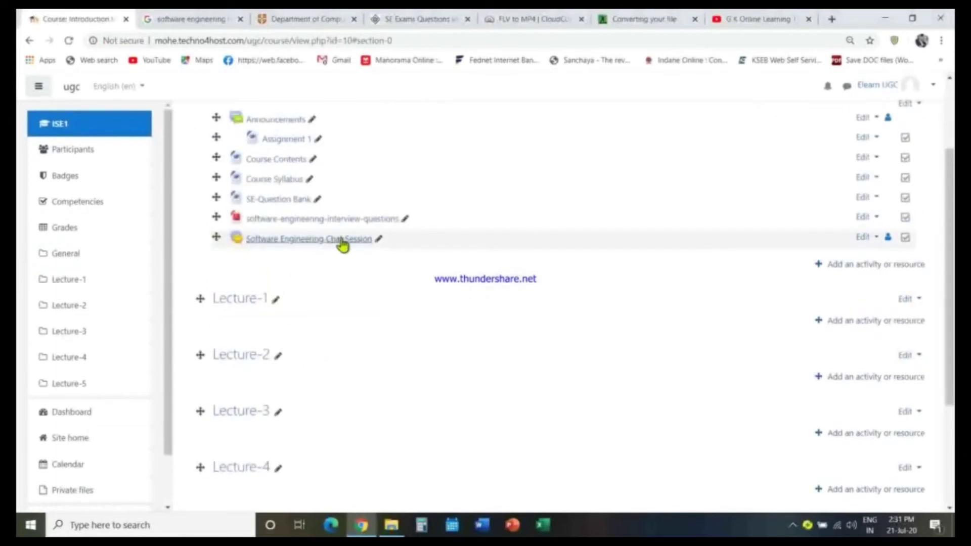
Open Software Engineering Chat Session, enter the chat room, send the message "hi", and close the chat window
{"action": "left_click", "coordinate": [301, 241]}
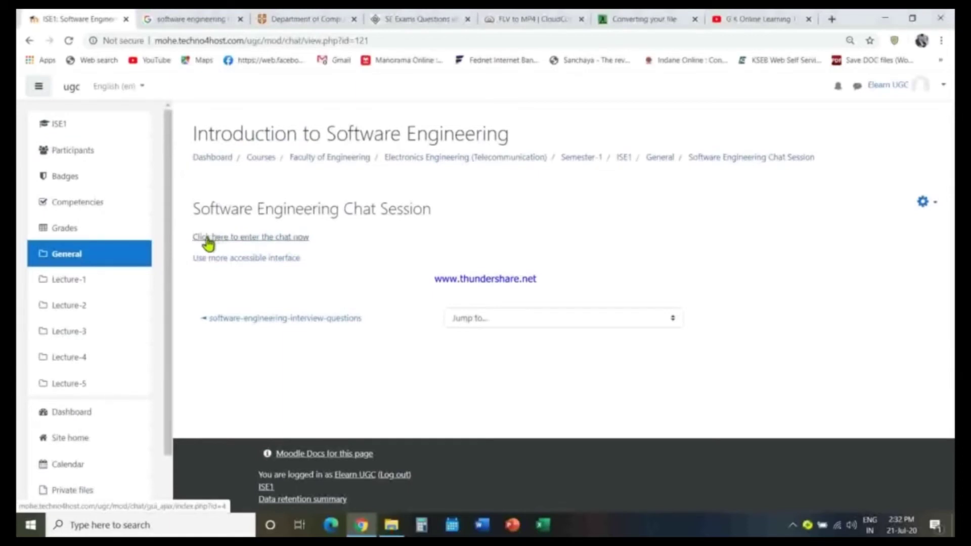
{"action": "left_click", "coordinate": [255, 237]}
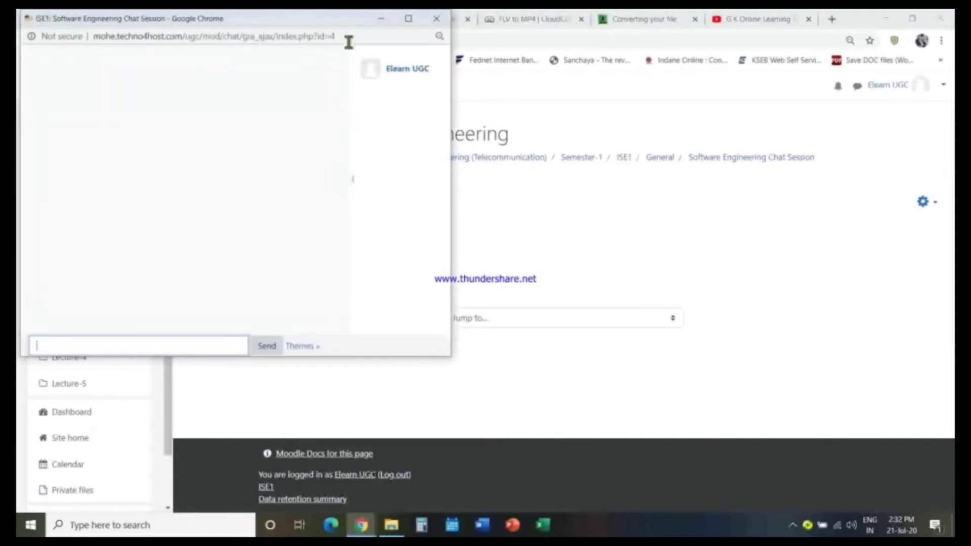
{"action": "left_click", "coordinate": [182, 344]}
{"action": "type", "text": "hi"}
{"action": "key", "text": "Return"}
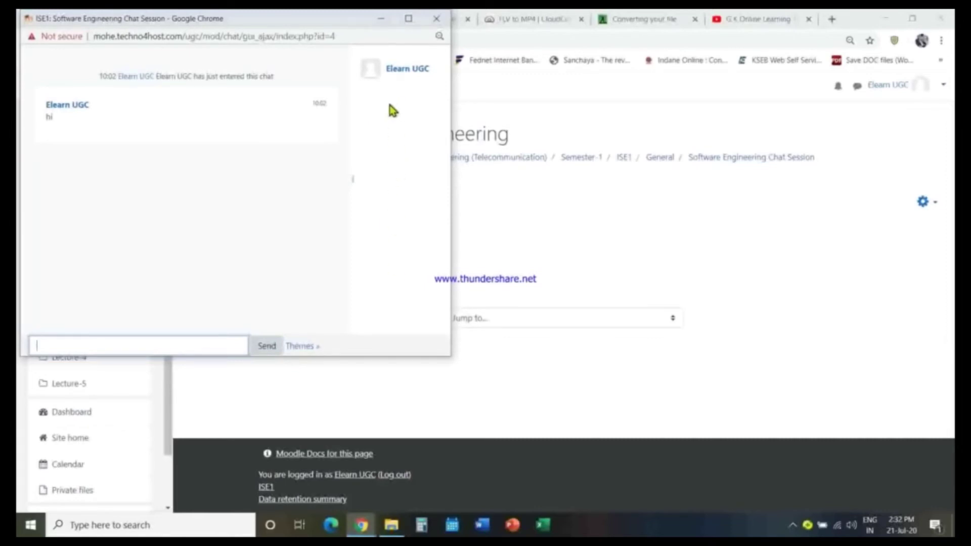
{"action": "left_click", "coordinate": [436, 18]}
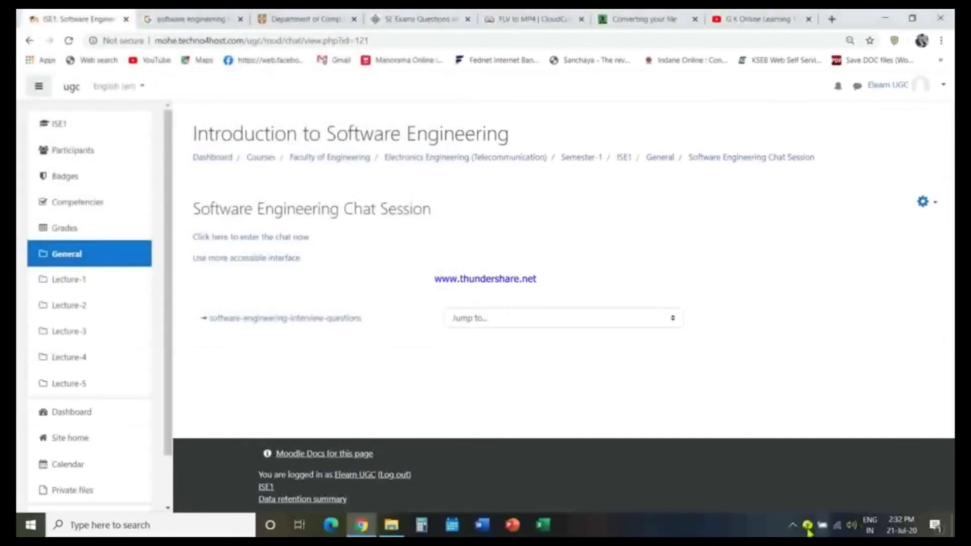
{"action": "left_click", "coordinate": [792, 524]}
{"action": "right_click", "coordinate": [768, 500]}
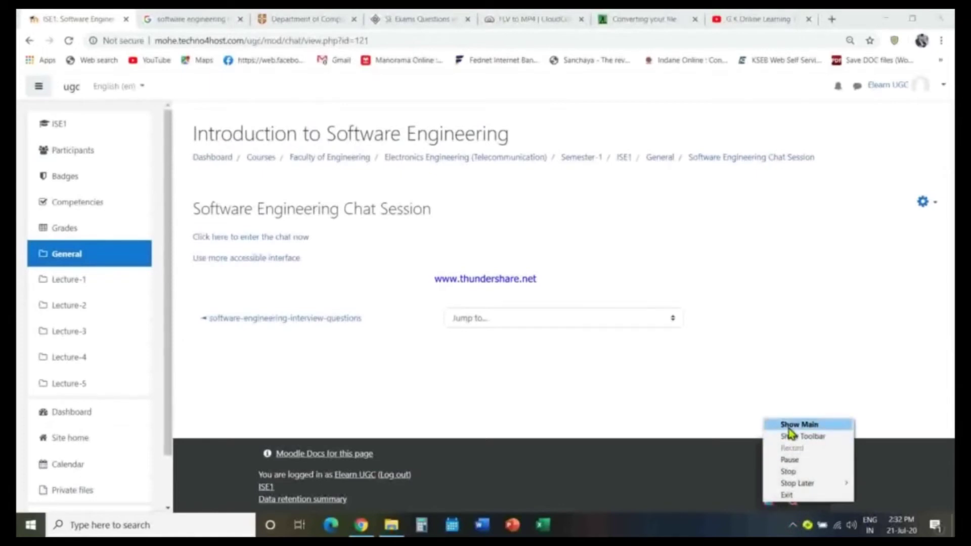
{"action": "left_click", "coordinate": [797, 425]}
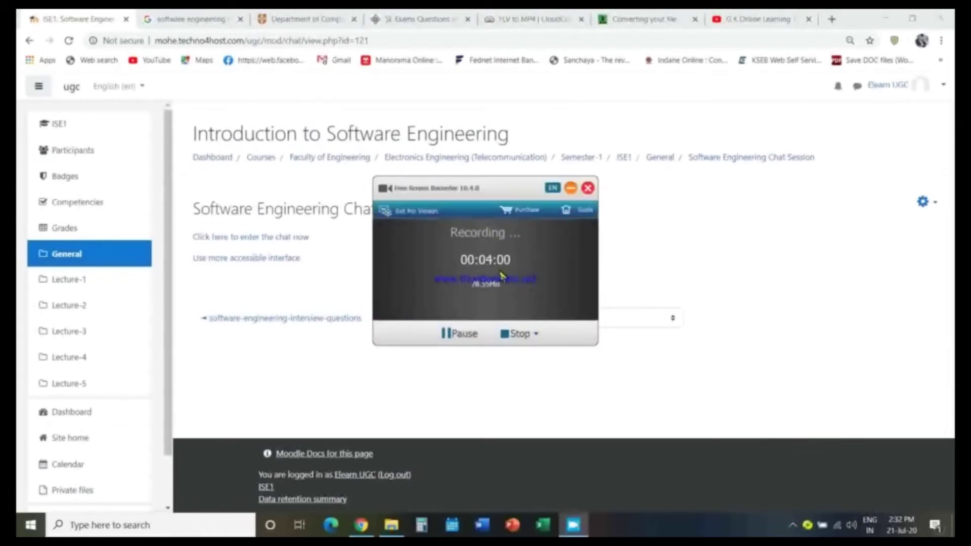
{"action": "left_click", "coordinate": [579, 391]}
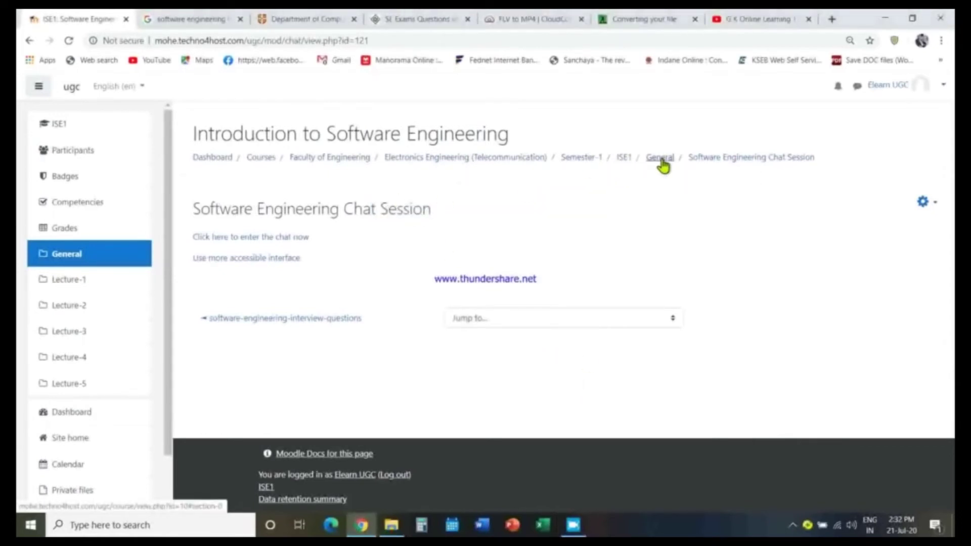
Return to the ISE1 course page and indent Course Contents and Course Syllabus one level to the right
{"action": "left_click", "coordinate": [625, 159]}
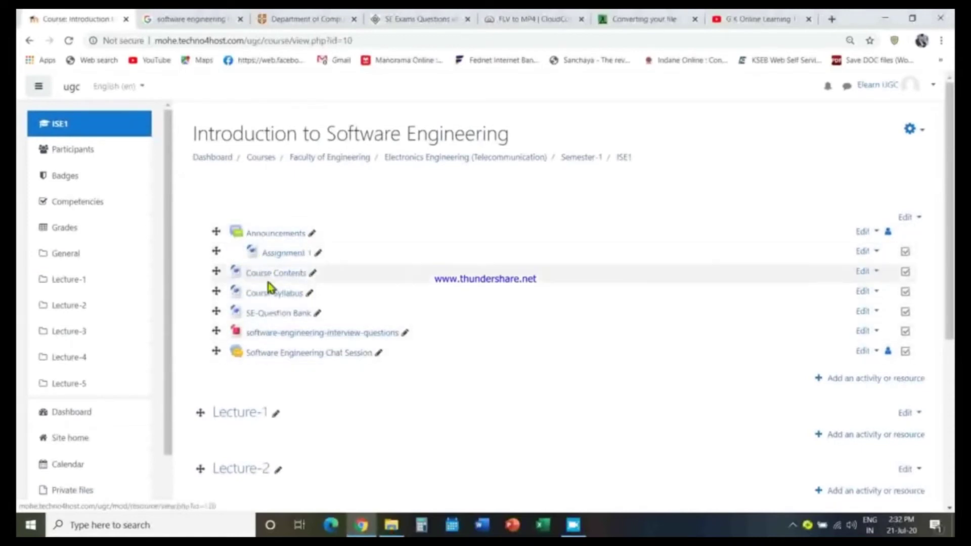
{"action": "left_click", "coordinate": [874, 272]}
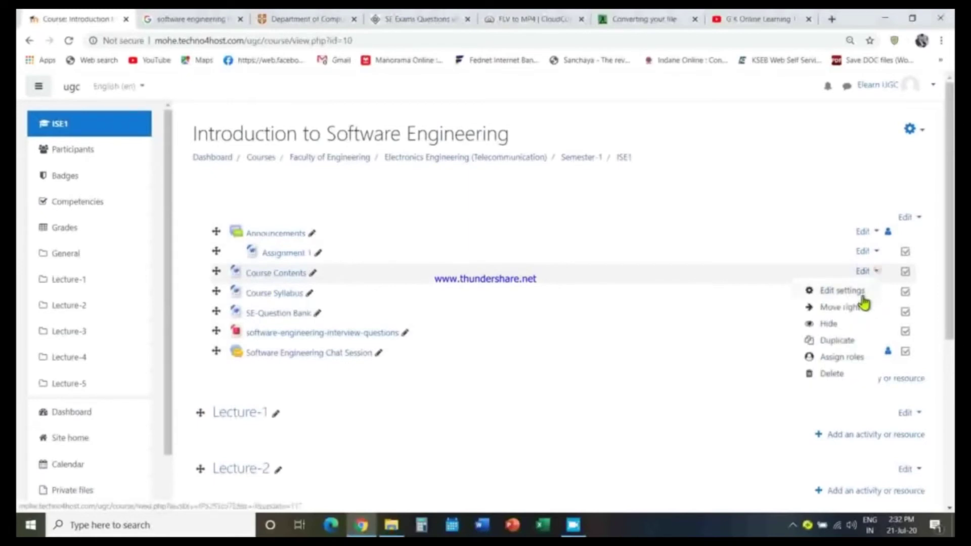
{"action": "left_click", "coordinate": [859, 307]}
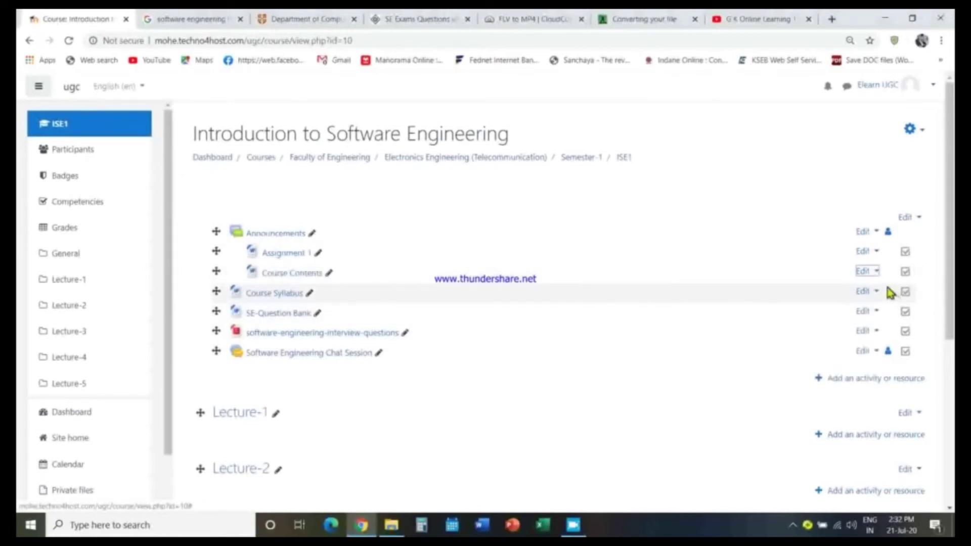
{"action": "left_click", "coordinate": [876, 295]}
{"action": "left_click", "coordinate": [854, 328]}
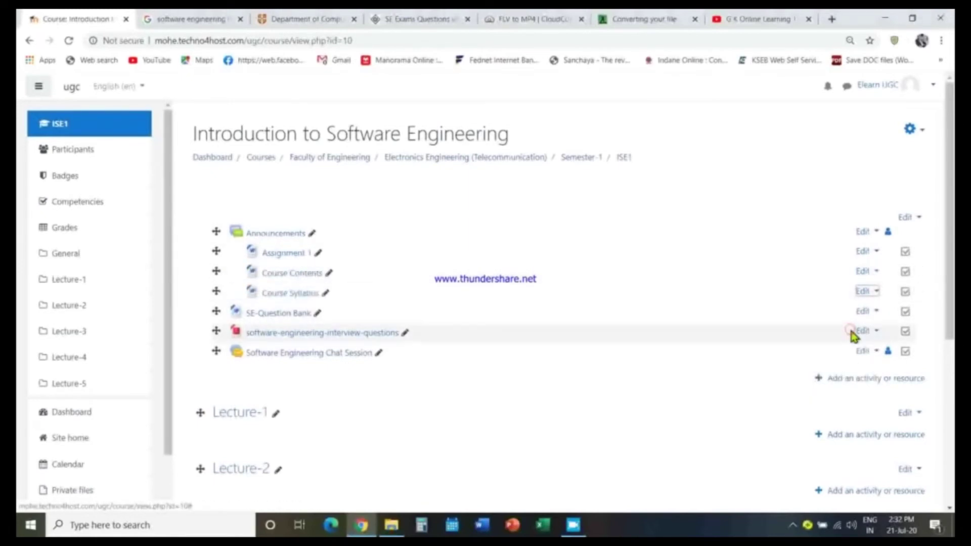
Indent SE-Question Bank, software-engineering-interview-questions and Software Engineering Chat Session one level to the right
{"action": "left_click", "coordinate": [873, 312]}
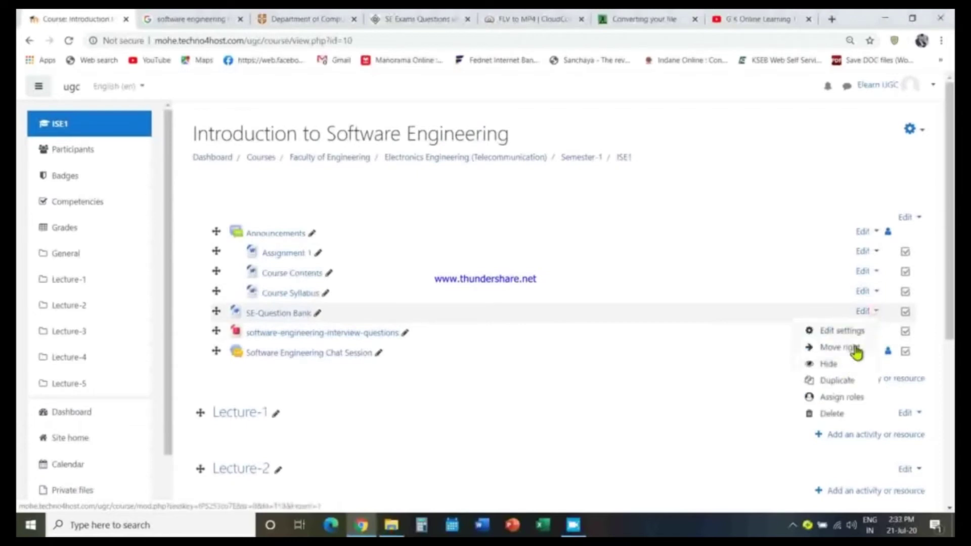
{"action": "left_click", "coordinate": [857, 350]}
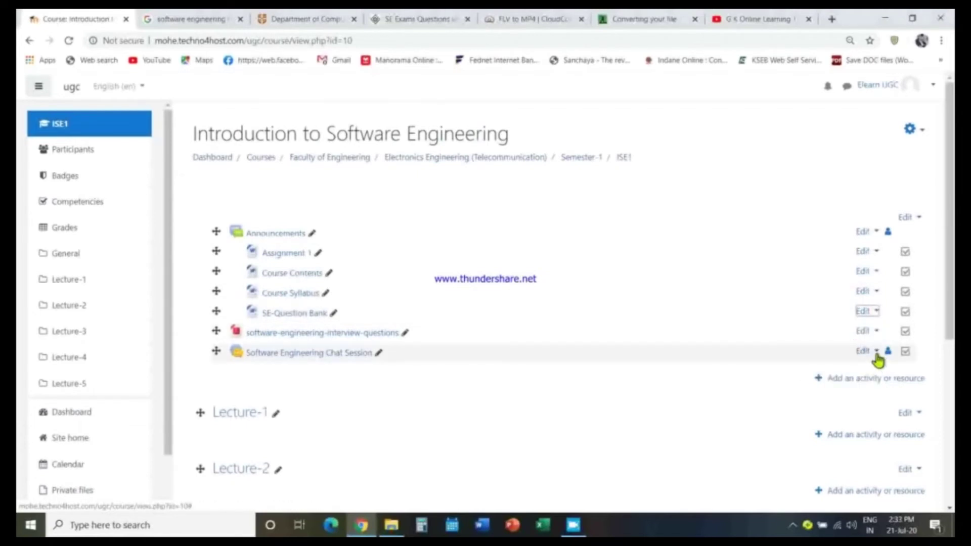
{"action": "left_click", "coordinate": [873, 331]}
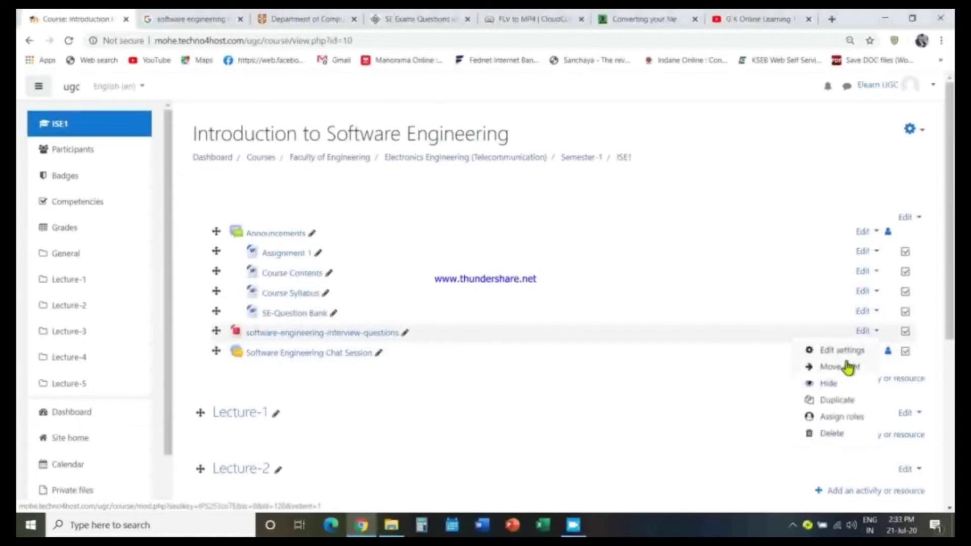
{"action": "left_click", "coordinate": [850, 367]}
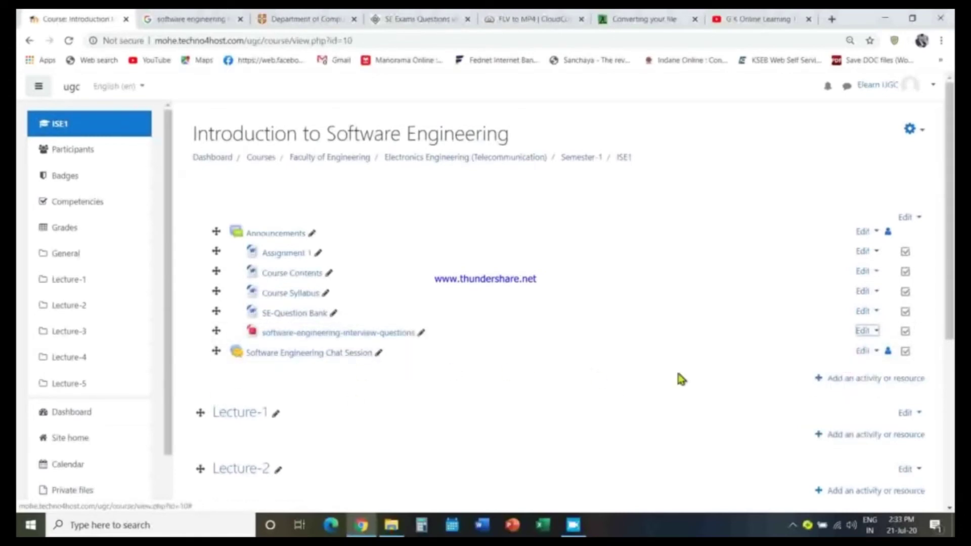
{"action": "left_click", "coordinate": [872, 352]}
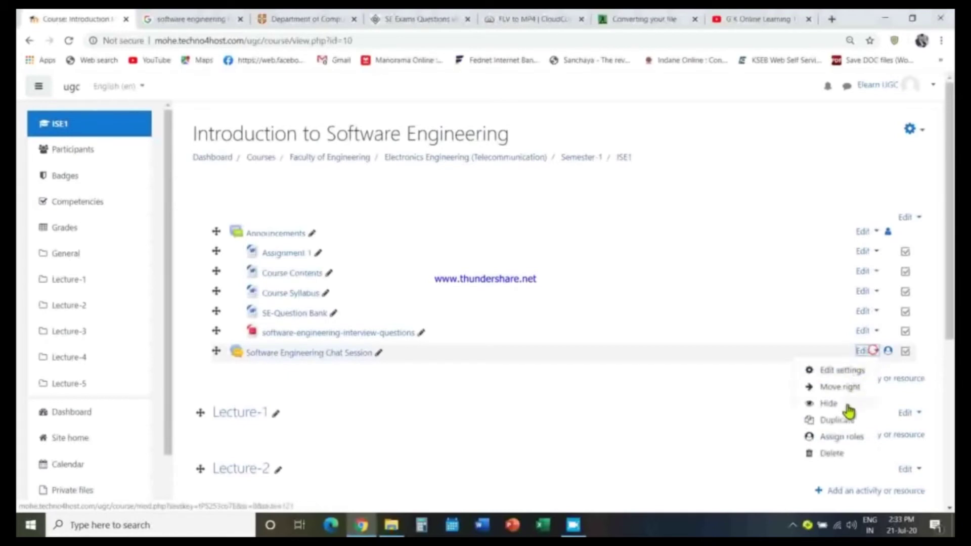
{"action": "left_click", "coordinate": [839, 388]}
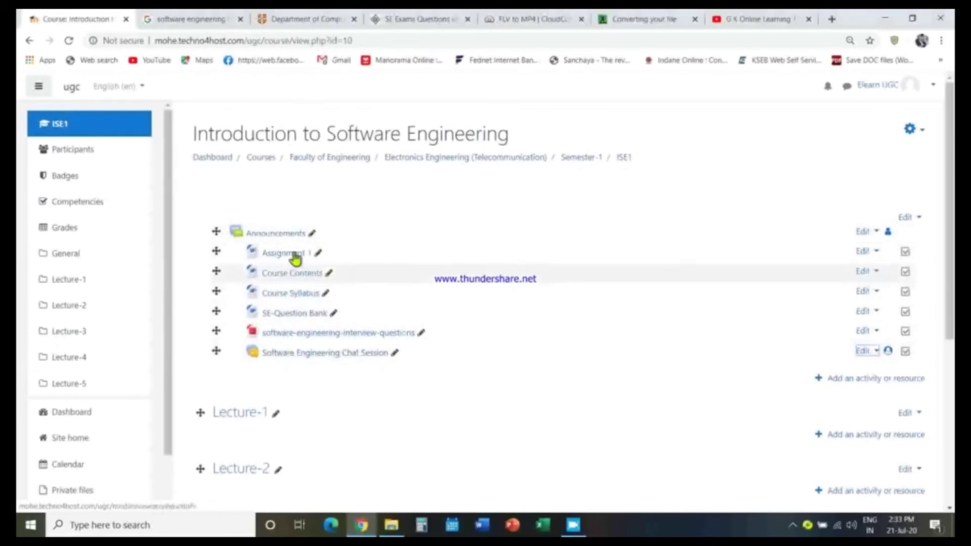
Open the selection of activities and resources for adding another item to the General section
{"action": "left_click", "coordinate": [867, 379]}
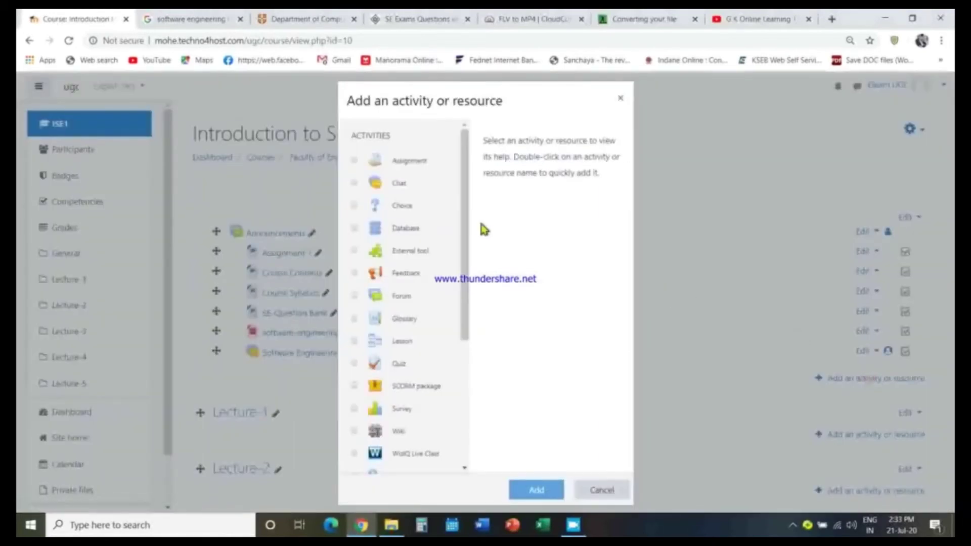
Start a new Choice activity in the course's general section and name it SE
{"action": "left_click", "coordinate": [409, 212]}
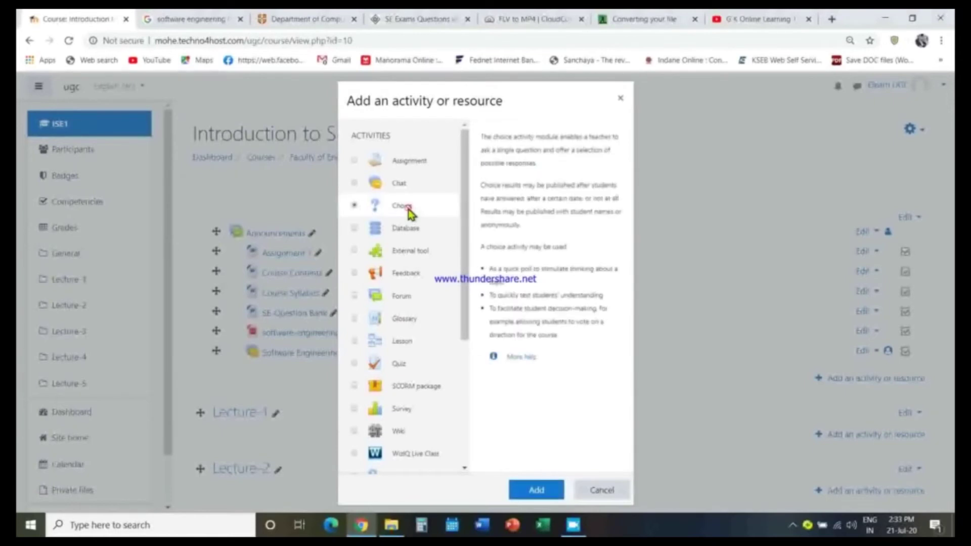
{"action": "left_click", "coordinate": [538, 490]}
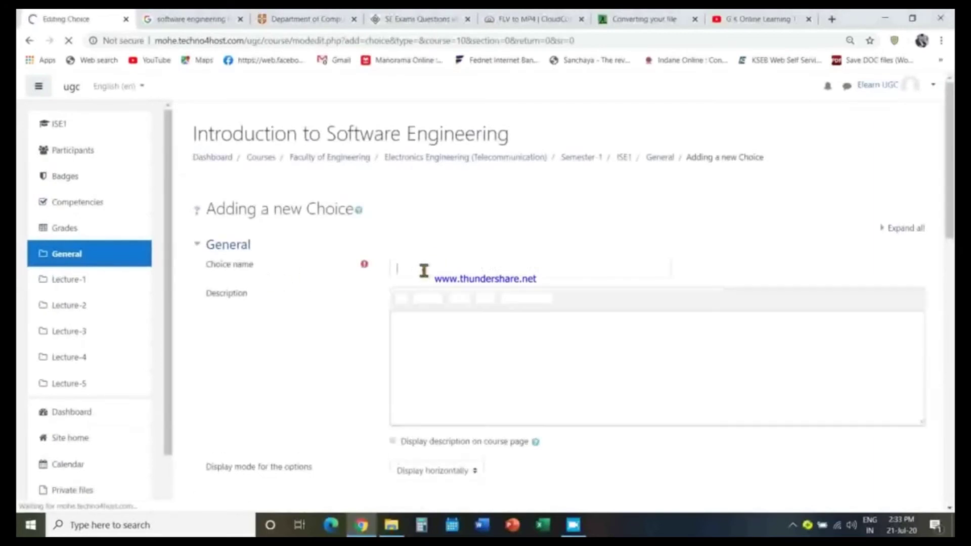
{"action": "left_click", "coordinate": [423, 269]}
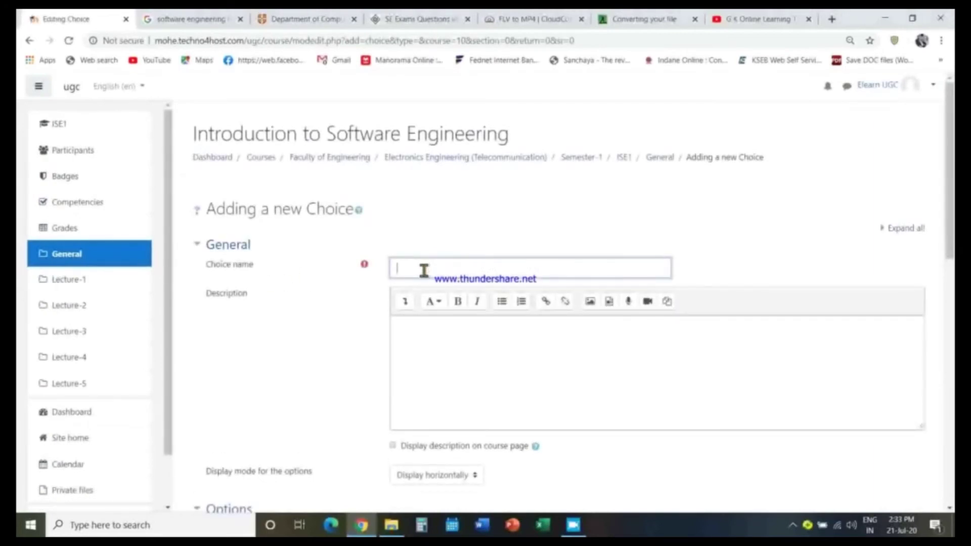
{"action": "type", "text": "SE"}
{"action": "scroll", "coordinate": [551, 354], "scroll_direction": "down", "scroll_amount": 4}
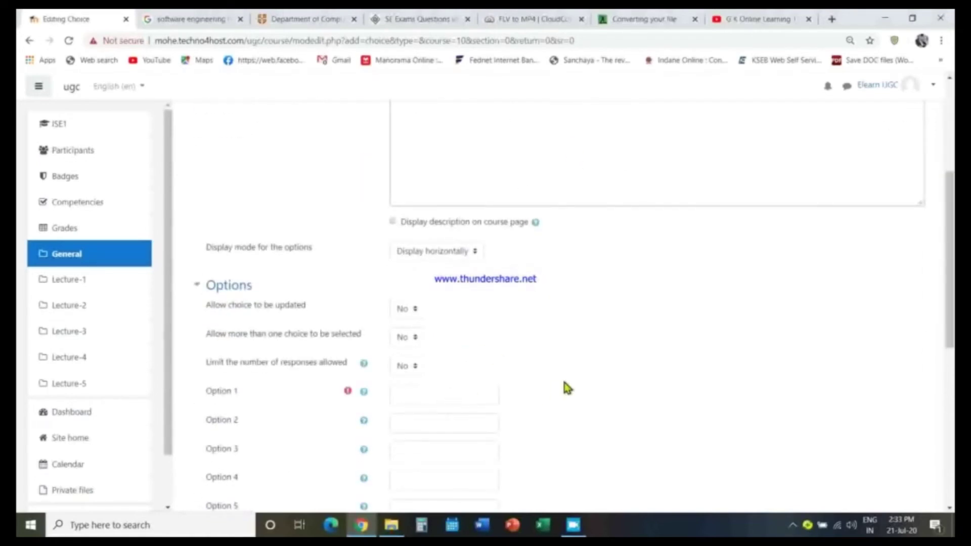
{"action": "scroll", "coordinate": [563, 384], "scroll_direction": "down", "scroll_amount": 4}
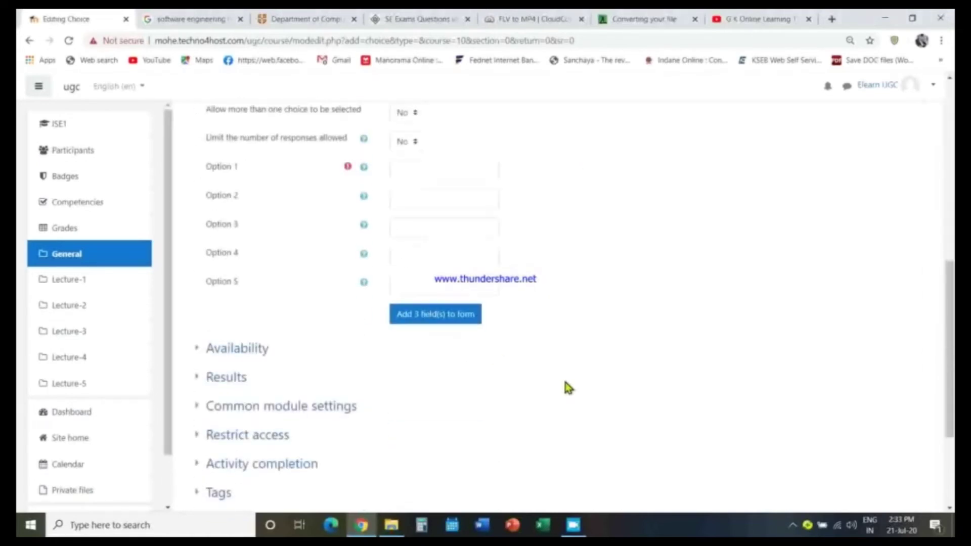
Go through the Choice form's Option 1 to Option 5 fields, try to save, and return to the course discarding the form
{"action": "left_click", "coordinate": [412, 169]}
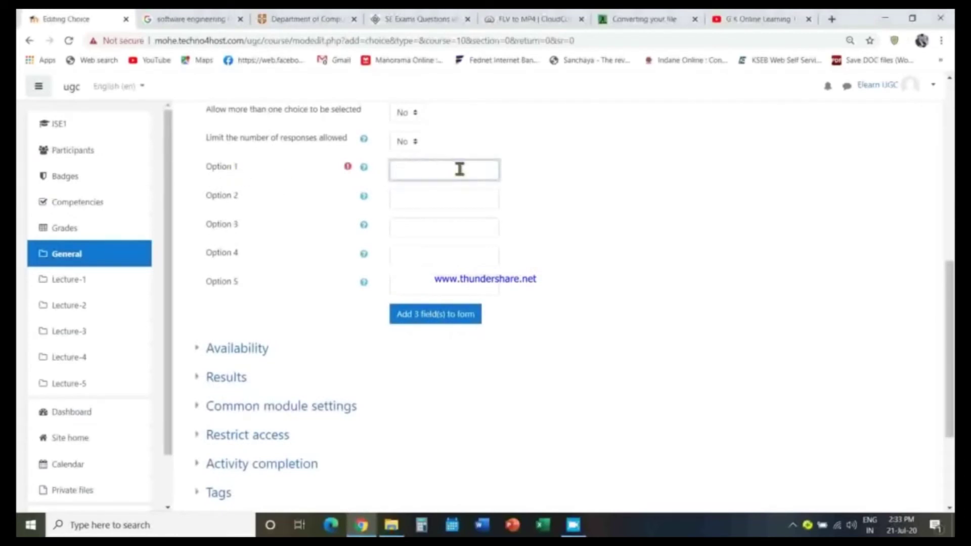
{"action": "left_click", "coordinate": [403, 201]}
{"action": "left_click", "coordinate": [405, 236]}
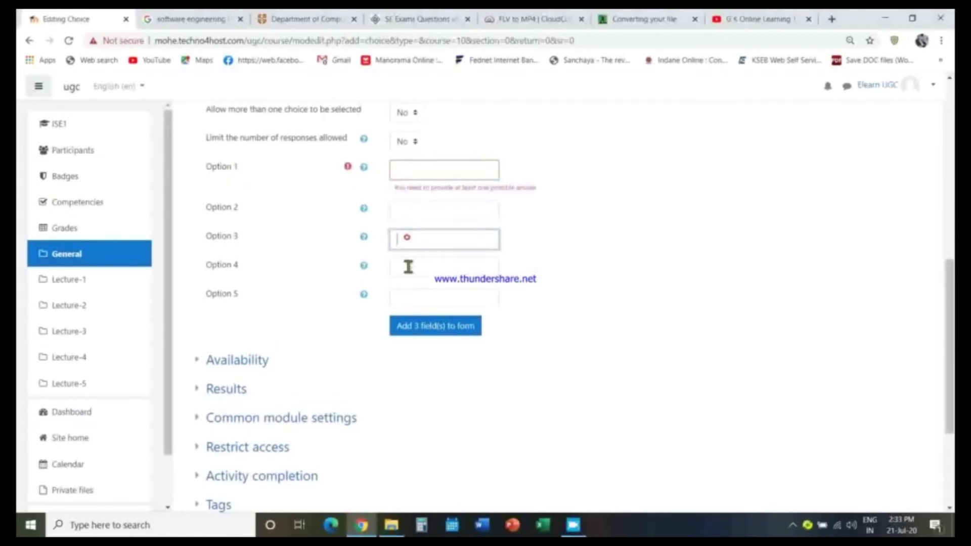
{"action": "left_click", "coordinate": [407, 269]}
{"action": "left_click", "coordinate": [411, 299]}
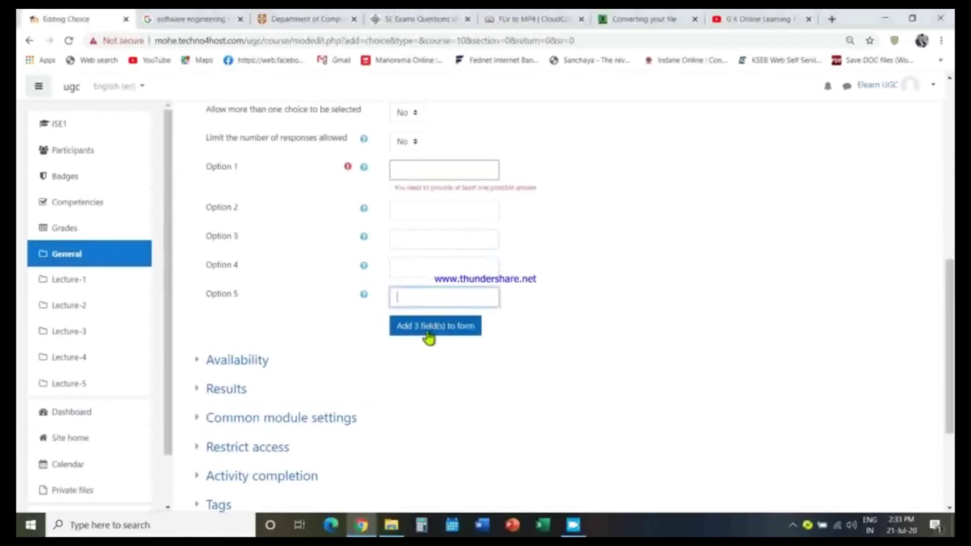
{"action": "scroll", "coordinate": [432, 349], "scroll_direction": "down", "scroll_amount": 3}
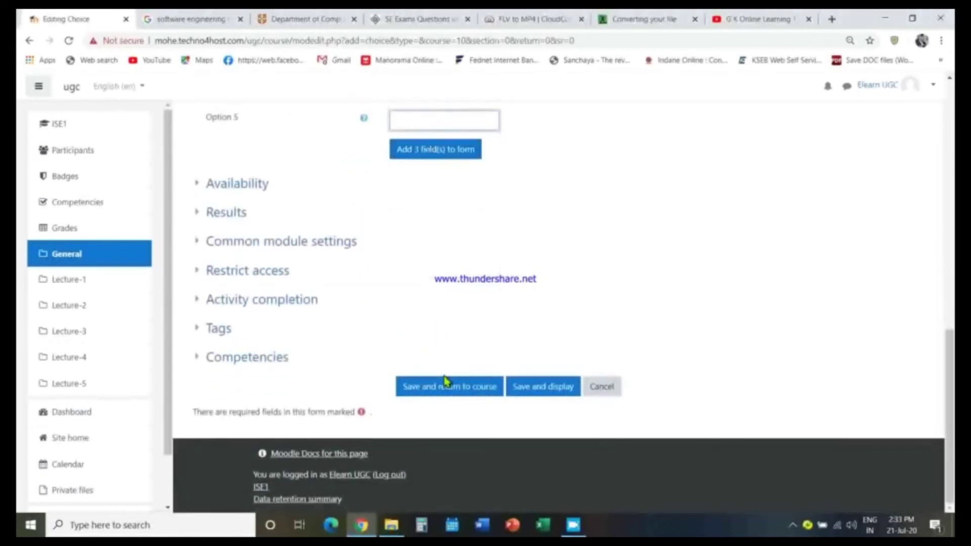
{"action": "left_click", "coordinate": [445, 390]}
{"action": "left_click", "coordinate": [29, 45]}
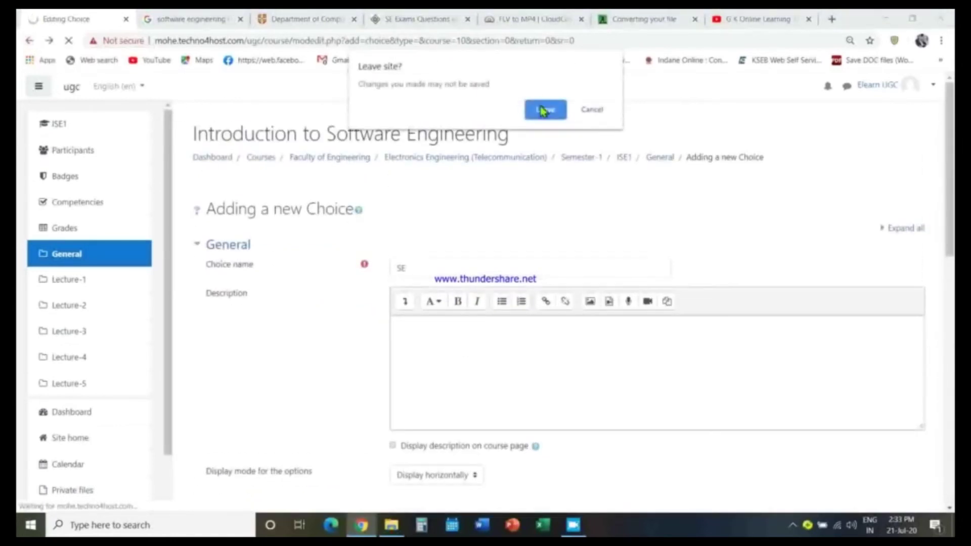
{"action": "left_click", "coordinate": [542, 110]}
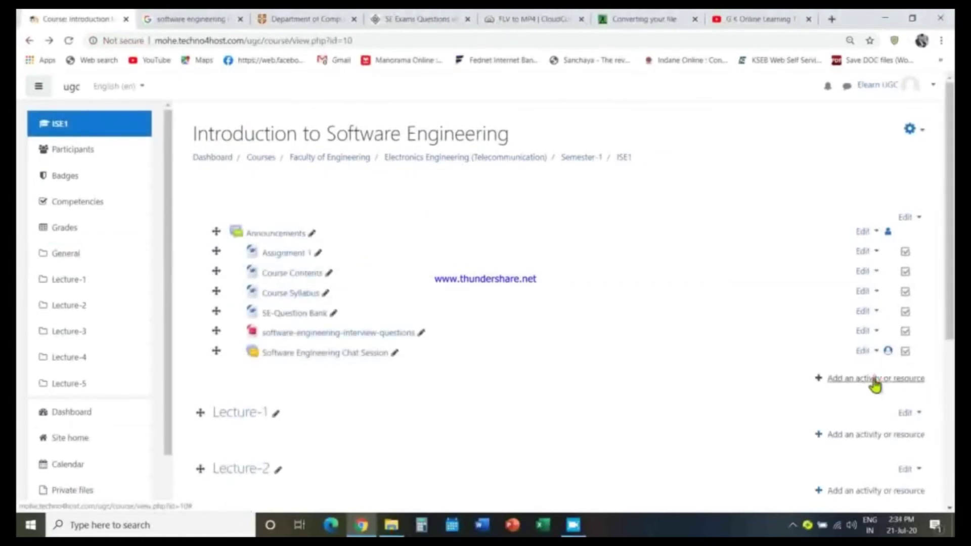
Read the External tool description for the general section and view the Cambridge past papers and Tutorialspoint exam questions pages
{"action": "left_click", "coordinate": [848, 386]}
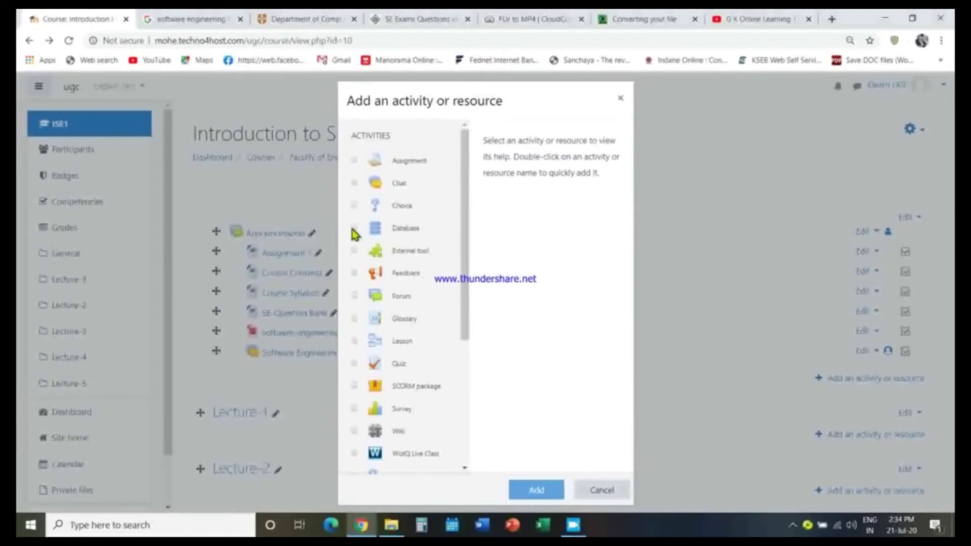
{"action": "left_click", "coordinate": [405, 253]}
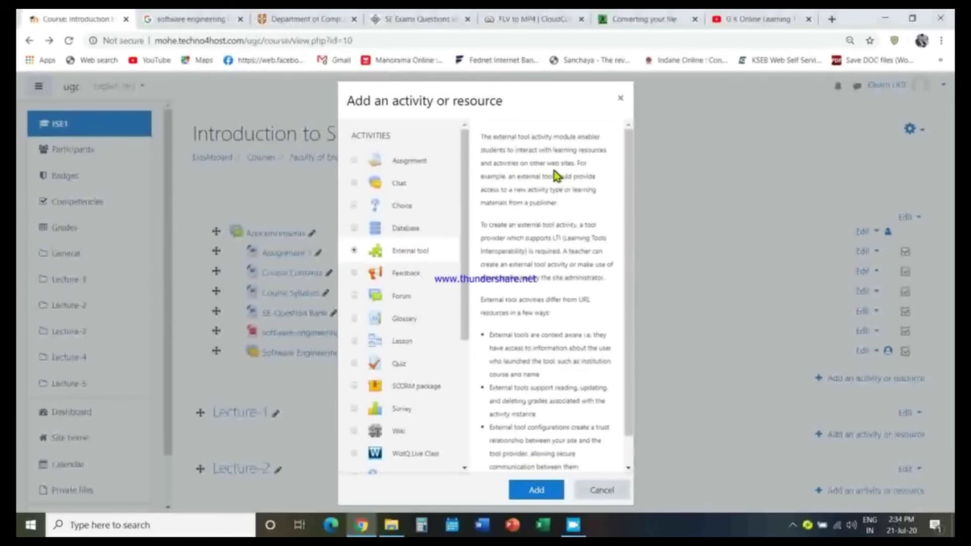
{"action": "left_click", "coordinate": [391, 19]}
{"action": "left_click", "coordinate": [309, 20]}
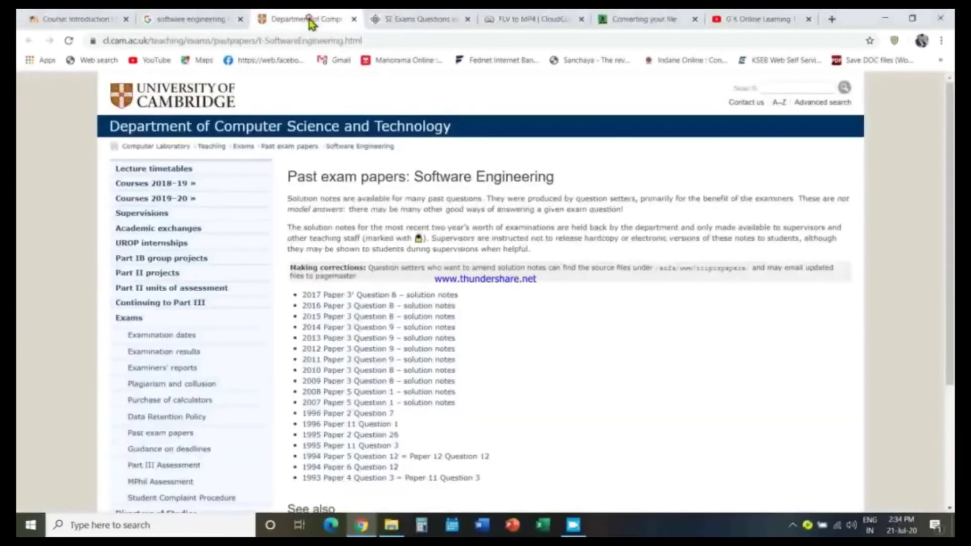
{"action": "left_click_drag", "start_coordinate": [288, 177], "coordinate": [553, 177]}
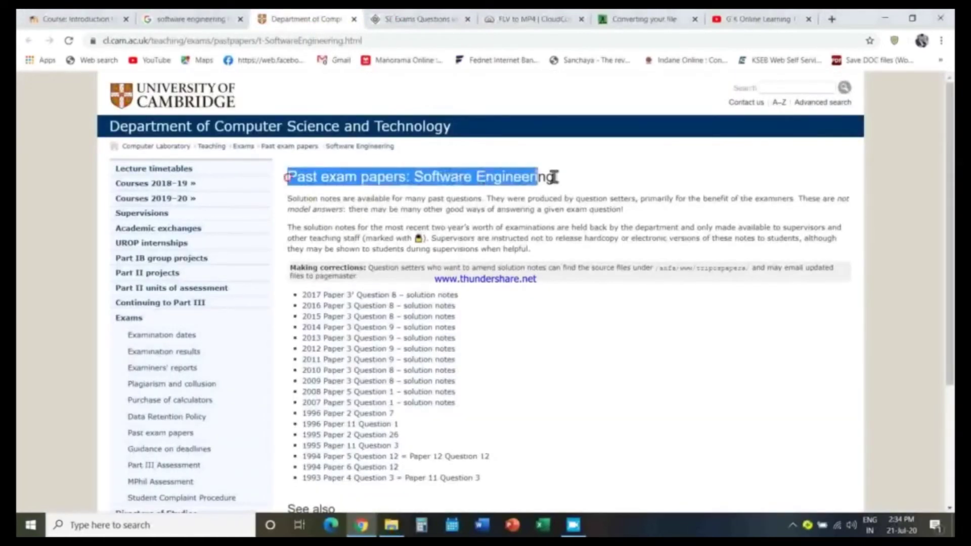
{"action": "left_click", "coordinate": [381, 15]}
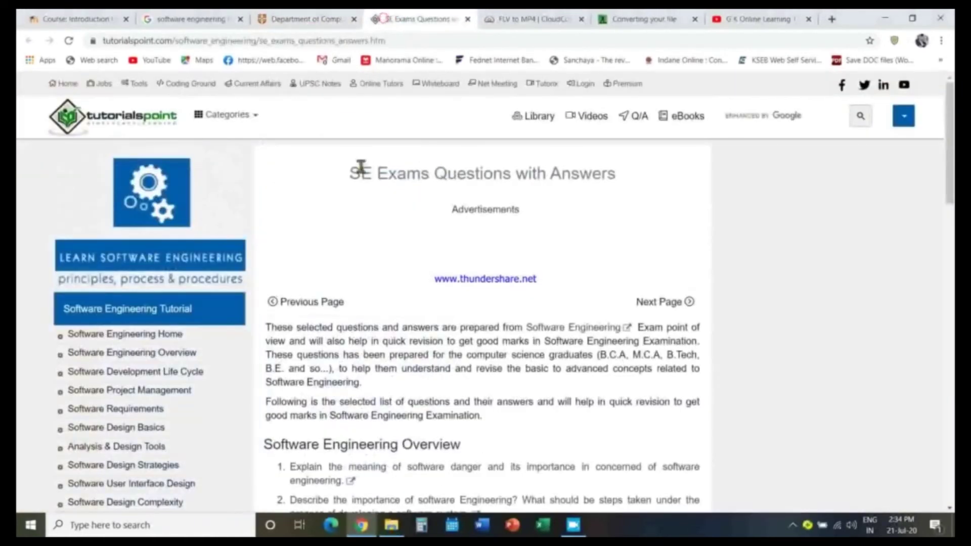
{"action": "left_click_drag", "start_coordinate": [359, 166], "coordinate": [617, 172]}
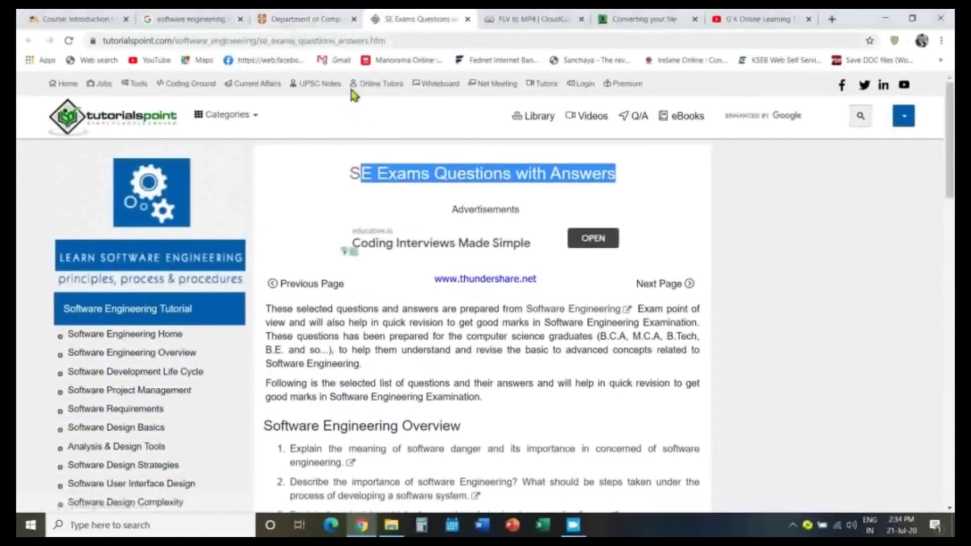
Check the web addresses of the Cambridge and Tutorialspoint pages as external tool sources and return to the course's activity chooser
{"action": "left_click", "coordinate": [96, 19]}
{"action": "left_click", "coordinate": [320, 19]}
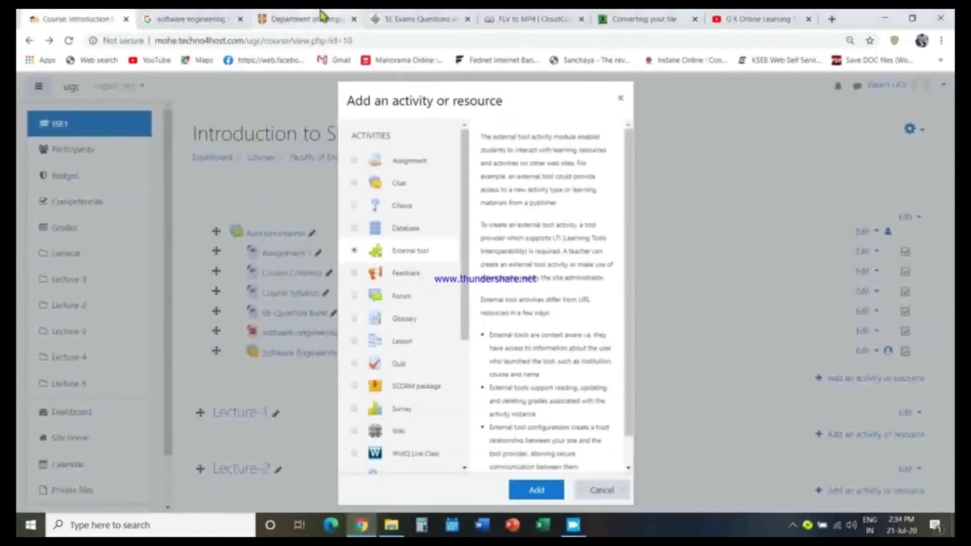
{"action": "left_click", "coordinate": [297, 40]}
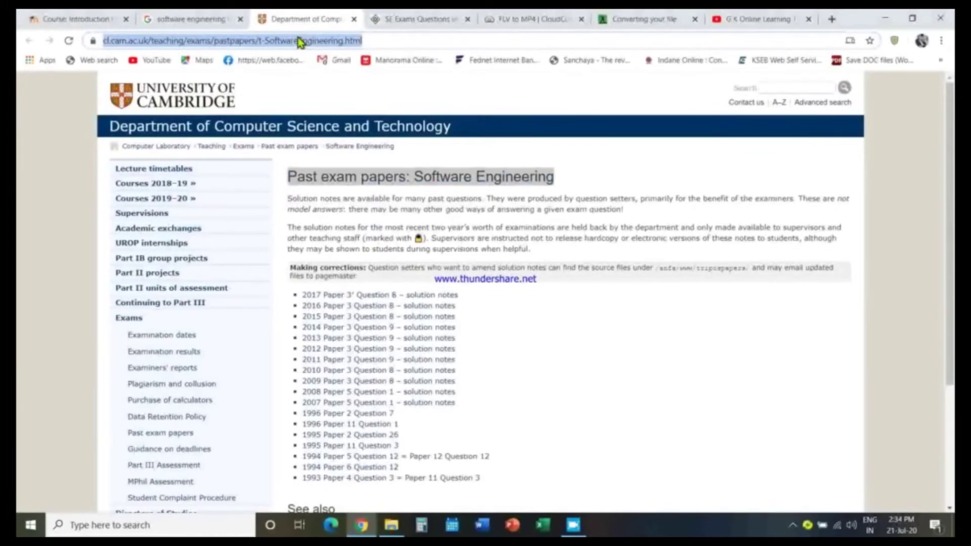
{"action": "left_click", "coordinate": [396, 20]}
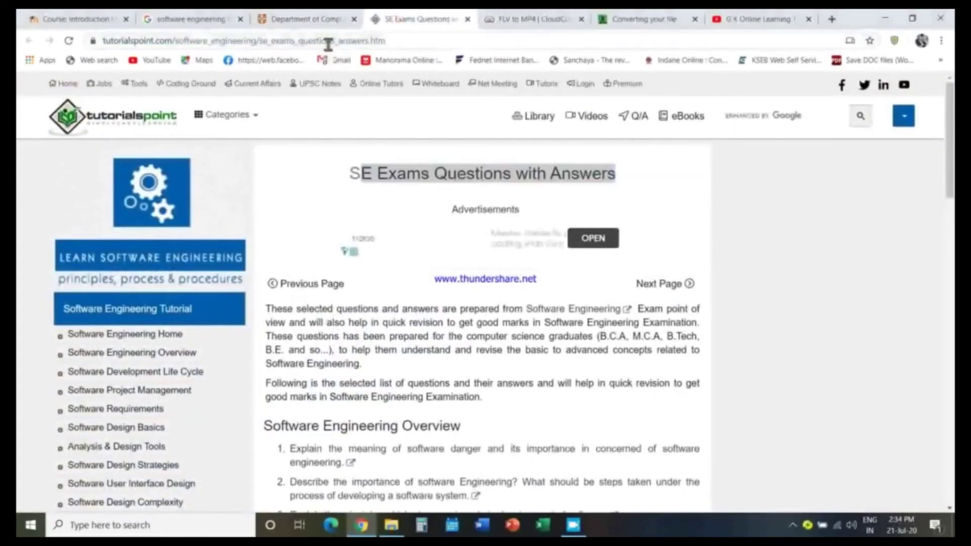
{"action": "left_click", "coordinate": [327, 41]}
{"action": "left_click", "coordinate": [76, 19]}
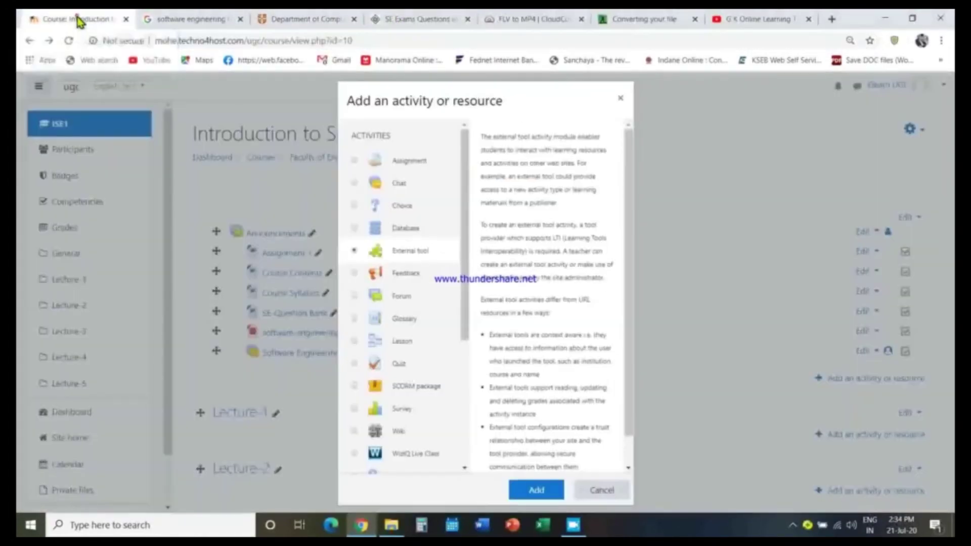
Read the descriptions of the Feedback, Forum, Glossary, Lesson and Quiz activities
{"action": "left_click", "coordinate": [412, 274]}
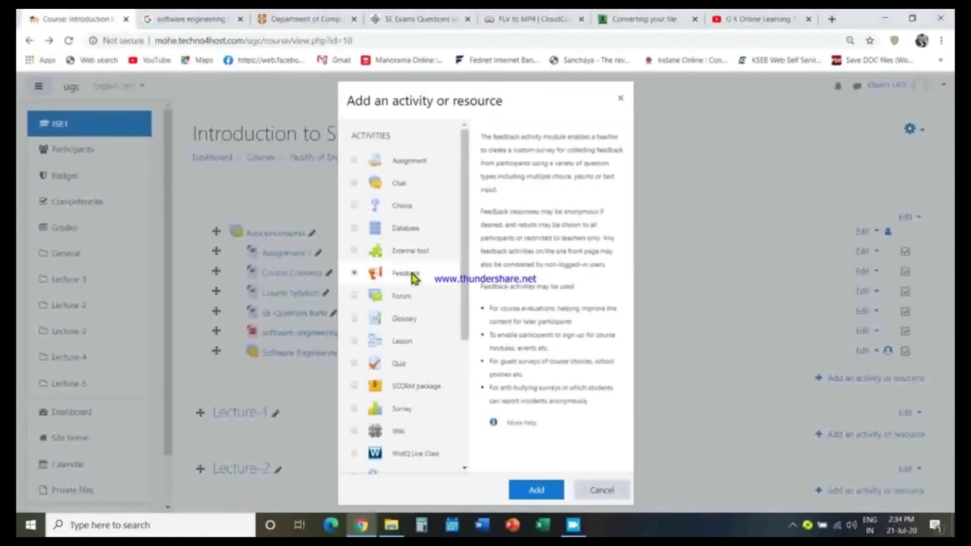
{"action": "left_click", "coordinate": [401, 297]}
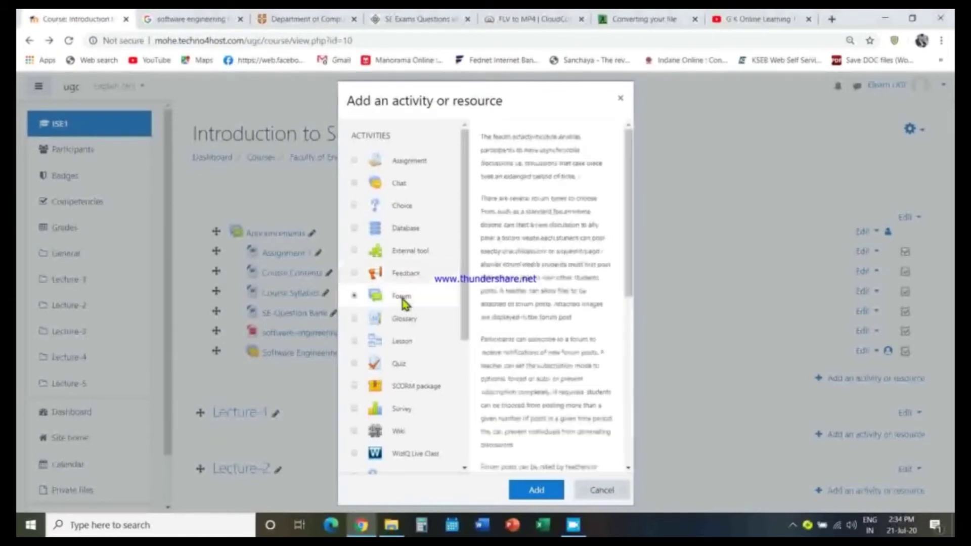
{"action": "left_click", "coordinate": [412, 320]}
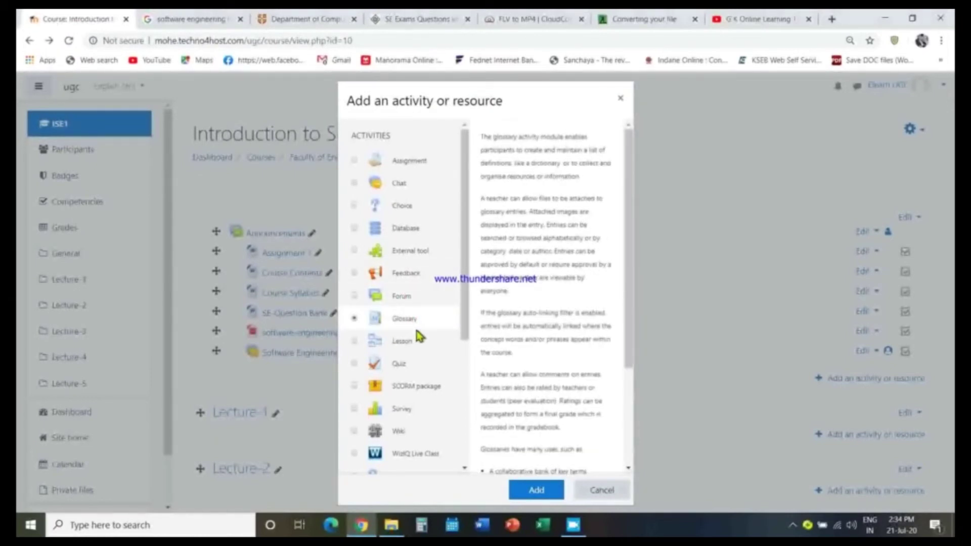
{"action": "left_click", "coordinate": [412, 338]}
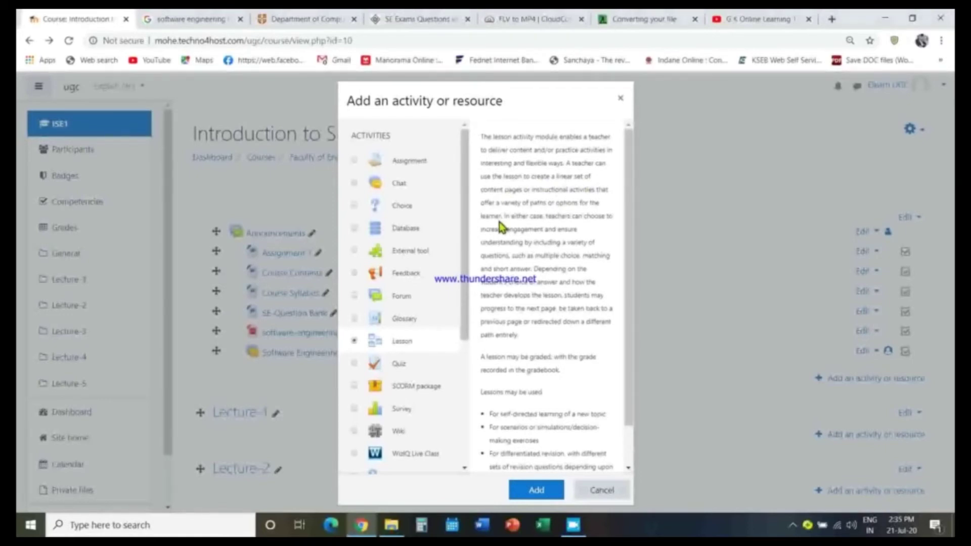
{"action": "left_click", "coordinate": [402, 368]}
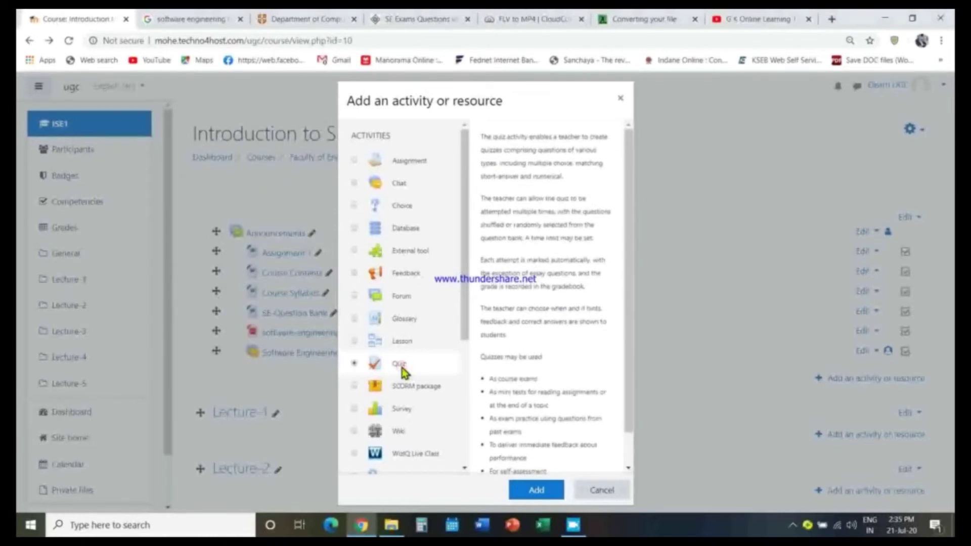
Read the SCORM package description, highlighting the part about uploading it as a zip file and adding it to a course
{"action": "left_click", "coordinate": [425, 387]}
{"action": "left_click_drag", "start_coordinate": [468, 310], "coordinate": [470, 316]}
{"action": "scroll", "coordinate": [470, 316], "scroll_direction": "down", "scroll_amount": 2}
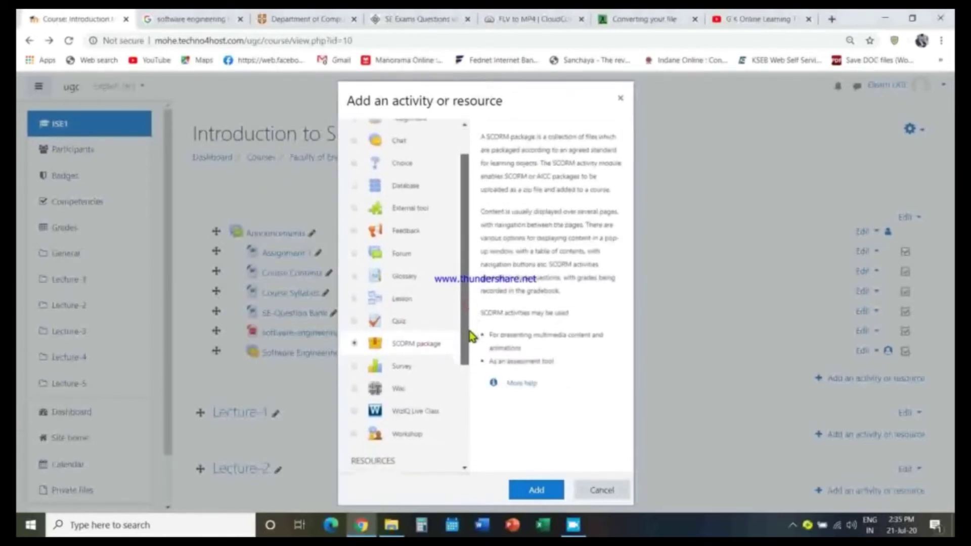
{"action": "left_click_drag", "start_coordinate": [481, 191], "coordinate": [616, 197]}
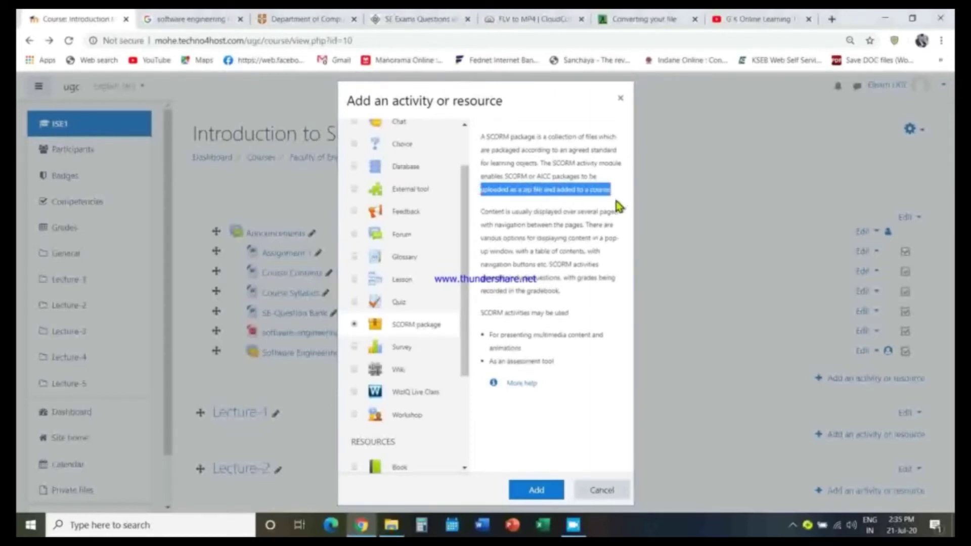
Read the Survey, Wiki and Workshop activity descriptions, and close the activity chooser without adding anything
{"action": "left_click", "coordinate": [403, 351]}
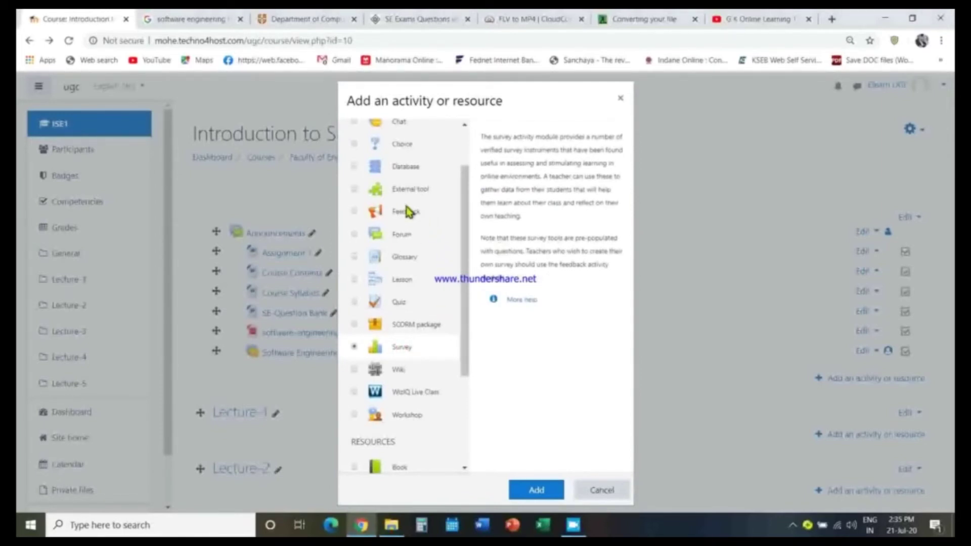
{"action": "left_click", "coordinate": [402, 363]}
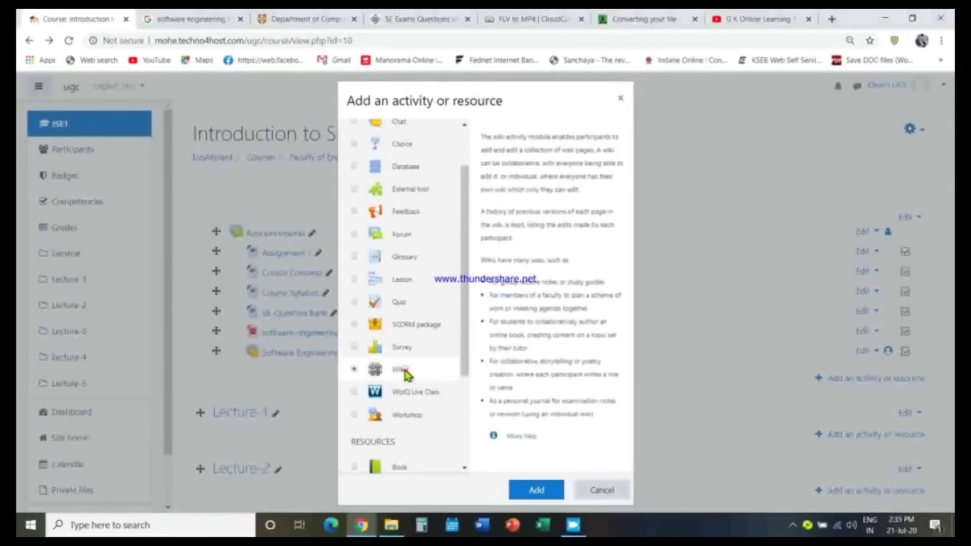
{"action": "left_click", "coordinate": [418, 419]}
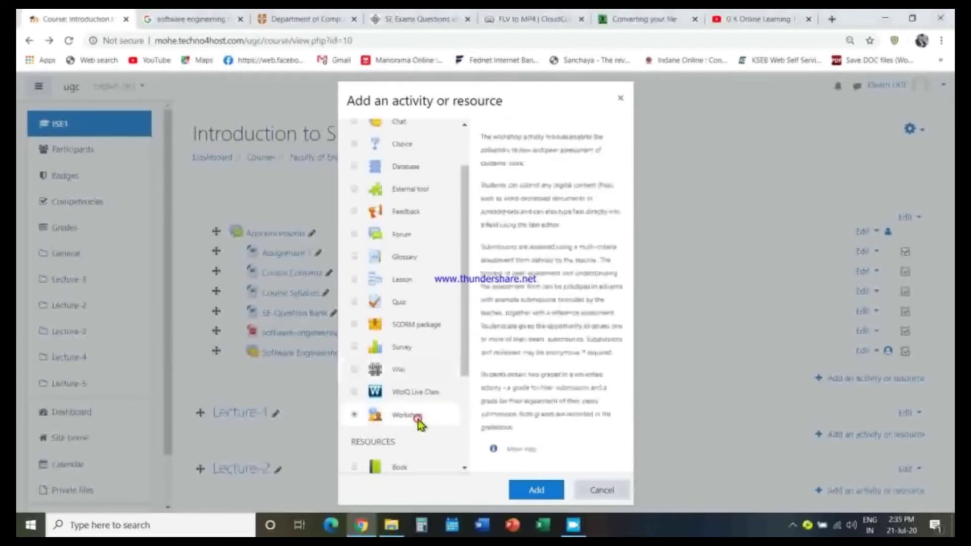
{"action": "left_click", "coordinate": [606, 490]}
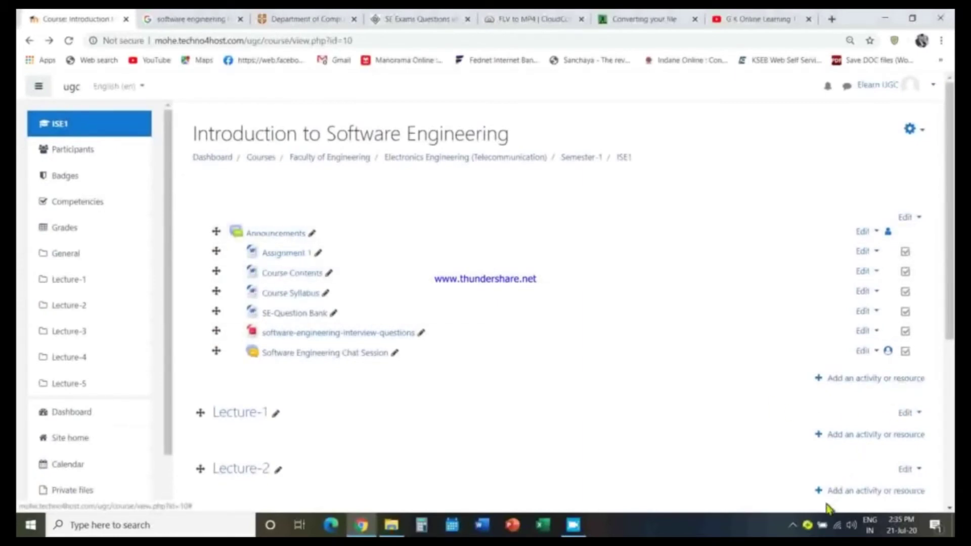
{"action": "left_click", "coordinate": [792, 525]}
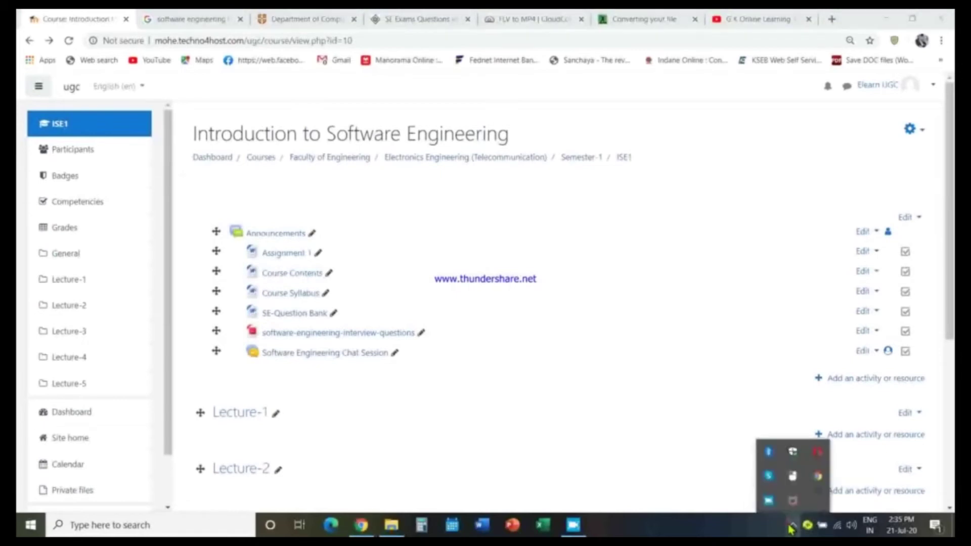
{"action": "right_click", "coordinate": [770, 505]}
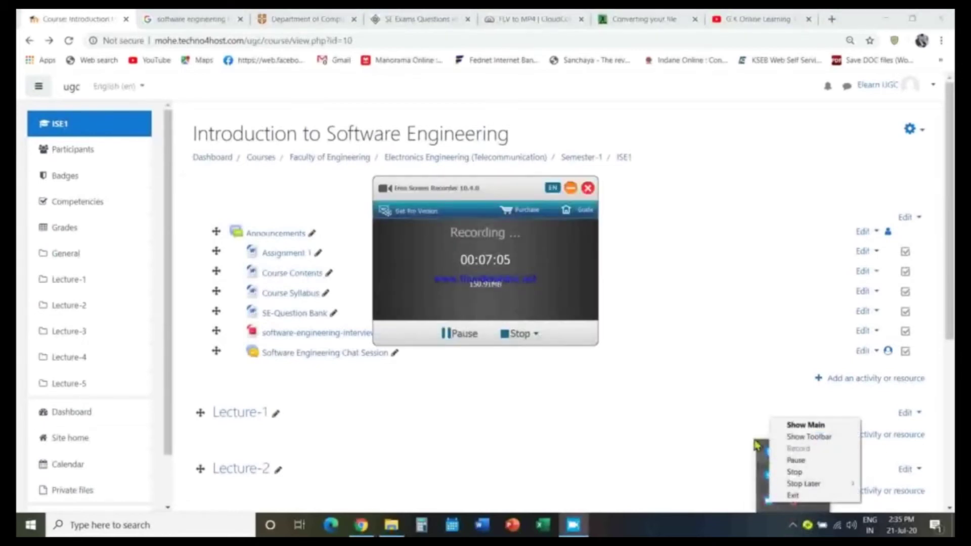
{"action": "left_click", "coordinate": [515, 334]}
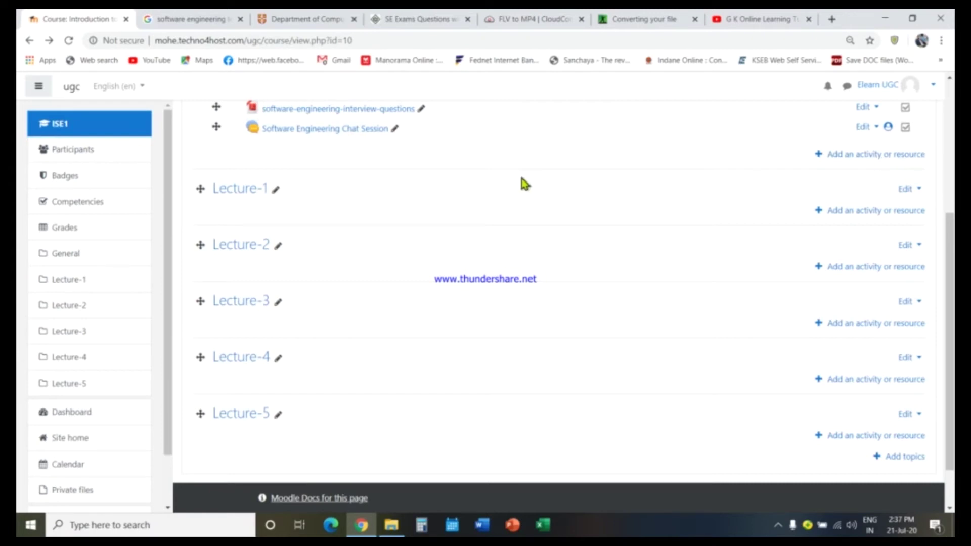
Start adding a Book resource to the Lecture-1 section of the course
{"action": "scroll", "coordinate": [523, 180], "scroll_direction": "up", "scroll_amount": 5}
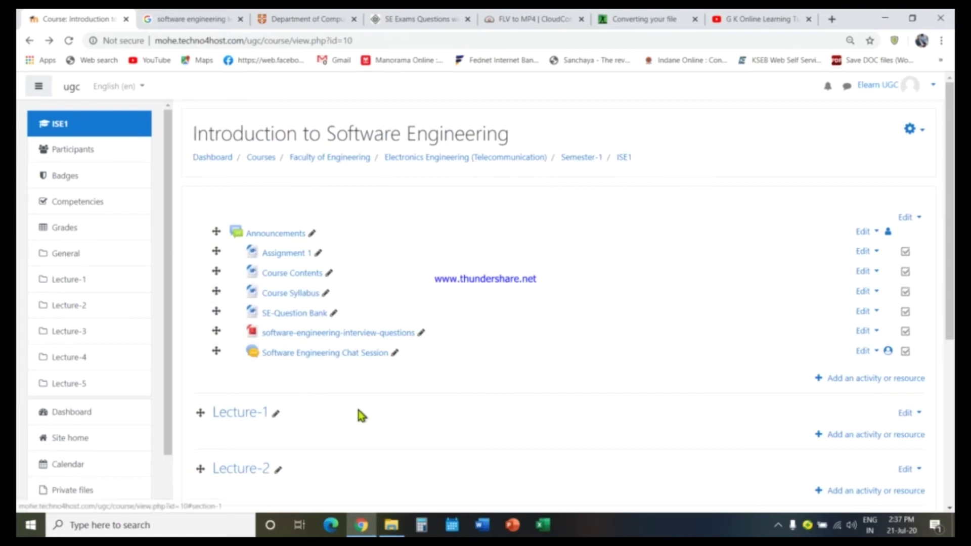
{"action": "scroll", "coordinate": [474, 382], "scroll_direction": "down", "scroll_amount": 5}
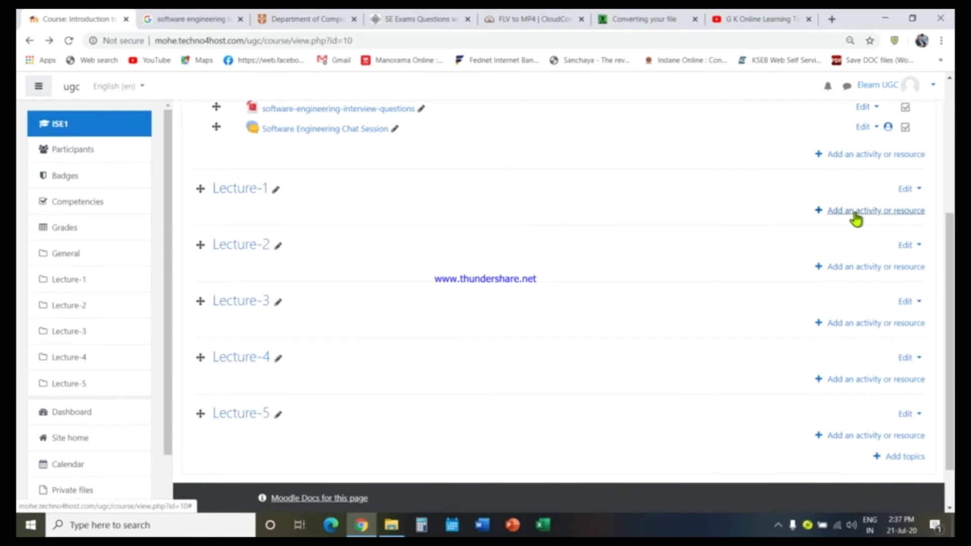
{"action": "left_click", "coordinate": [892, 213]}
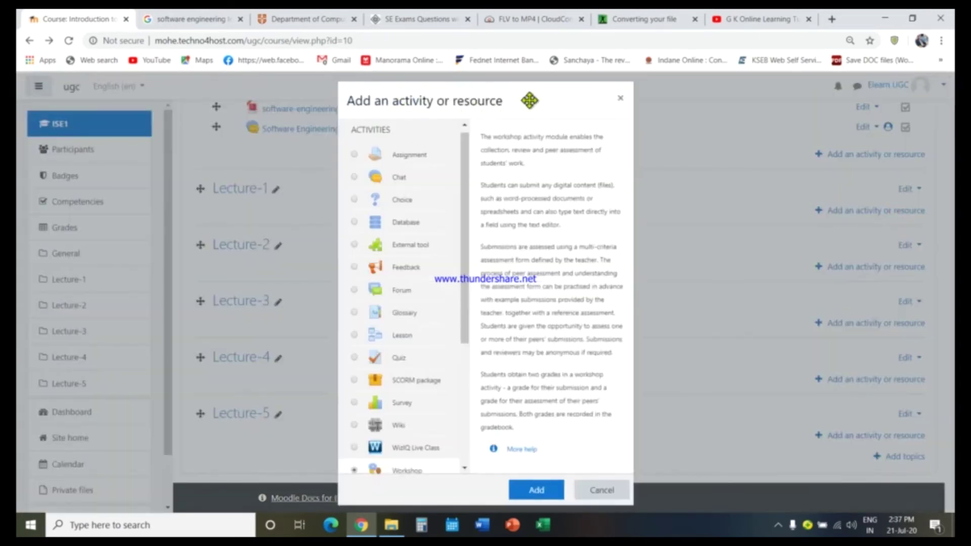
{"action": "left_click_drag", "start_coordinate": [536, 99], "coordinate": [545, 78]}
{"action": "scroll", "coordinate": [427, 268], "scroll_direction": "down", "scroll_amount": 4}
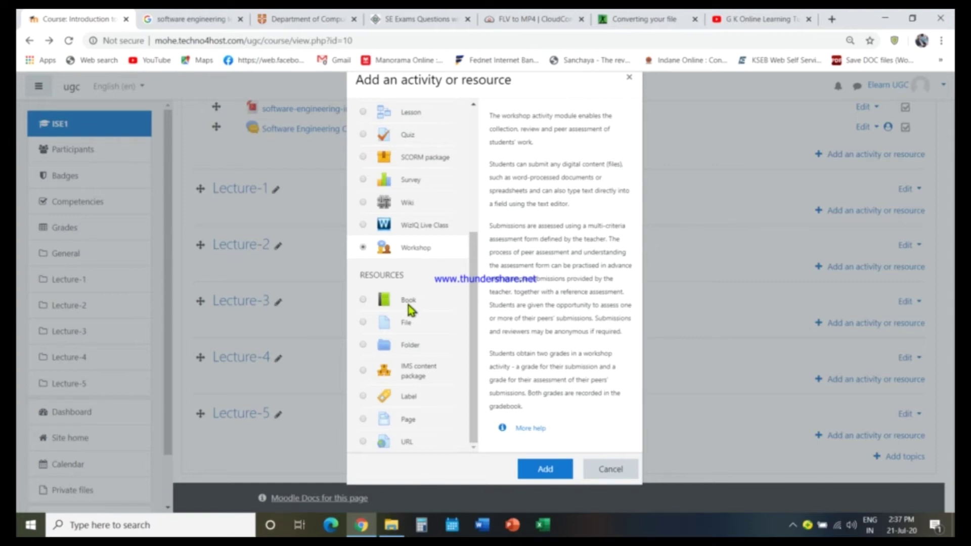
{"action": "left_click", "coordinate": [410, 301]}
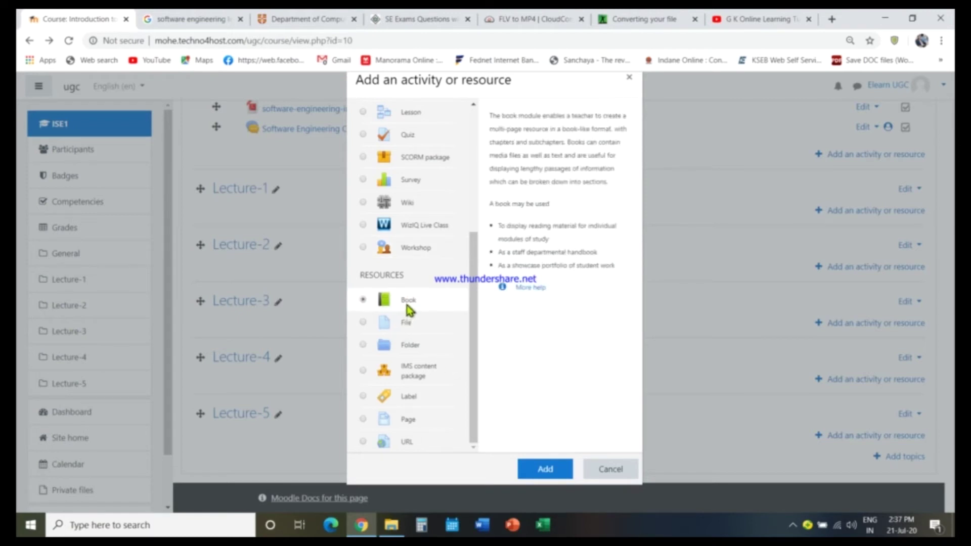
{"action": "left_click", "coordinate": [543, 470]}
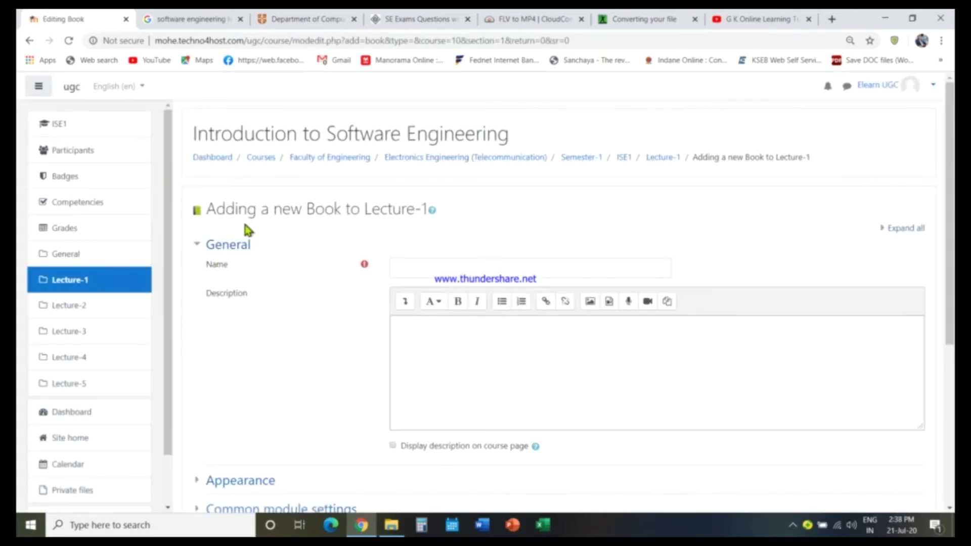
Name the book "Software Engineering Book", look at its appearance settings, and save it to return to the course
{"action": "left_click", "coordinate": [404, 268]}
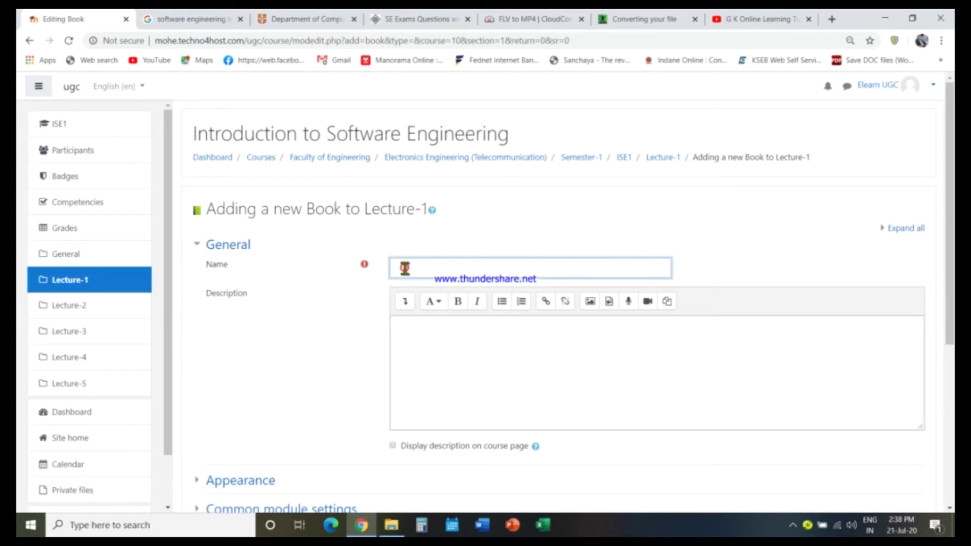
{"action": "type", "text": "Software Engineerring Book"}
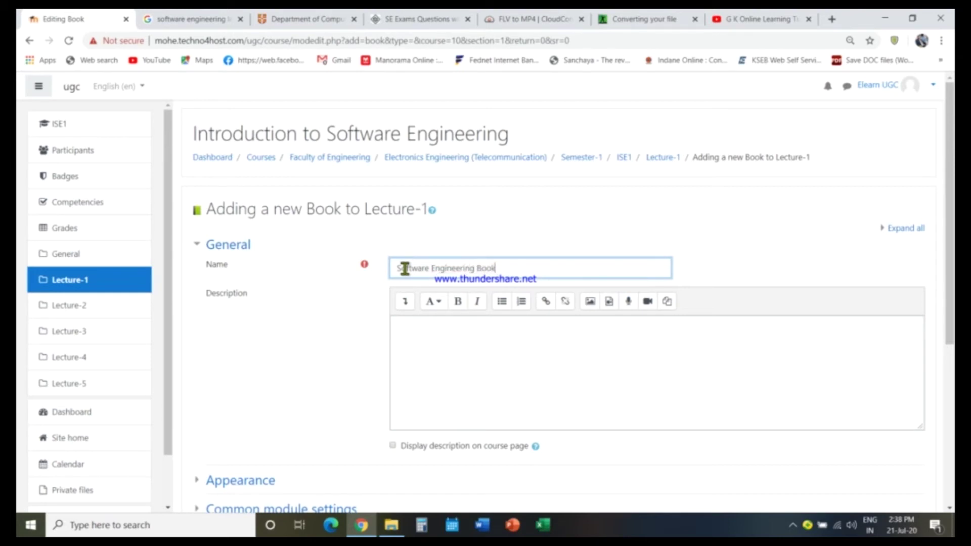
{"action": "left_click", "coordinate": [429, 348]}
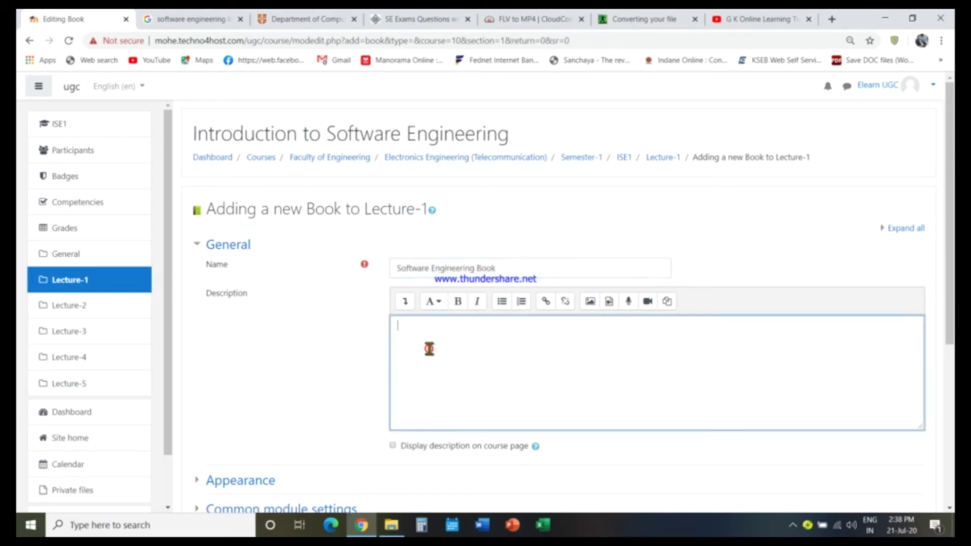
{"action": "scroll", "coordinate": [429, 349], "scroll_direction": "down", "scroll_amount": 4}
{"action": "left_click", "coordinate": [265, 260]}
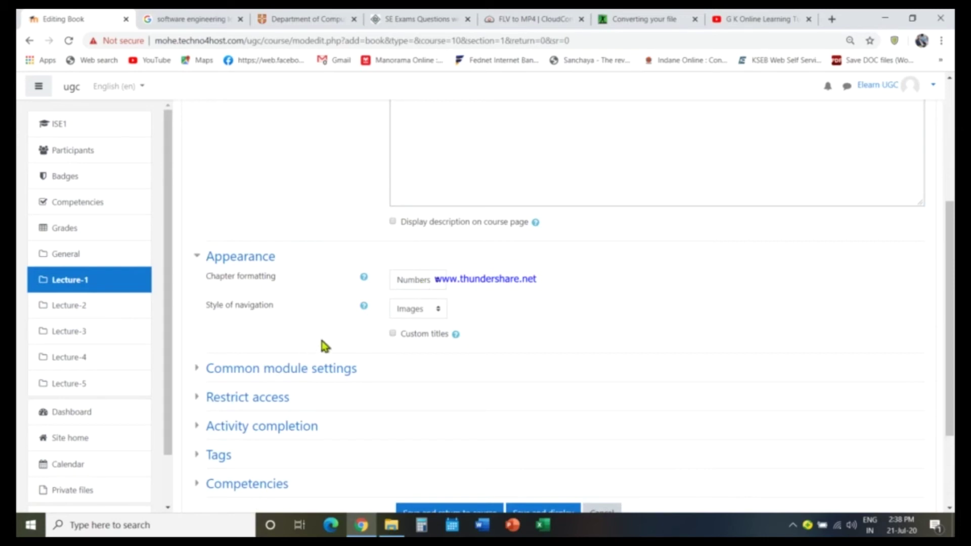
{"action": "scroll", "coordinate": [455, 506], "scroll_direction": "down", "scroll_amount": 3}
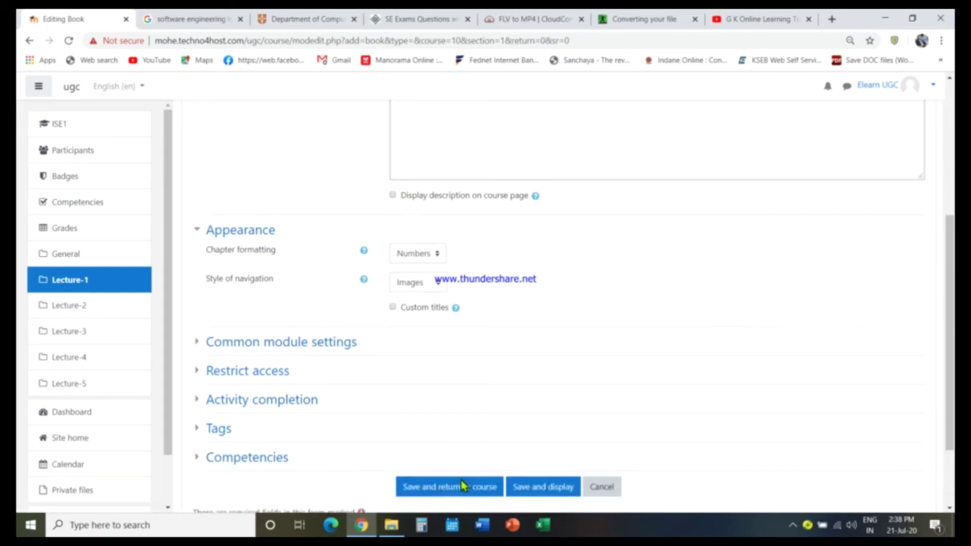
{"action": "left_click", "coordinate": [446, 391]}
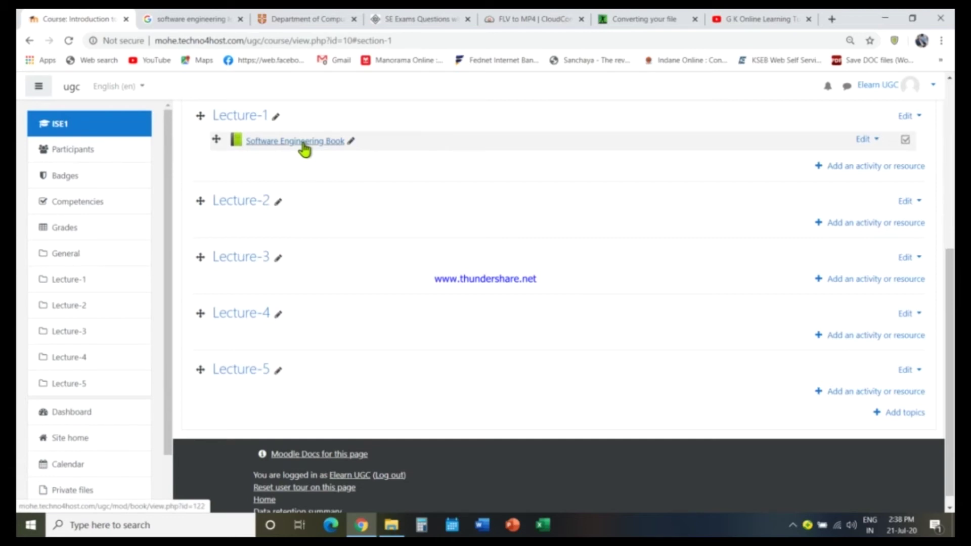
Open the Software Engineering Book in Lecture-1 and title its first chapter "Chapter-1"
{"action": "left_click", "coordinate": [304, 143]}
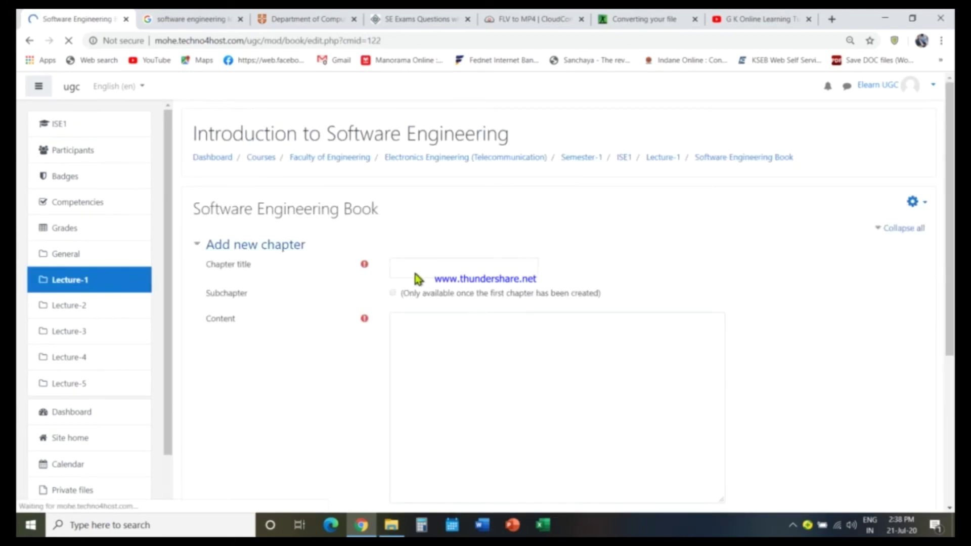
{"action": "left_click", "coordinate": [410, 264]}
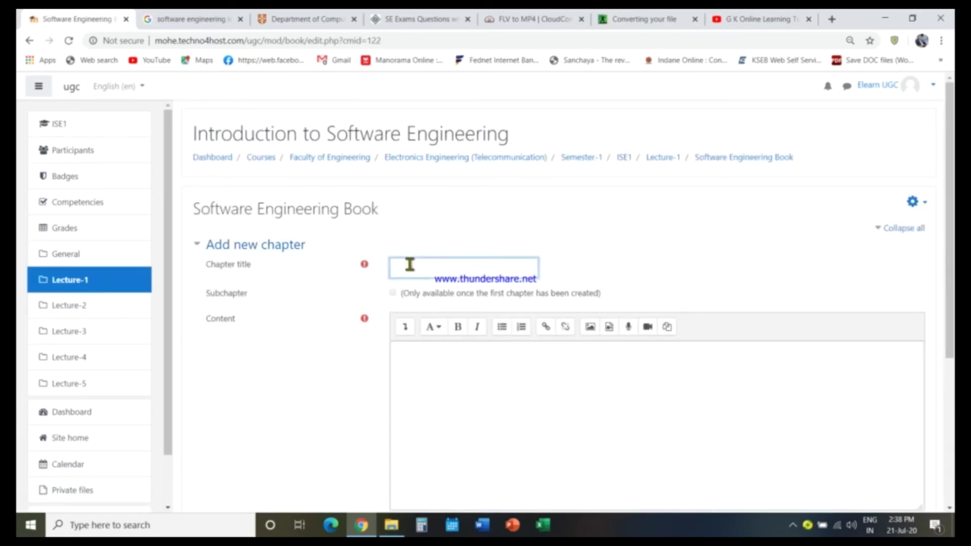
{"action": "type", "text": "Chapter-1"}
{"action": "scroll", "coordinate": [458, 354], "scroll_direction": "down", "scroll_amount": 4}
Copy the Software Engineering Overview and Software Engineering Process headings with their questions from the Tutorialspoint exam questions page
{"action": "left_click", "coordinate": [440, 166]}
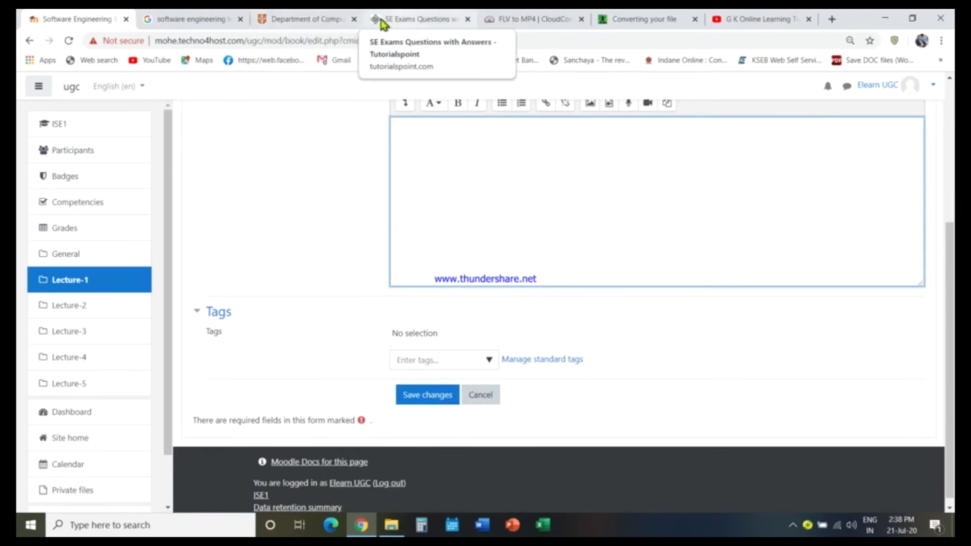
{"action": "left_click", "coordinate": [316, 20]}
{"action": "left_click", "coordinate": [394, 19]}
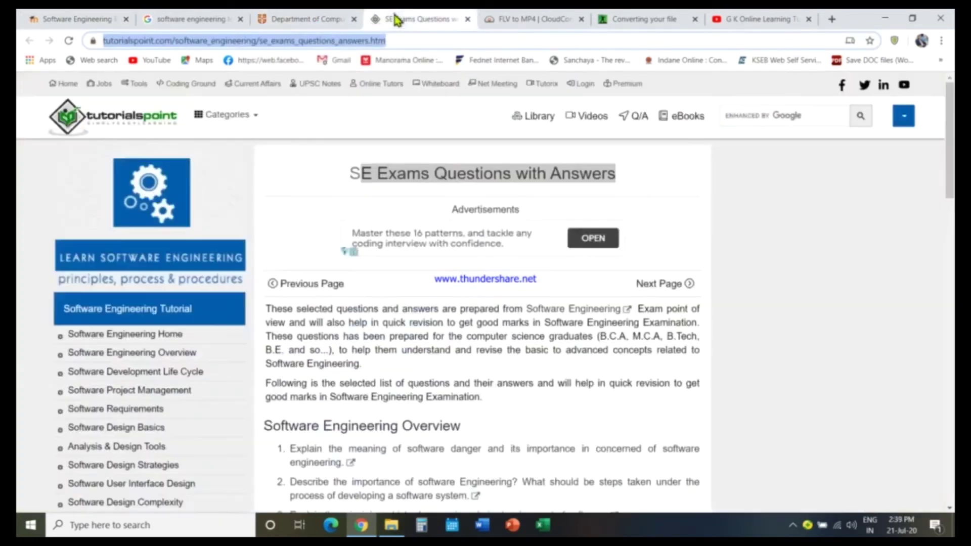
{"action": "scroll", "coordinate": [373, 270], "scroll_direction": "down", "scroll_amount": 4}
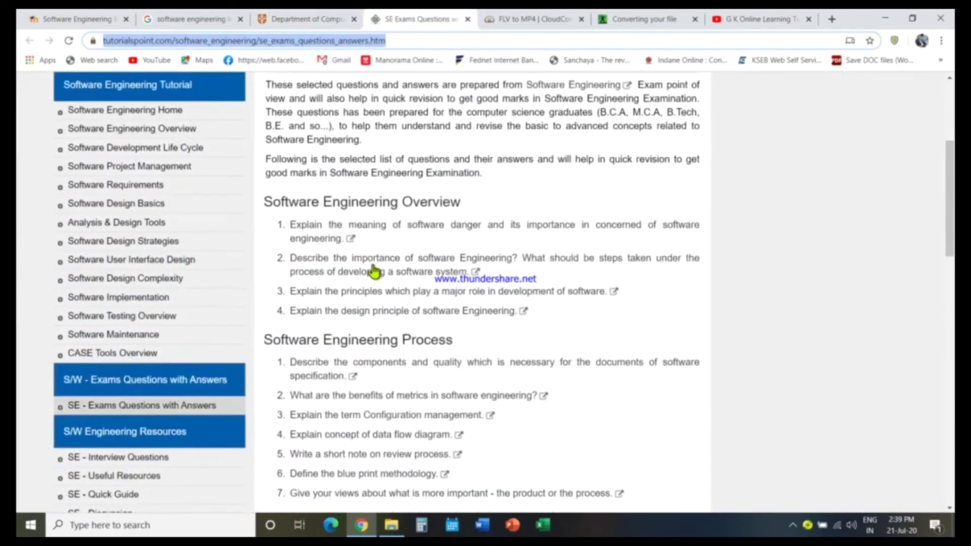
{"action": "scroll", "coordinate": [372, 270], "scroll_direction": "up", "scroll_amount": 5}
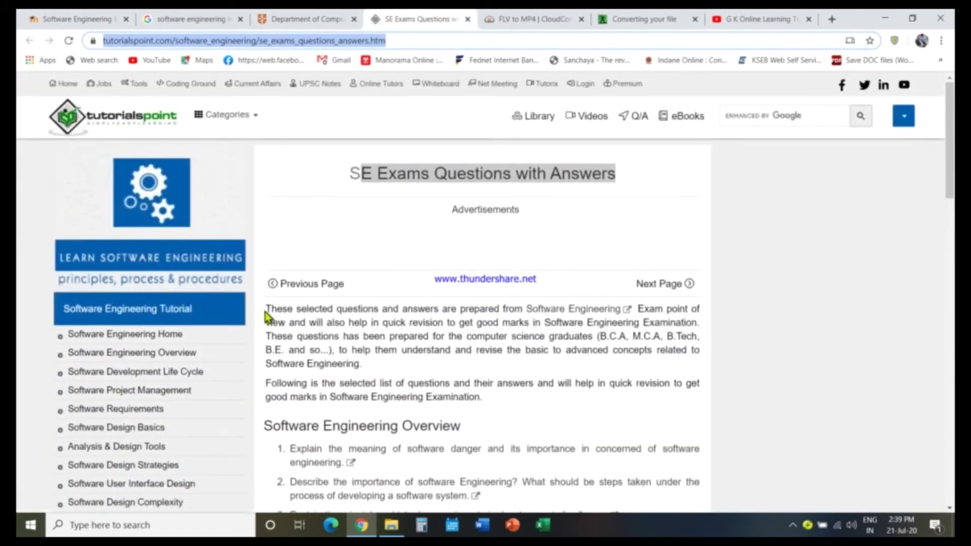
{"action": "scroll", "coordinate": [295, 381], "scroll_direction": "down", "scroll_amount": 4}
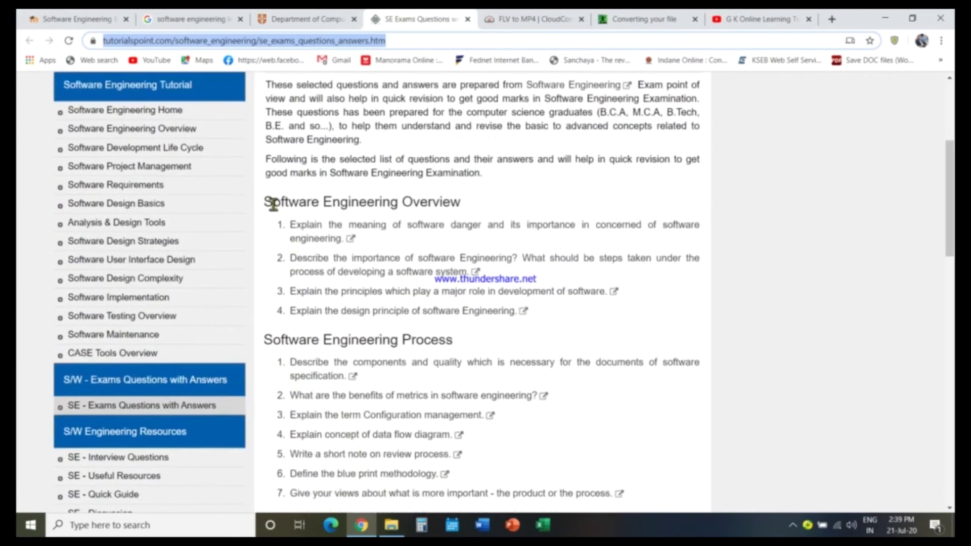
{"action": "left_click_drag", "start_coordinate": [262, 201], "coordinate": [650, 496]}
{"action": "right_click", "coordinate": [425, 439]}
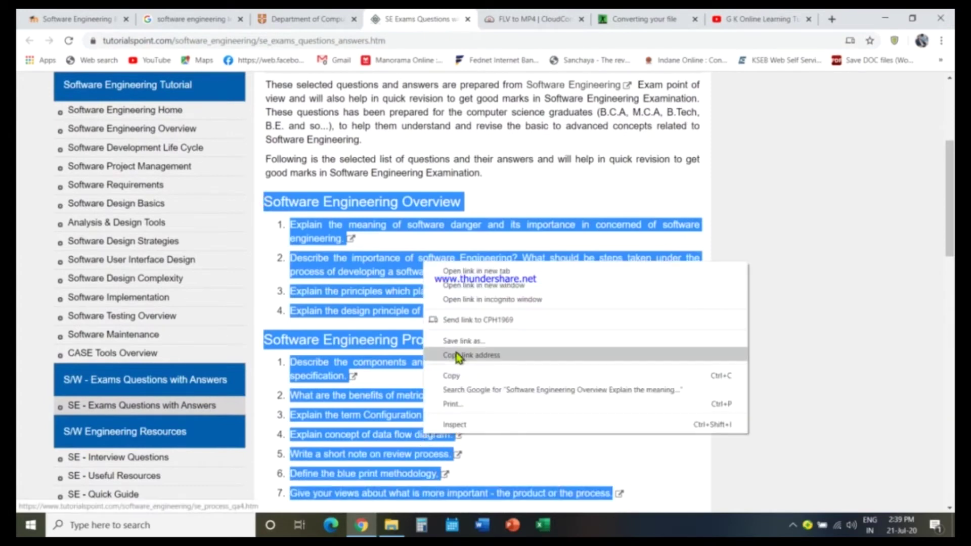
{"action": "left_click", "coordinate": [708, 375]}
Return to the Moodle chapter form and paste the copied questions into the chapter content
{"action": "mouse_move", "coordinate": [377, 530]}
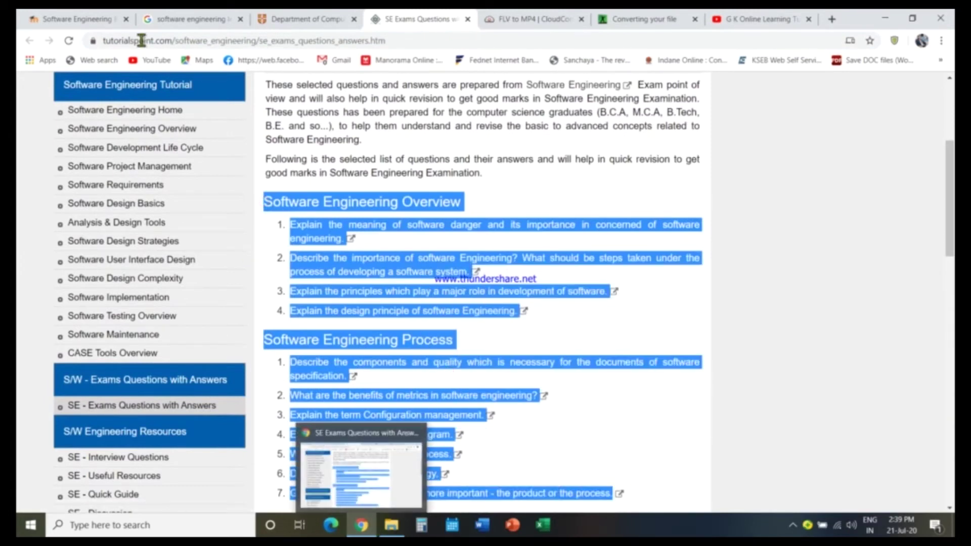
{"action": "left_click", "coordinate": [91, 19]}
{"action": "right_click", "coordinate": [471, 159]}
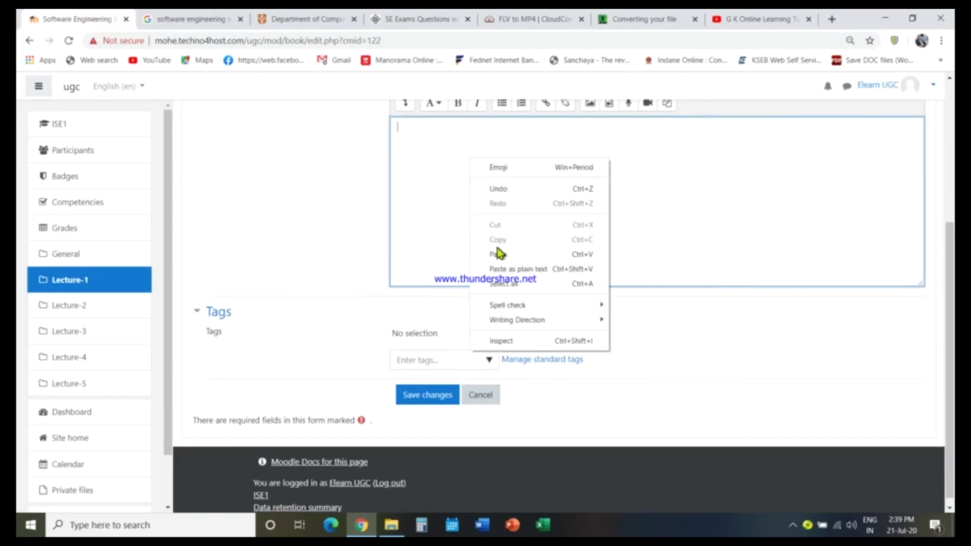
{"action": "left_click", "coordinate": [495, 252]}
{"action": "scroll", "coordinate": [572, 263], "scroll_direction": "up", "scroll_amount": 5}
{"action": "scroll", "coordinate": [582, 288], "scroll_direction": "down", "scroll_amount": 4}
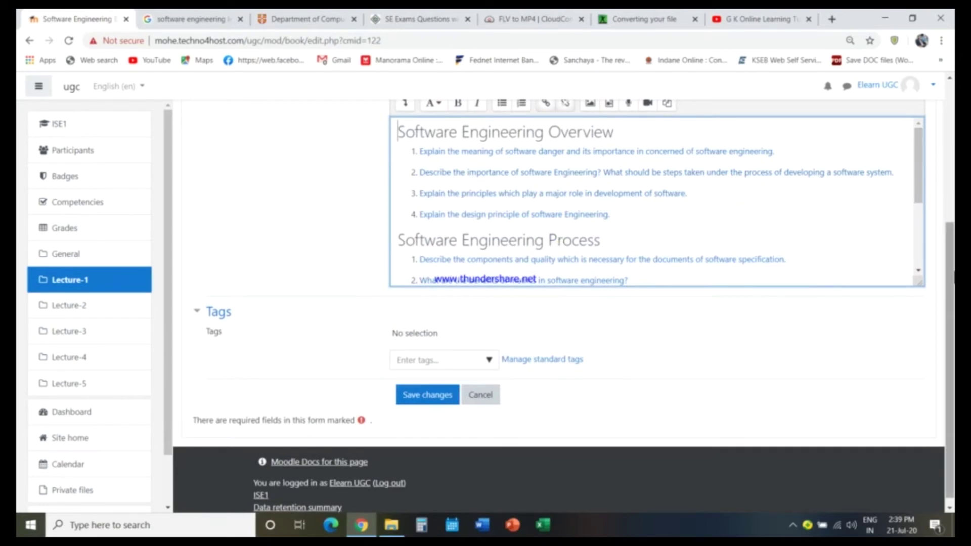
{"action": "scroll", "coordinate": [949, 273], "scroll_direction": "up", "scroll_amount": 2}
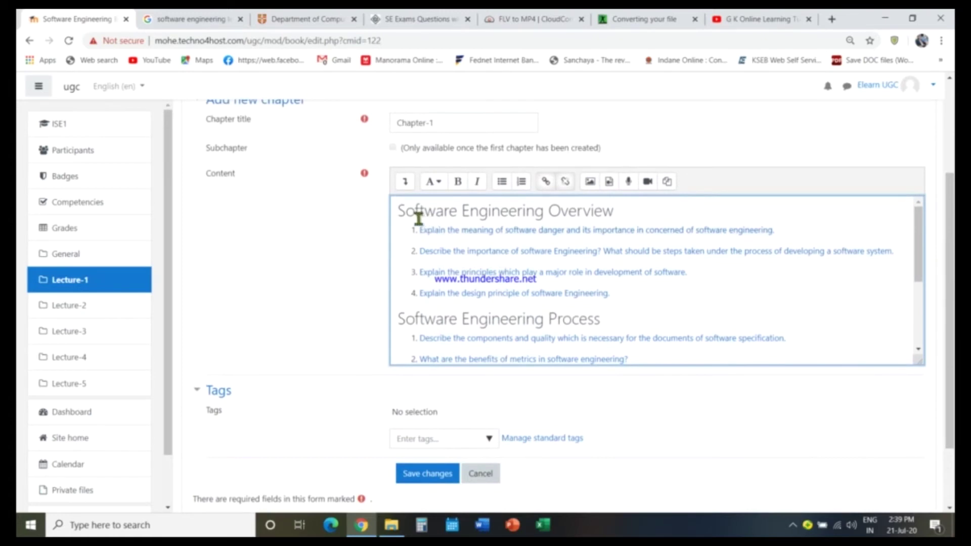
Centre the "Software Engineering Overview" heading in the chapter content and make it bold
{"action": "left_click", "coordinate": [400, 211]}
{"action": "left_click_drag", "start_coordinate": [398, 211], "coordinate": [629, 212]}
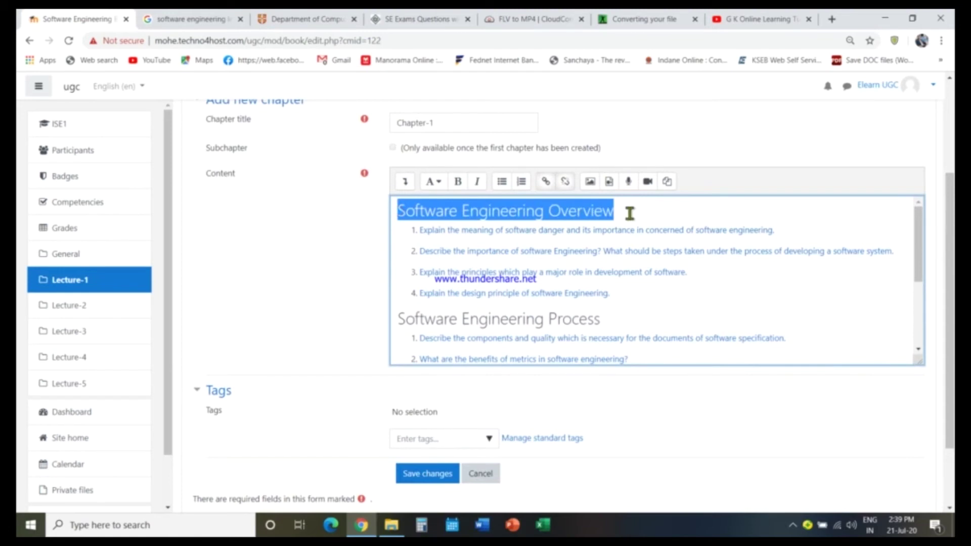
{"action": "left_click", "coordinate": [405, 182]}
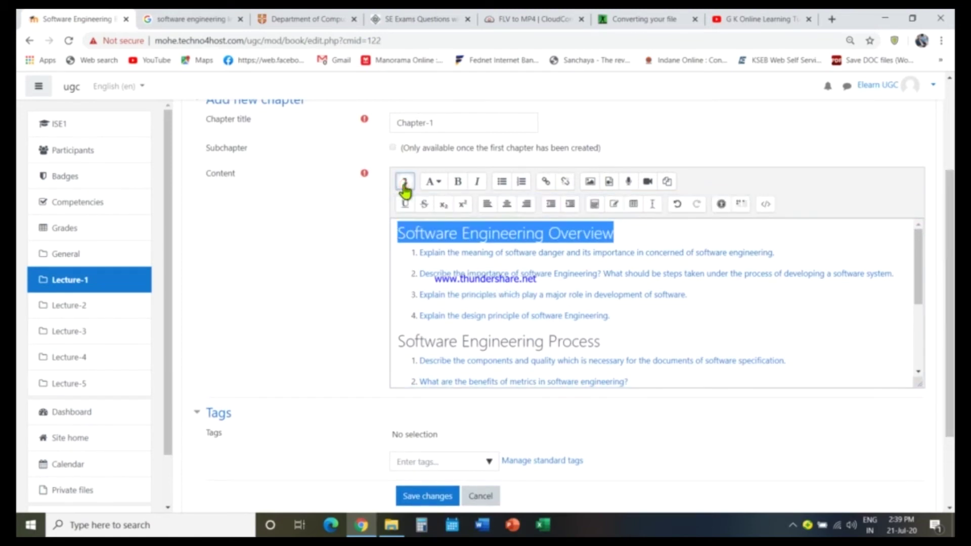
{"action": "left_click", "coordinate": [507, 204]}
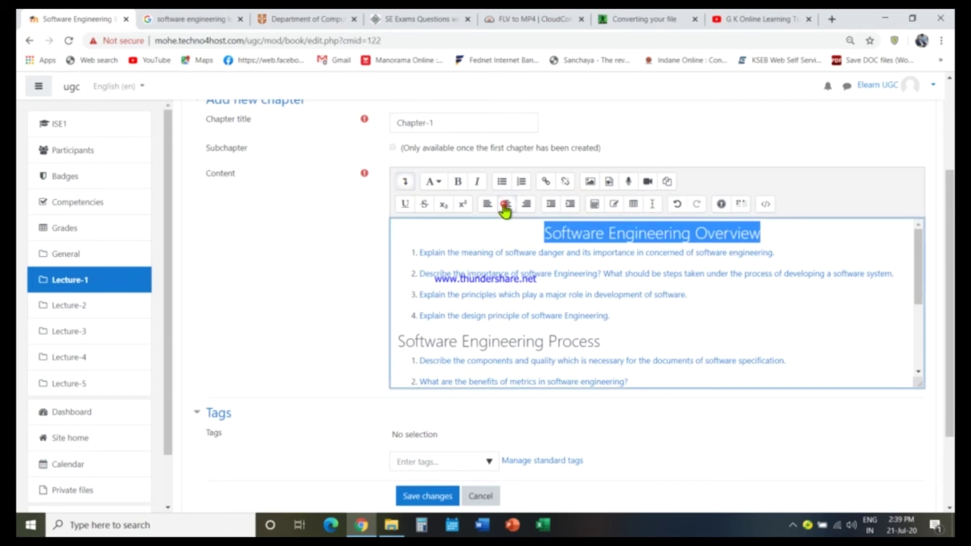
{"action": "left_click", "coordinate": [458, 183]}
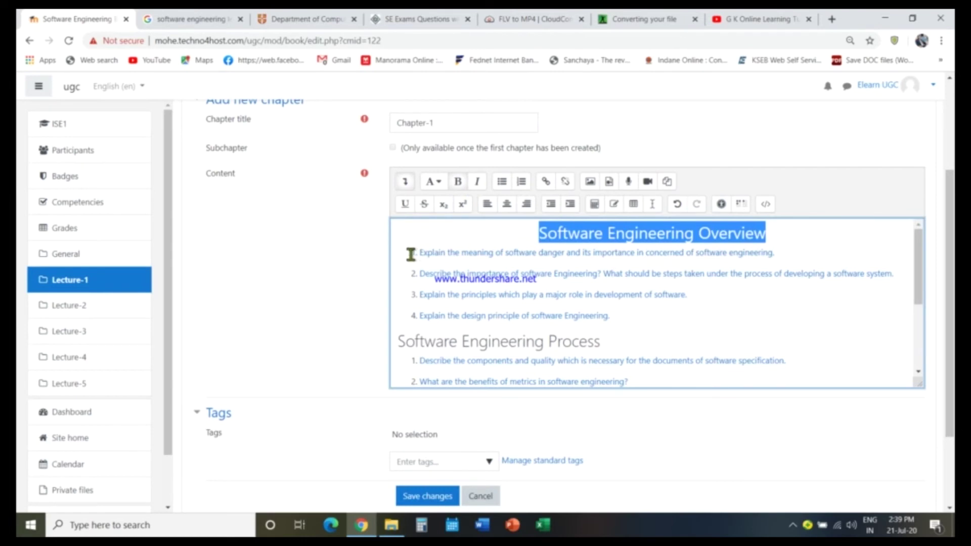
{"action": "right_click", "coordinate": [484, 255]}
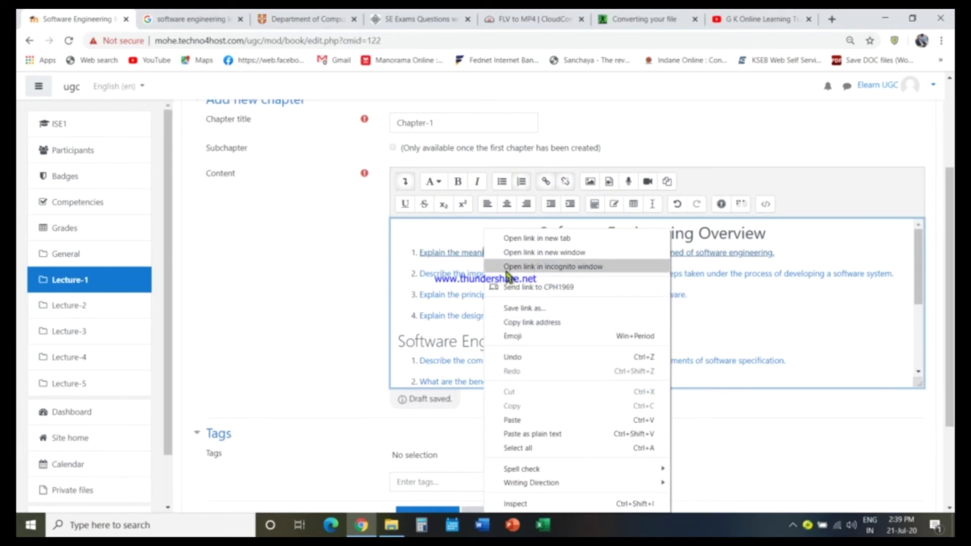
{"action": "left_click", "coordinate": [421, 238]}
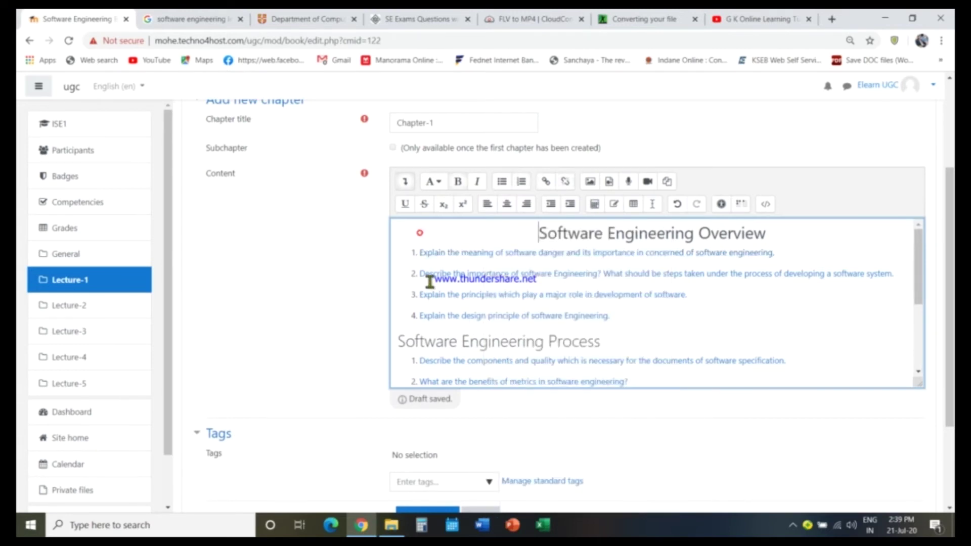
Centre and bold the "Software Engineering Process" heading, and save the chapter to view it in the book
{"action": "left_click", "coordinate": [401, 340]}
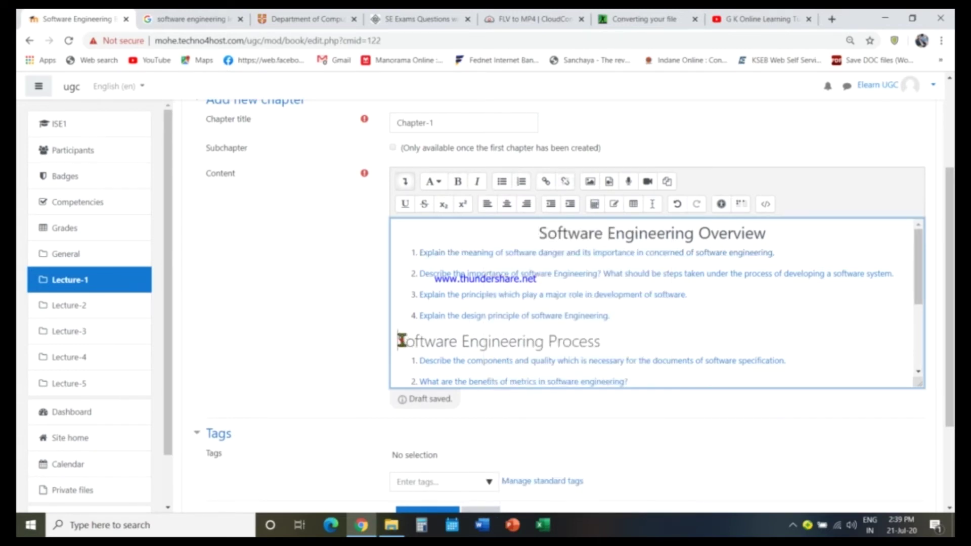
{"action": "left_click", "coordinate": [507, 207]}
{"action": "left_click_drag", "start_coordinate": [547, 347], "coordinate": [760, 342]}
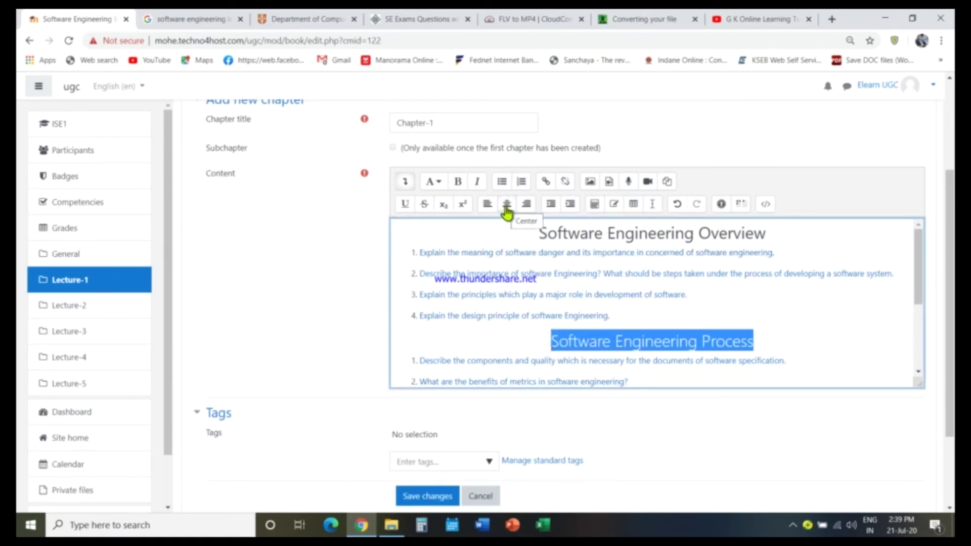
{"action": "left_click", "coordinate": [458, 181]}
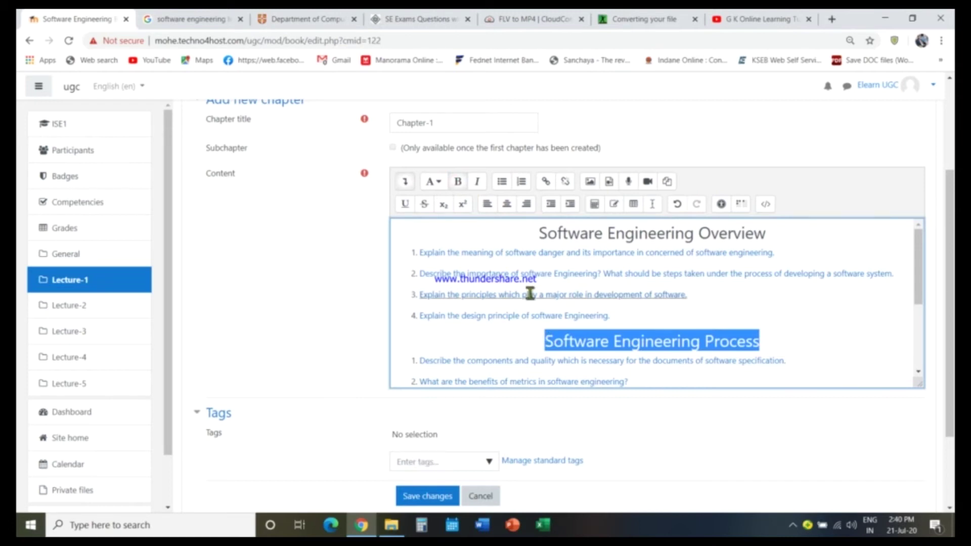
{"action": "left_click", "coordinate": [418, 500]}
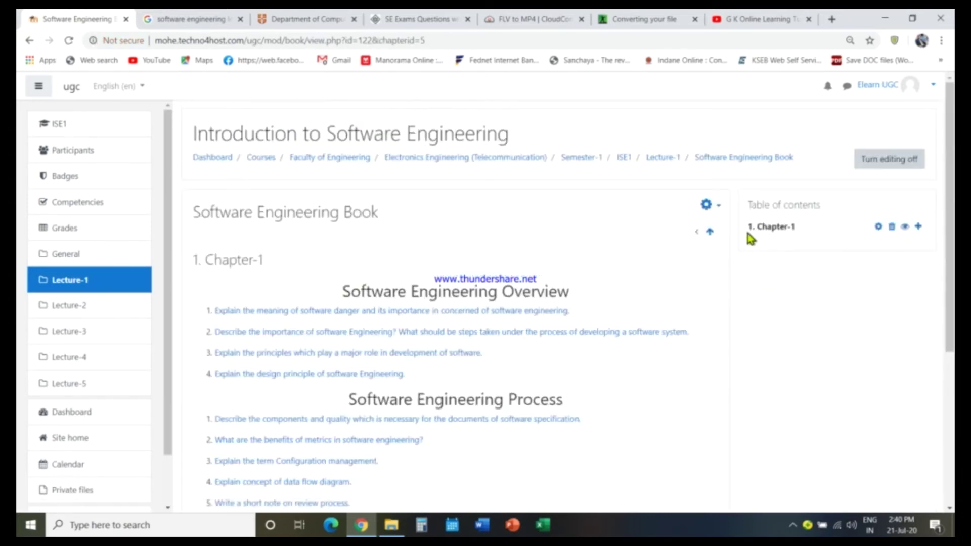
{"action": "scroll", "coordinate": [311, 250], "scroll_direction": "down", "scroll_amount": 4}
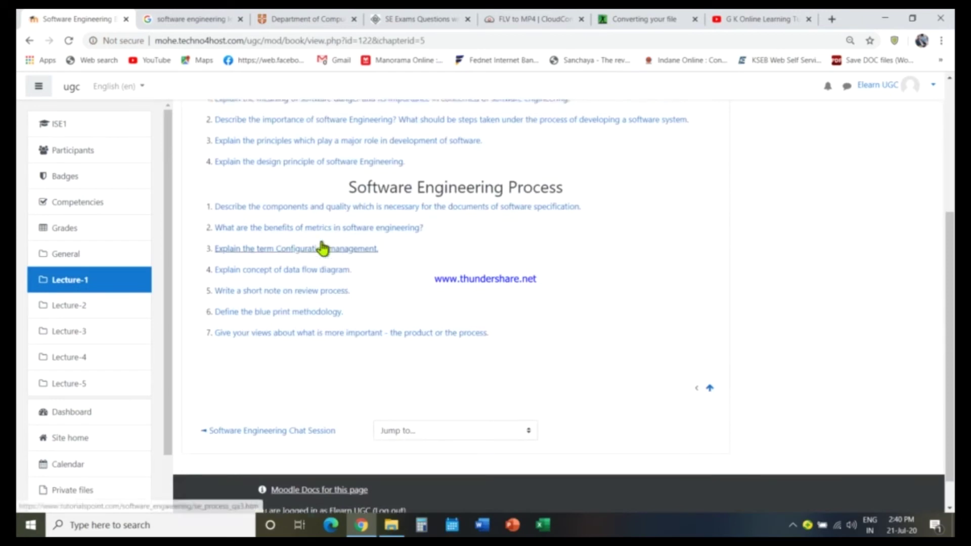
Start a new chapter after Chapter-1 in the Software Engineering Book and title it "Chapter-2"
{"action": "scroll", "coordinate": [322, 247], "scroll_direction": "up", "scroll_amount": 4}
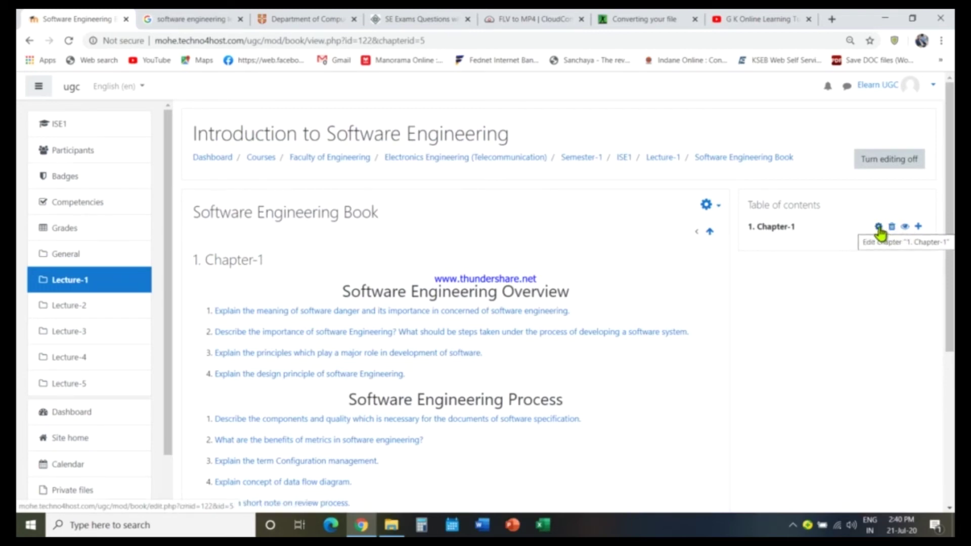
{"action": "left_click", "coordinate": [918, 227]}
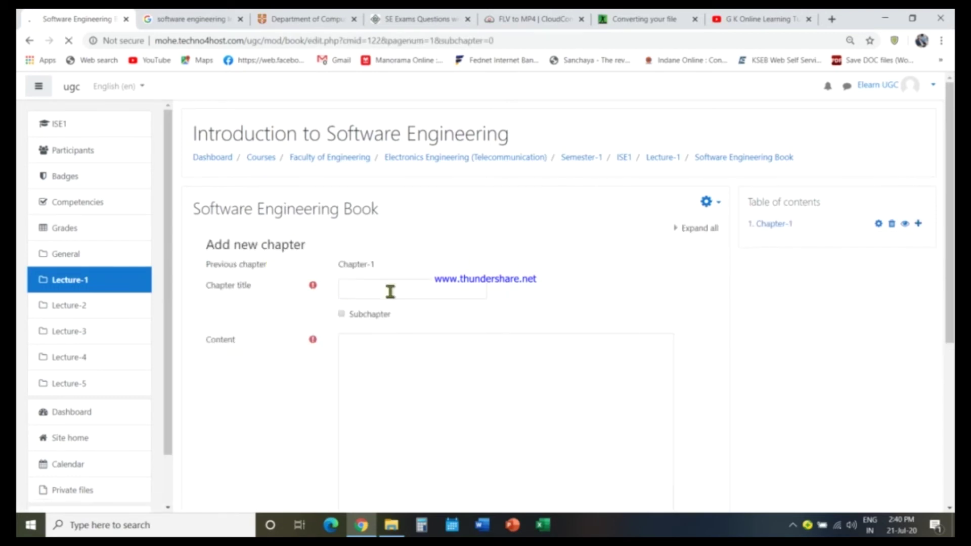
{"action": "left_click", "coordinate": [389, 291]}
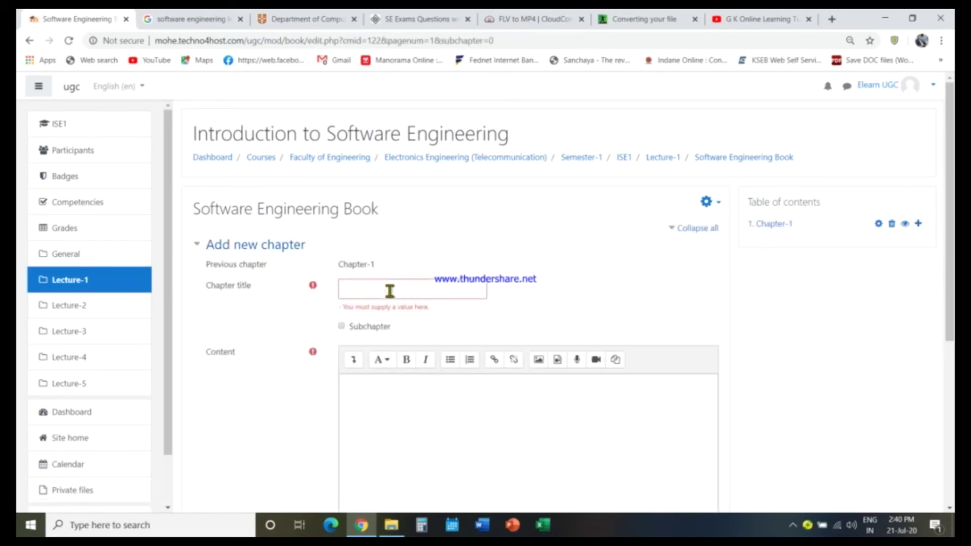
{"action": "type", "text": "C"}
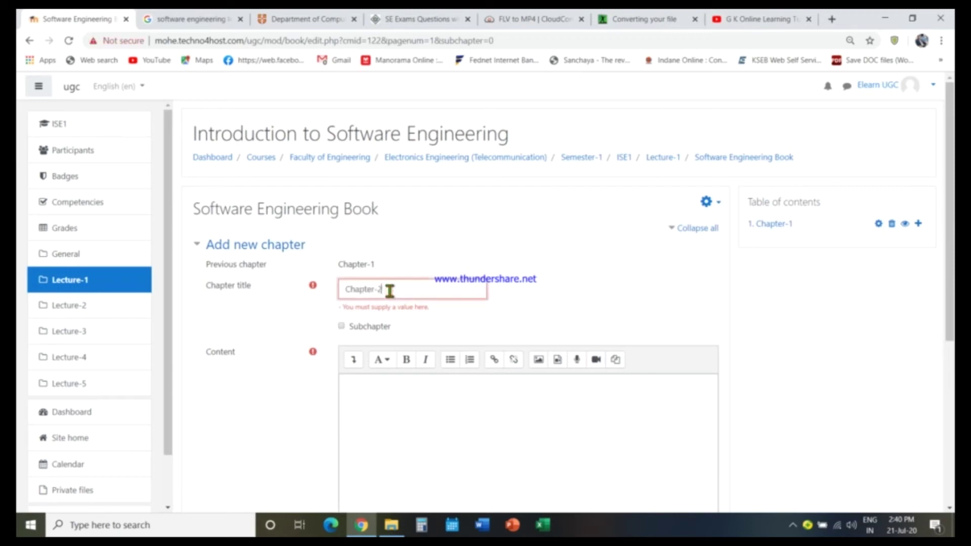
{"action": "type", "text": "hapter-2"}
{"action": "left_click", "coordinate": [364, 441]}
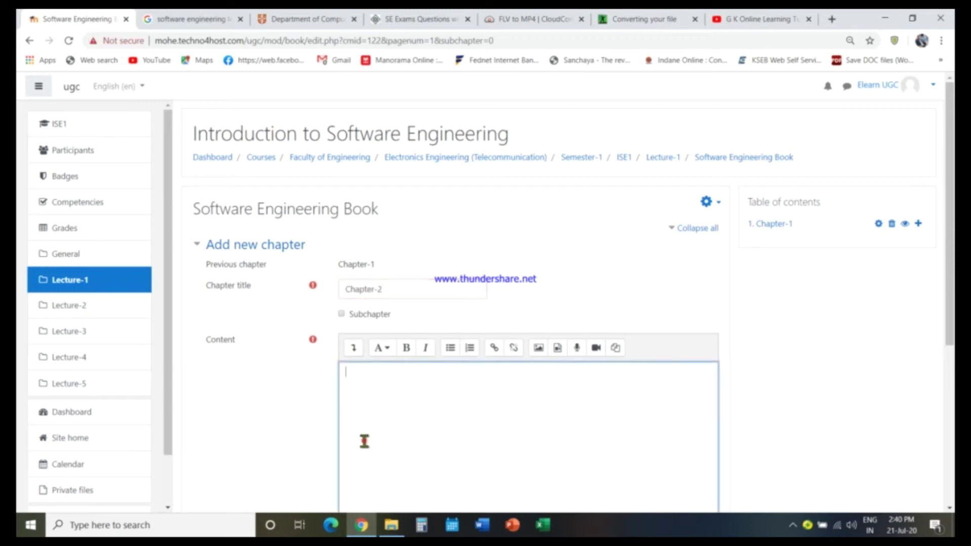
Copy the Software Engineering Quality heading with its eleven questions from the Tutorialspoint exam questions page
{"action": "left_click", "coordinate": [438, 19]}
{"action": "scroll", "coordinate": [419, 259], "scroll_direction": "down", "scroll_amount": 8}
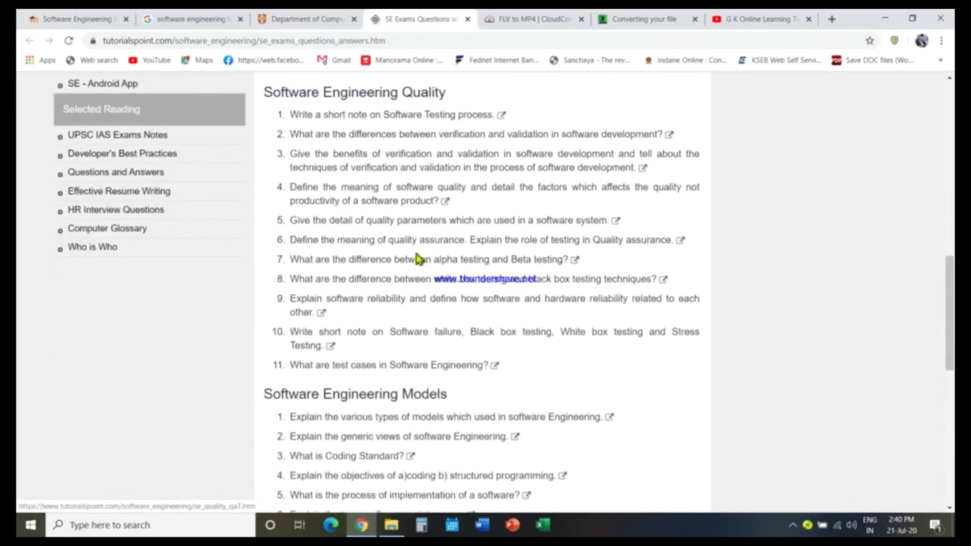
{"action": "left_click_drag", "start_coordinate": [262, 90], "coordinate": [524, 357]}
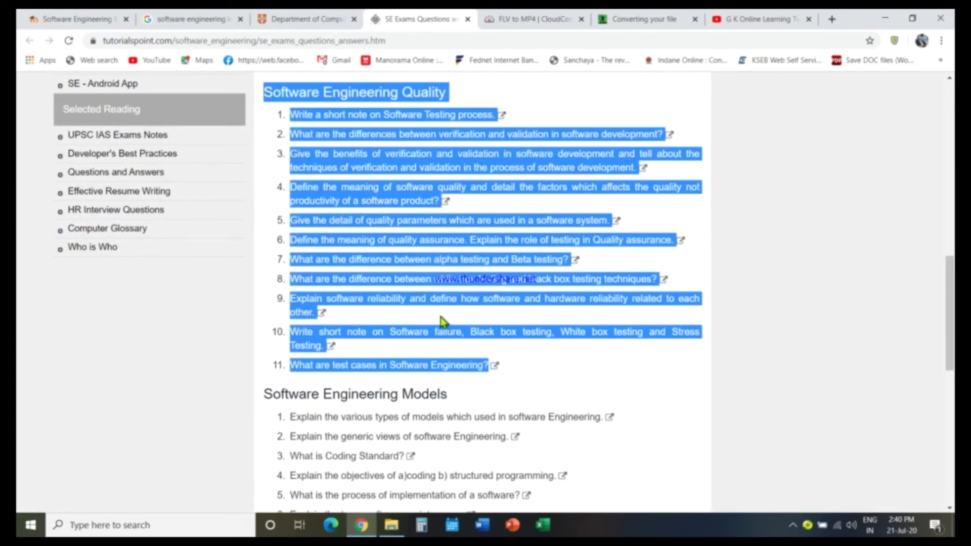
{"action": "right_click", "coordinate": [439, 299]}
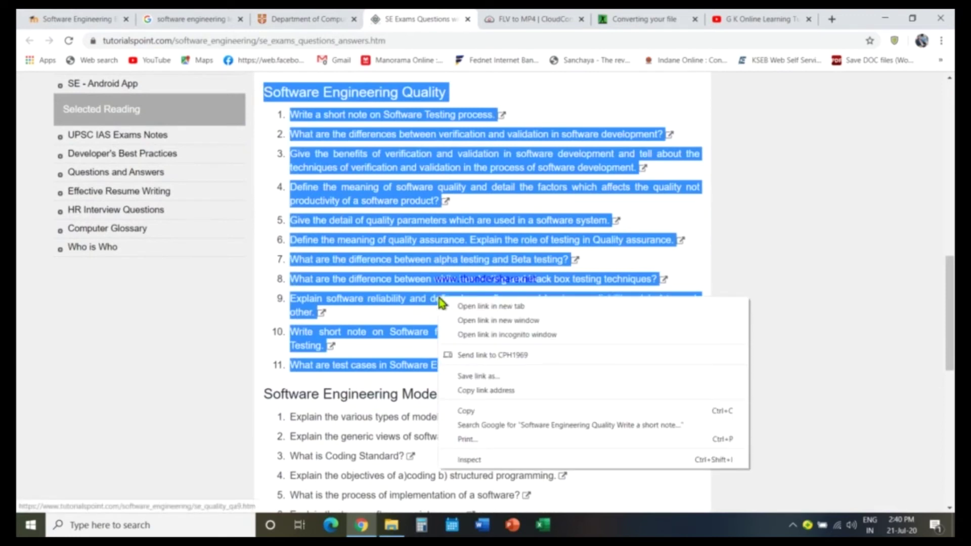
{"action": "left_click", "coordinate": [461, 411]}
Return to the Moodle chapter form and paste the copied Software Engineering Quality questions into the Chapter-2 content
{"action": "left_click", "coordinate": [81, 19]}
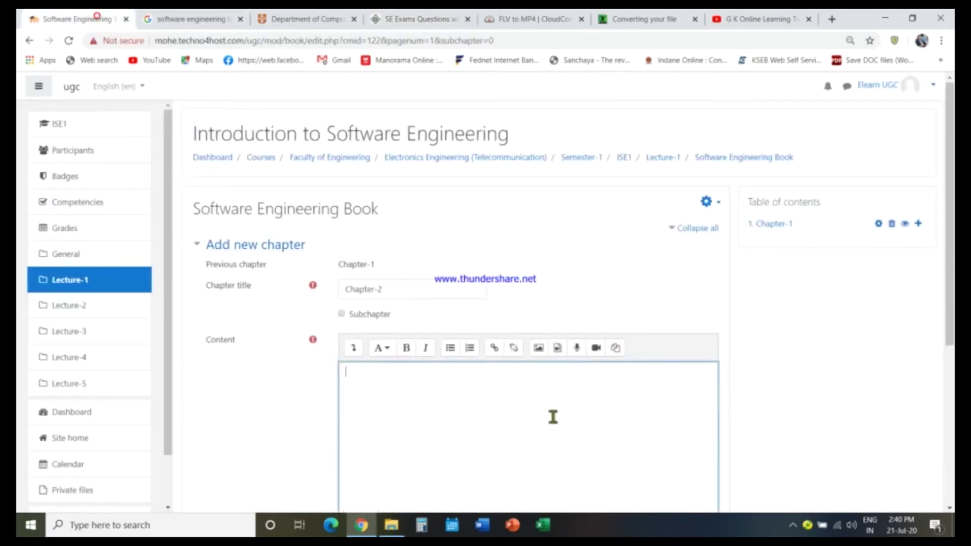
{"action": "right_click", "coordinate": [473, 415]}
{"action": "left_click", "coordinate": [502, 326]}
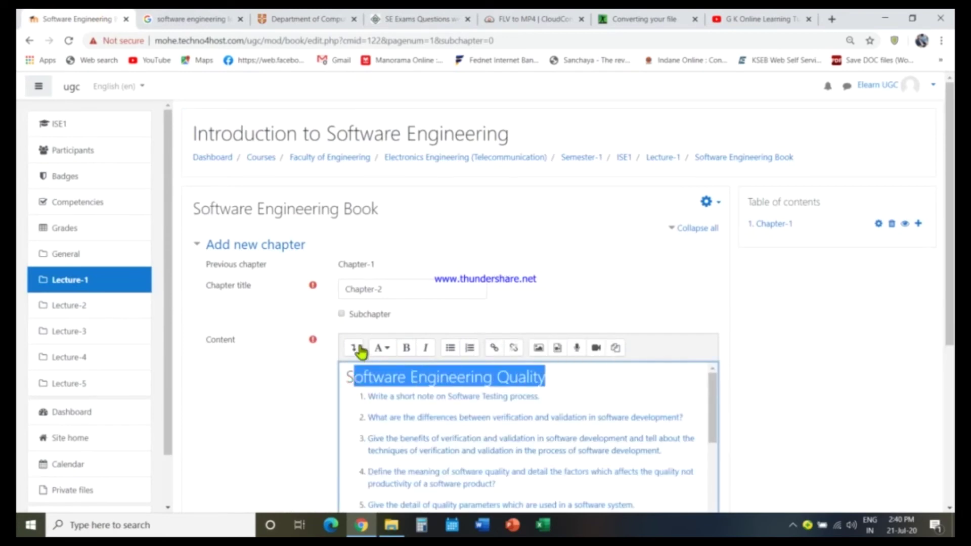
Make the "Software Engineering Quality" heading bold and centred, and save Chapter-2
{"action": "left_click_drag", "start_coordinate": [346, 376], "coordinate": [553, 379]}
{"action": "left_click", "coordinate": [407, 349]}
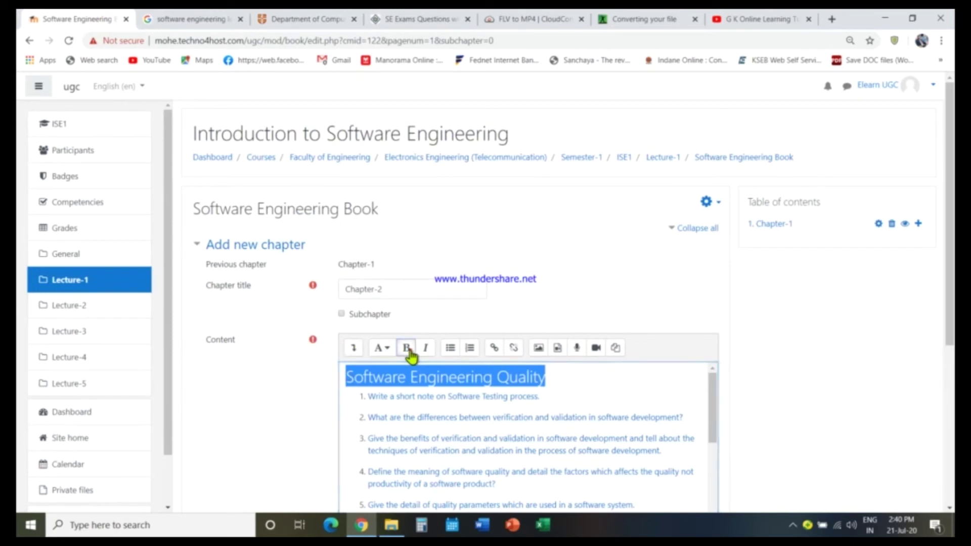
{"action": "left_click", "coordinate": [354, 348]}
{"action": "left_click", "coordinate": [455, 374]}
{"action": "scroll", "coordinate": [455, 381], "scroll_direction": "down", "scroll_amount": 5}
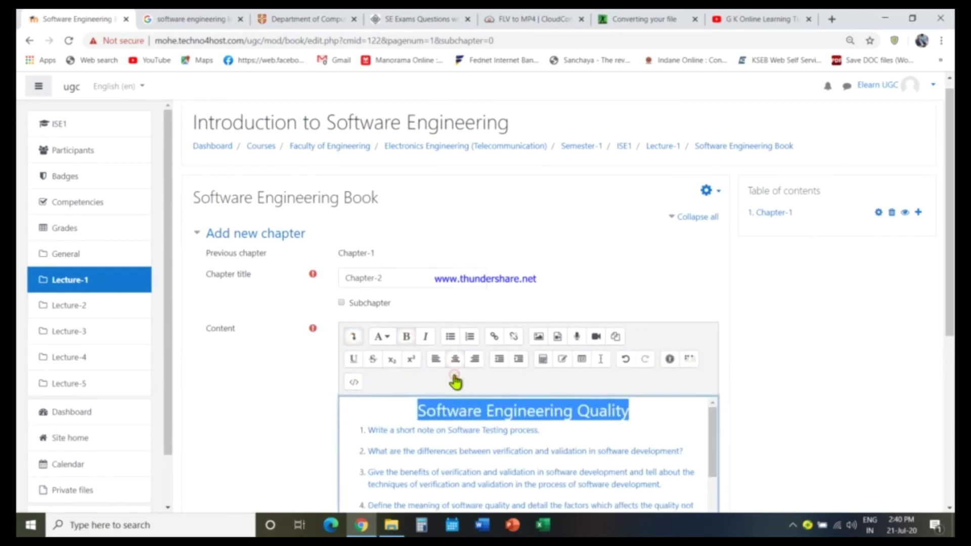
{"action": "left_click", "coordinate": [364, 462]}
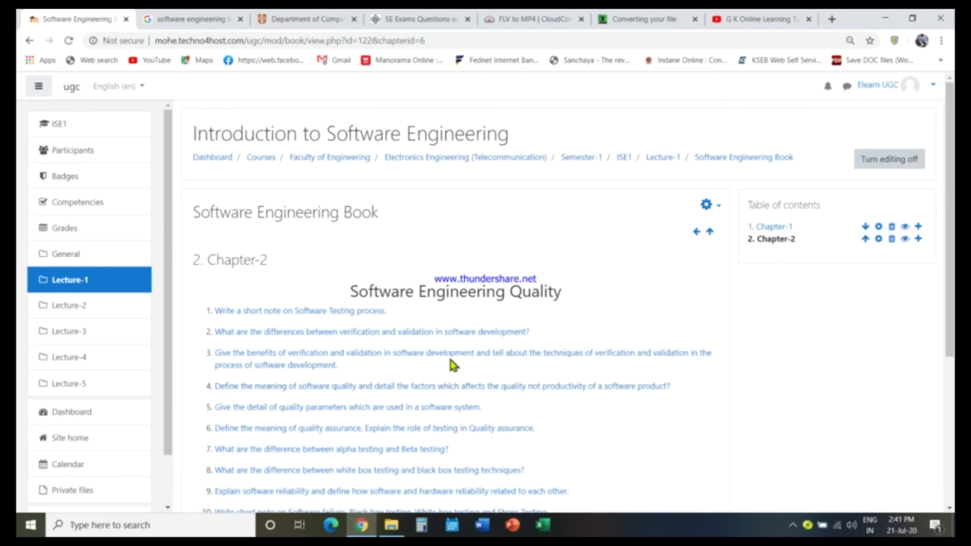
Start another chapter after Chapter-2 in the book and title it "Chapter-3"
{"action": "scroll", "coordinate": [470, 347], "scroll_direction": "down", "scroll_amount": 4}
{"action": "scroll", "coordinate": [472, 348], "scroll_direction": "up", "scroll_amount": 4}
{"action": "left_click", "coordinate": [918, 240]}
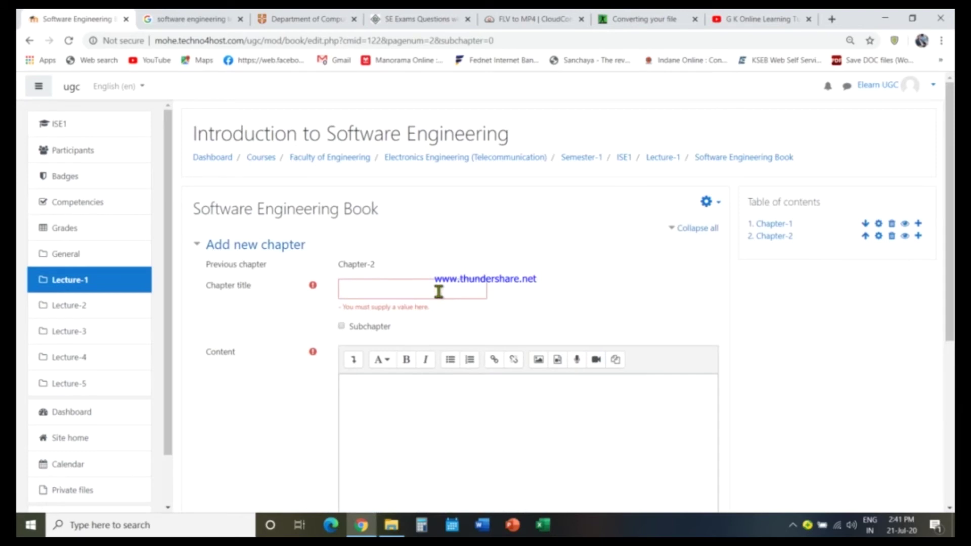
{"action": "type", "text": "Chapter-3"}
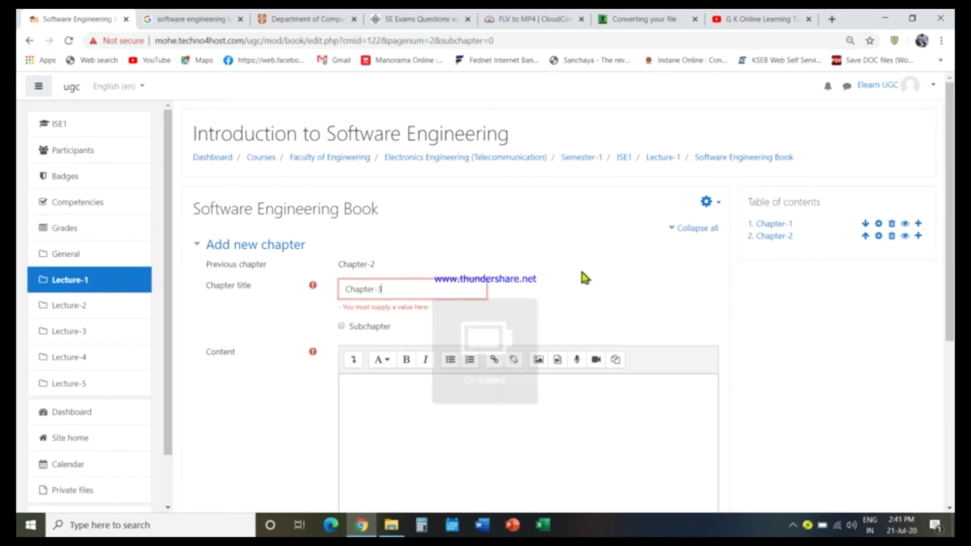
{"action": "scroll", "coordinate": [579, 266], "scroll_direction": "down", "scroll_amount": 5}
{"action": "left_click", "coordinate": [417, 219]}
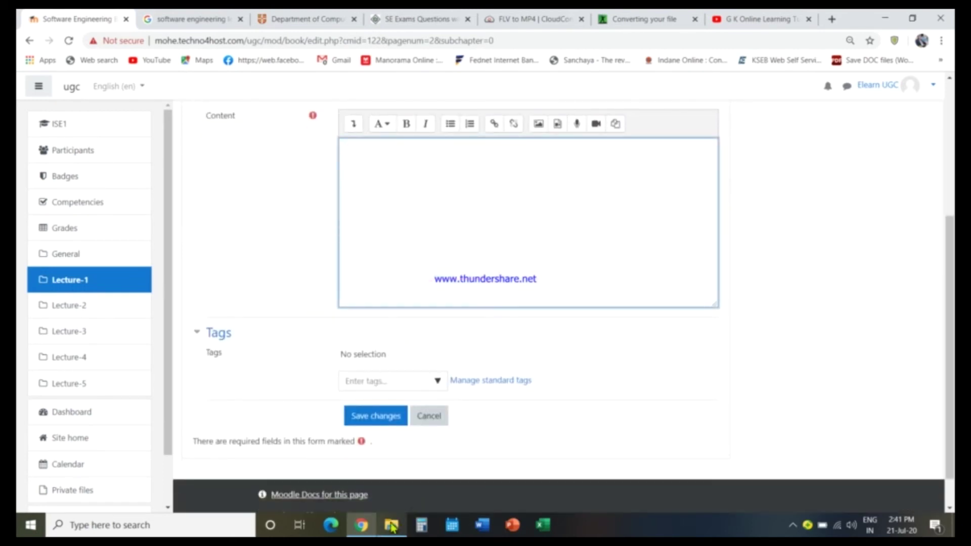
Copy the Software Engineering Models heading with its eight questions from the Tutorialspoint exam questions page
{"action": "left_click", "coordinate": [404, 19]}
{"action": "scroll", "coordinate": [396, 316], "scroll_direction": "down", "scroll_amount": 4}
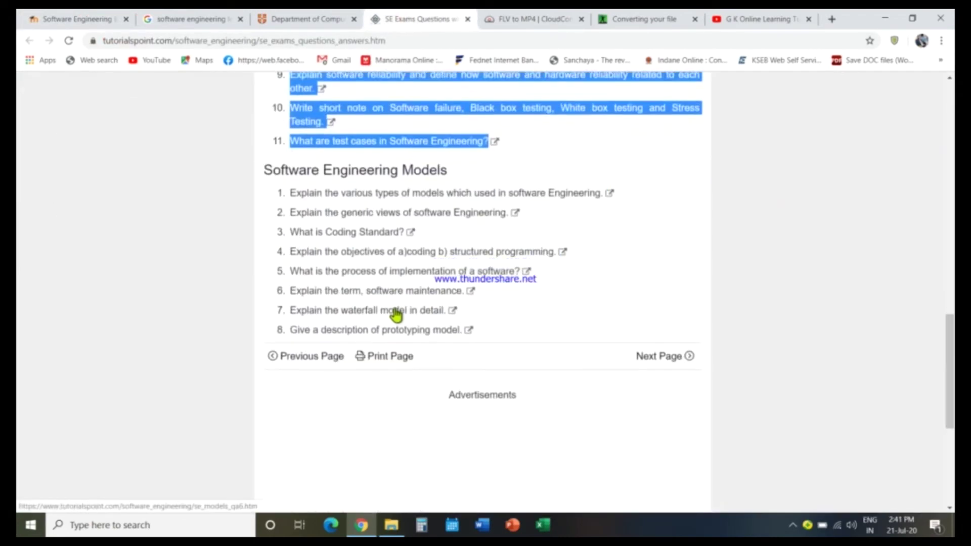
{"action": "left_click_drag", "start_coordinate": [265, 171], "coordinate": [457, 338]}
{"action": "right_click", "coordinate": [450, 334]}
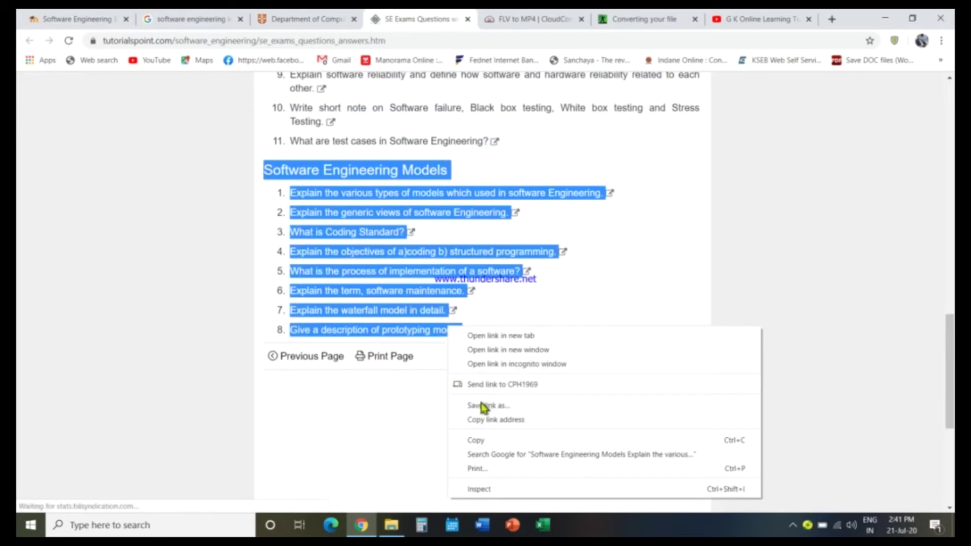
{"action": "left_click", "coordinate": [486, 441]}
Return to the Moodle chapter form and paste the copied Software Engineering Models questions into the Chapter-3 content
{"action": "left_click", "coordinate": [81, 19]}
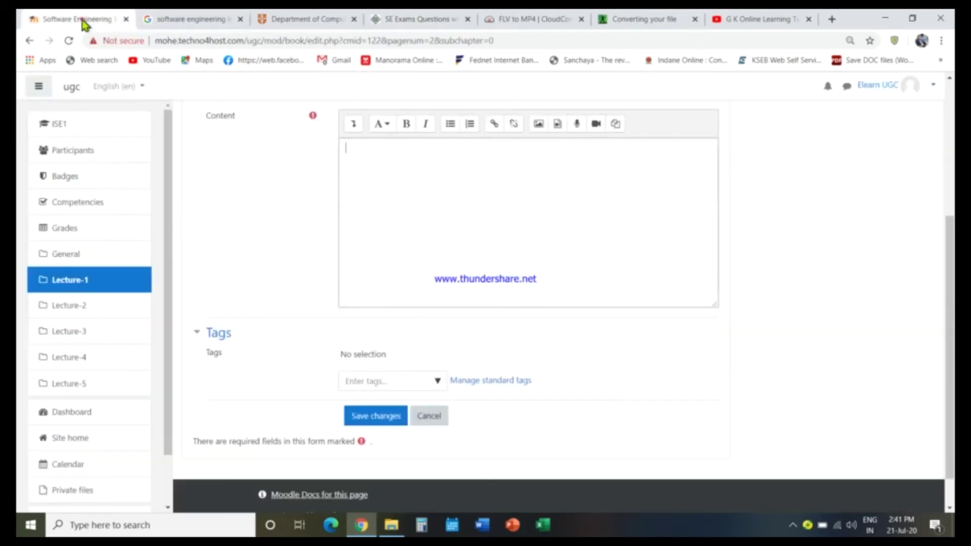
{"action": "right_click", "coordinate": [411, 175]}
{"action": "left_click", "coordinate": [432, 271]}
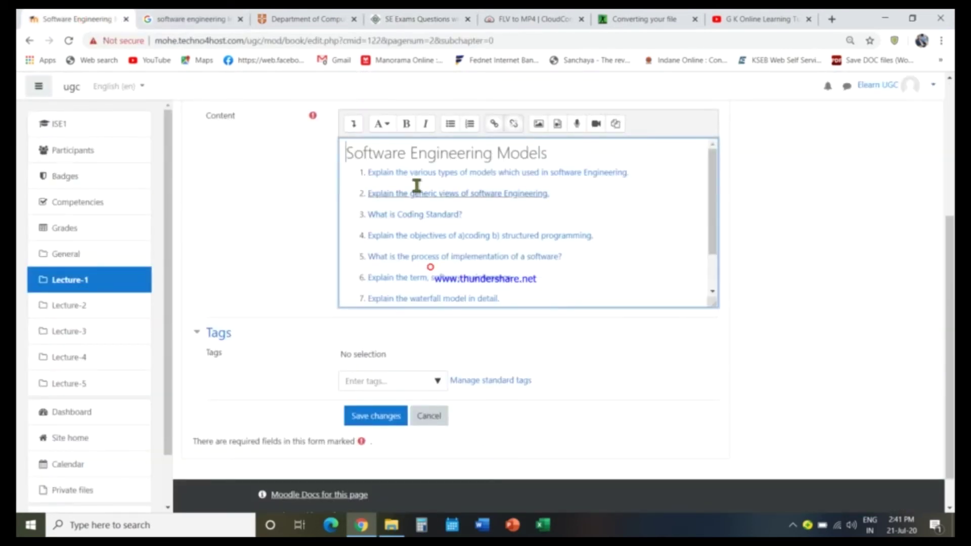
Centre the "Software Engineering Models" heading in the Chapter-3 content and make it bold
{"action": "left_click", "coordinate": [426, 152]}
{"action": "left_click", "coordinate": [354, 123]}
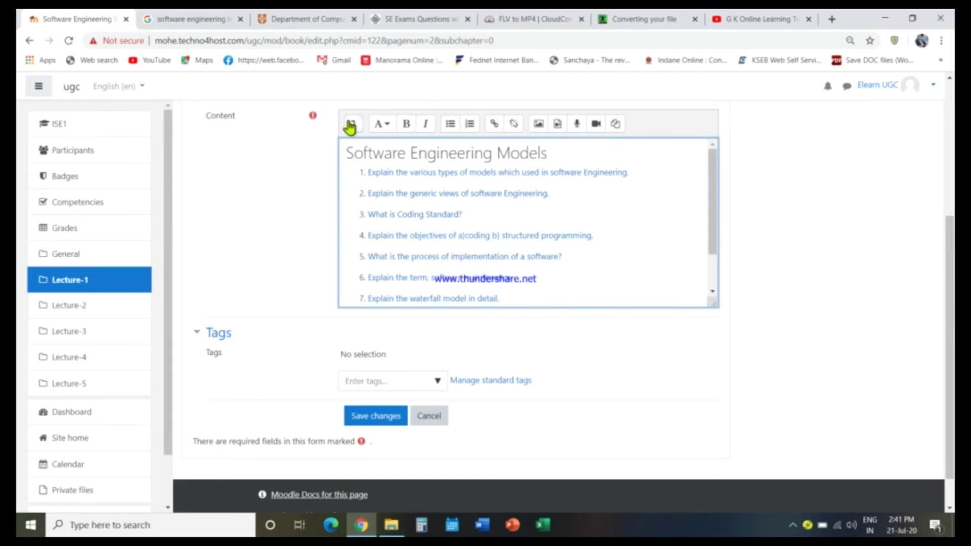
{"action": "left_click", "coordinate": [456, 147]}
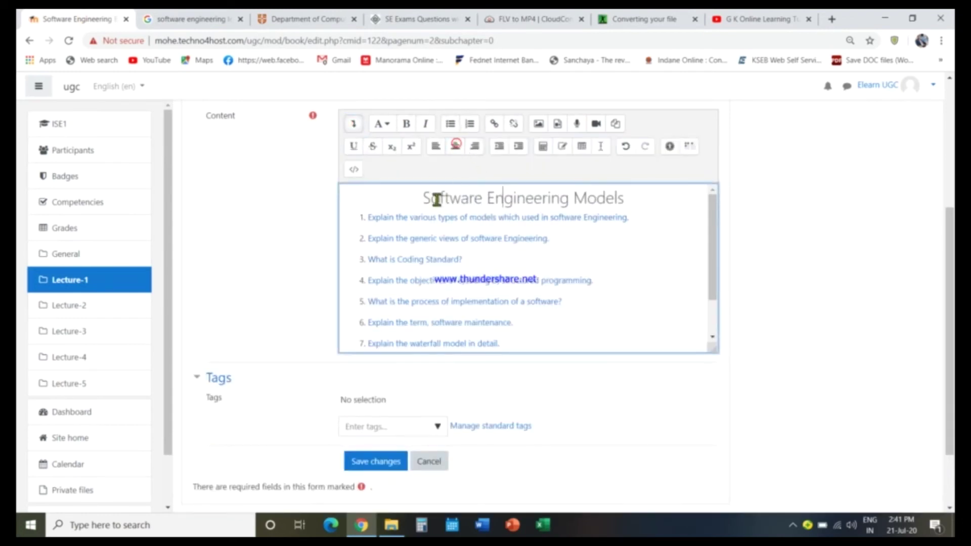
{"action": "left_click_drag", "start_coordinate": [420, 198], "coordinate": [676, 208]}
{"action": "left_click", "coordinate": [676, 207]}
{"action": "left_click_drag", "start_coordinate": [422, 198], "coordinate": [624, 198]}
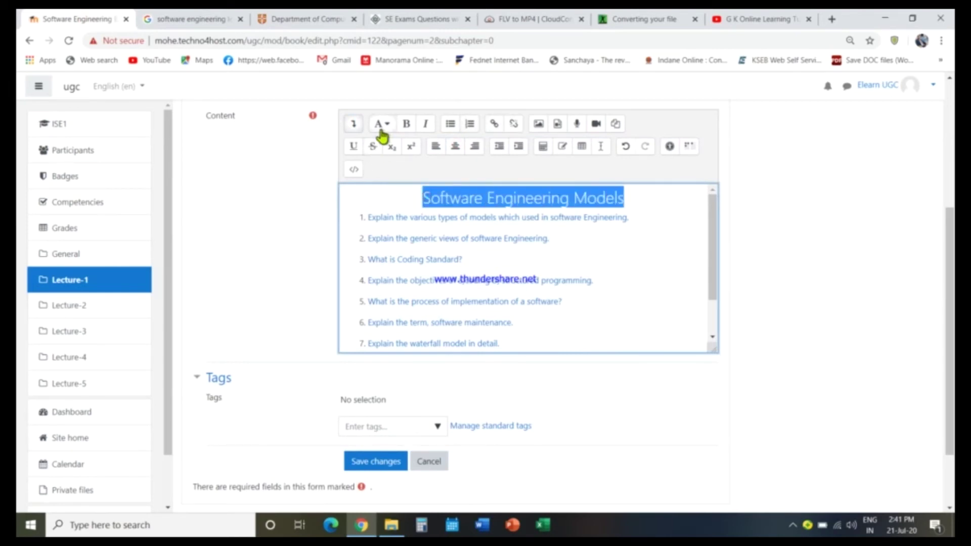
{"action": "left_click", "coordinate": [405, 124]}
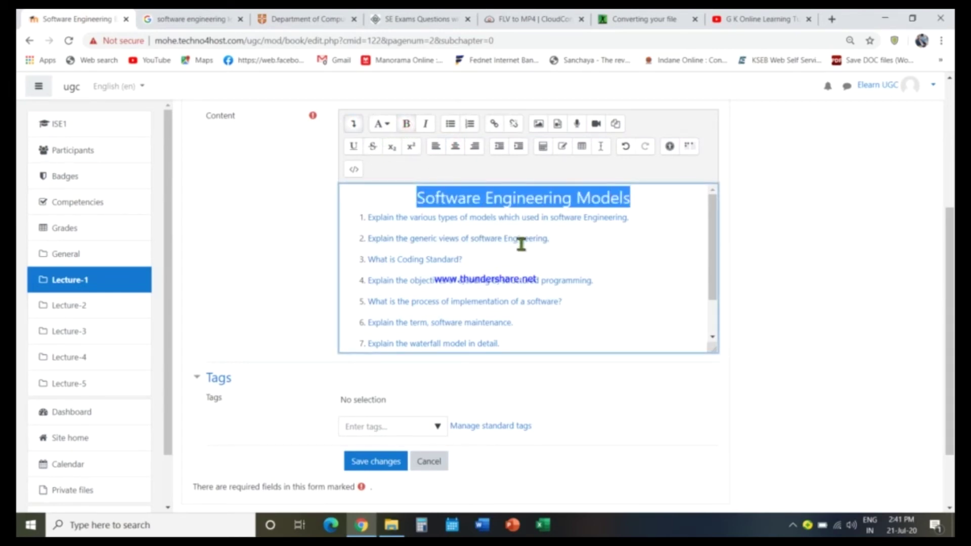
Add an empty unnumbered line below the last question, "Give a description of prototyping model."
{"action": "scroll", "coordinate": [526, 283], "scroll_direction": "down", "scroll_amount": 1}
{"action": "left_click", "coordinate": [531, 314]}
{"action": "key", "text": "Return"}
{"action": "key", "text": "Return"}
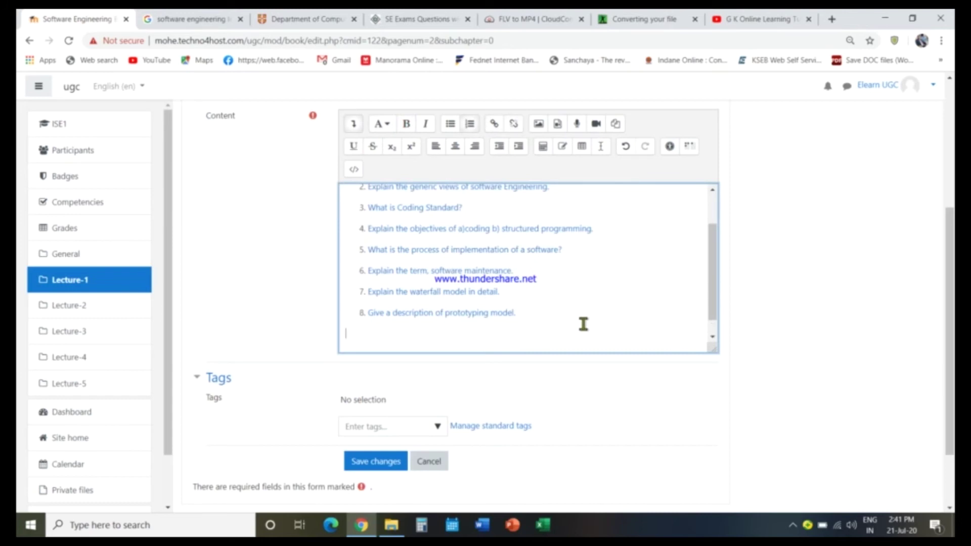
Upload 13.Fund.Soft.png from the BOOK COVER-SCREEN SHOT folder on drive E: as an image for the Chapter-3 content
{"action": "left_click", "coordinate": [537, 127]}
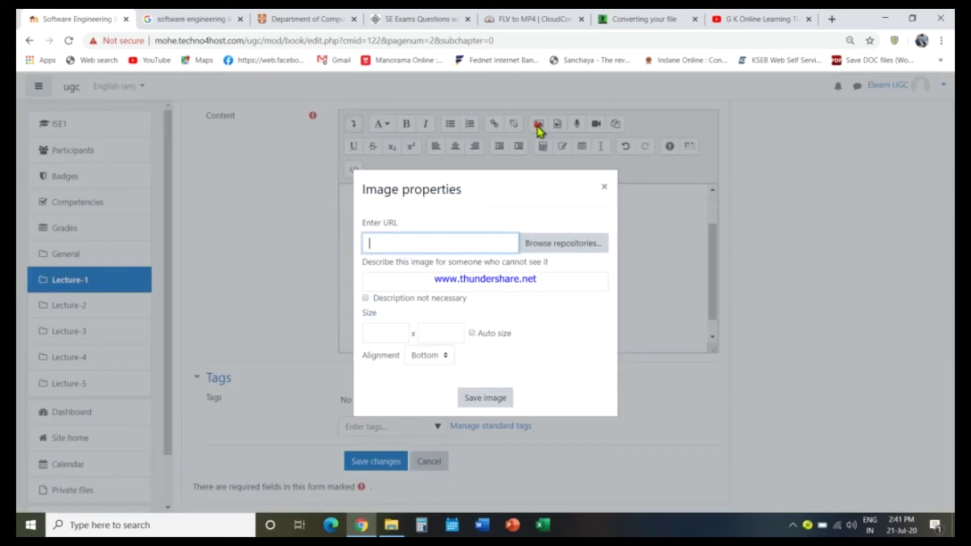
{"action": "left_click", "coordinate": [554, 244]}
{"action": "left_click", "coordinate": [332, 260]}
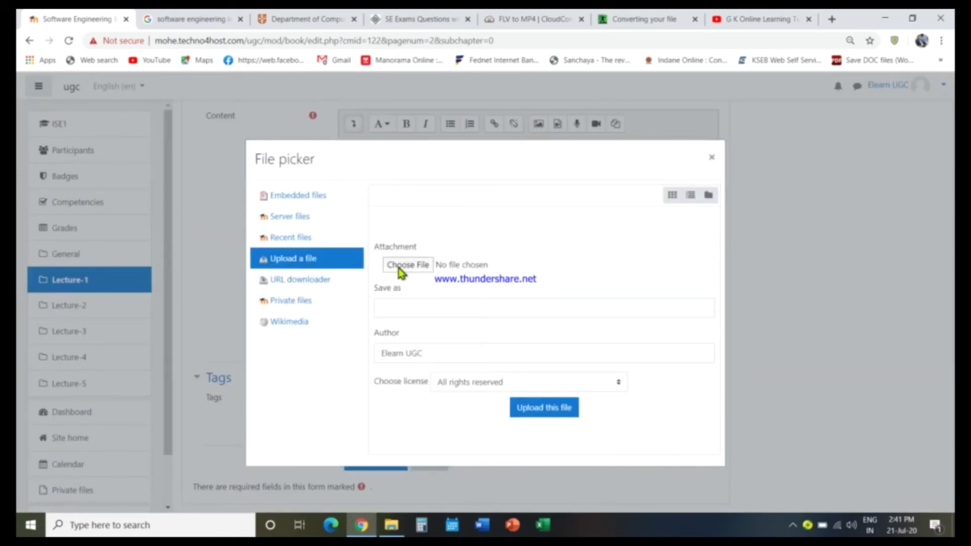
{"action": "left_click", "coordinate": [399, 267]}
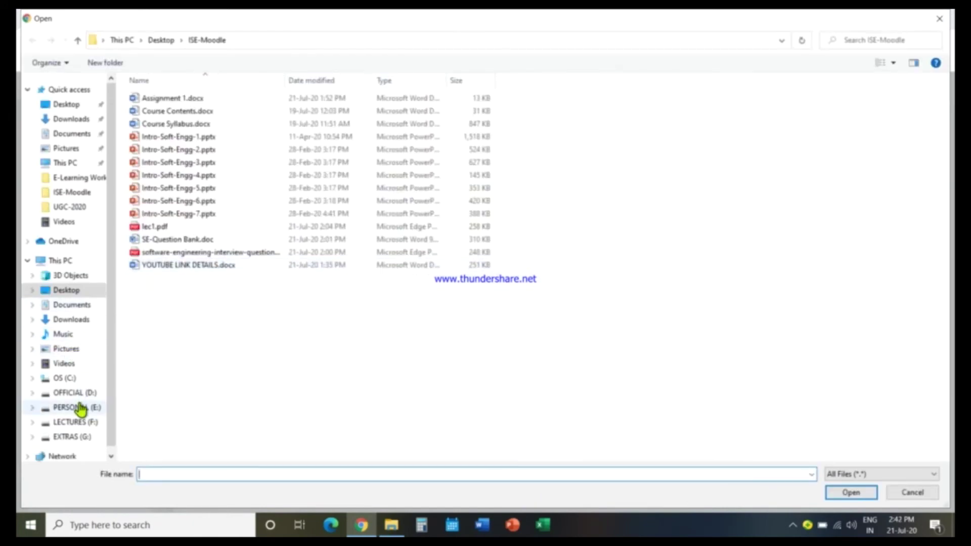
{"action": "left_click", "coordinate": [80, 407]}
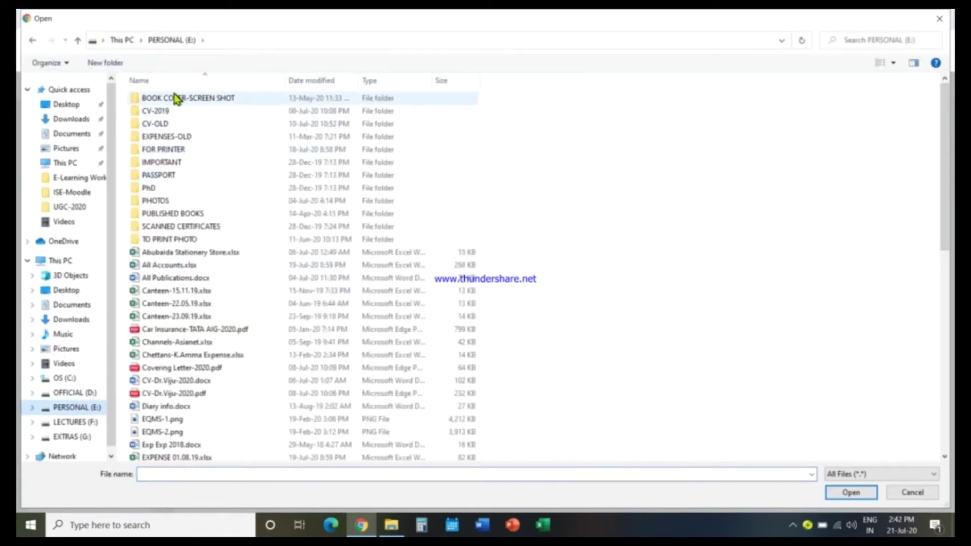
{"action": "double_click", "coordinate": [173, 97]}
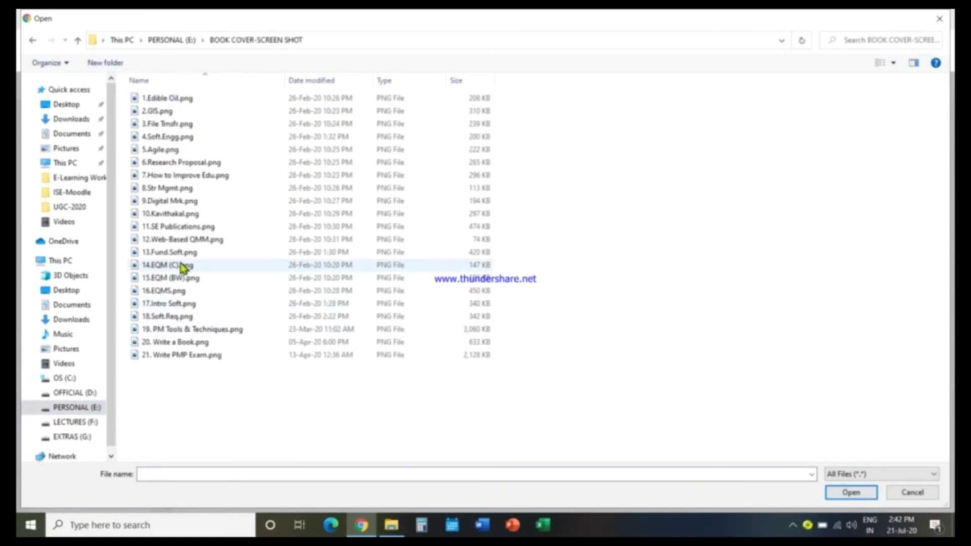
{"action": "left_click", "coordinate": [178, 255]}
{"action": "left_click", "coordinate": [842, 493]}
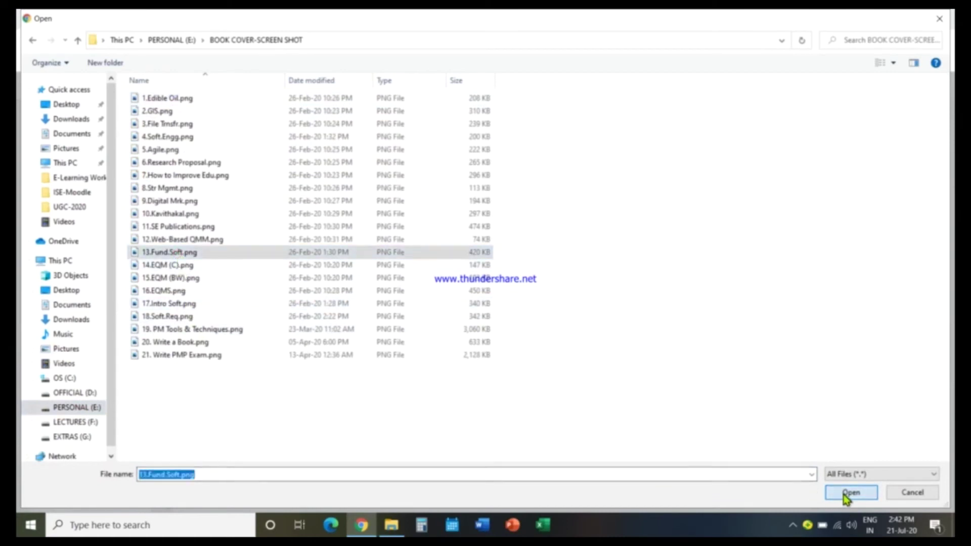
{"action": "left_click", "coordinate": [546, 414]}
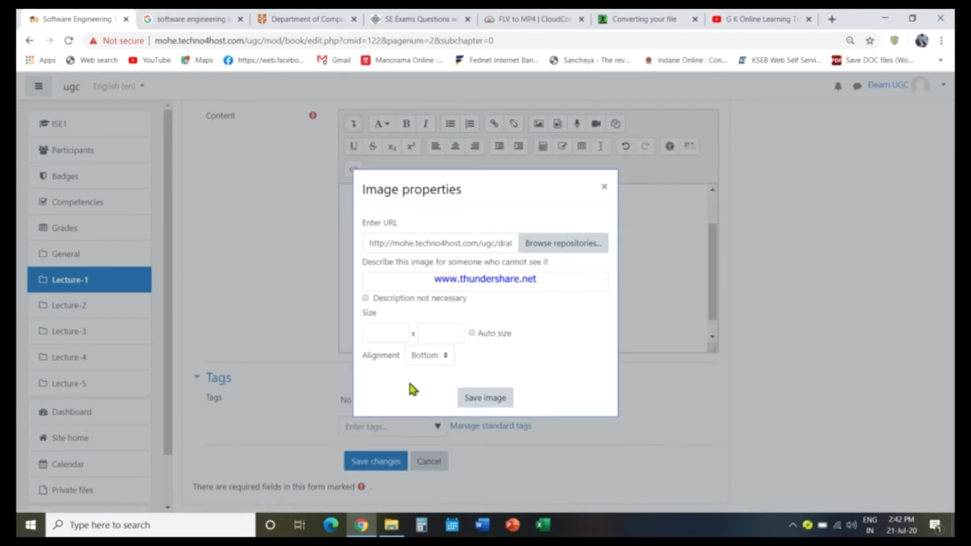
Give the uploaded image the description "Fundamentals of Software Engineering" and insert it into the Chapter-3 content
{"action": "left_click", "coordinate": [494, 399]}
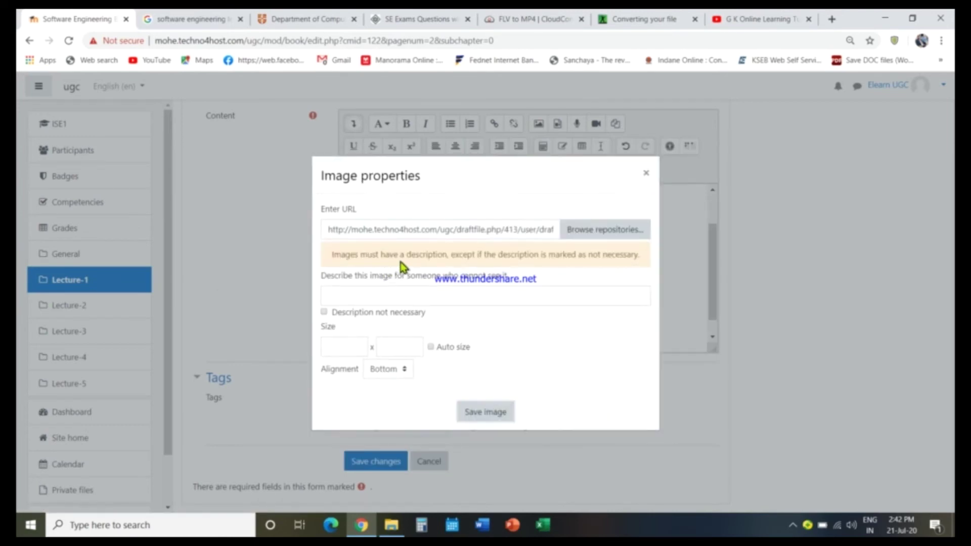
{"action": "left_click", "coordinate": [419, 293]}
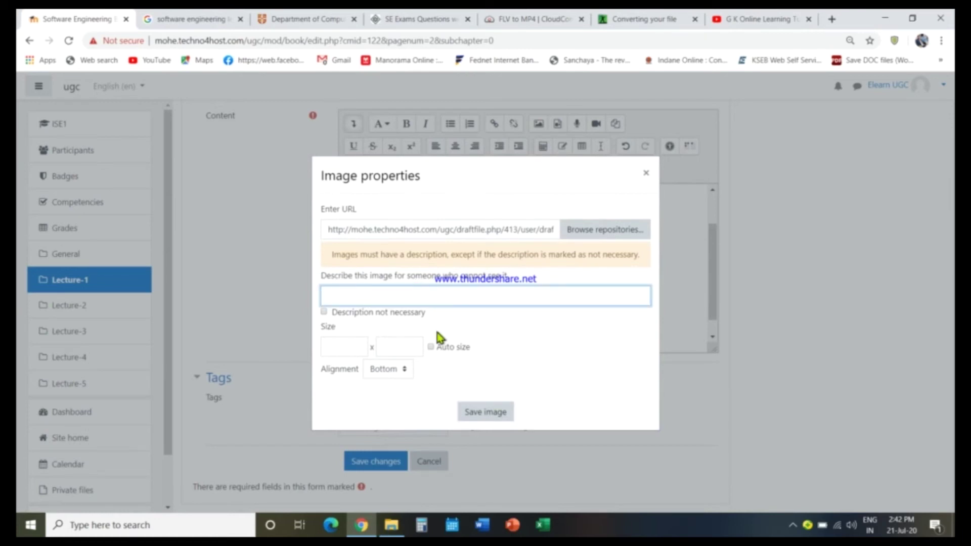
{"action": "type", "text": "Fundamentals of Software"}
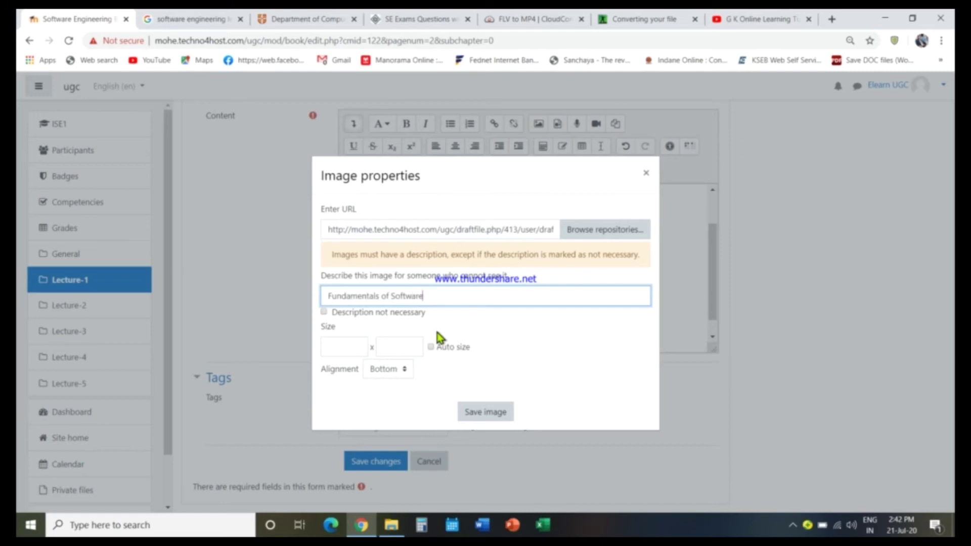
{"action": "type", "text": " Engineerring"}
{"action": "key", "text": "BackSpace"}
{"action": "key", "text": "BackSpace"}
{"action": "key", "text": "BackSpace"}
{"action": "type", "text": "ing"}
{"action": "left_click", "coordinate": [475, 417]}
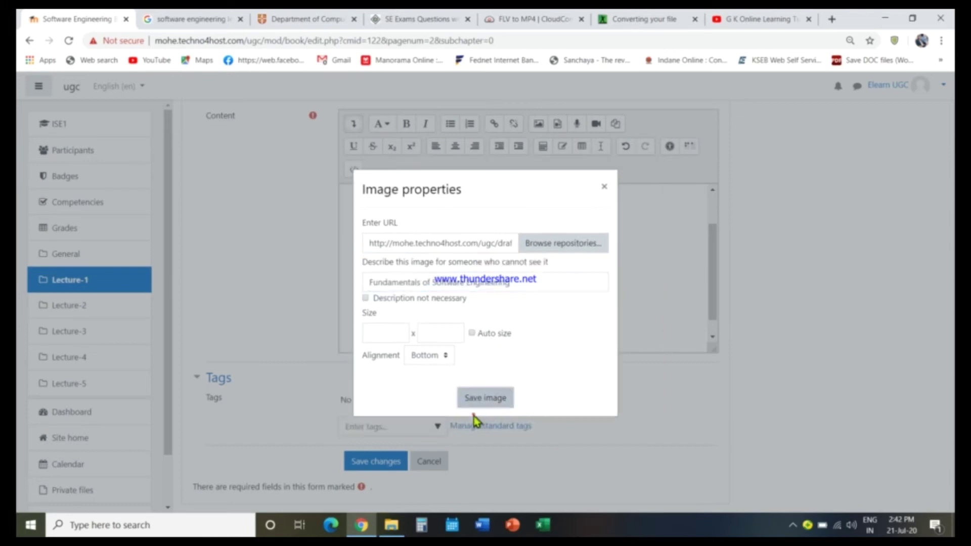
{"action": "left_click", "coordinate": [475, 397]}
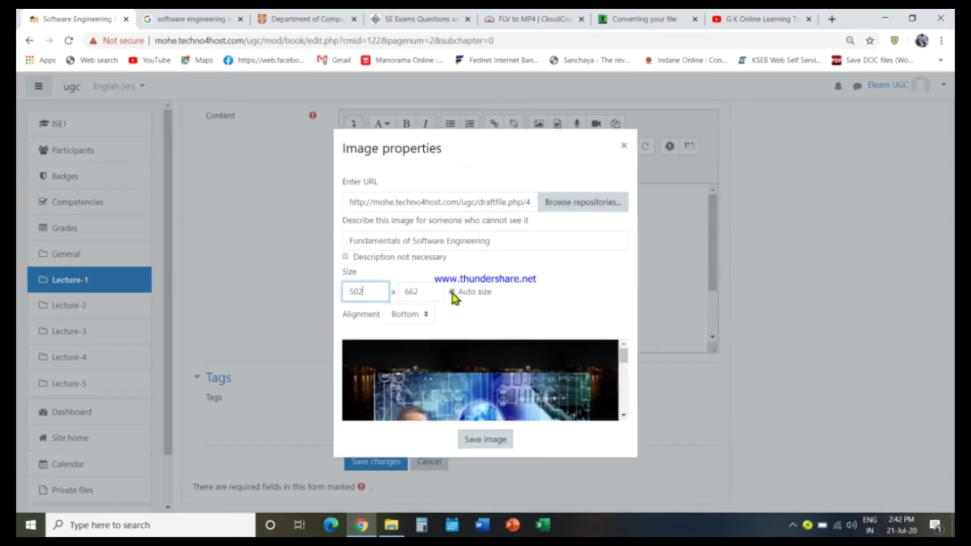
{"action": "left_click", "coordinate": [484, 438]}
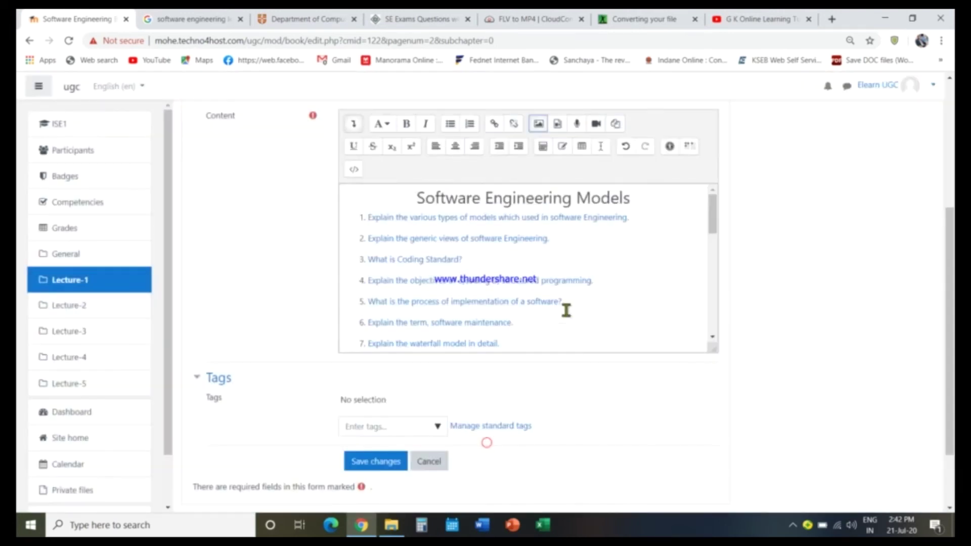
Check the inserted book cover in the Chapter-3 content and add an empty line below it
{"action": "scroll", "coordinate": [566, 310], "scroll_direction": "down", "scroll_amount": 5}
{"action": "scroll", "coordinate": [566, 310], "scroll_direction": "up", "scroll_amount": 2}
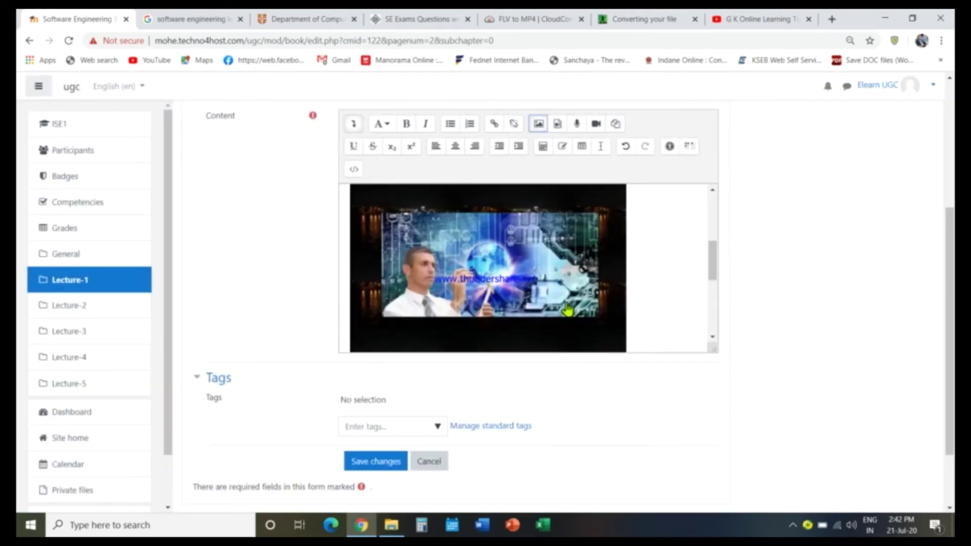
{"action": "scroll", "coordinate": [567, 310], "scroll_direction": "up", "scroll_amount": 3}
{"action": "scroll", "coordinate": [566, 310], "scroll_direction": "down", "scroll_amount": 5}
{"action": "left_click", "coordinate": [630, 314]}
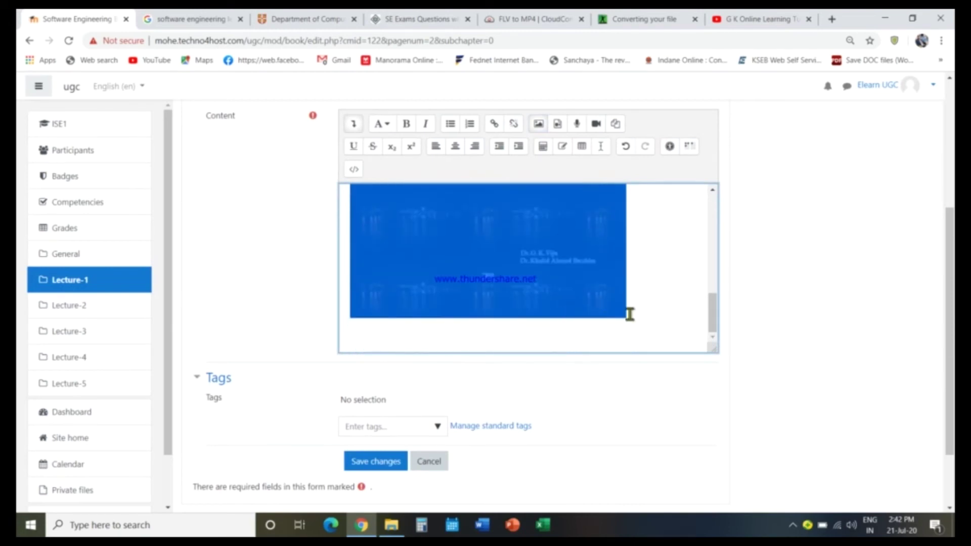
{"action": "left_click", "coordinate": [639, 315]}
{"action": "key", "text": "Return"}
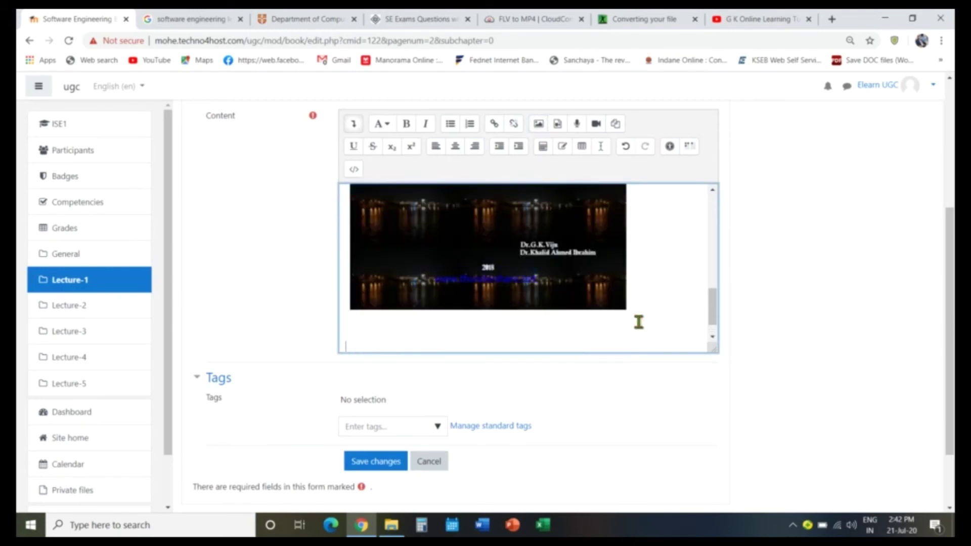
Try to upload the Official Promo Song MP3 from the FILMS > Songs folder on drive G: as linked media below the image
{"action": "left_click", "coordinate": [558, 130]}
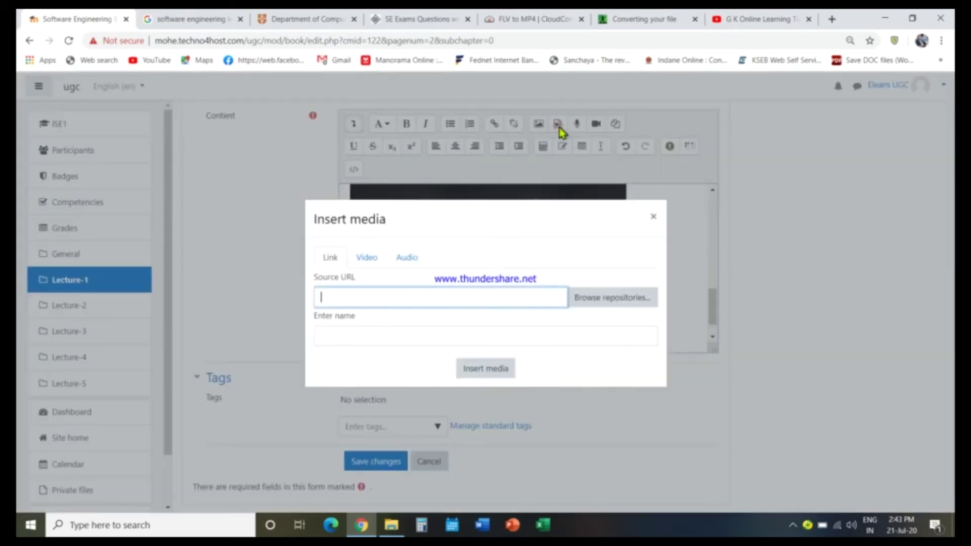
{"action": "left_click", "coordinate": [594, 301]}
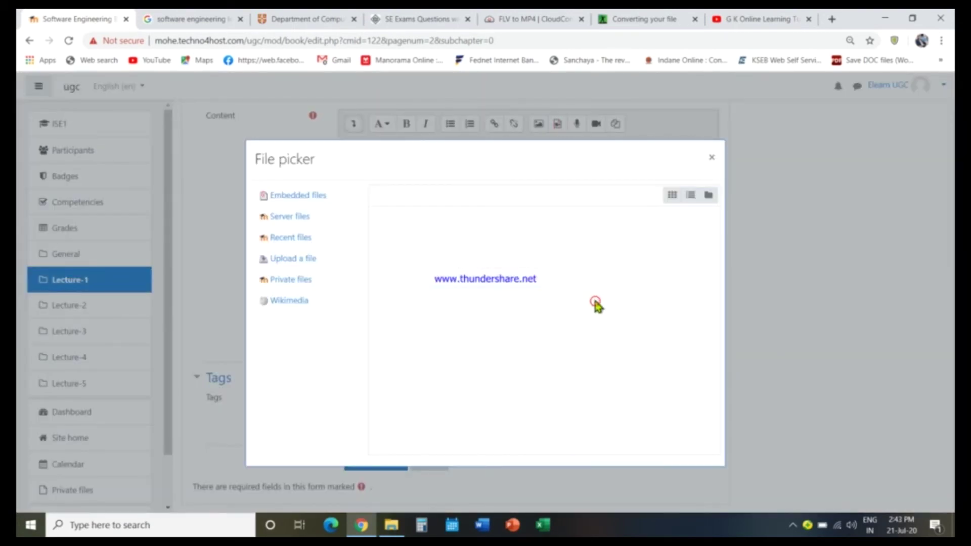
{"action": "left_click", "coordinate": [291, 258]}
{"action": "left_click", "coordinate": [415, 264]}
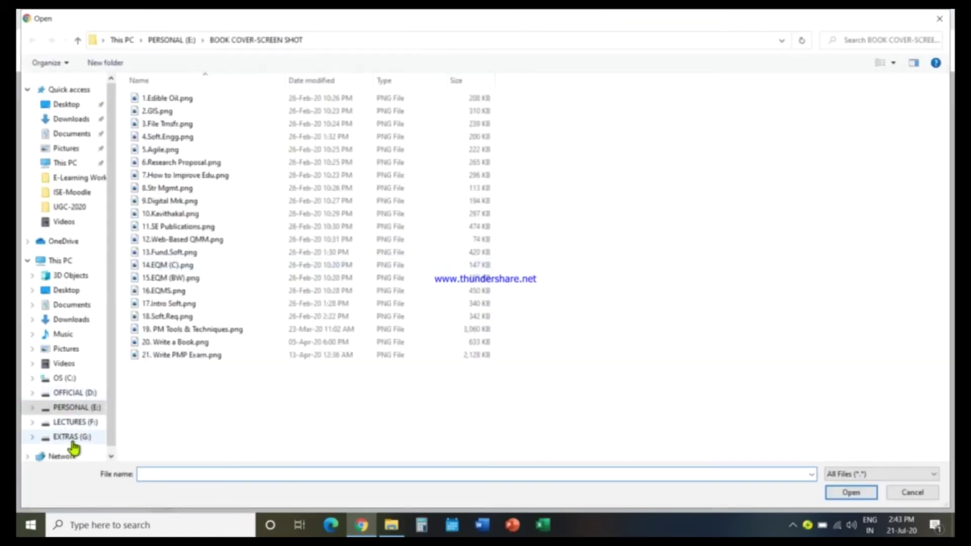
{"action": "left_click", "coordinate": [71, 438]}
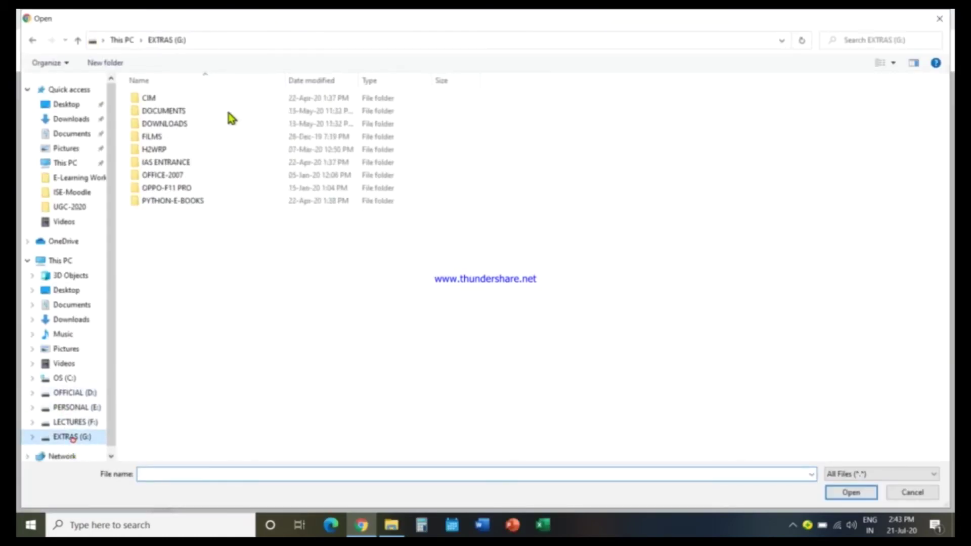
{"action": "double_click", "coordinate": [155, 136]}
{"action": "double_click", "coordinate": [156, 126]}
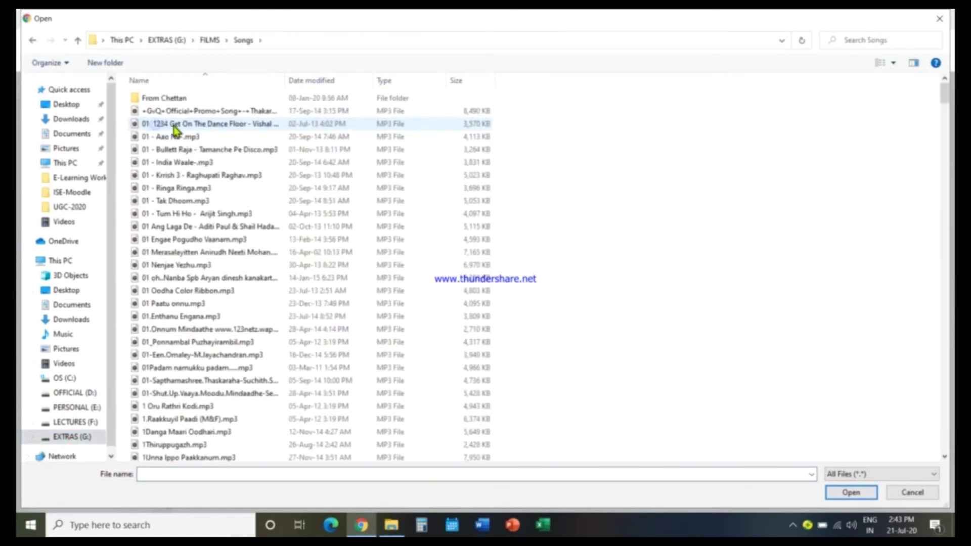
{"action": "left_click", "coordinate": [218, 111]}
{"action": "left_click", "coordinate": [857, 497]}
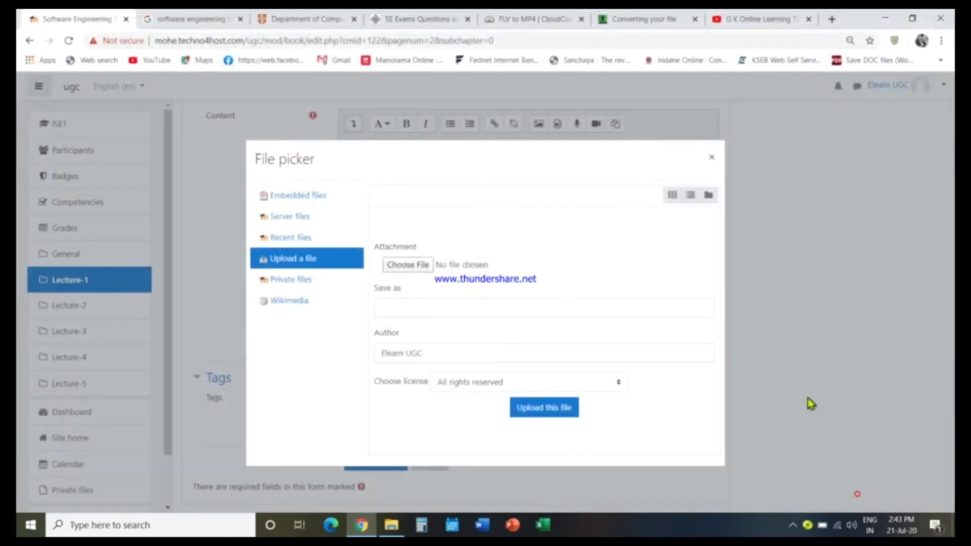
{"action": "left_click", "coordinate": [540, 410]}
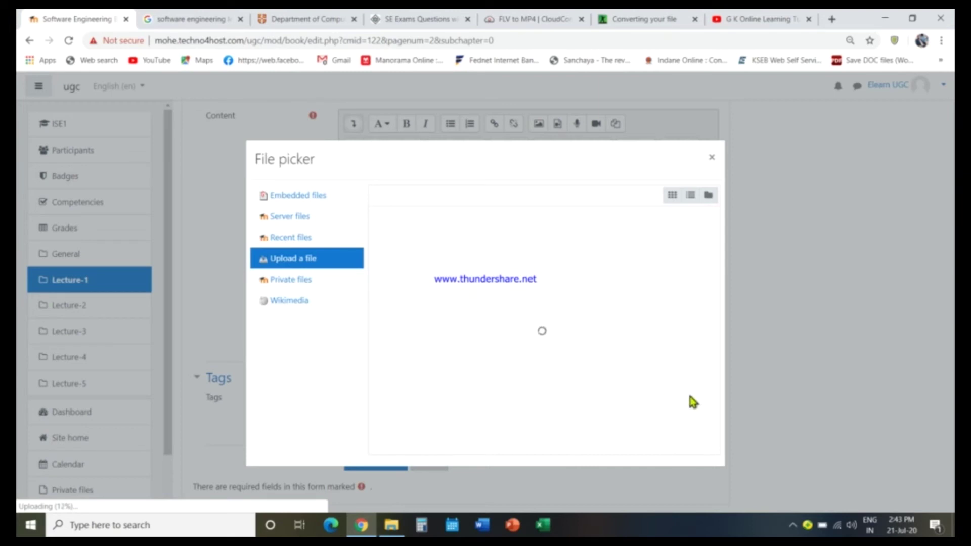
{"action": "left_click", "coordinate": [792, 525]}
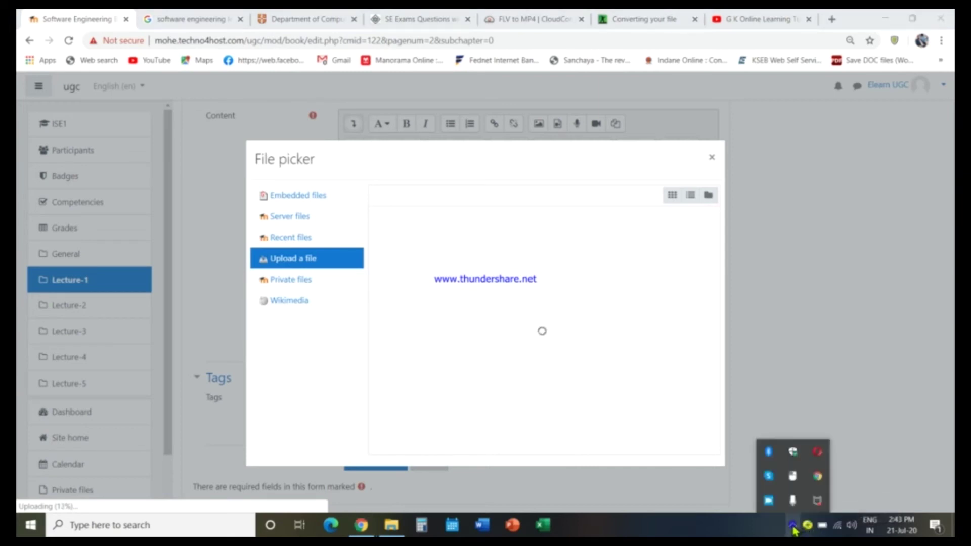
{"action": "left_click", "coordinate": [438, 358]}
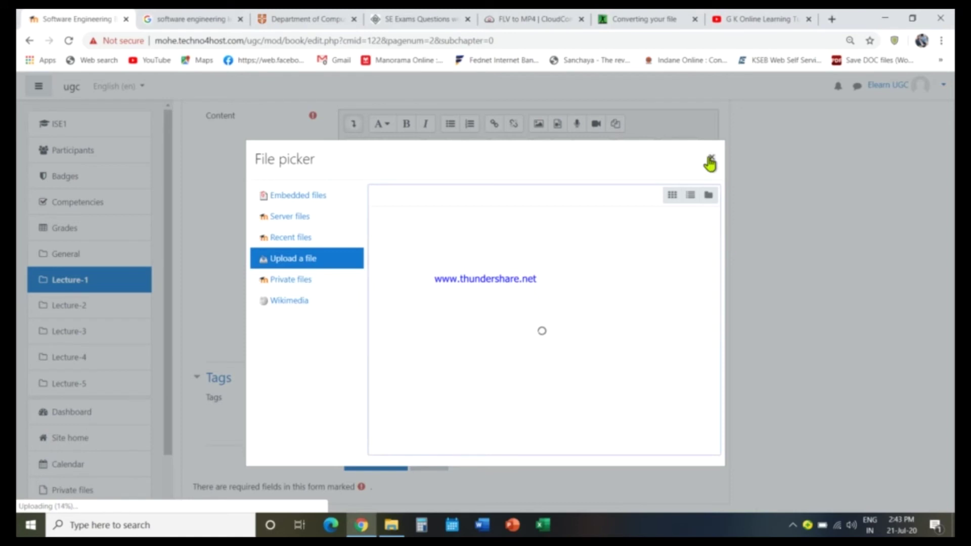
{"action": "left_click", "coordinate": [711, 163]}
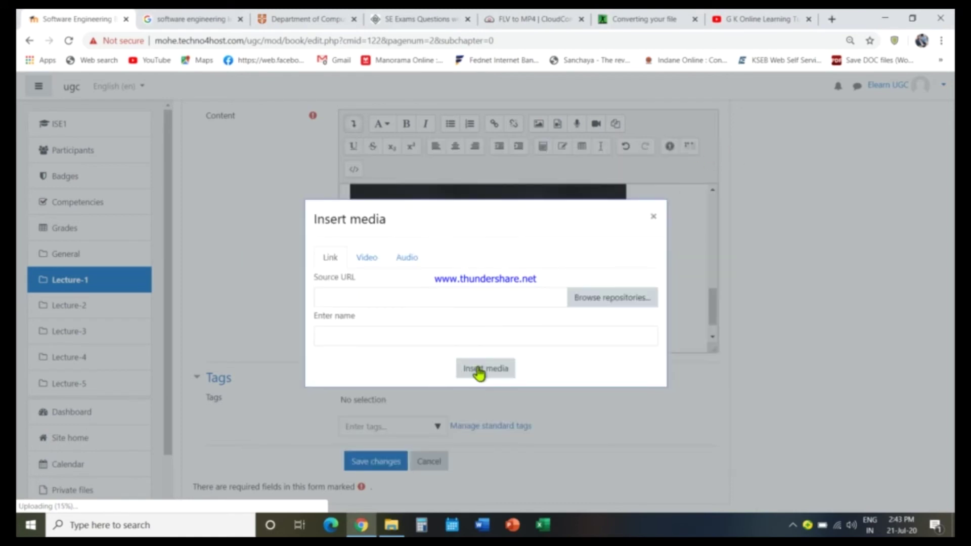
{"action": "left_click", "coordinate": [598, 301]}
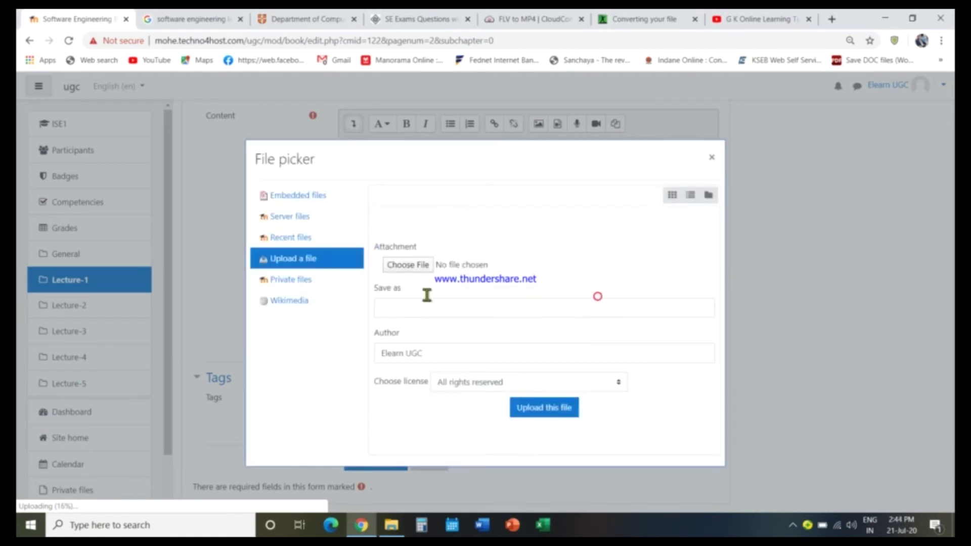
{"action": "left_click", "coordinate": [407, 265]}
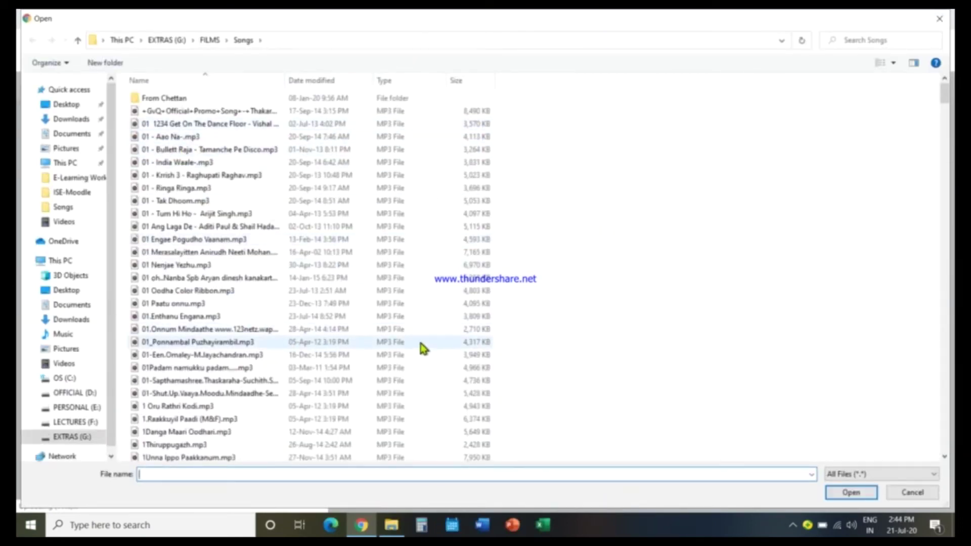
{"action": "left_click", "coordinate": [198, 331]}
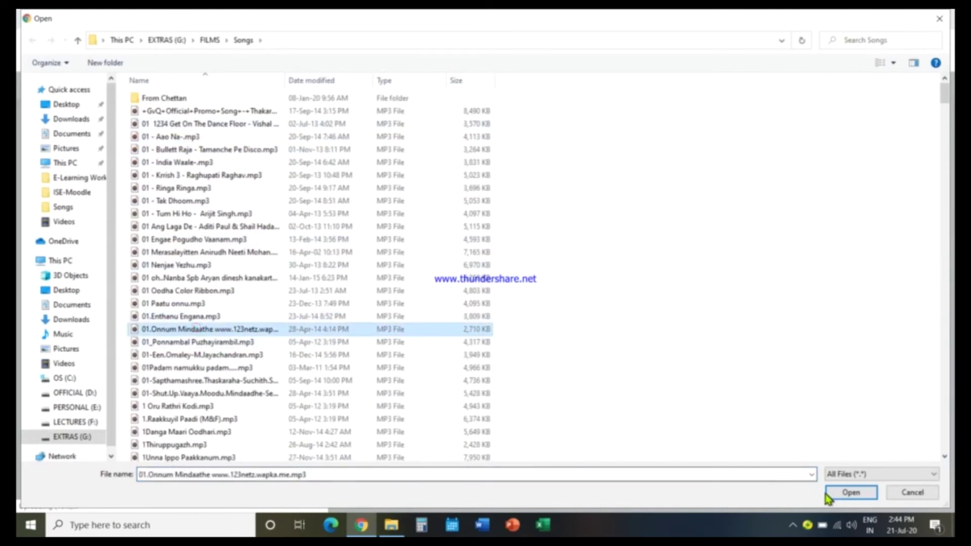
{"action": "left_click", "coordinate": [844, 493]}
{"action": "left_click", "coordinate": [531, 407]}
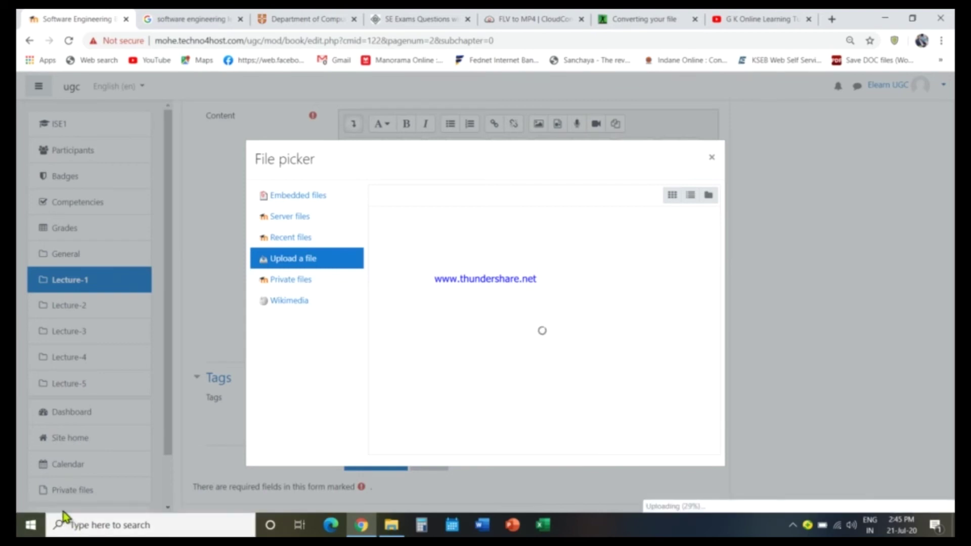
{"action": "left_click", "coordinate": [710, 159]}
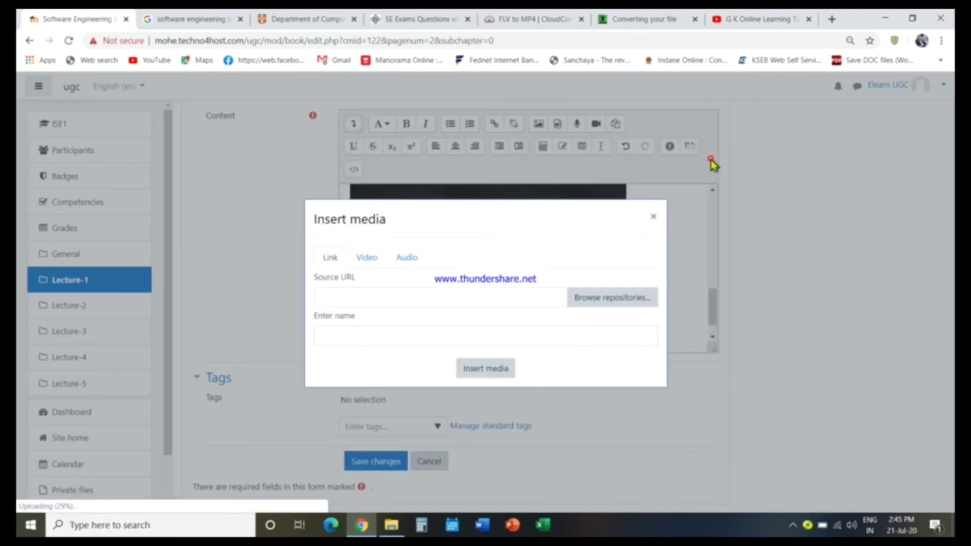
{"action": "left_click", "coordinate": [654, 220]}
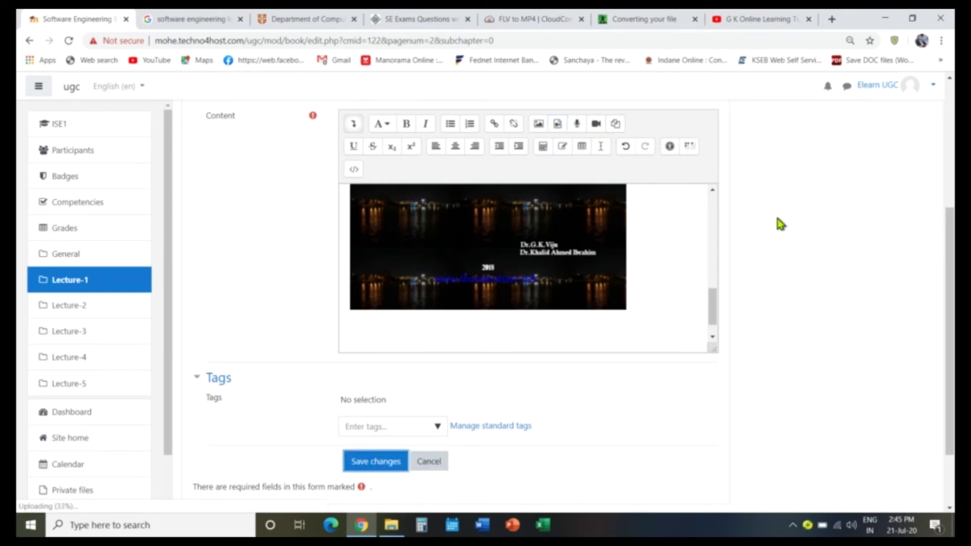
Save the new Chapter-3 and review its questions and cover image in the Software Engineering Book
{"action": "scroll", "coordinate": [787, 222], "scroll_direction": "up", "scroll_amount": 5}
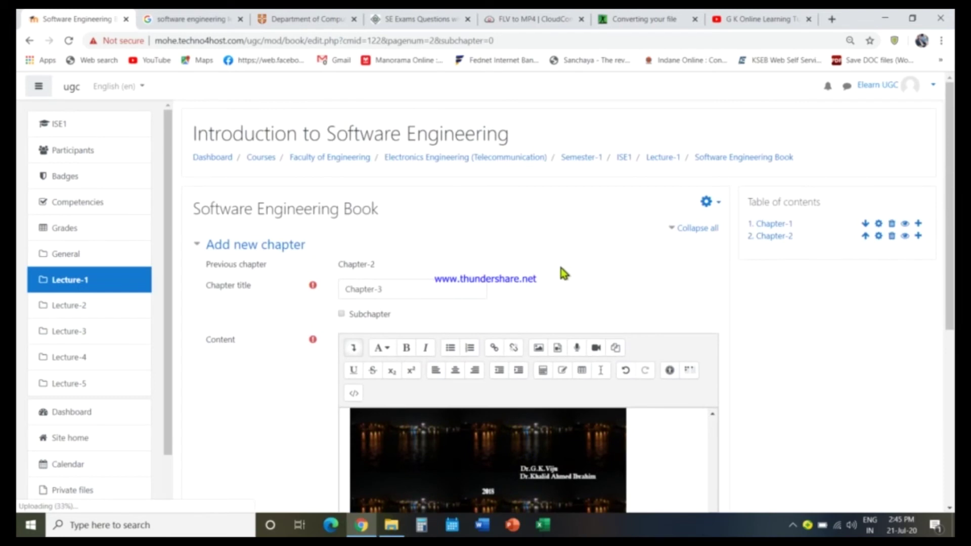
{"action": "scroll", "coordinate": [557, 265], "scroll_direction": "down", "scroll_amount": 10}
{"action": "left_click", "coordinate": [389, 375]}
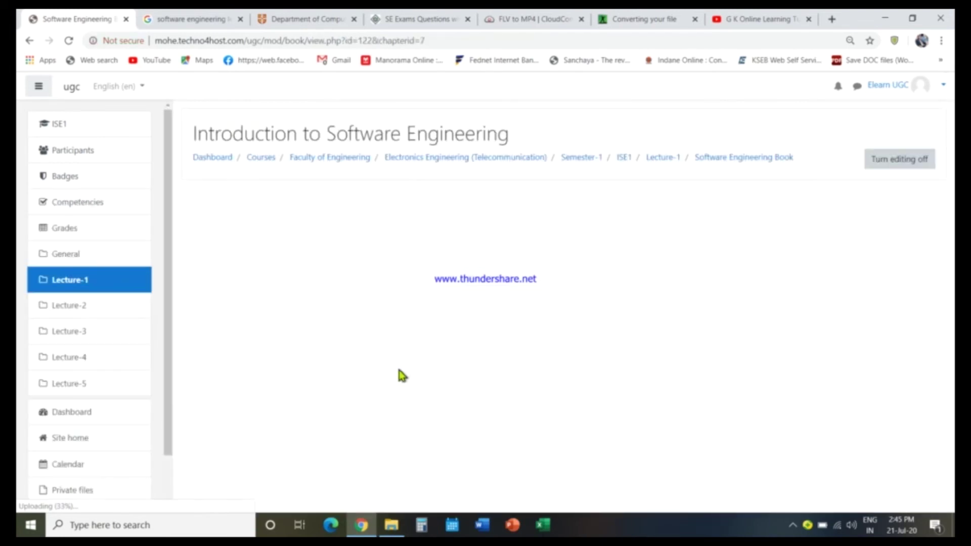
{"action": "scroll", "coordinate": [529, 335], "scroll_direction": "down", "scroll_amount": 4}
{"action": "scroll", "coordinate": [532, 342], "scroll_direction": "up", "scroll_amount": 5}
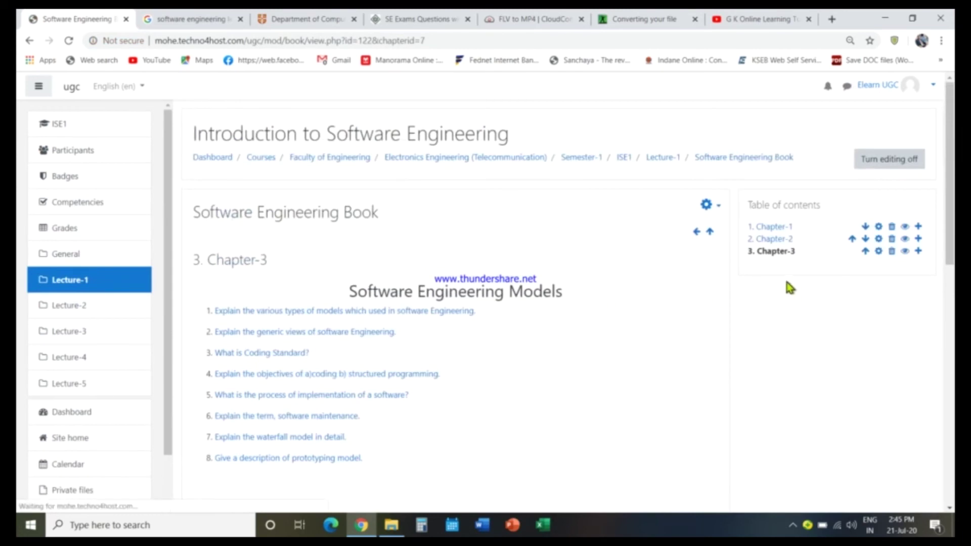
{"action": "scroll", "coordinate": [514, 354], "scroll_direction": "down", "scroll_amount": 4}
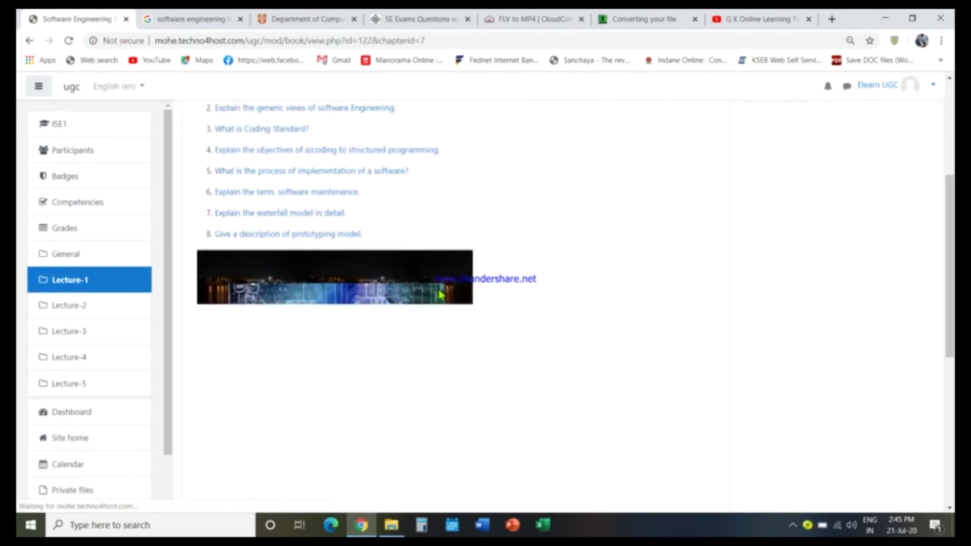
{"action": "scroll", "coordinate": [395, 249], "scroll_direction": "up", "scroll_amount": 4}
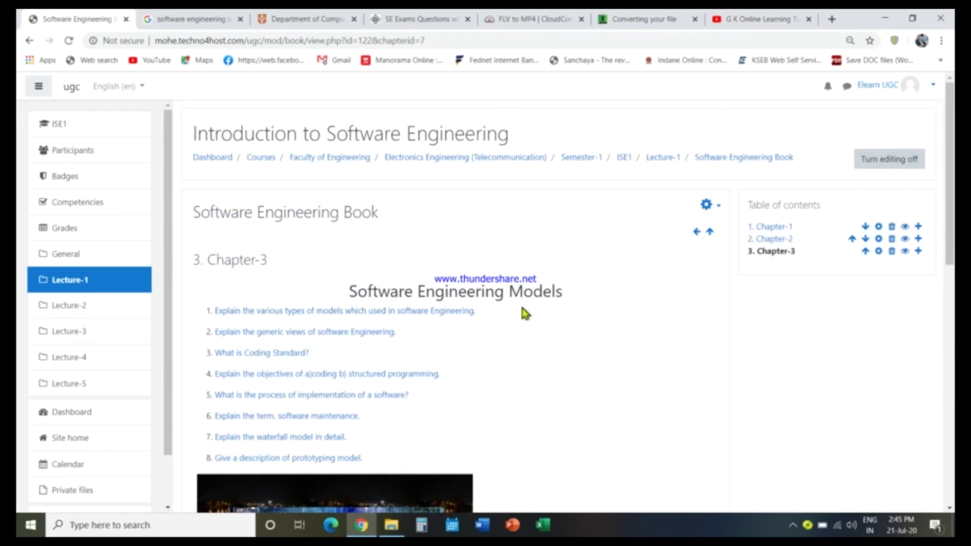
{"action": "scroll", "coordinate": [521, 311], "scroll_direction": "down", "scroll_amount": 7}
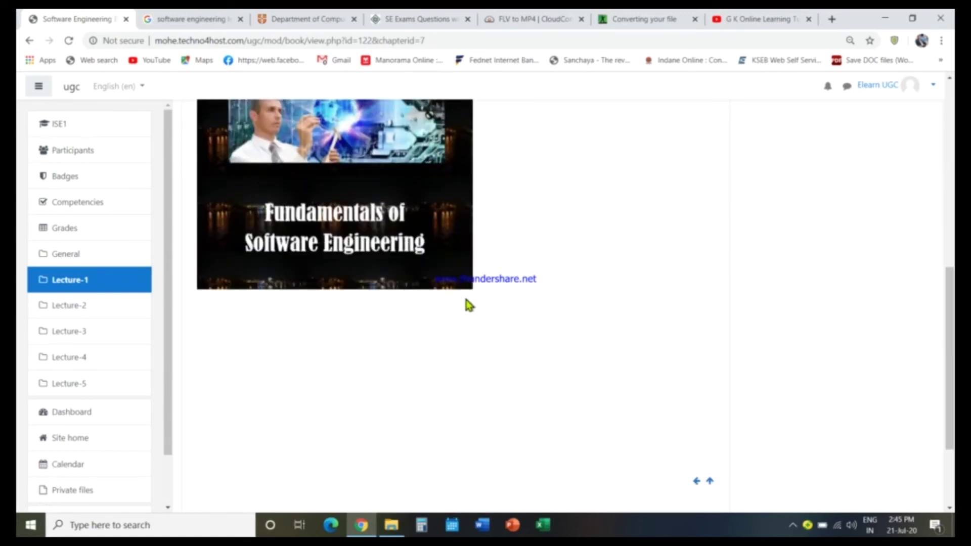
{"action": "scroll", "coordinate": [577, 312], "scroll_direction": "up", "scroll_amount": 7}
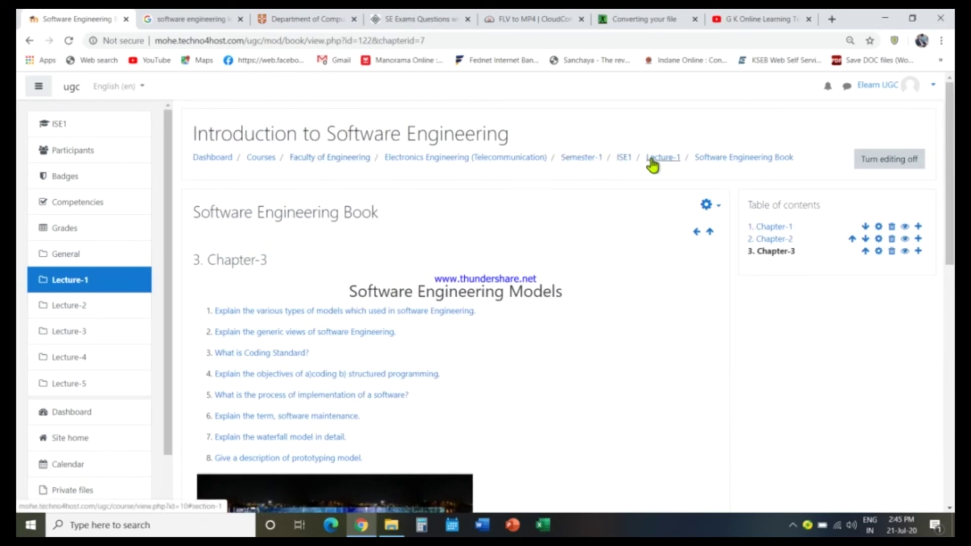
Return from the Software Engineering Book to the ISE1 course page and go to the Lecture-1 section
{"action": "left_click", "coordinate": [622, 161]}
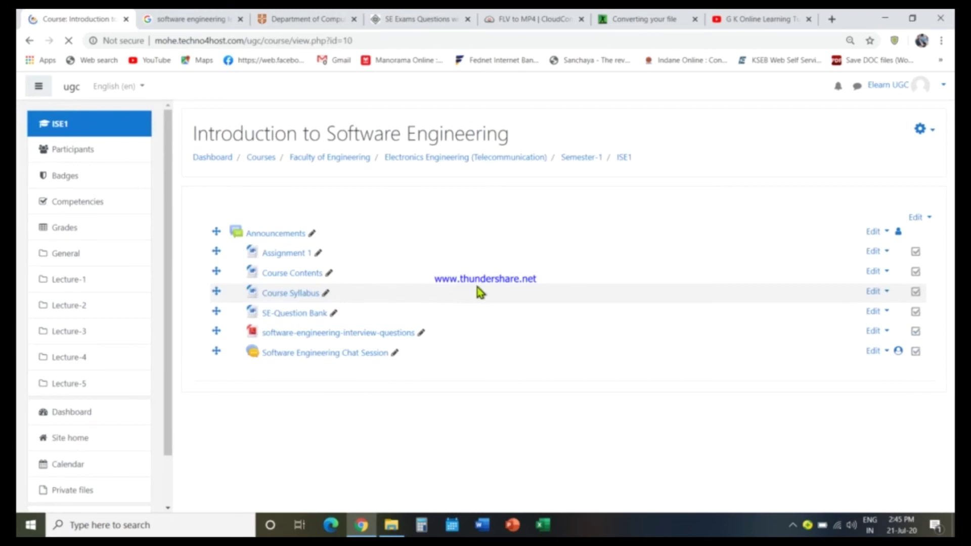
{"action": "scroll", "coordinate": [526, 281], "scroll_direction": "down", "scroll_amount": 3}
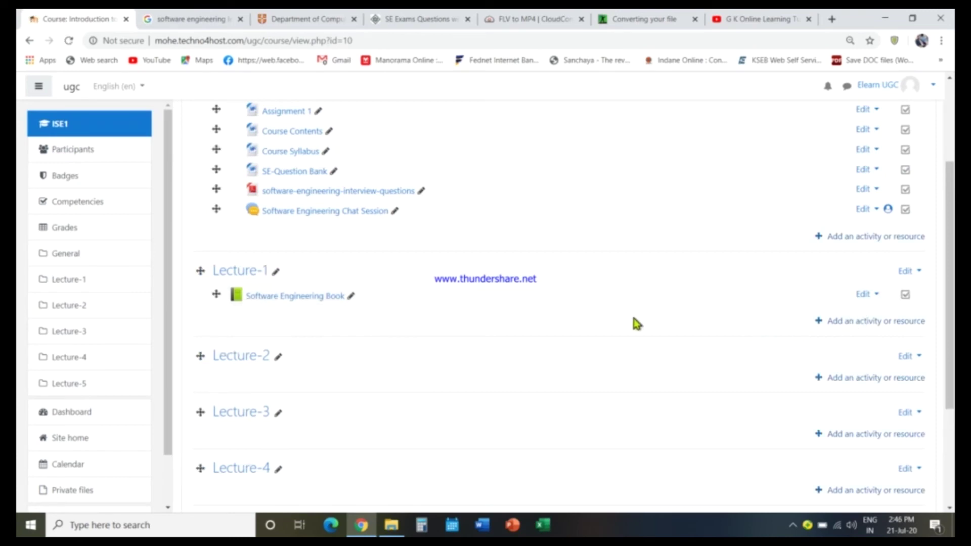
Start a new File resource in Lecture-1 and name it "Lecture-1 material", leaving its description empty
{"action": "left_click", "coordinate": [850, 323]}
{"action": "scroll", "coordinate": [419, 406], "scroll_direction": "down", "scroll_amount": 4}
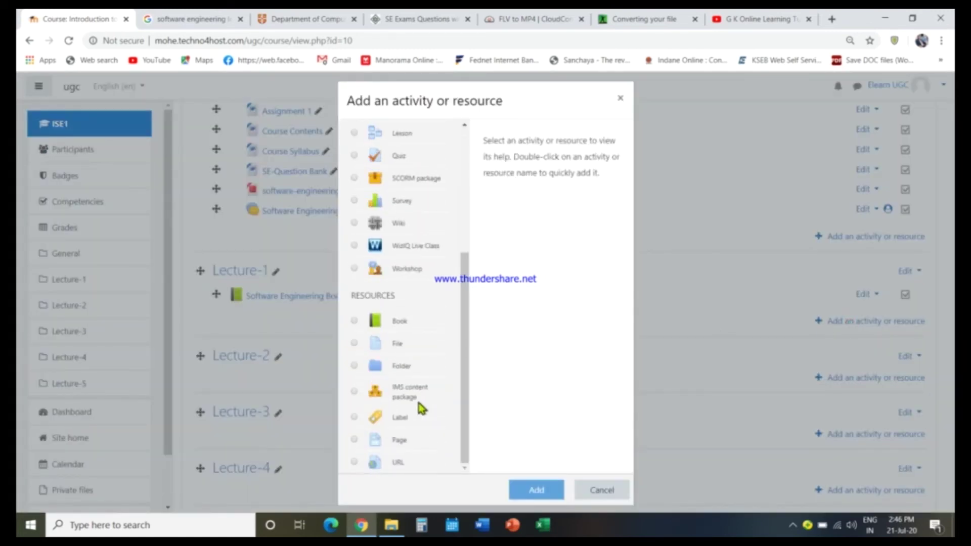
{"action": "left_click", "coordinate": [356, 343]}
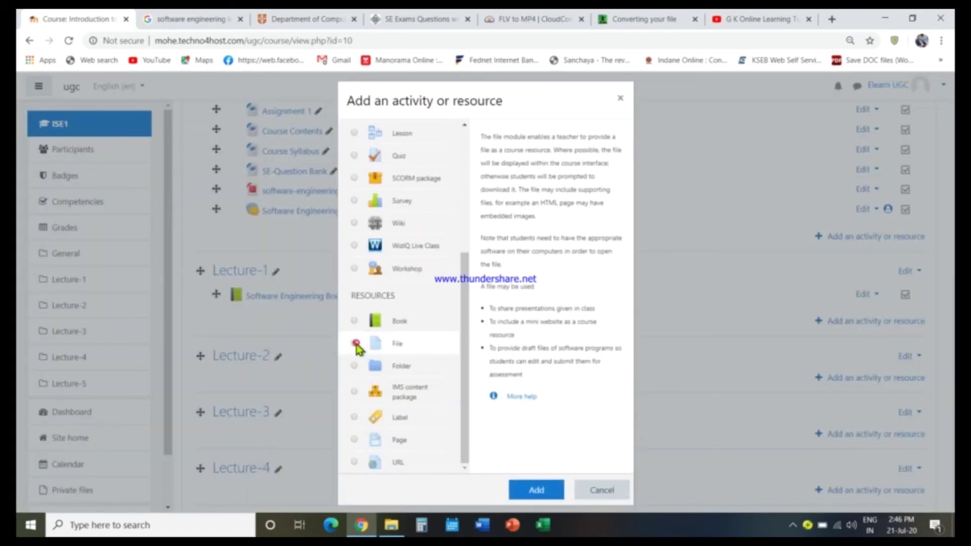
{"action": "left_click", "coordinate": [523, 486]}
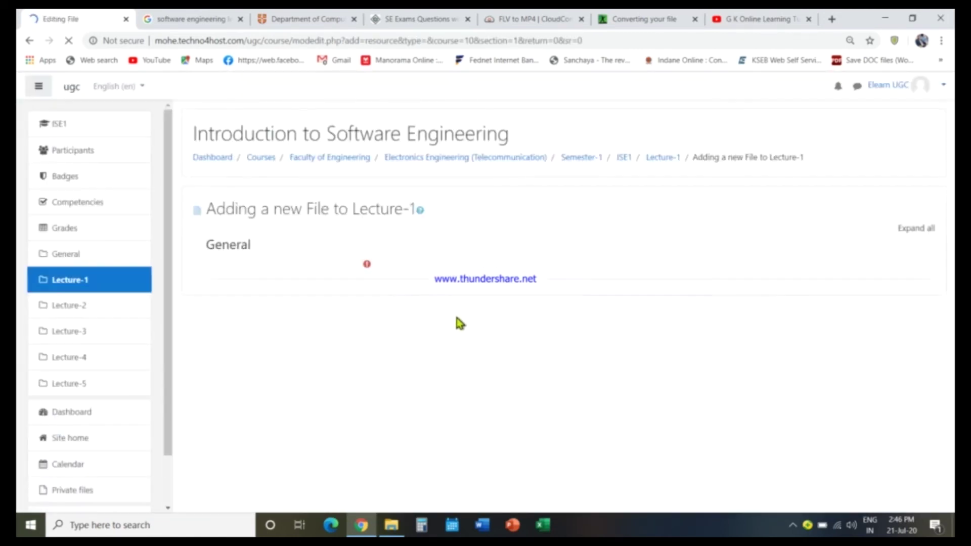
{"action": "left_click", "coordinate": [430, 267]}
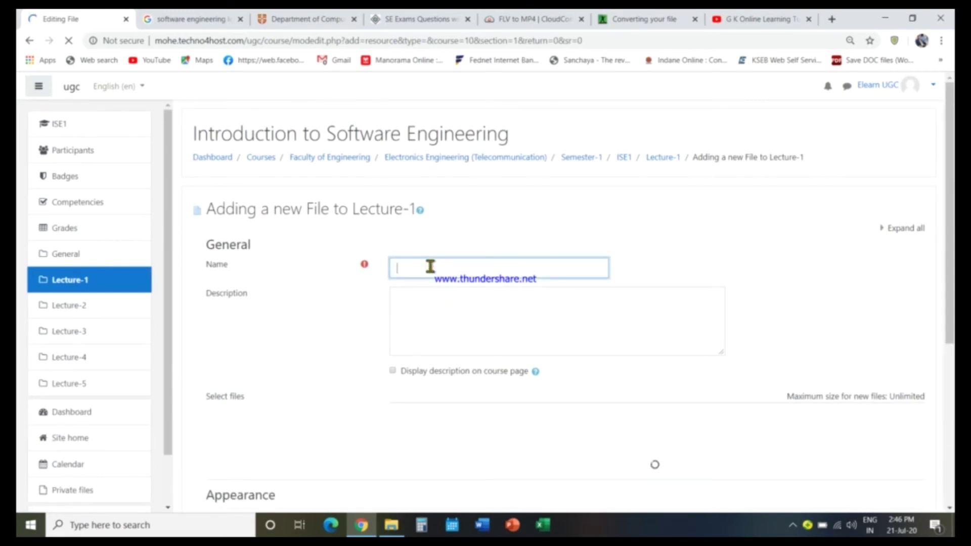
{"action": "type", "text": "Lecture0"}
{"action": "scroll", "coordinate": [431, 270], "scroll_direction": "down", "scroll_amount": 5}
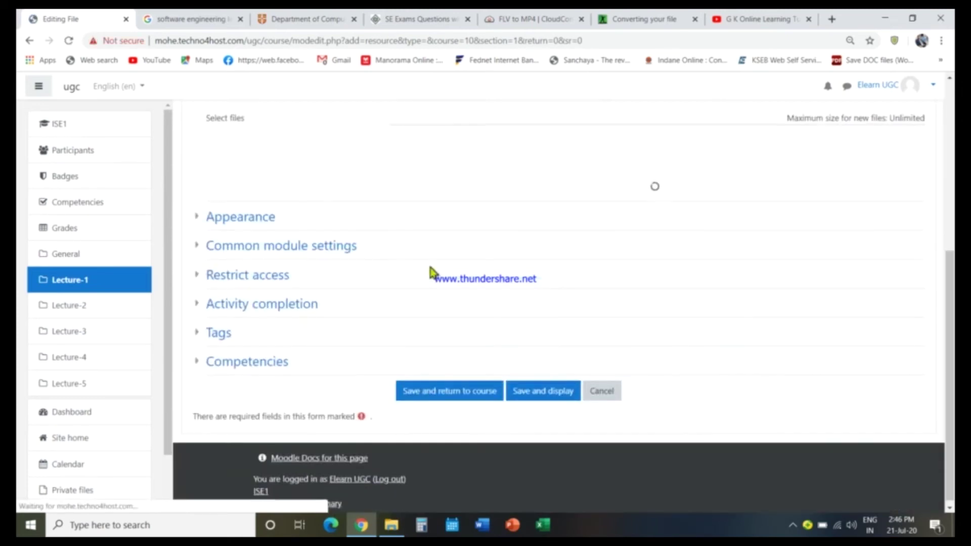
{"action": "scroll", "coordinate": [432, 273], "scroll_direction": "up", "scroll_amount": 5}
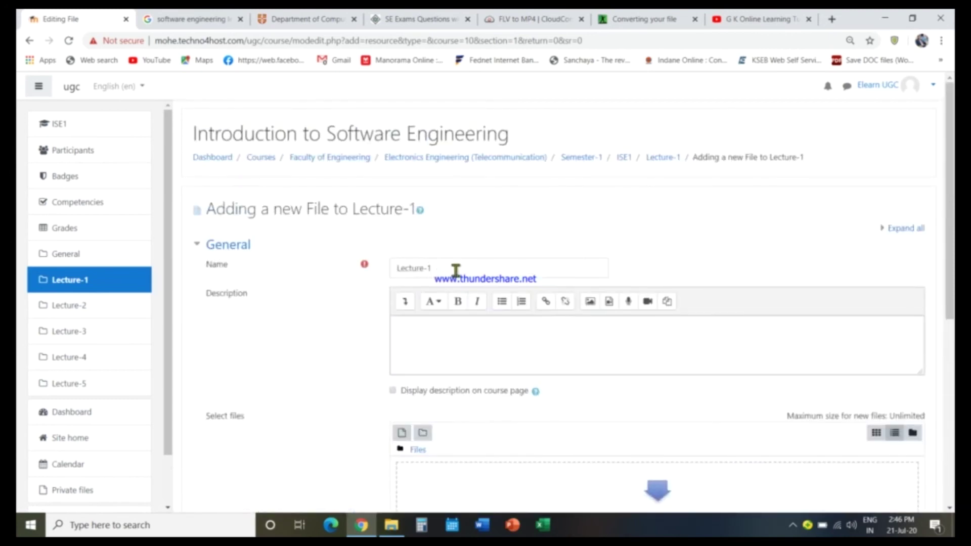
{"action": "left_click", "coordinate": [455, 267]}
{"action": "type", "text": "material"}
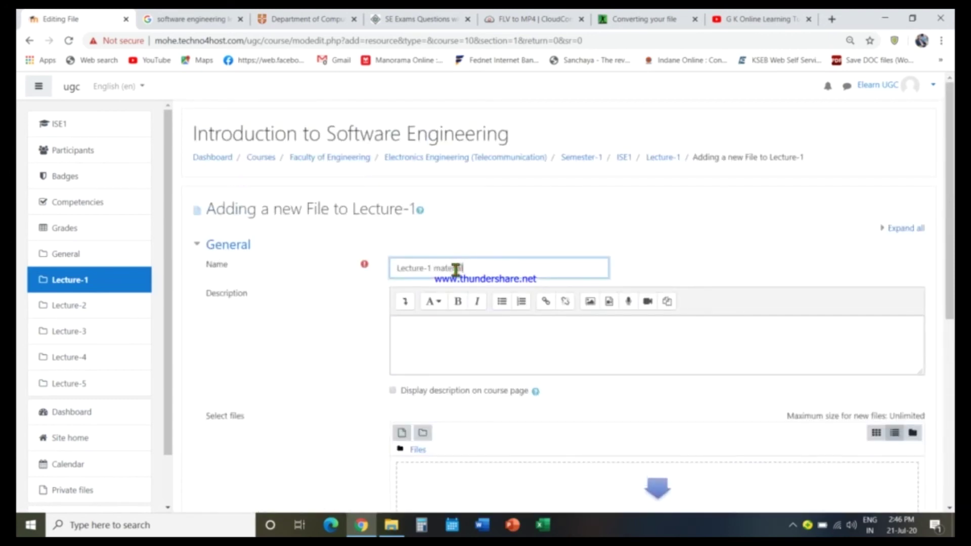
{"action": "left_click", "coordinate": [424, 329]}
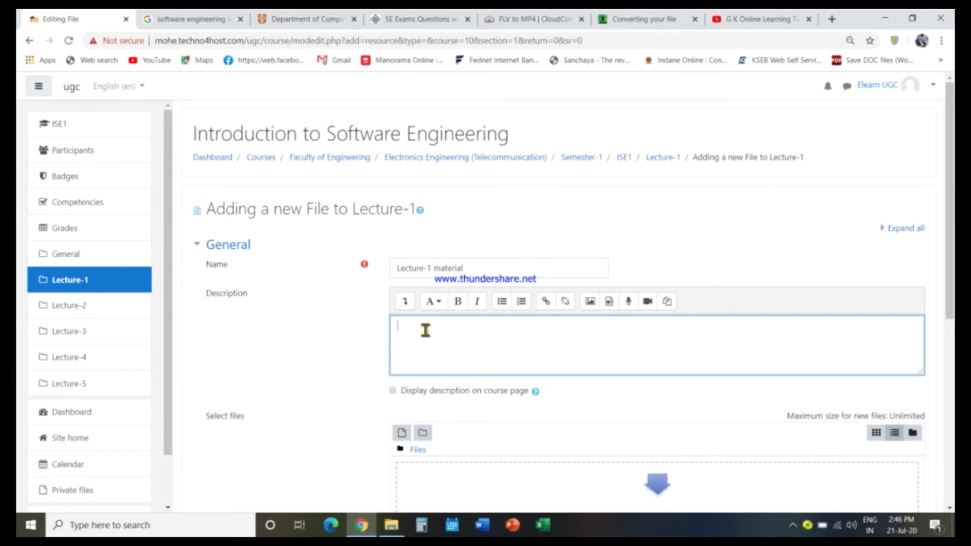
Upload Intro-Soft-Engg-1.pptx from the ISE-Moodle folder on the Desktop to the new File resource and save it back to the course
{"action": "scroll", "coordinate": [400, 387], "scroll_direction": "down", "scroll_amount": 4}
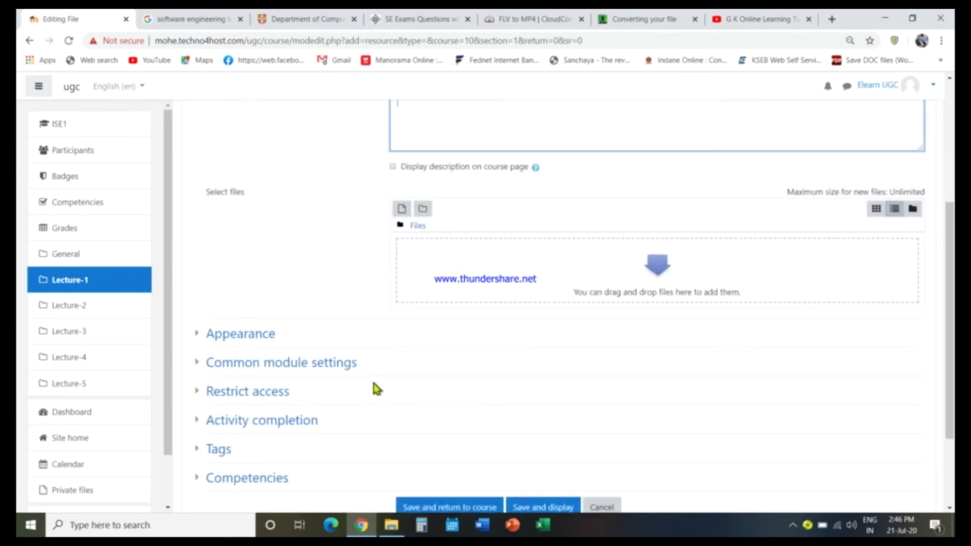
{"action": "left_click", "coordinate": [402, 209]}
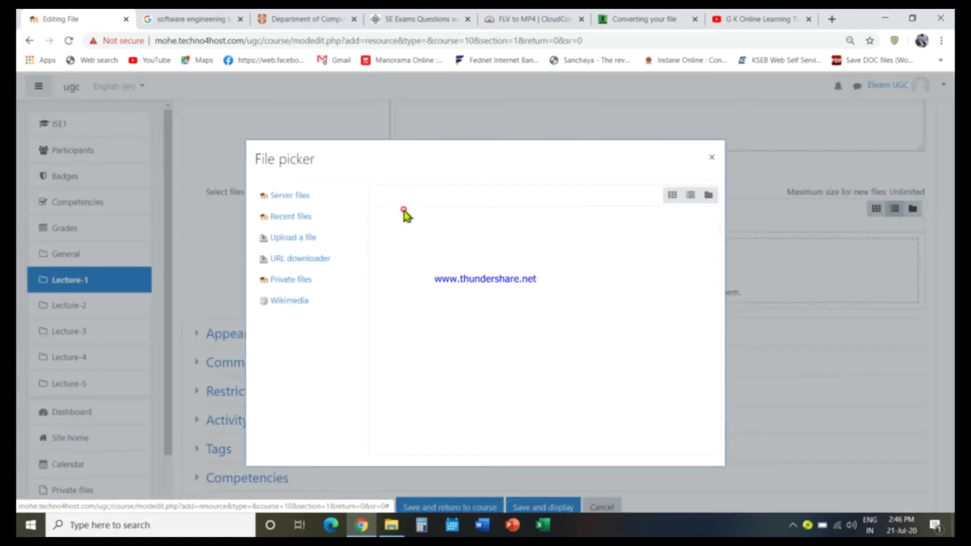
{"action": "left_click", "coordinate": [399, 265]}
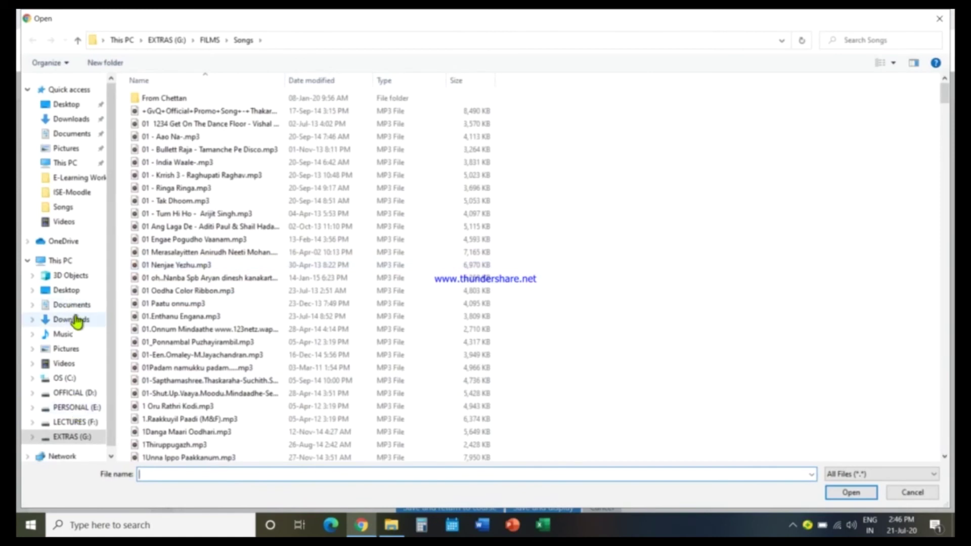
{"action": "left_click", "coordinate": [71, 289]}
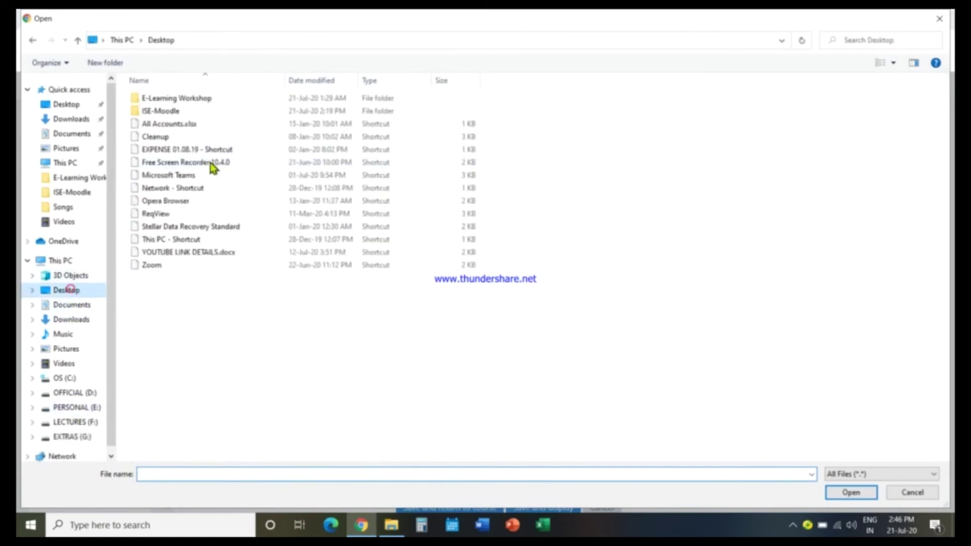
{"action": "double_click", "coordinate": [171, 112]}
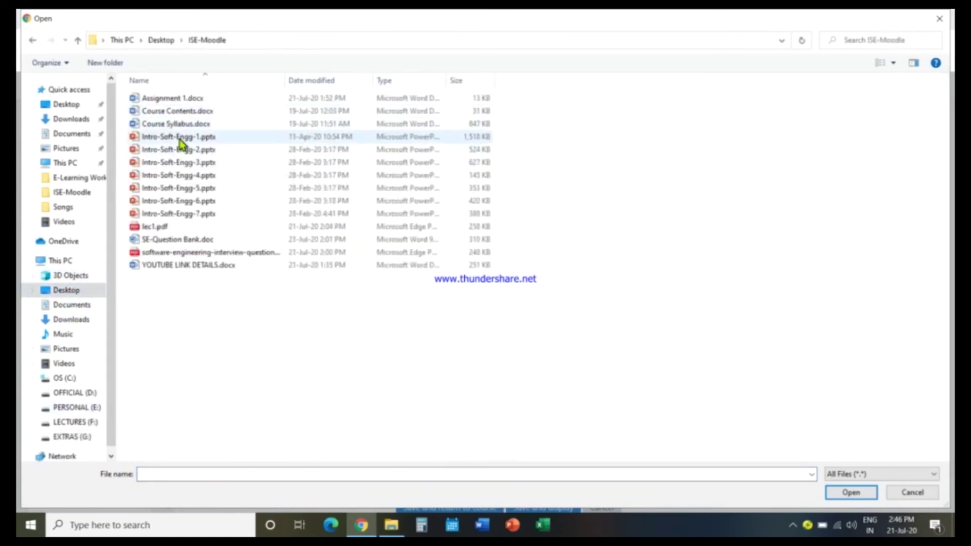
{"action": "left_click", "coordinate": [180, 137]}
{"action": "left_click", "coordinate": [842, 492]}
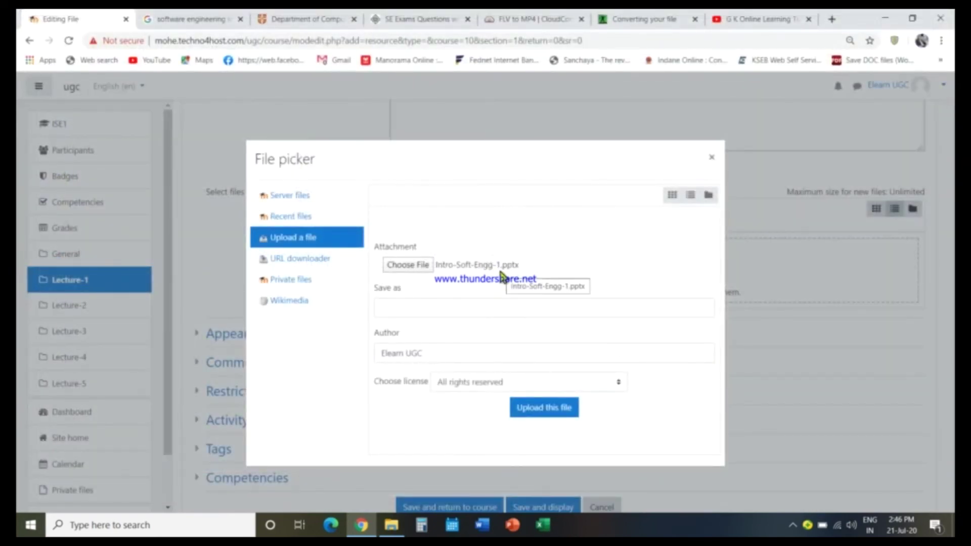
{"action": "left_click", "coordinate": [531, 417]}
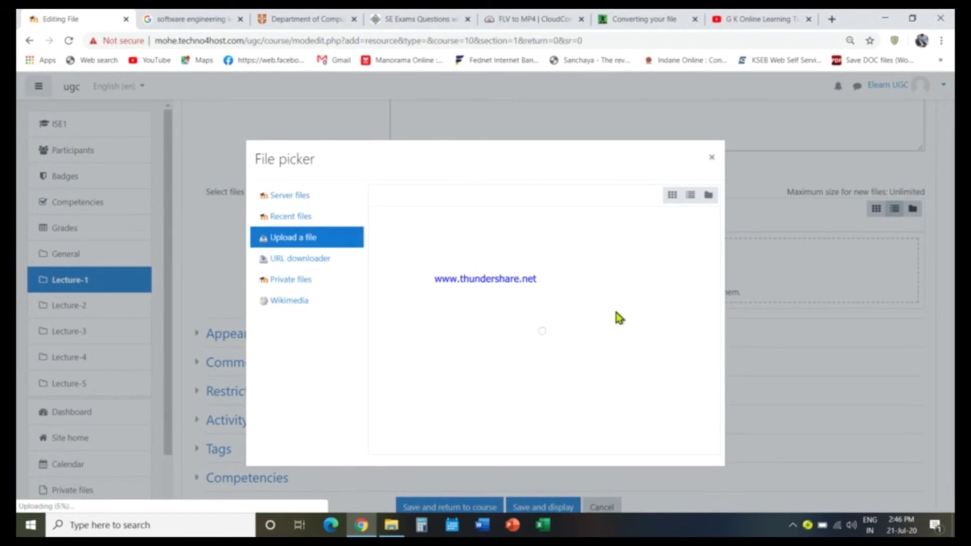
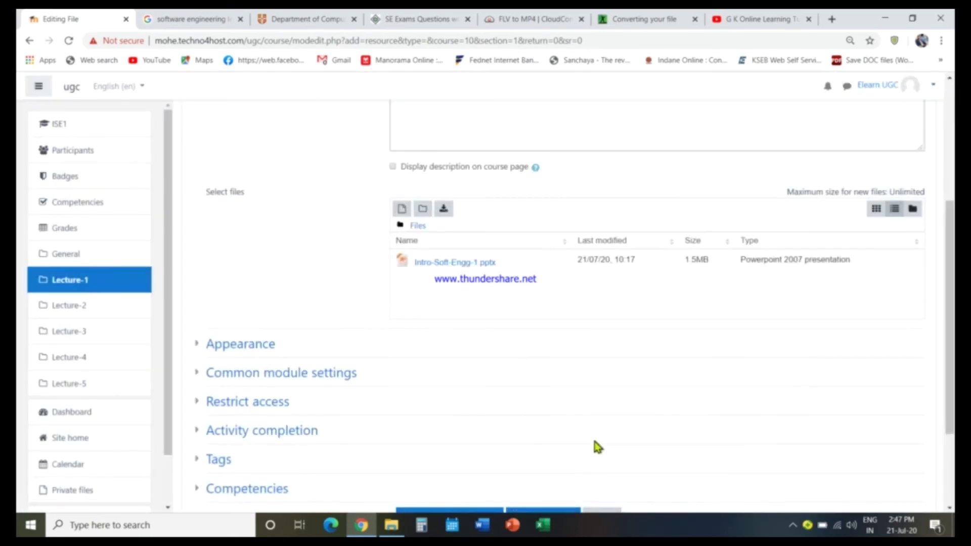
{"action": "scroll", "coordinate": [522, 319], "scroll_direction": "down", "scroll_amount": 3}
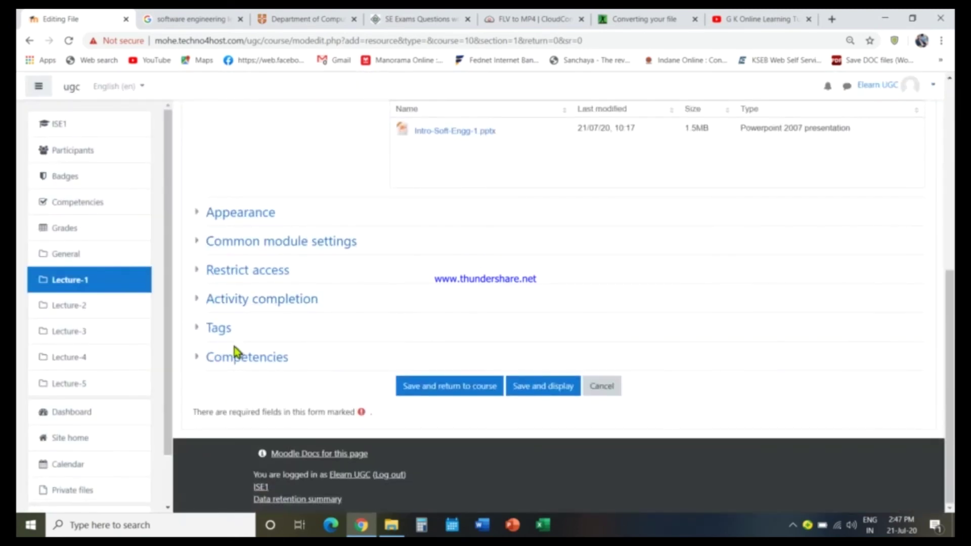
{"action": "left_click", "coordinate": [421, 388]}
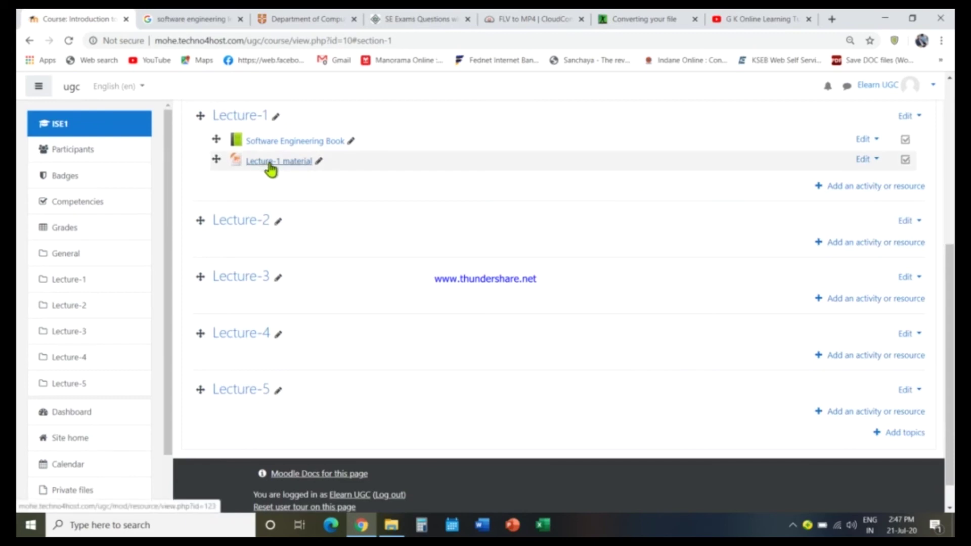
Delete the "Lecture-1 material" file from the Lecture-1 section
{"action": "left_click", "coordinate": [874, 160]}
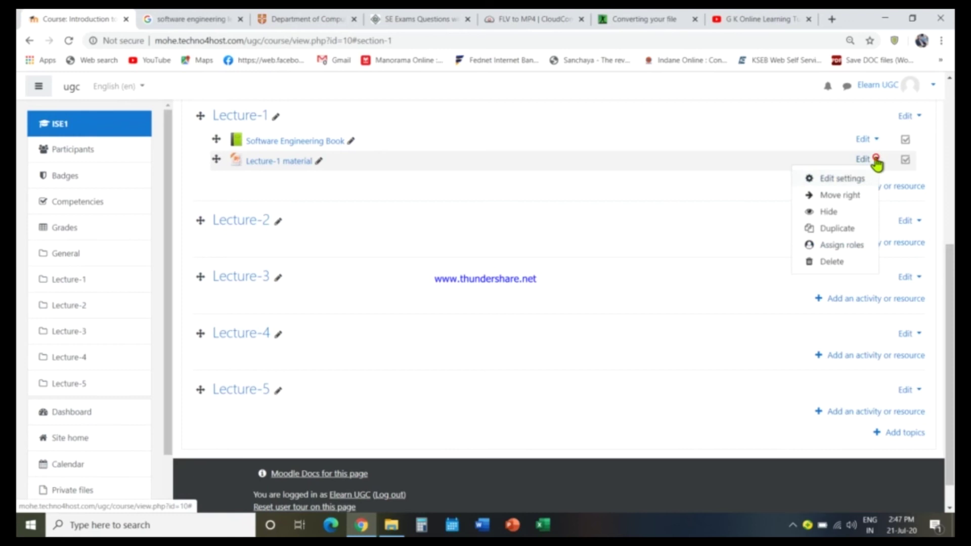
{"action": "left_click", "coordinate": [837, 263]}
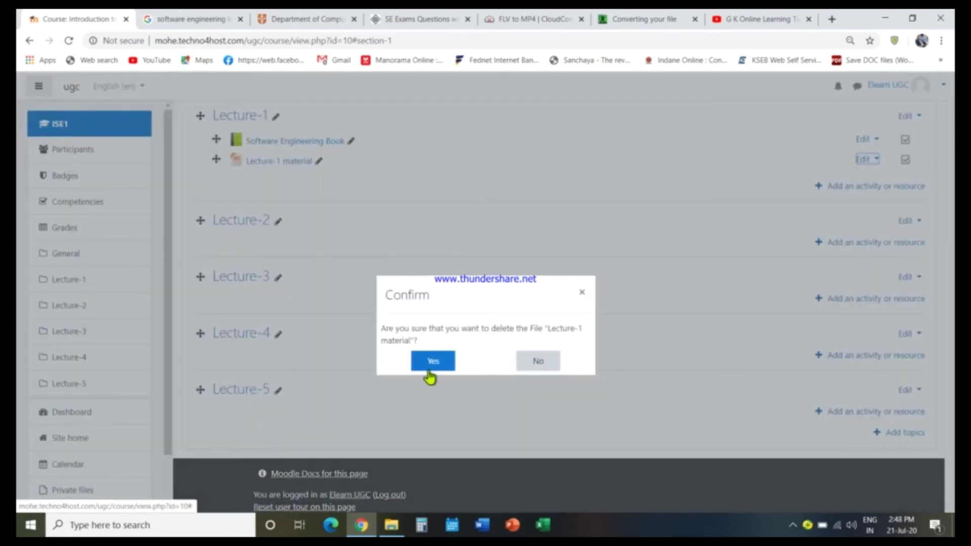
{"action": "left_click", "coordinate": [432, 361]}
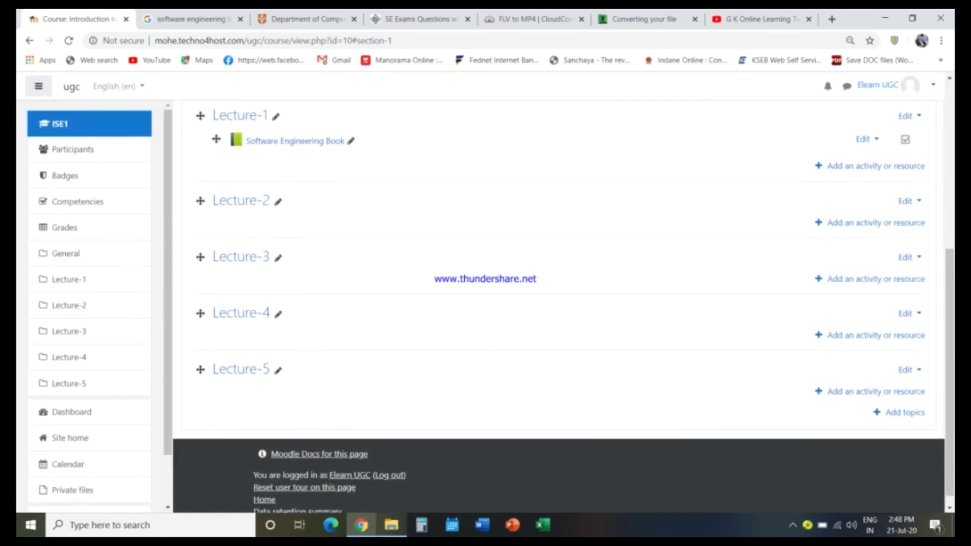
Add Intro-Soft-Engg-1.pptx to the Lecture-1 section directly from the Desktop's ISE-Moodle folder in File Explorer
{"action": "left_click", "coordinate": [392, 528]}
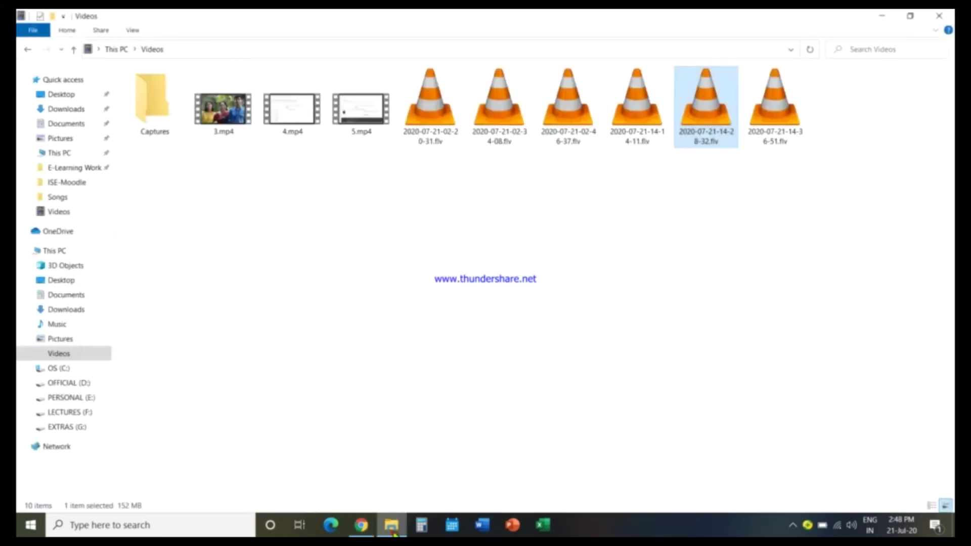
{"action": "left_click", "coordinate": [63, 279]}
{"action": "double_click", "coordinate": [147, 101]}
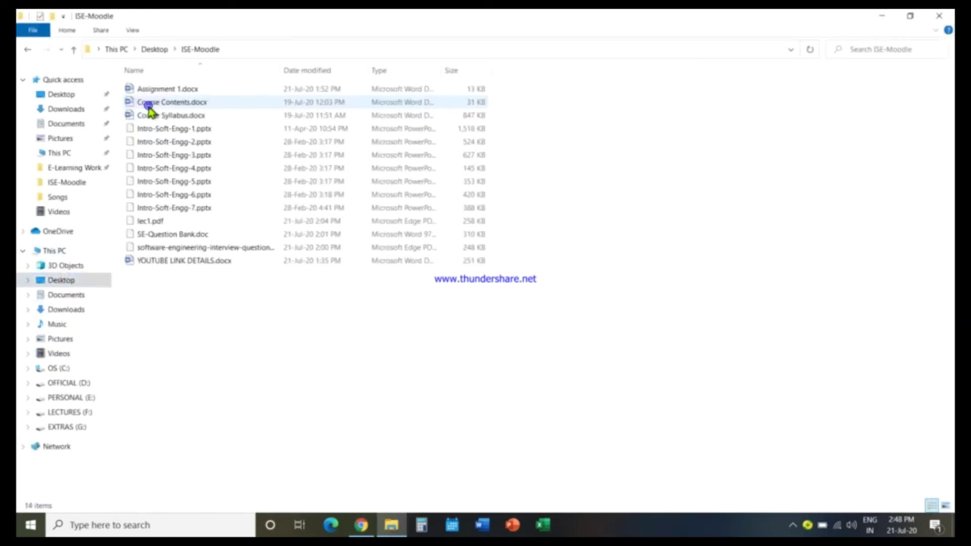
{"action": "left_click", "coordinate": [910, 17]}
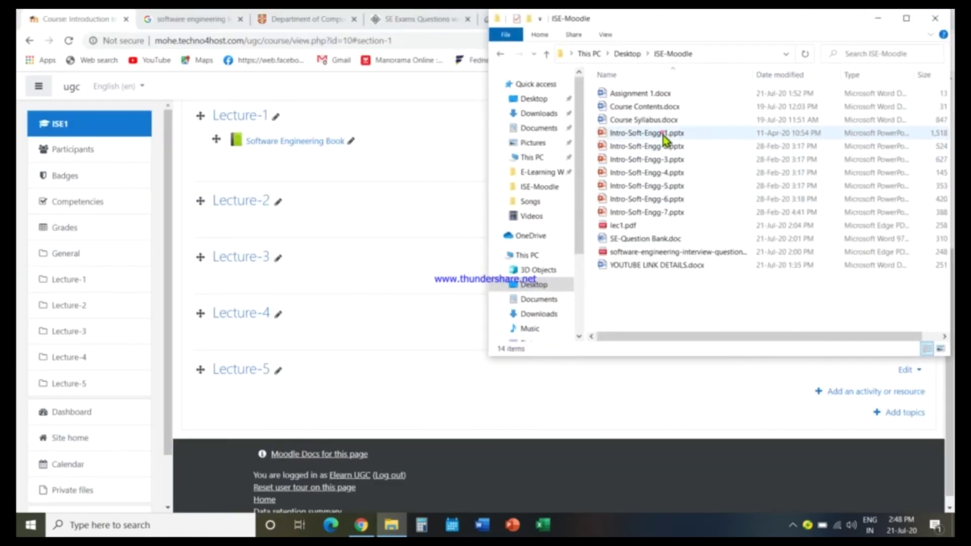
{"action": "left_click_drag", "start_coordinate": [662, 136], "coordinate": [322, 174]}
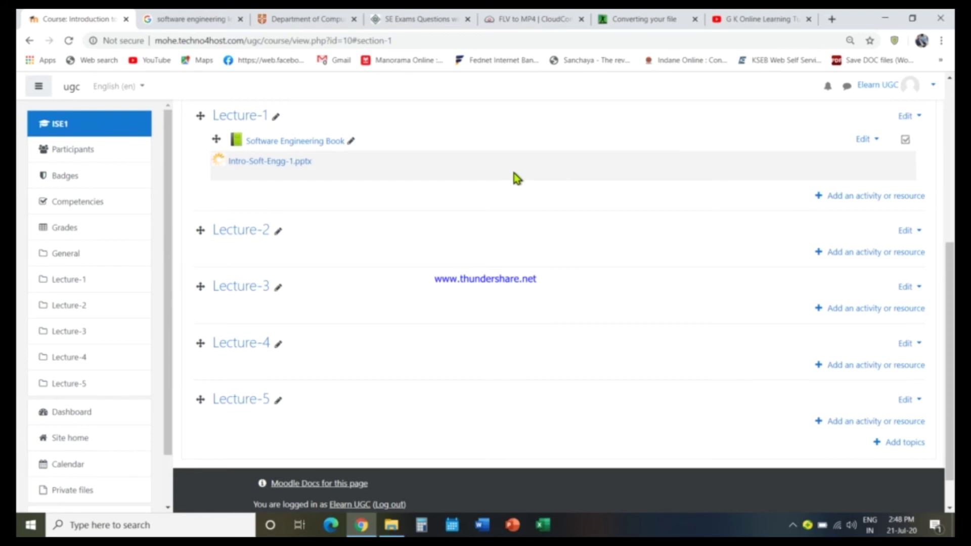
Start a new Folder resource in Lecture-1 and name it "SE Folder"
{"action": "left_click", "coordinate": [847, 202]}
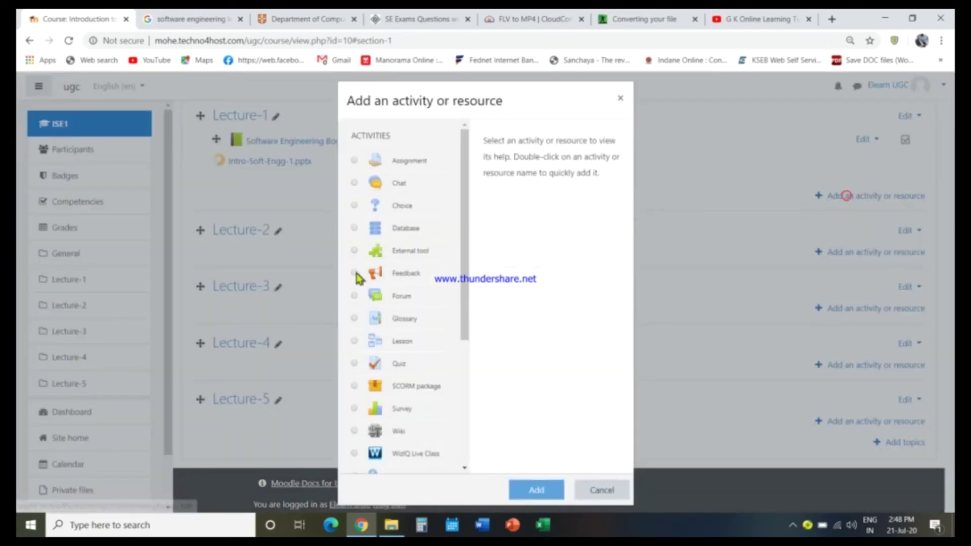
{"action": "scroll", "coordinate": [359, 276], "scroll_direction": "down", "scroll_amount": 4}
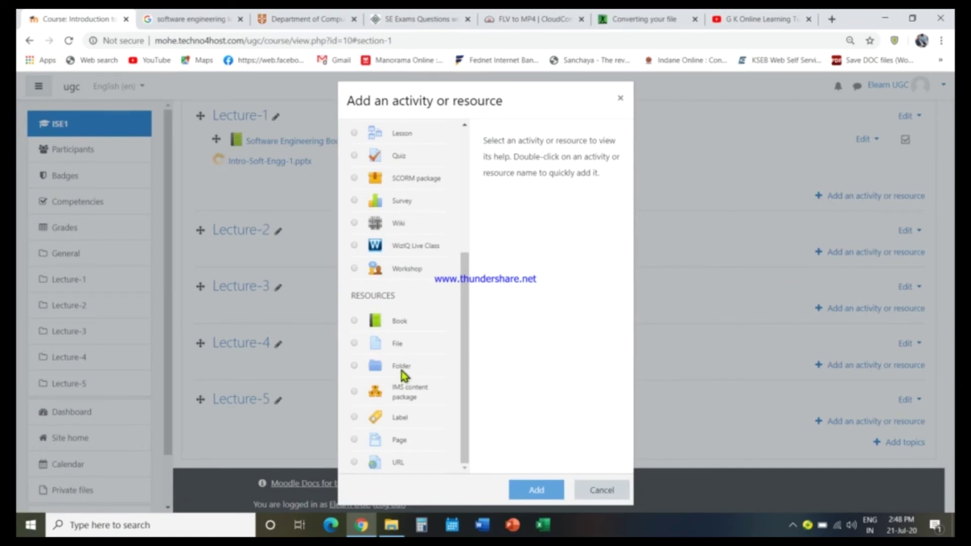
{"action": "left_click", "coordinate": [400, 366]}
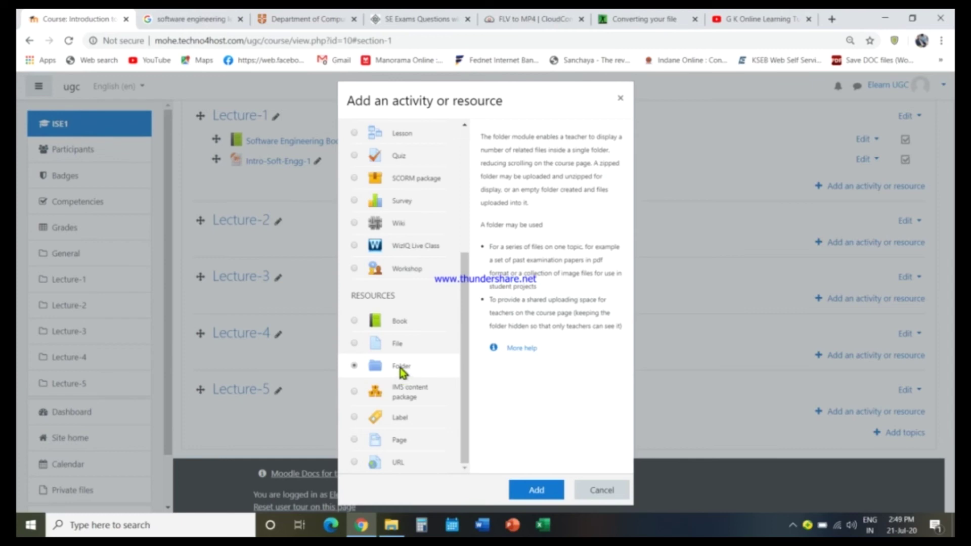
{"action": "left_click", "coordinate": [534, 489]}
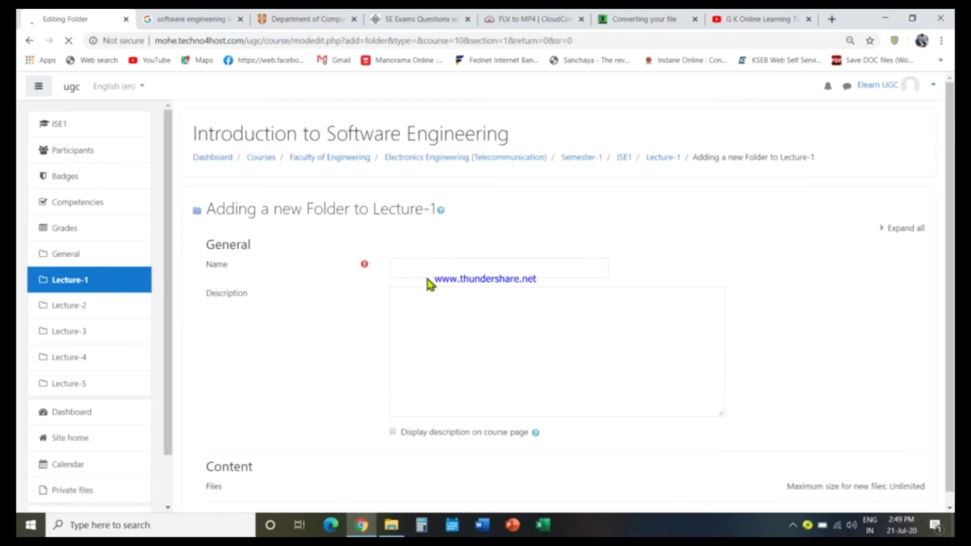
{"action": "left_click", "coordinate": [425, 270]}
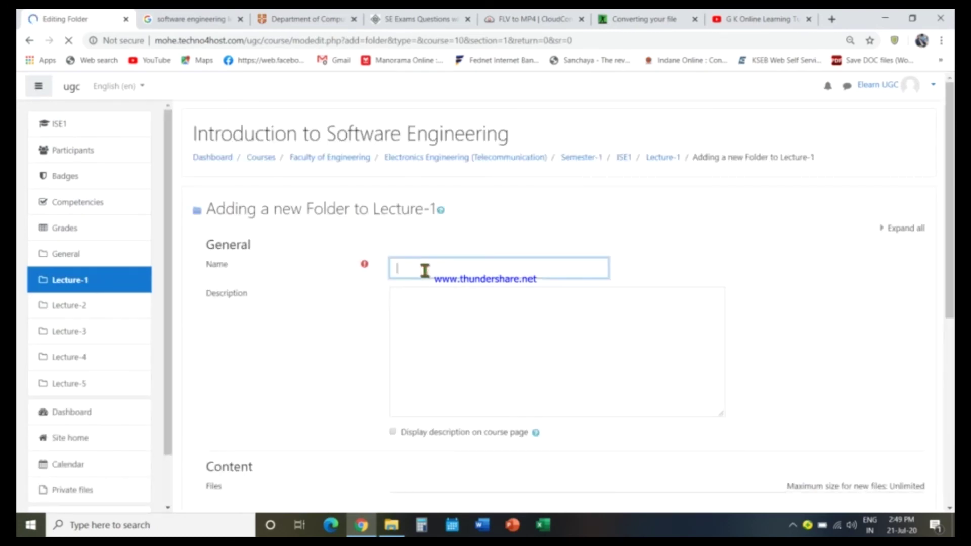
{"action": "type", "text": "SE Folder"}
{"action": "scroll", "coordinate": [329, 349], "scroll_direction": "down", "scroll_amount": 4}
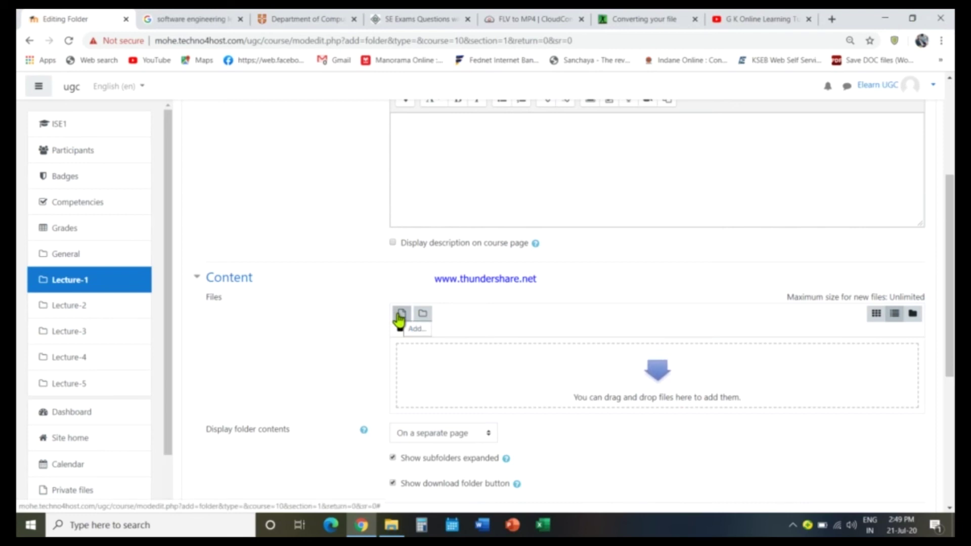
Add Intro-Soft-Engg-2.pptx through Intro-Soft-Engg-5.pptx from the Desktop's ISE-Moodle folder to the new folder resource's files
{"action": "left_click", "coordinate": [389, 528]}
{"action": "left_click", "coordinate": [386, 528]}
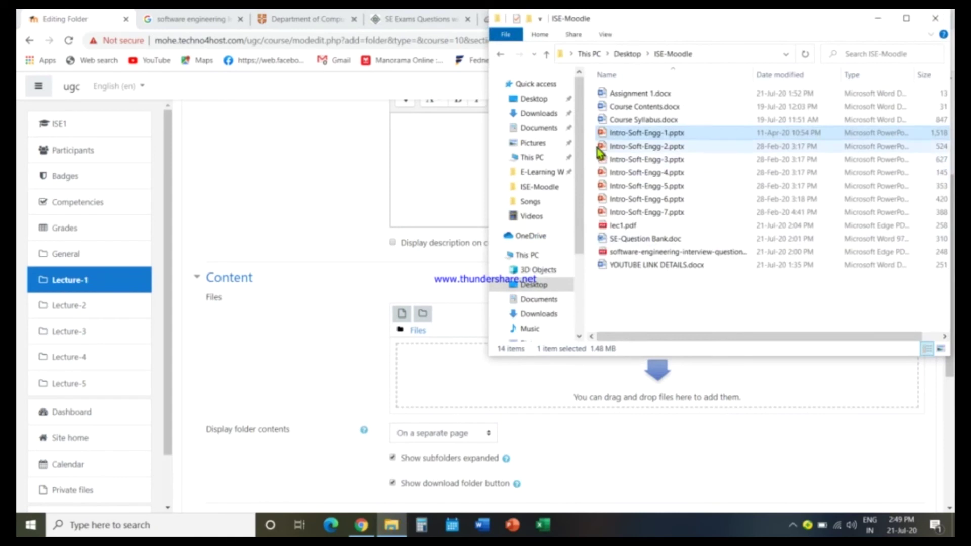
{"action": "left_click_drag", "start_coordinate": [595, 148], "coordinate": [644, 195]}
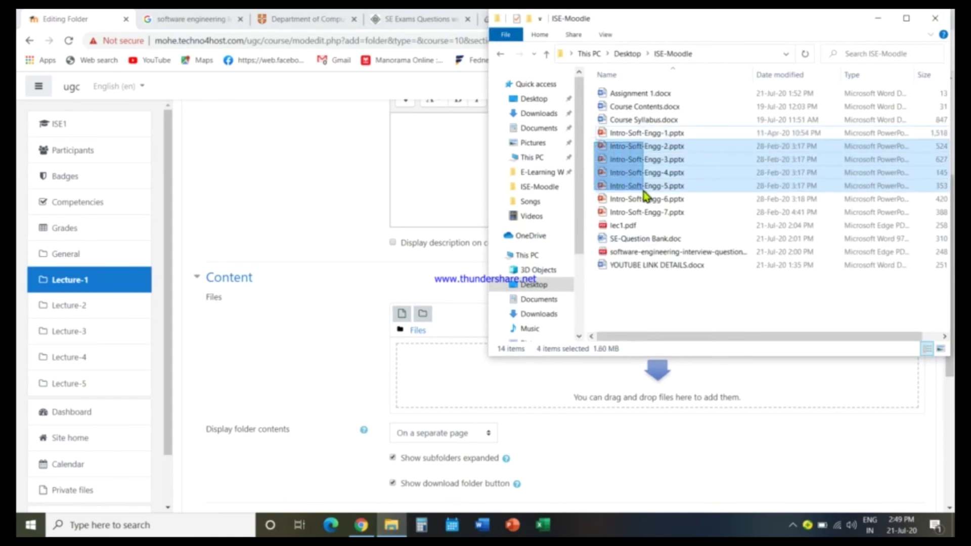
{"action": "left_click_drag", "start_coordinate": [645, 194], "coordinate": [648, 191]}
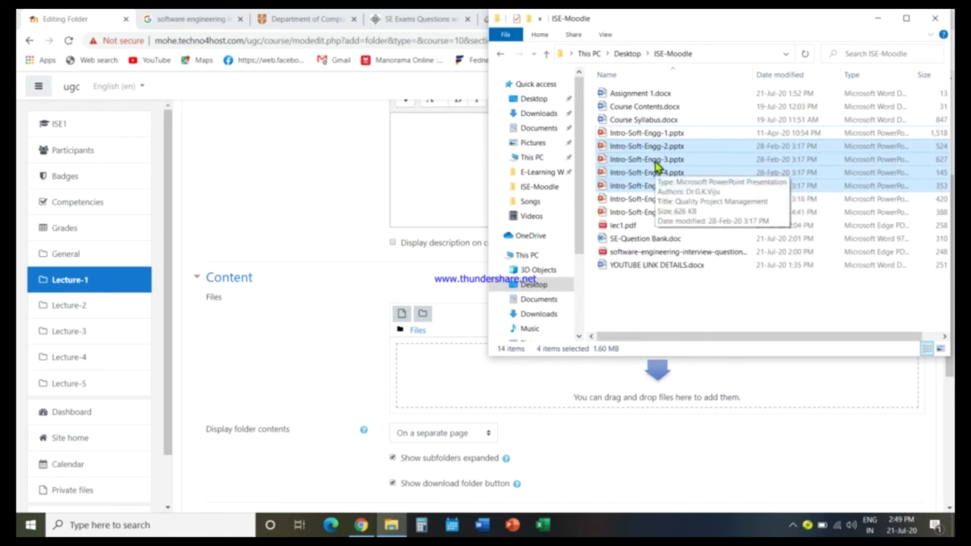
{"action": "left_click_drag", "start_coordinate": [655, 165], "coordinate": [540, 395]}
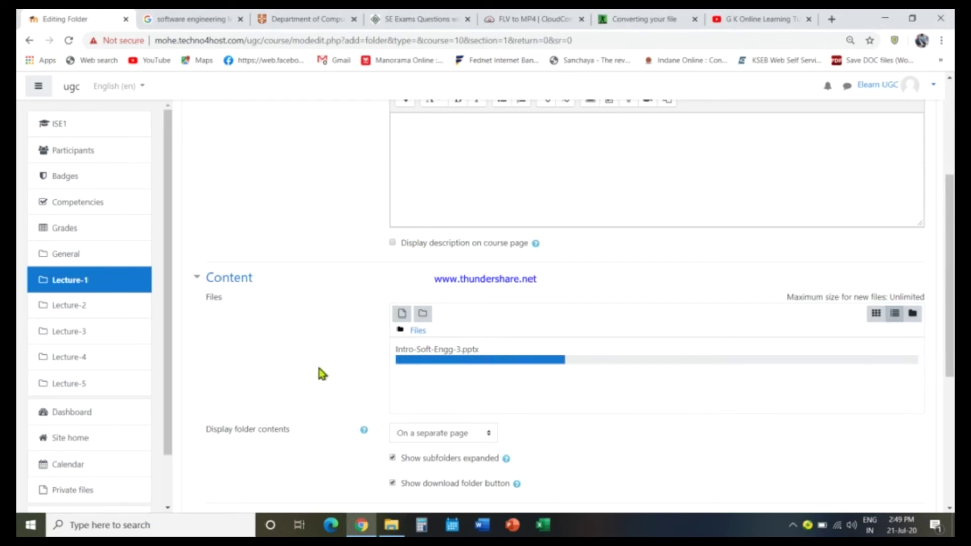
Wait for the four presentations to finish uploading and save the SE Folder resource back to the course
{"action": "scroll", "coordinate": [317, 361], "scroll_direction": "down", "scroll_amount": 1}
{"action": "scroll", "coordinate": [320, 369], "scroll_direction": "down", "scroll_amount": 4}
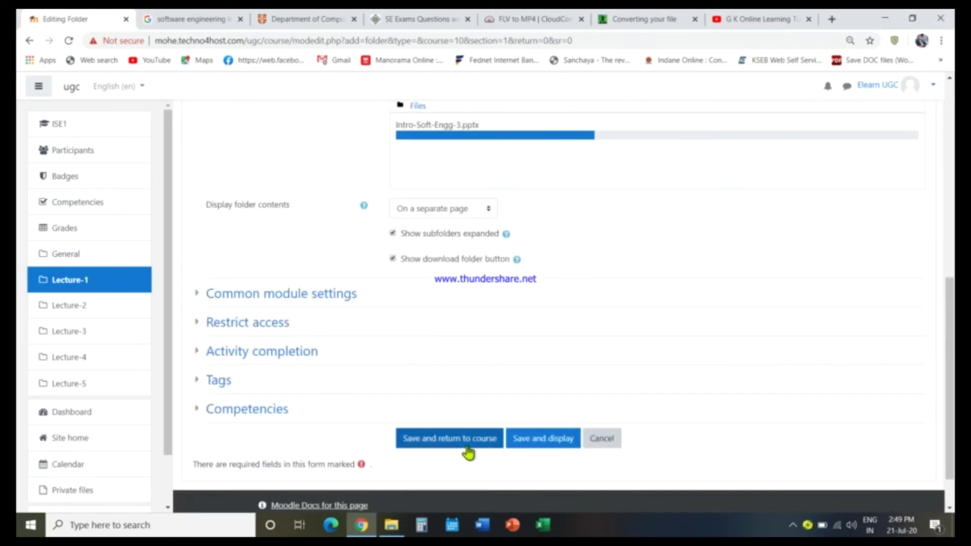
{"action": "scroll", "coordinate": [379, 325], "scroll_direction": "up", "scroll_amount": 4}
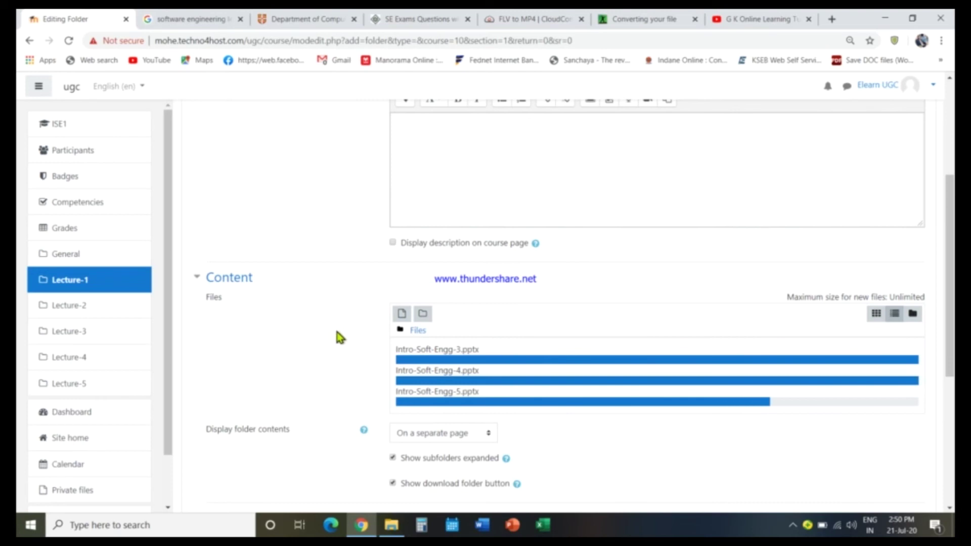
{"action": "left_click", "coordinate": [391, 525]}
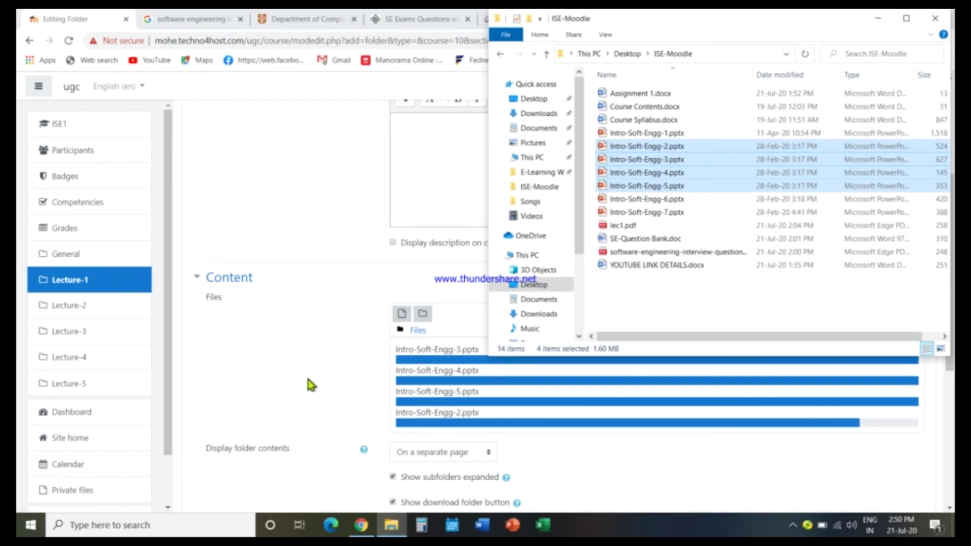
{"action": "left_click", "coordinate": [323, 333]}
{"action": "scroll", "coordinate": [323, 334], "scroll_direction": "down", "scroll_amount": 5}
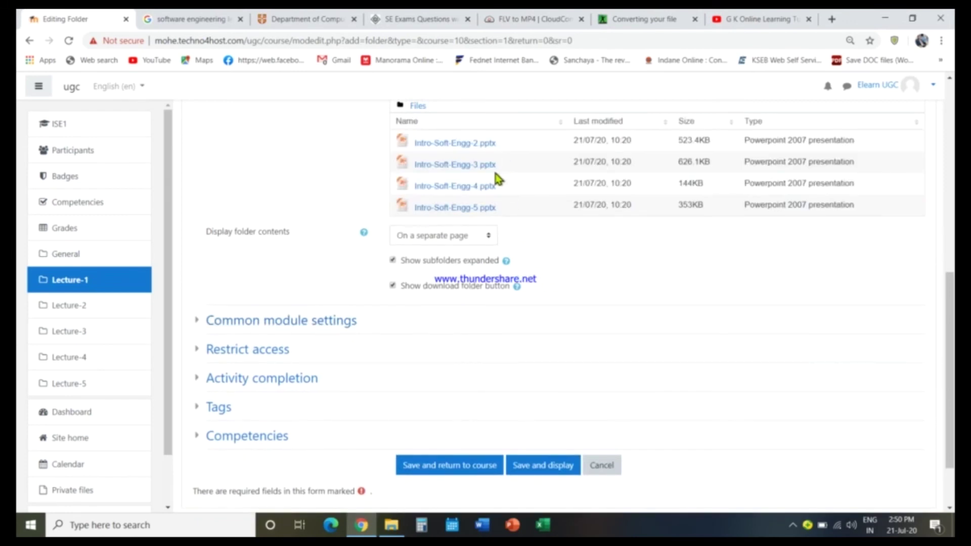
{"action": "left_click", "coordinate": [445, 465]}
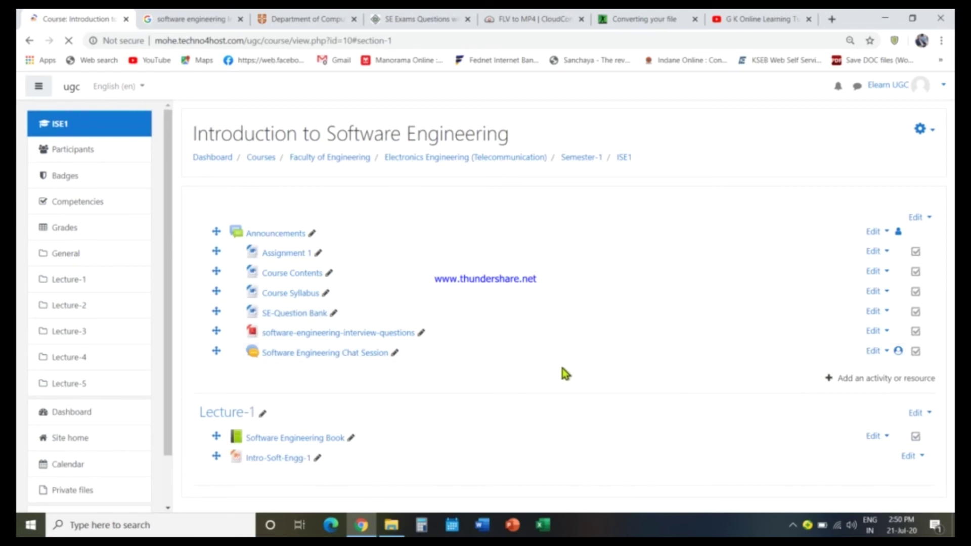
Review the IMS content package description among the Lecture-1 resource types and start a new Label resource
{"action": "scroll", "coordinate": [235, 356], "scroll_direction": "down", "scroll_amount": 3}
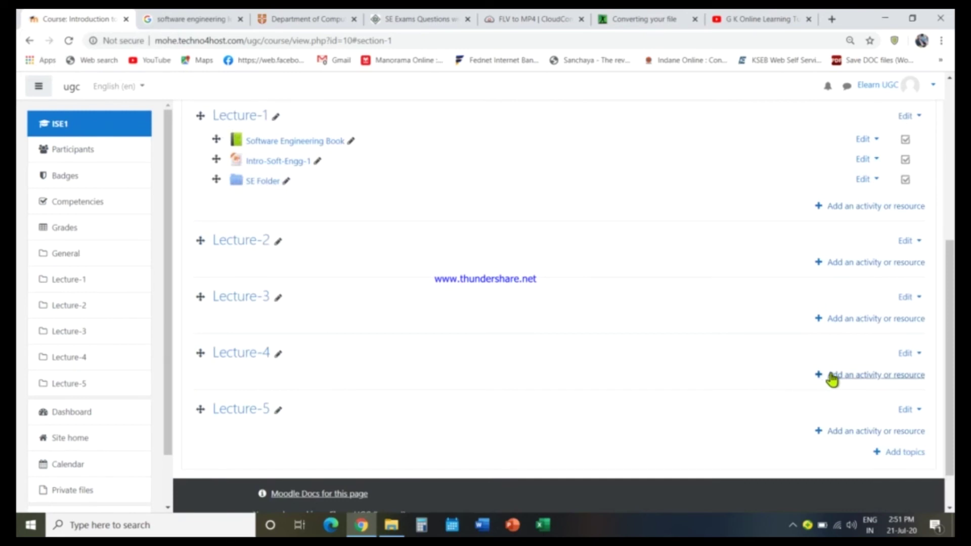
{"action": "left_click", "coordinate": [840, 204]}
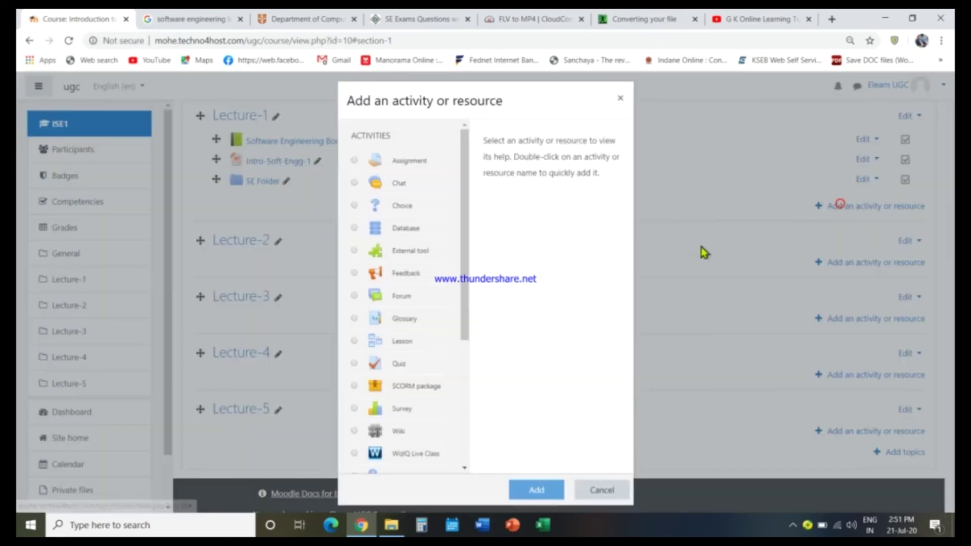
{"action": "scroll", "coordinate": [396, 358], "scroll_direction": "down", "scroll_amount": 4}
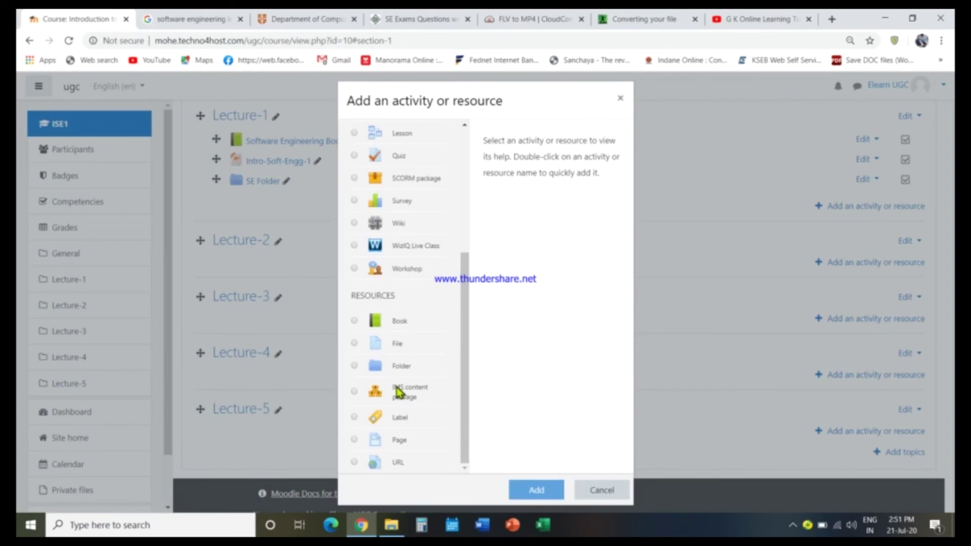
{"action": "left_click", "coordinate": [404, 393]}
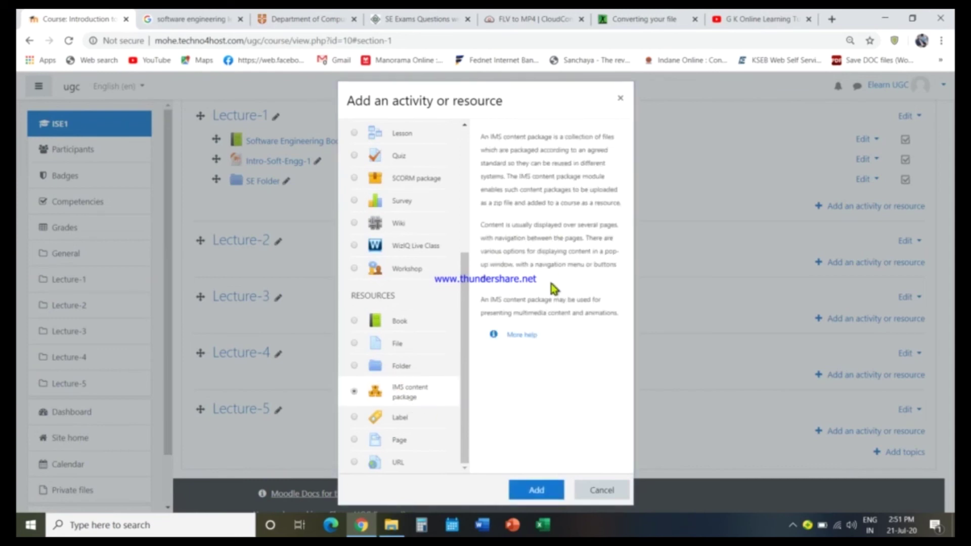
{"action": "left_click_drag", "start_coordinate": [480, 300], "coordinate": [623, 322]}
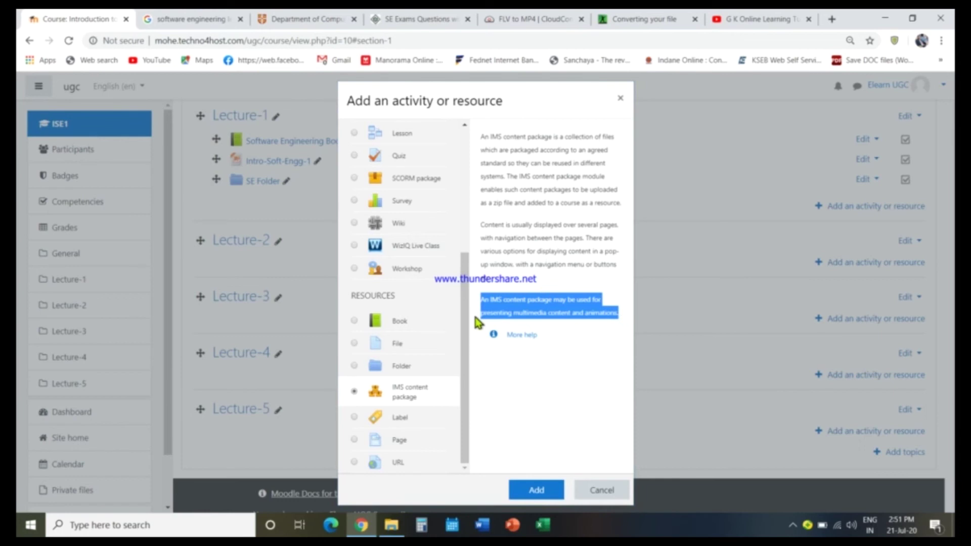
{"action": "left_click", "coordinate": [399, 420]}
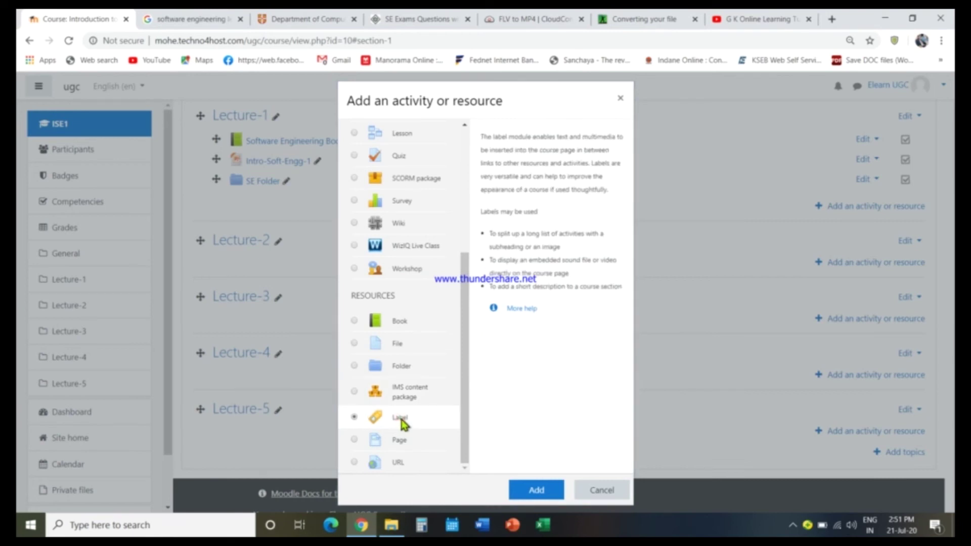
{"action": "left_click", "coordinate": [527, 489]}
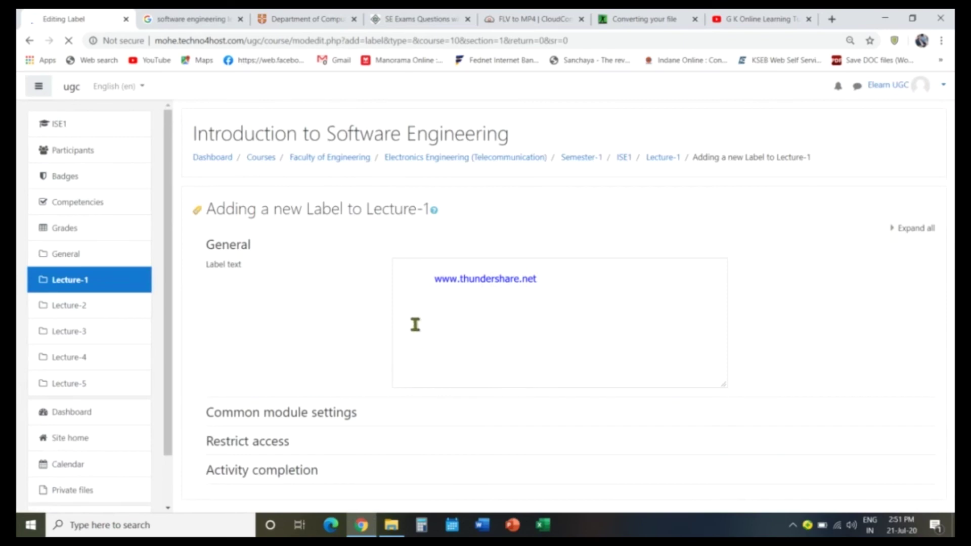
Set the label text to "Software Engineering Lecture Materials" and save it back to the course
{"action": "left_click", "coordinate": [415, 304]}
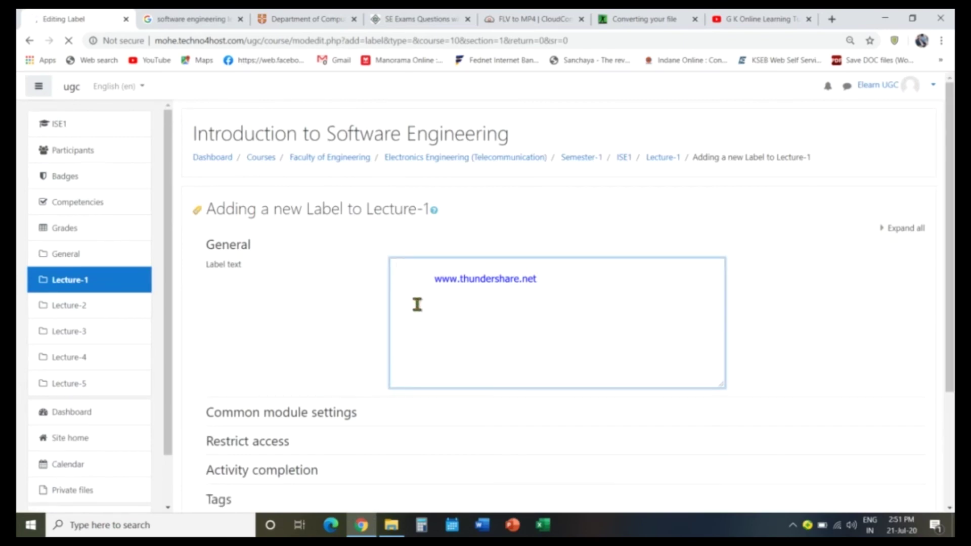
{"action": "type", "text": "Softwa"}
{"action": "scroll", "coordinate": [417, 306], "scroll_direction": "down", "scroll_amount": 3}
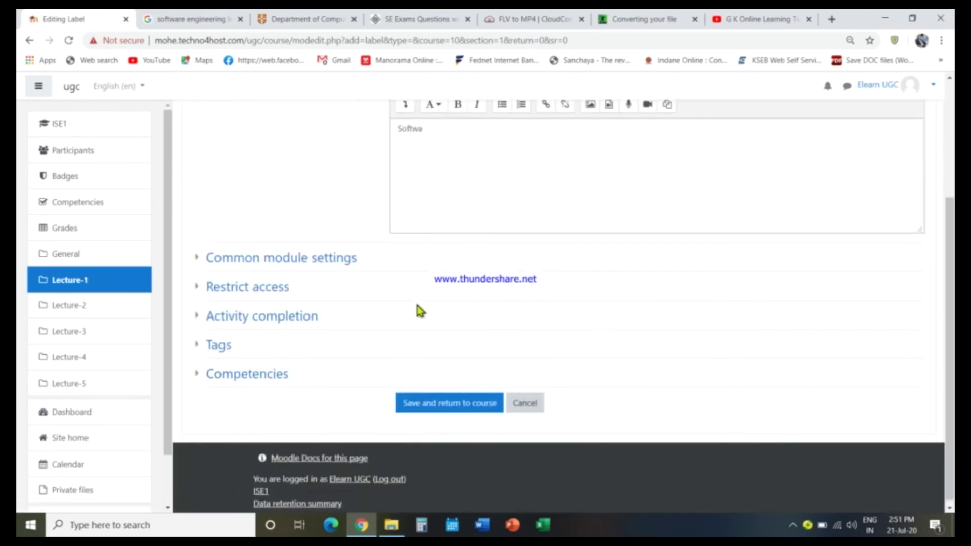
{"action": "type", "text": "re Engineering Lecture Materials"}
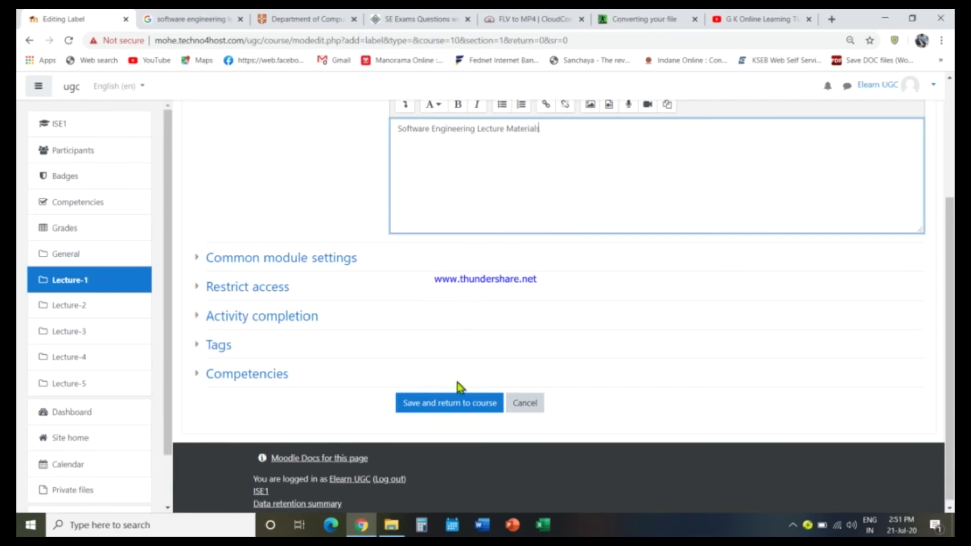
{"action": "left_click", "coordinate": [456, 410]}
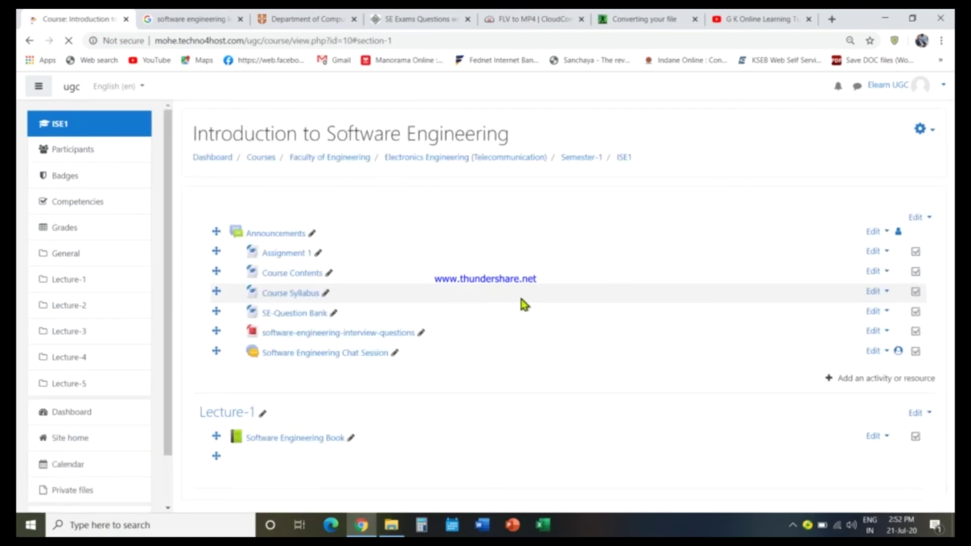
Reorder the General section so Course Syllabus directly follows Announcements and Course Contents comes directly after Course Syllabus
{"action": "scroll", "coordinate": [517, 293], "scroll_direction": "down", "scroll_amount": 1}
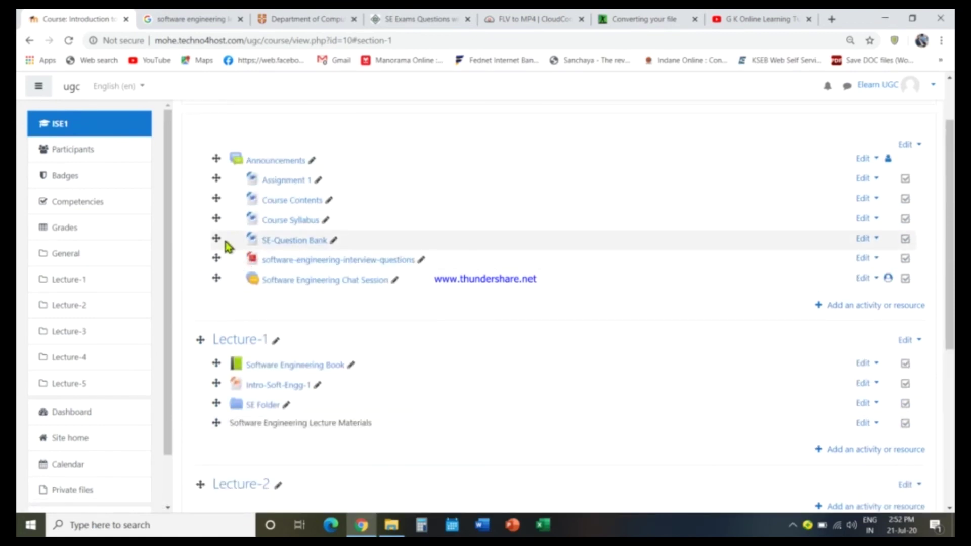
{"action": "left_click_drag", "start_coordinate": [215, 218], "coordinate": [214, 174]}
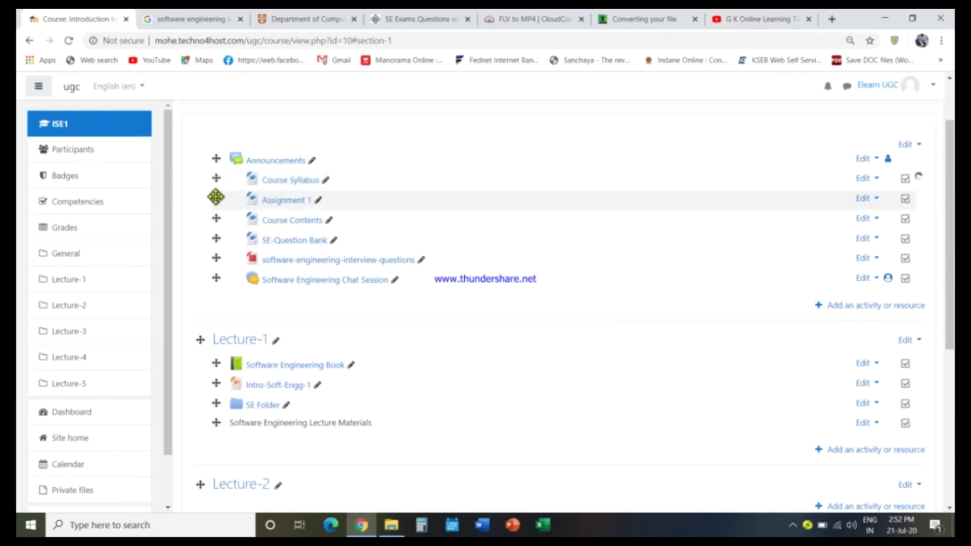
{"action": "left_click_drag", "start_coordinate": [214, 218], "coordinate": [210, 195]}
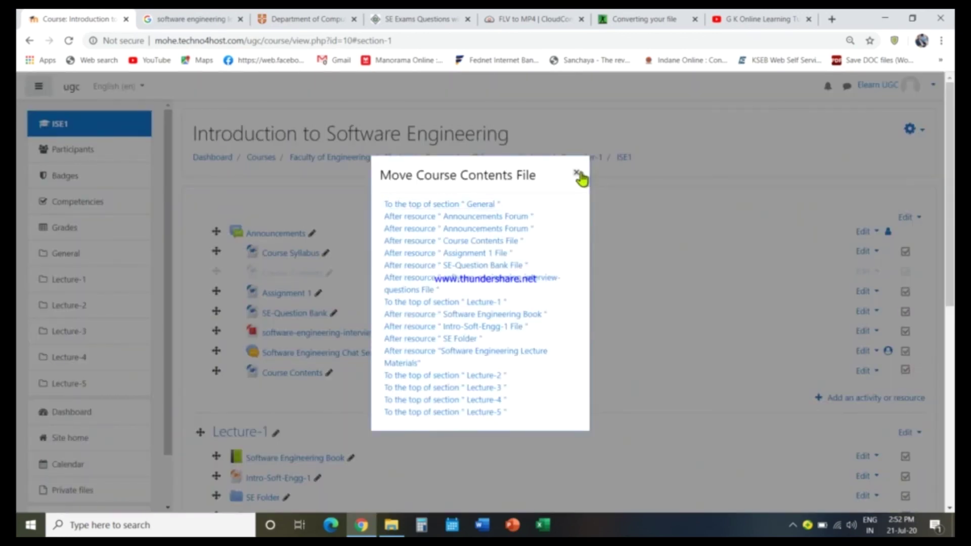
{"action": "left_click", "coordinate": [576, 172]}
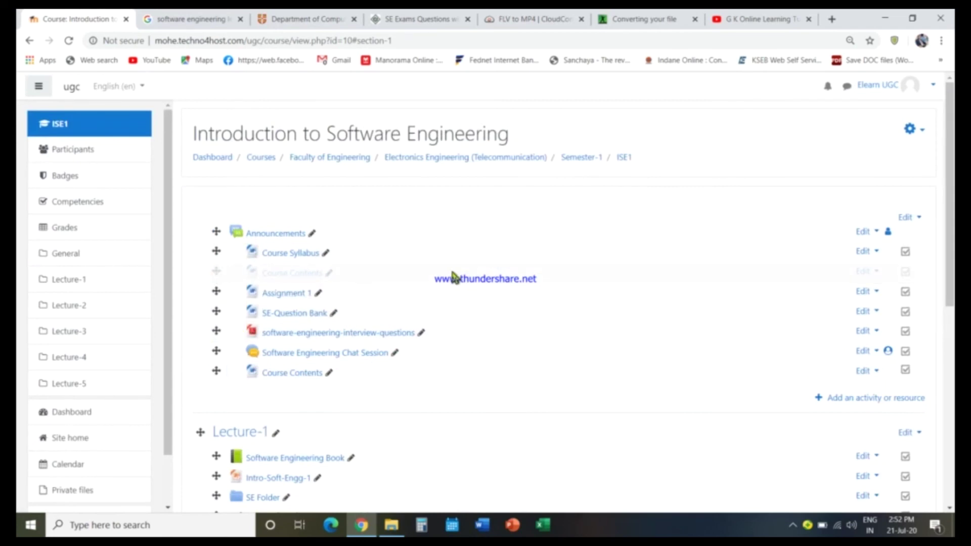
{"action": "left_click", "coordinate": [877, 273]}
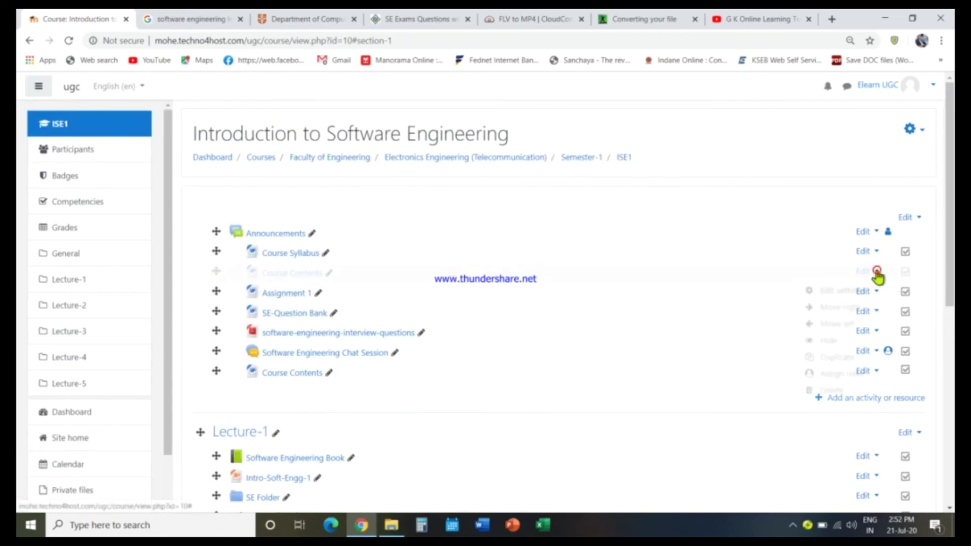
{"action": "left_click", "coordinate": [874, 292]}
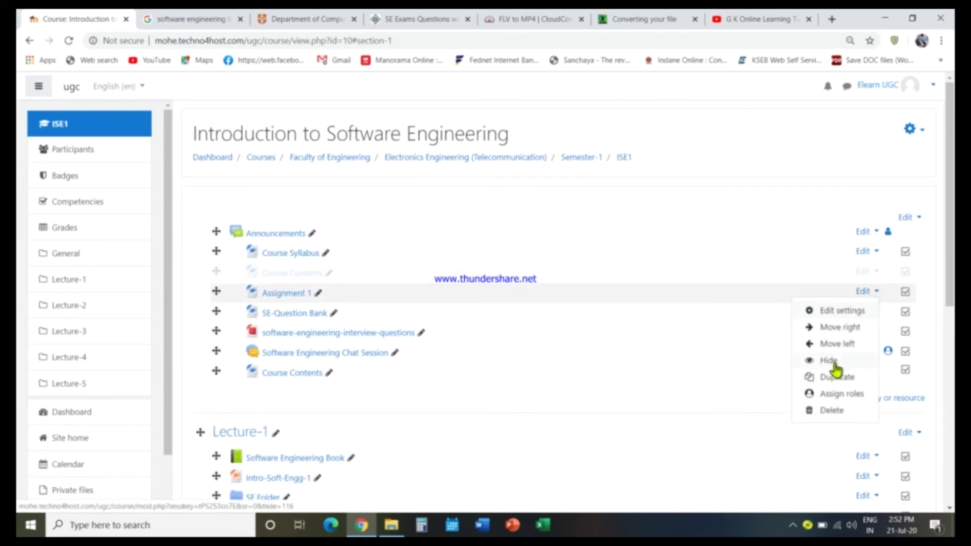
{"action": "key", "text": "Escape"}
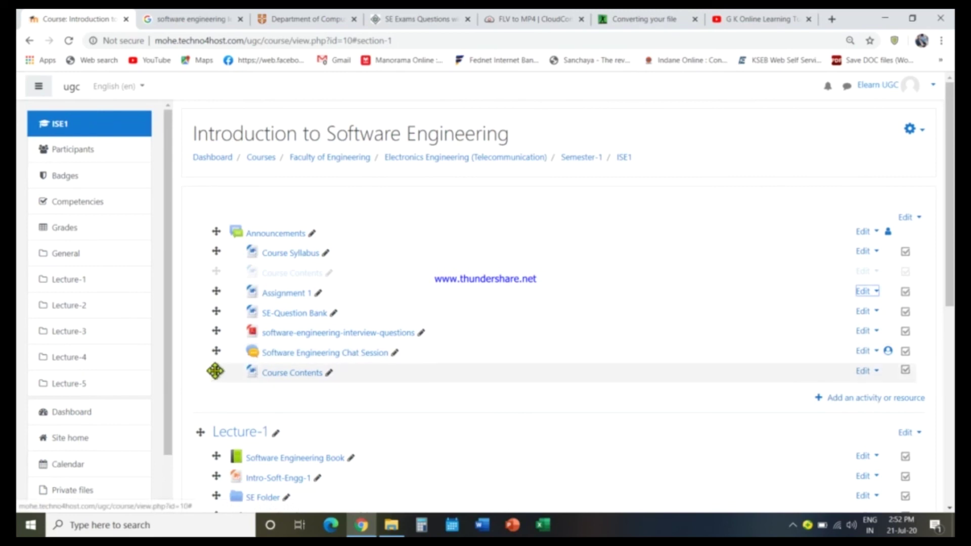
{"action": "left_click_drag", "start_coordinate": [216, 371], "coordinate": [213, 273]}
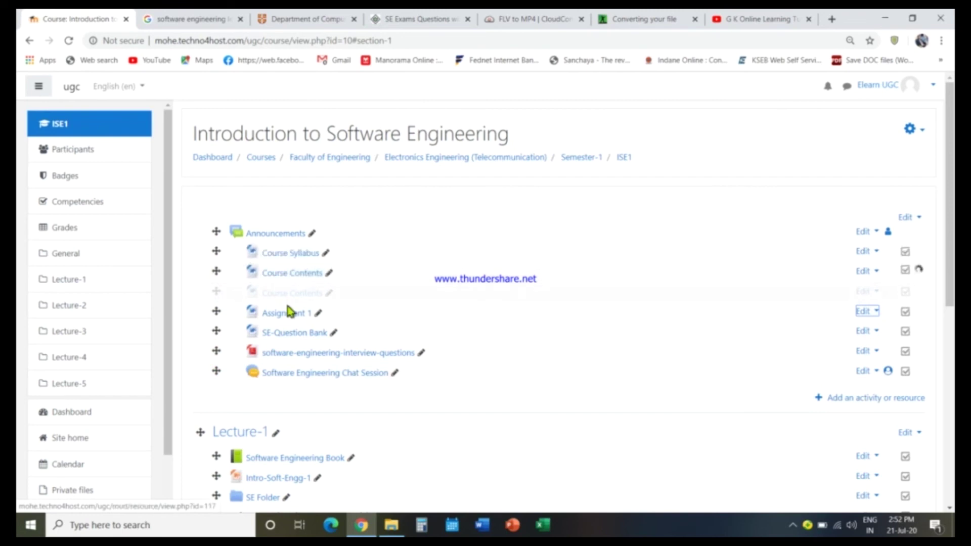
{"action": "left_click", "coordinate": [329, 293]}
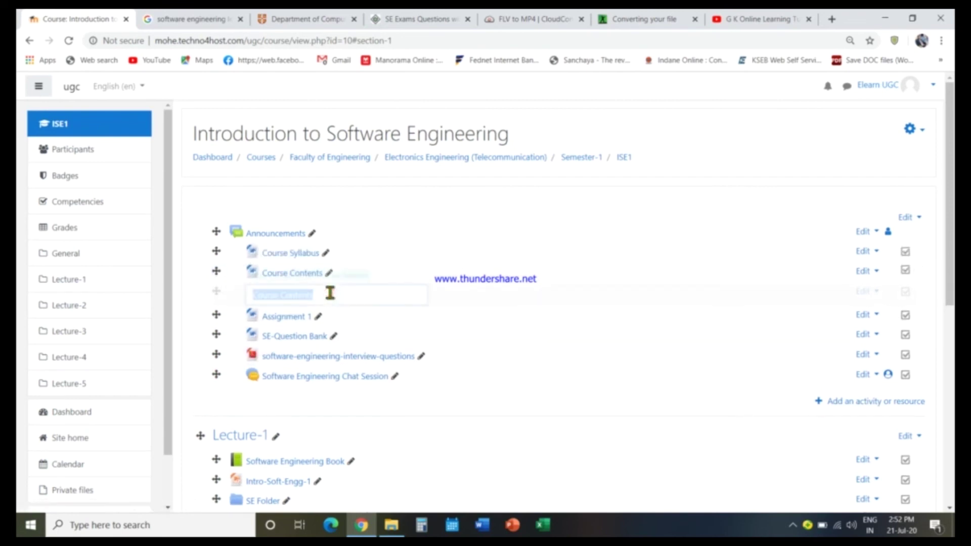
{"action": "left_click", "coordinate": [872, 292]}
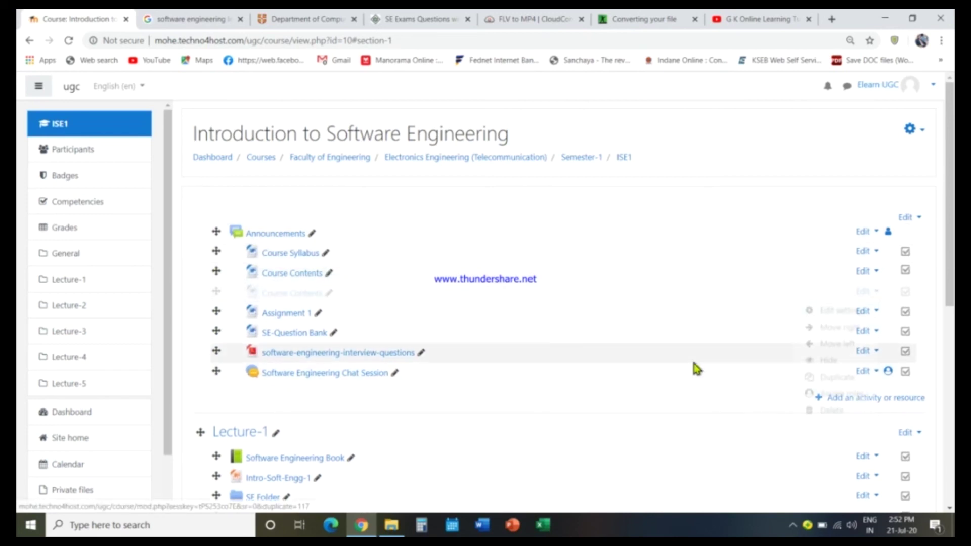
Move the "Software Engineering Lecture Materials" label to the top of the Lecture-1 section, above Software Engineering Book
{"action": "scroll", "coordinate": [664, 310], "scroll_direction": "down", "scroll_amount": 4}
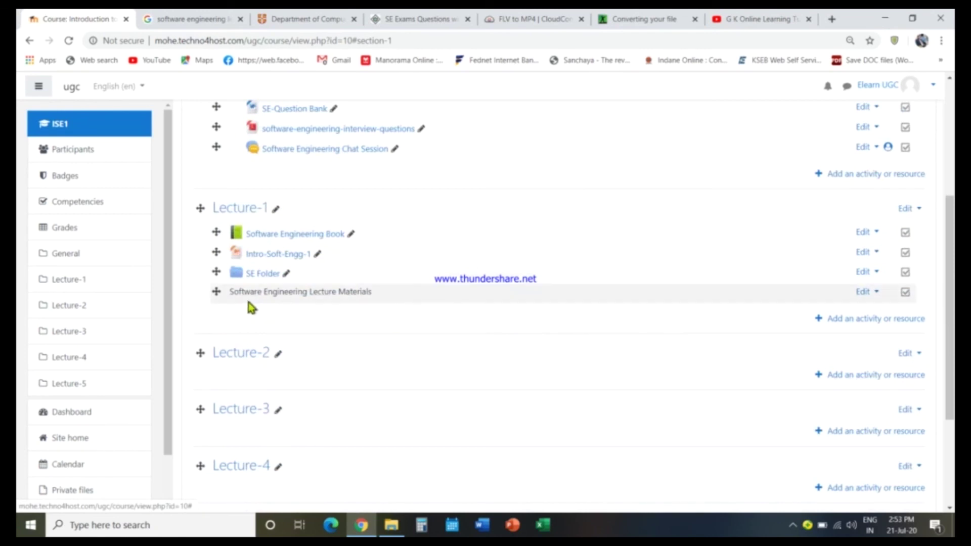
{"action": "left_click_drag", "start_coordinate": [215, 292], "coordinate": [216, 222]}
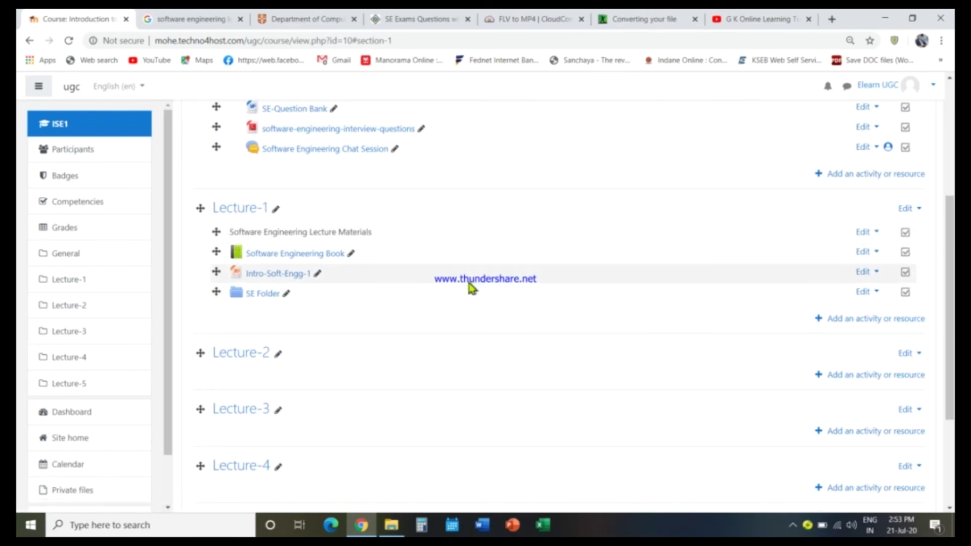
Review the Page description among the Lecture-1 resource types and start a new URL resource
{"action": "left_click", "coordinate": [882, 319]}
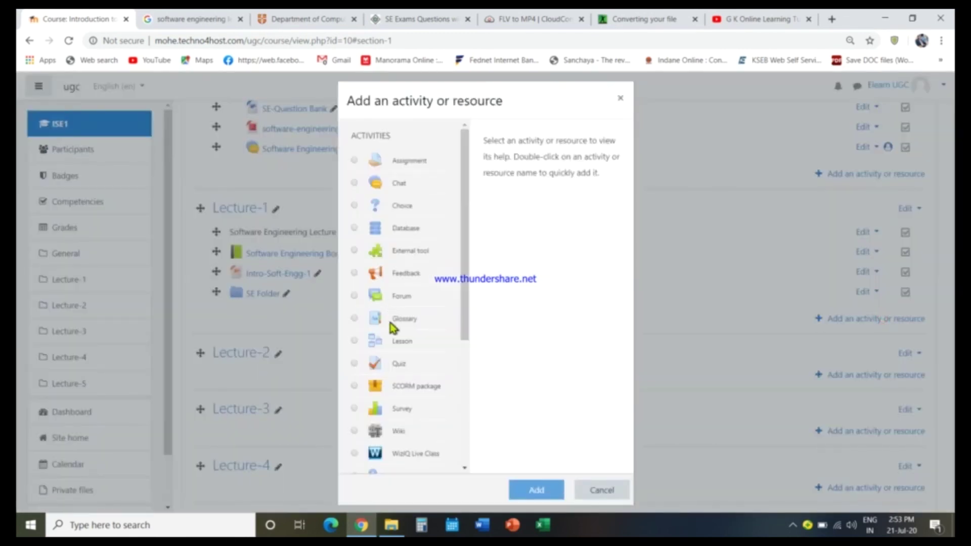
{"action": "scroll", "coordinate": [395, 329], "scroll_direction": "down", "scroll_amount": 4}
{"action": "left_click", "coordinate": [400, 442]}
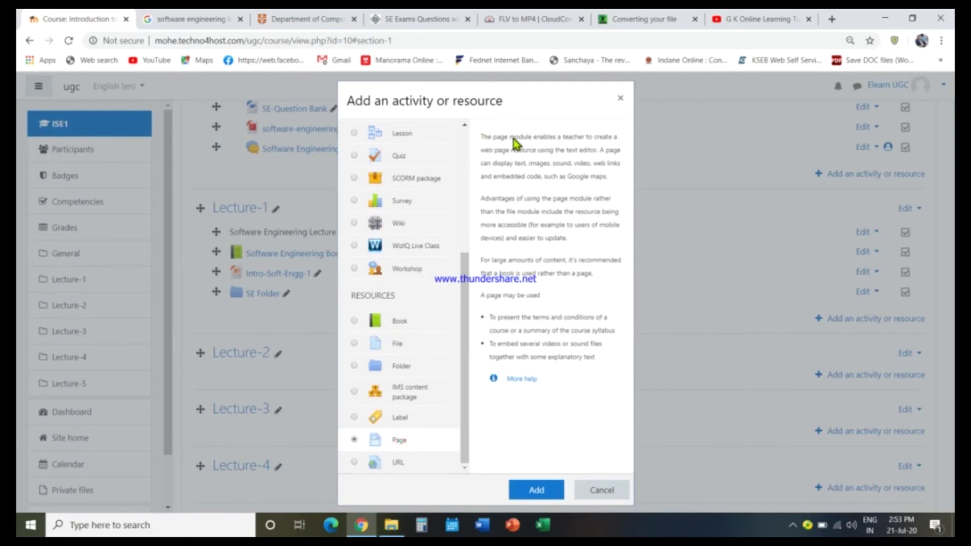
{"action": "left_click_drag", "start_coordinate": [481, 137], "coordinate": [624, 156]}
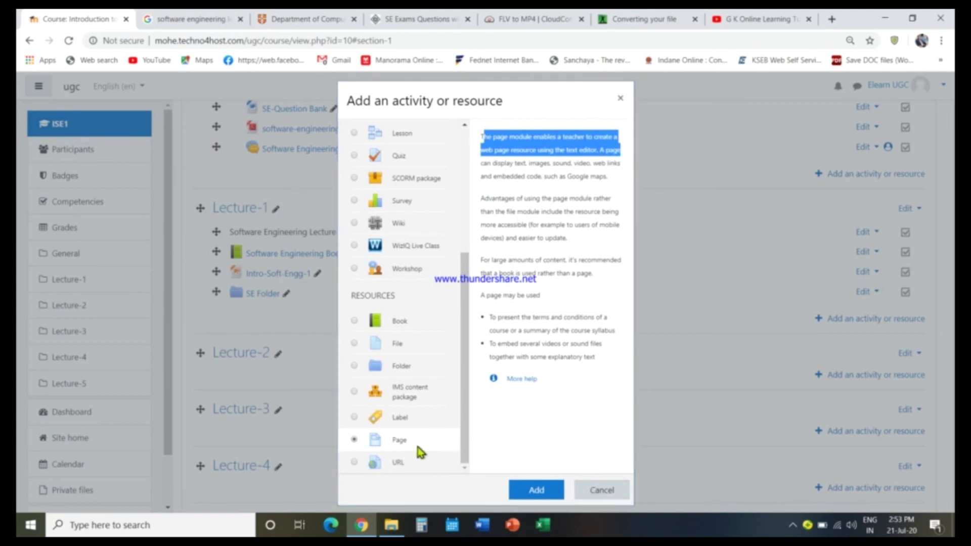
{"action": "left_click", "coordinate": [395, 462]}
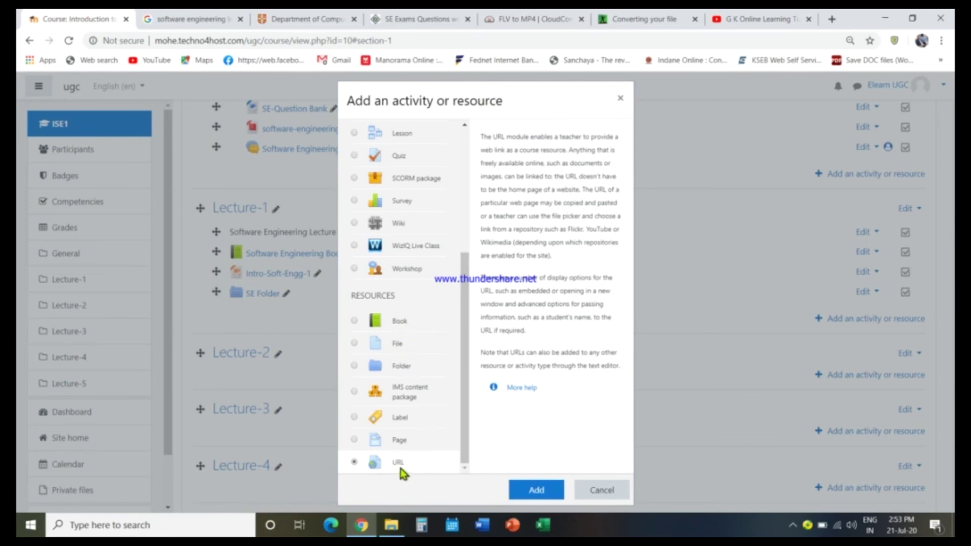
{"action": "left_click", "coordinate": [536, 488]}
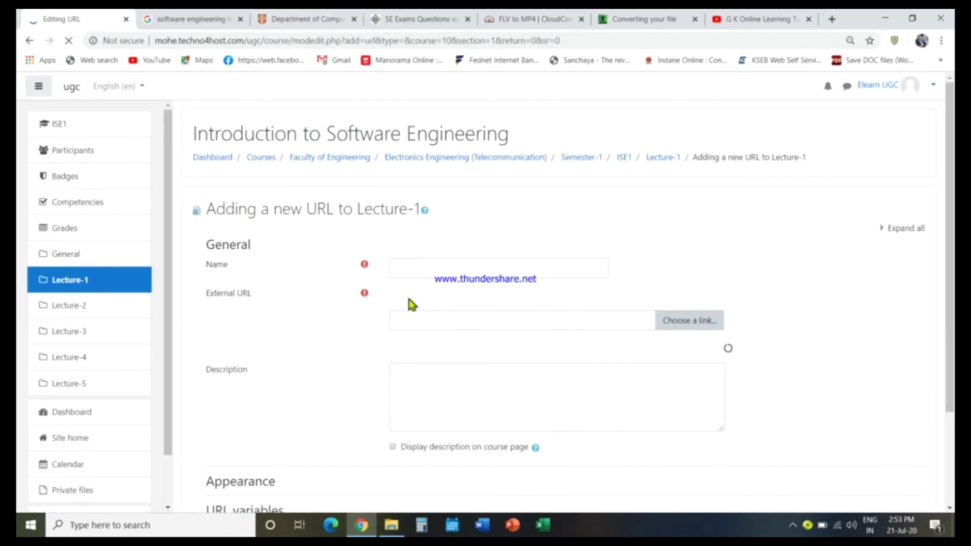
Name the new URL resource "Lecture 1 Video Materials"
{"action": "left_click", "coordinate": [399, 265]}
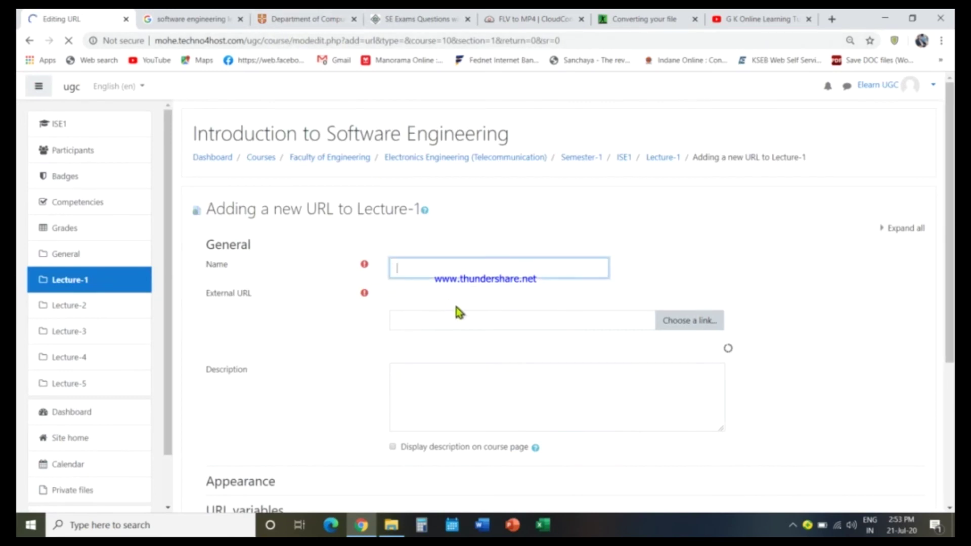
{"action": "type", "text": "Lecture 1 Video M"}
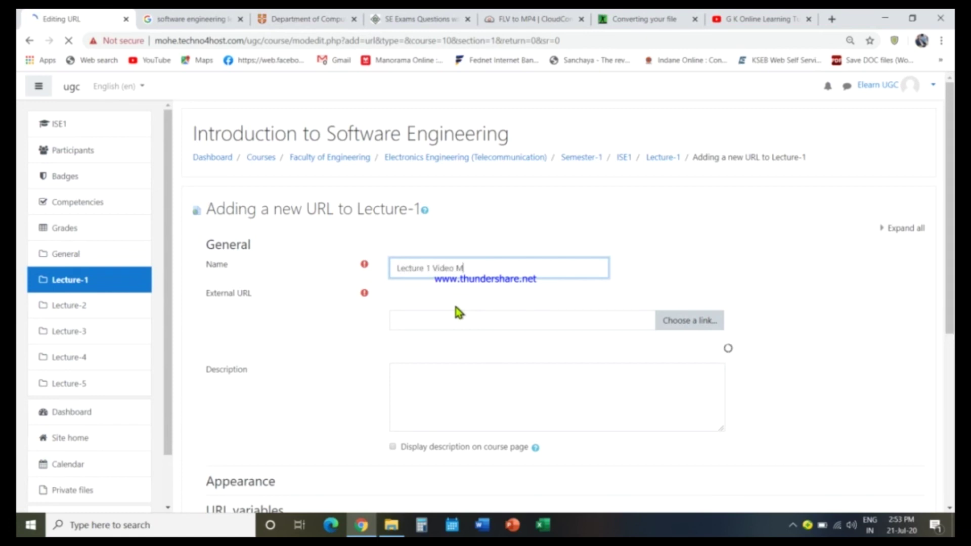
{"action": "type", "text": "aterials"}
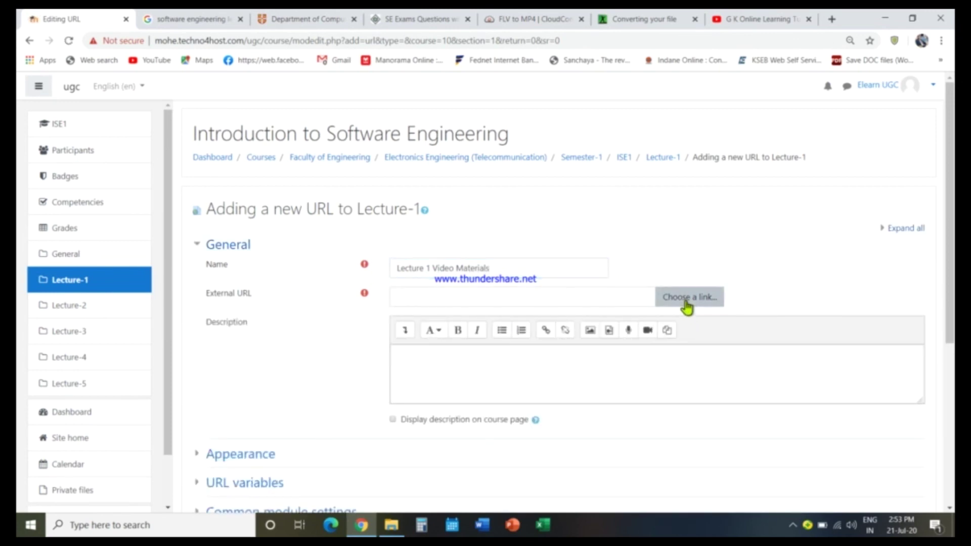
Switch to the G K Online Learning Tutorials channel on YouTube and look through its uploads for the first Introduction to Software Engineering lecture
{"action": "left_click", "coordinate": [757, 22]}
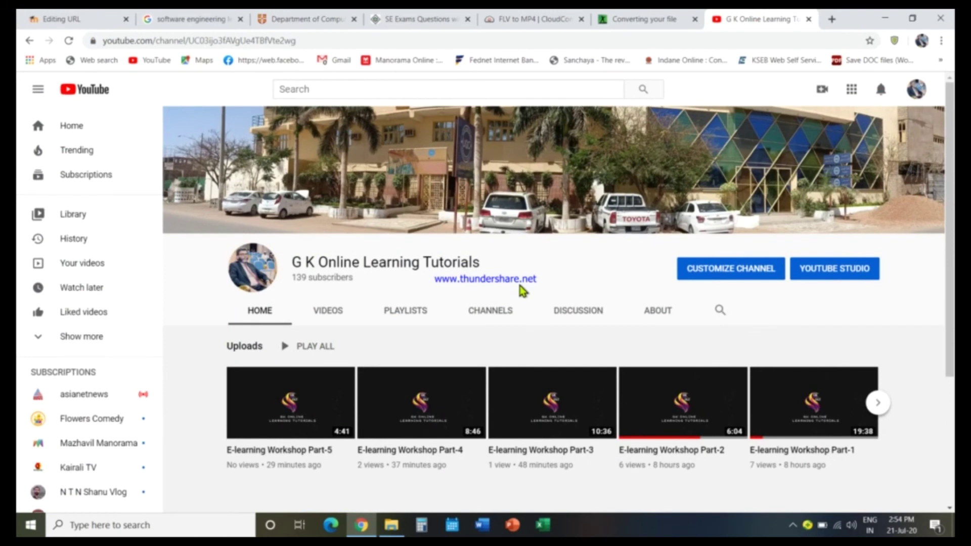
{"action": "scroll", "coordinate": [519, 285], "scroll_direction": "down", "scroll_amount": 3}
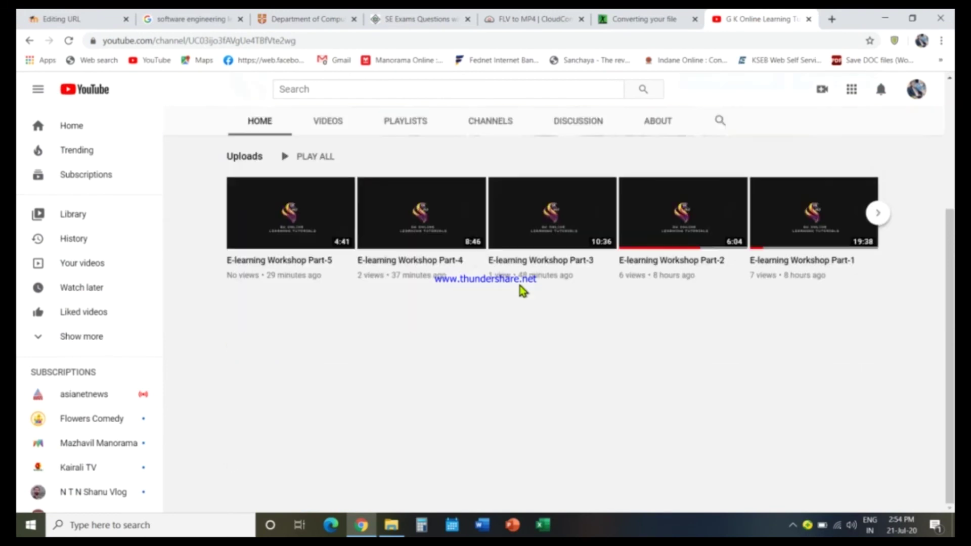
{"action": "left_click", "coordinate": [324, 128]}
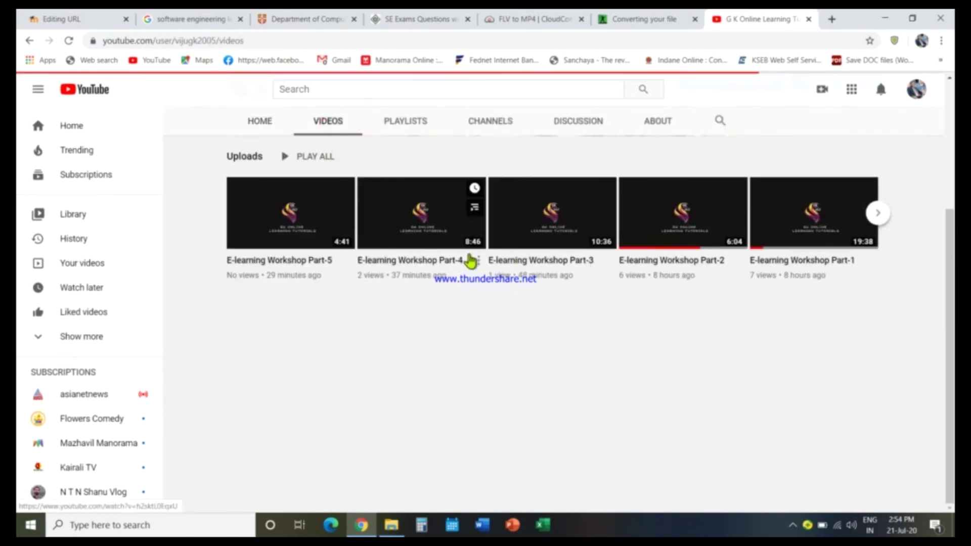
{"action": "scroll", "coordinate": [559, 284], "scroll_direction": "down", "scroll_amount": 6}
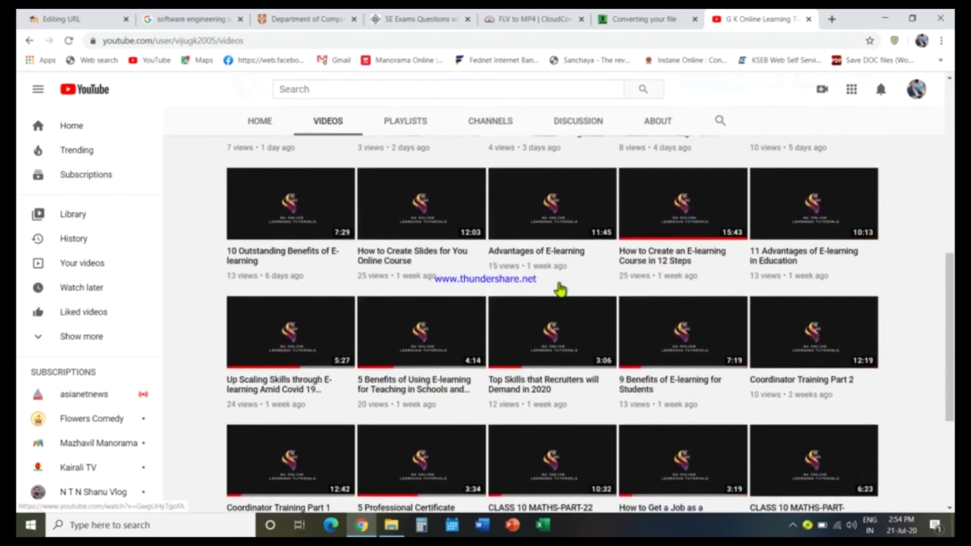
{"action": "scroll", "coordinate": [560, 289], "scroll_direction": "down", "scroll_amount": 4}
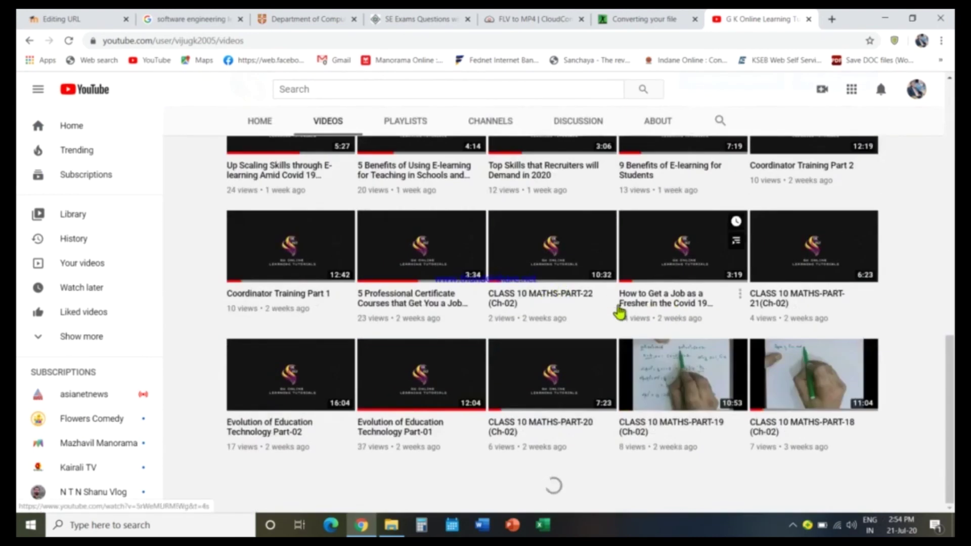
{"action": "scroll", "coordinate": [548, 299], "scroll_direction": "up", "scroll_amount": 4}
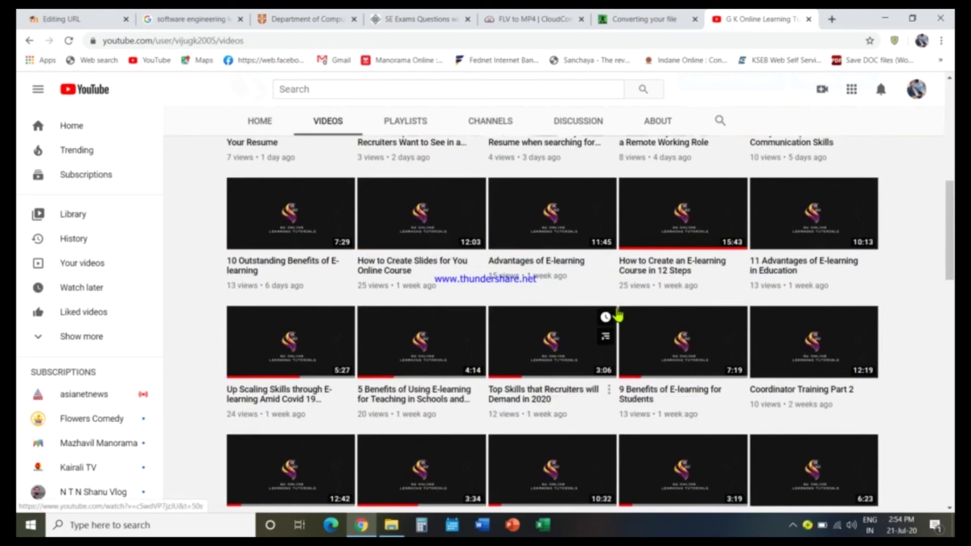
{"action": "scroll", "coordinate": [372, 243], "scroll_direction": "up", "scroll_amount": 8}
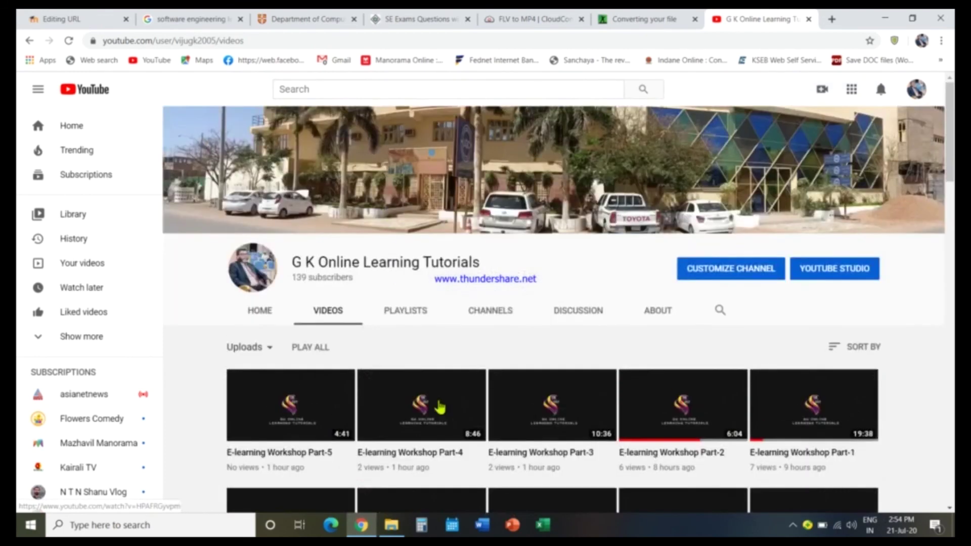
{"action": "scroll", "coordinate": [438, 406], "scroll_direction": "down", "scroll_amount": 4}
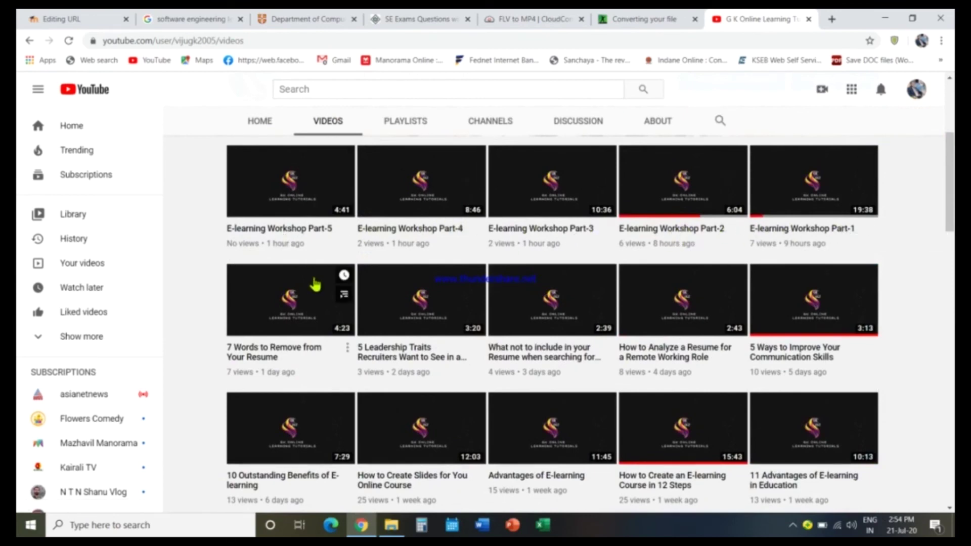
{"action": "scroll", "coordinate": [318, 288], "scroll_direction": "down", "scroll_amount": 15}
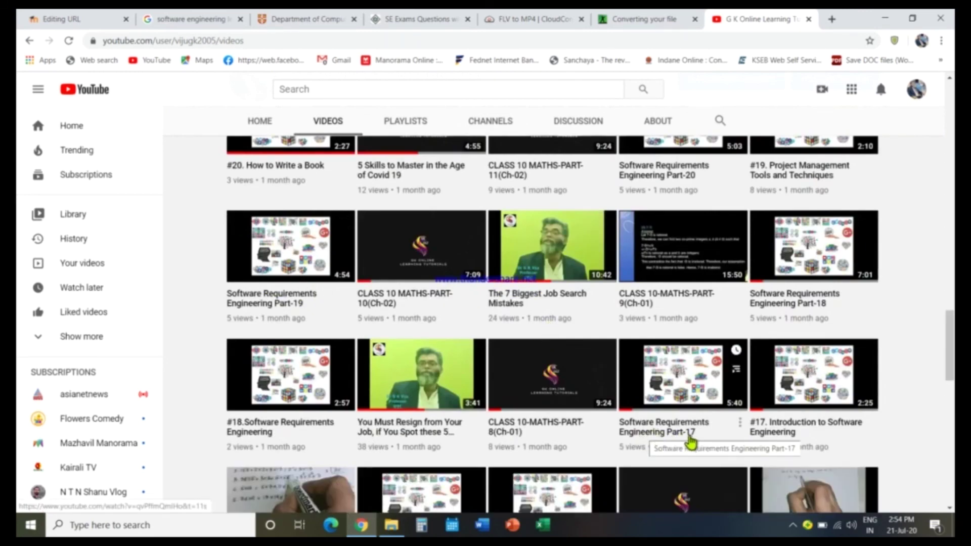
{"action": "scroll", "coordinate": [690, 442], "scroll_direction": "down", "scroll_amount": 5}
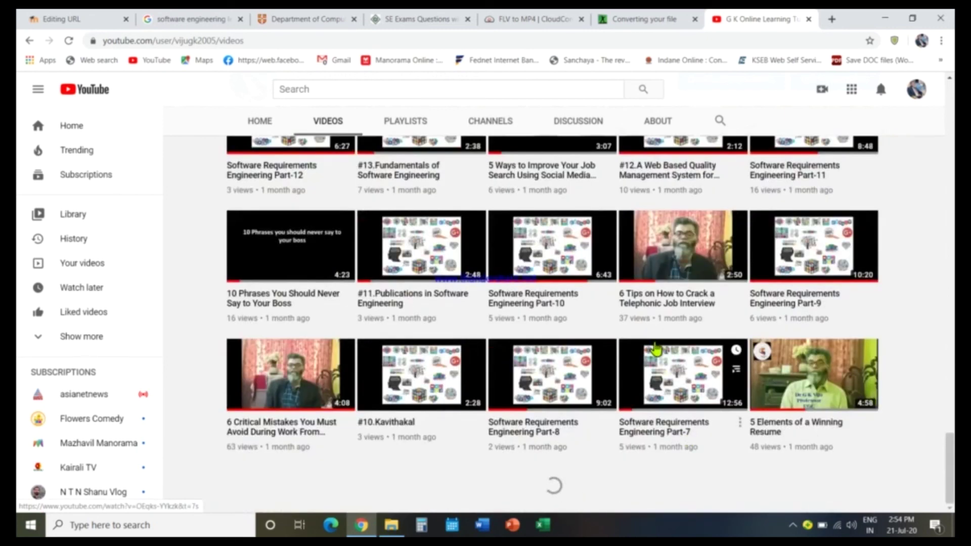
{"action": "scroll", "coordinate": [692, 428], "scroll_direction": "down", "scroll_amount": 5}
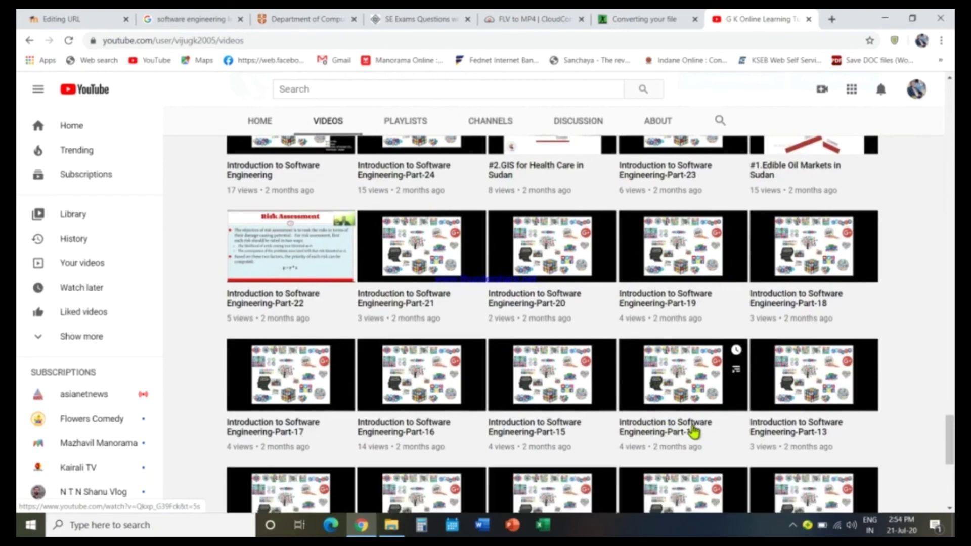
{"action": "scroll", "coordinate": [668, 442], "scroll_direction": "down", "scroll_amount": 5}
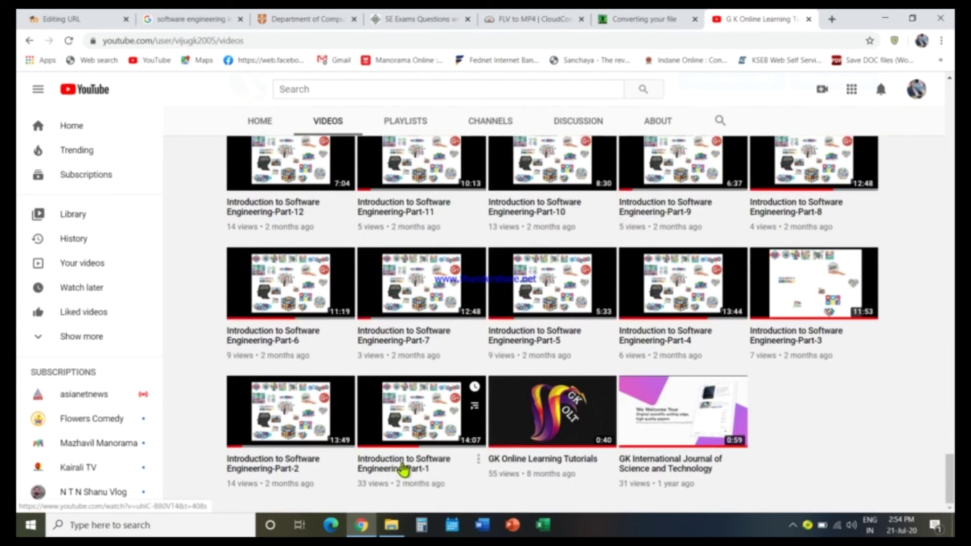
Open the Introduction to Software Engineering-Part-1 video, pause it and select its web address
{"action": "left_click", "coordinate": [403, 475]}
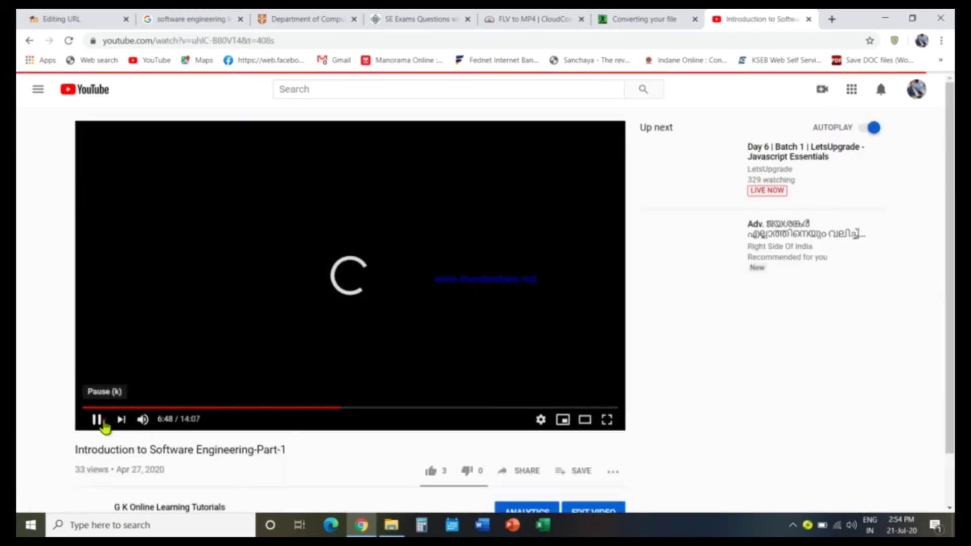
{"action": "left_click", "coordinate": [100, 420]}
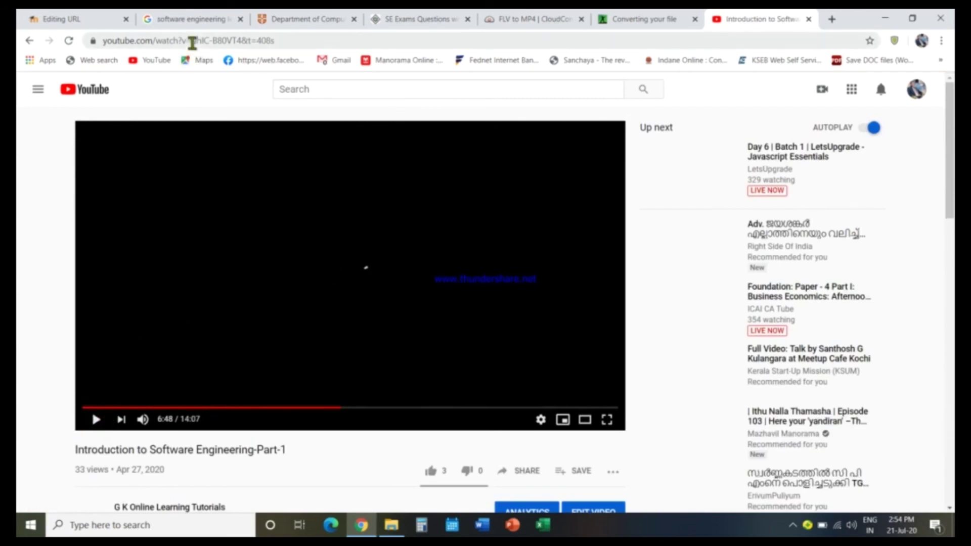
{"action": "left_click", "coordinate": [192, 43]}
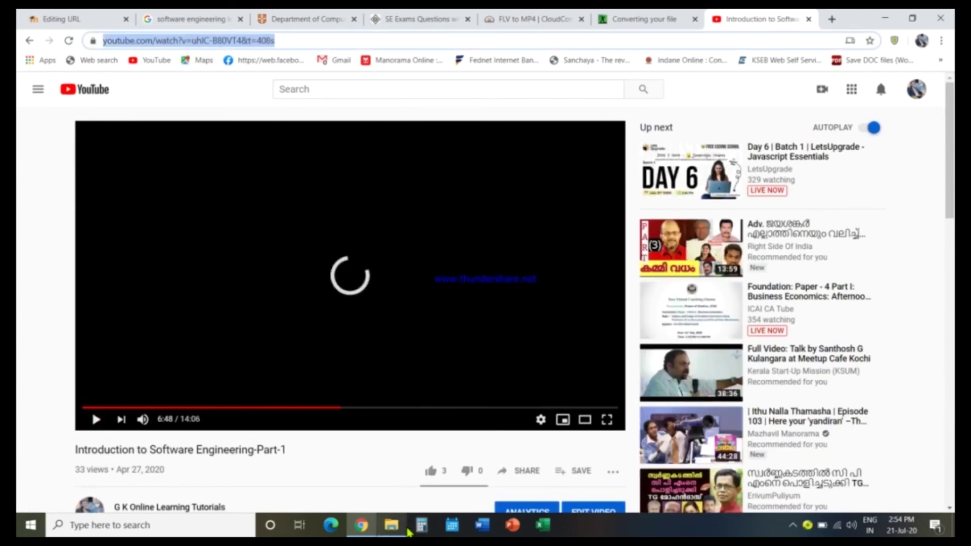
Switch to File Explorer and open YOUTUBE LINK DETAILS.docx from the ISE-Moodle folder
{"action": "left_click", "coordinate": [374, 533]}
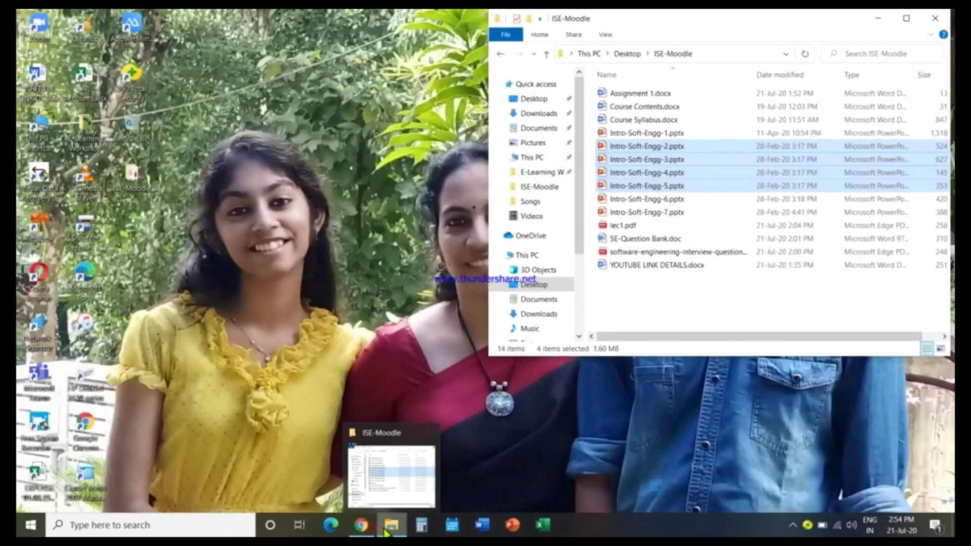
{"action": "left_click", "coordinate": [629, 272]}
{"action": "double_click", "coordinate": [628, 272]}
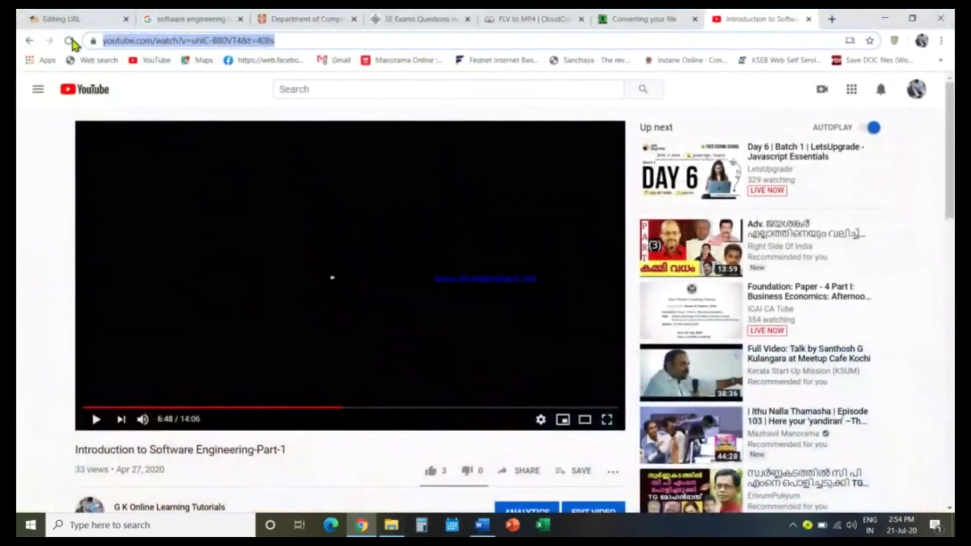
Ready the External URL field in the Moodle form, and copy the Introduction lecture's YouTube link from the table in Word
{"action": "left_click", "coordinate": [76, 18]}
{"action": "left_click", "coordinate": [423, 291]}
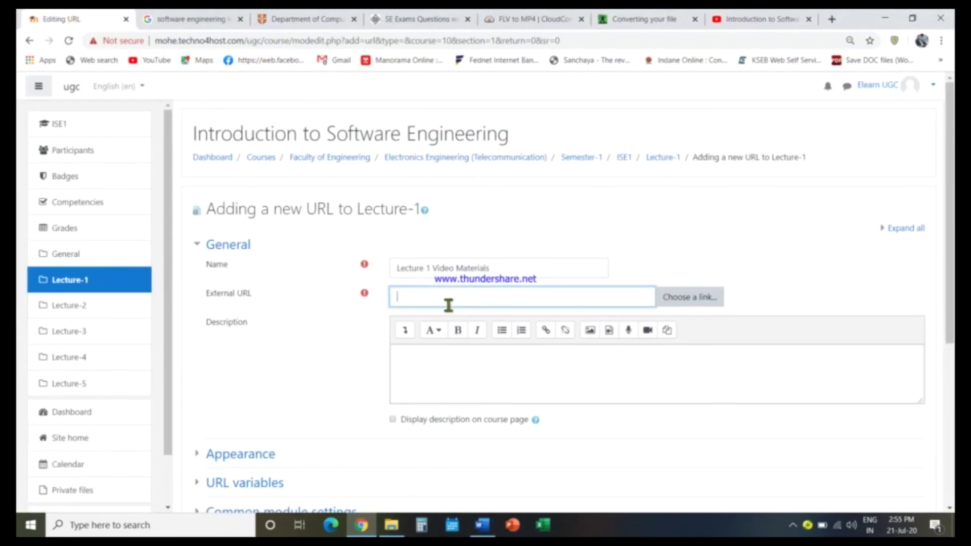
{"action": "left_click", "coordinate": [483, 525]}
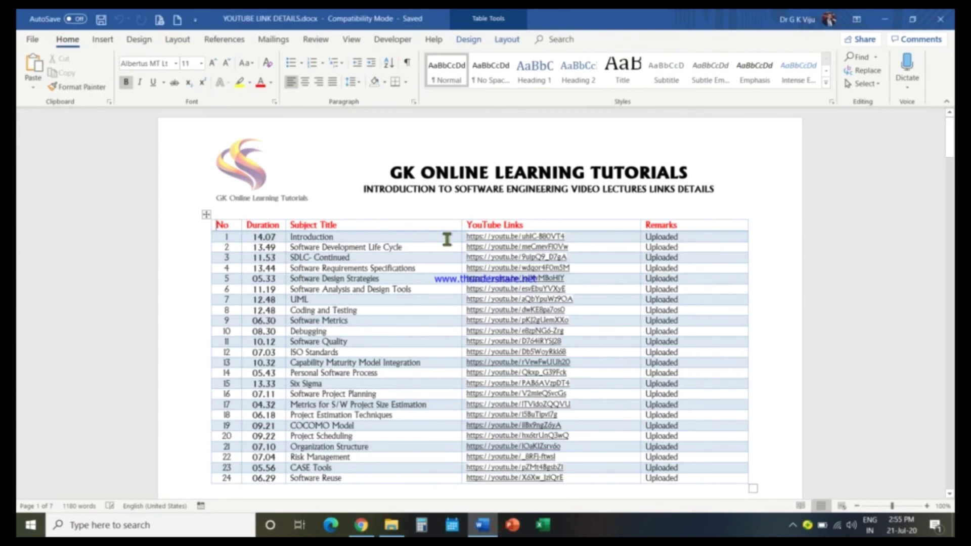
{"action": "left_click", "coordinate": [464, 237]}
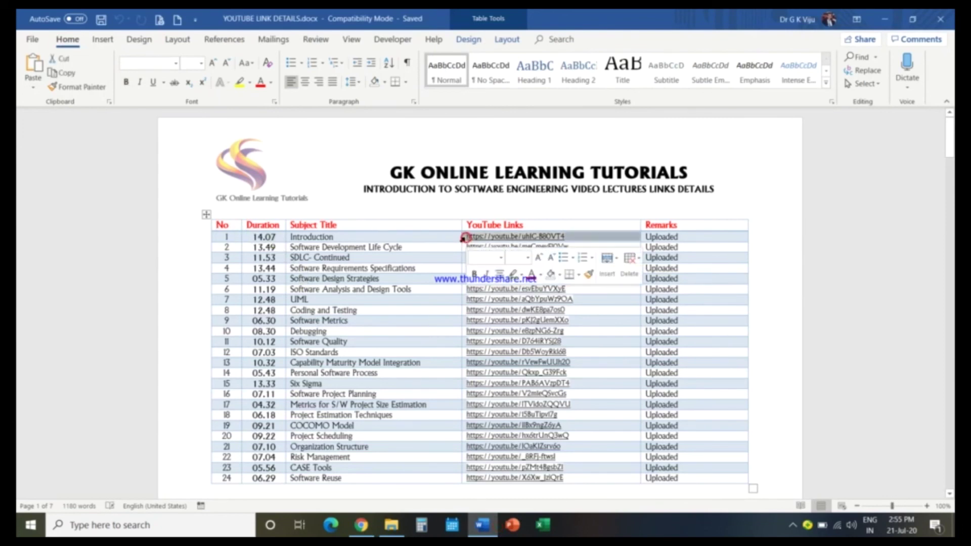
{"action": "right_click", "coordinate": [484, 237]}
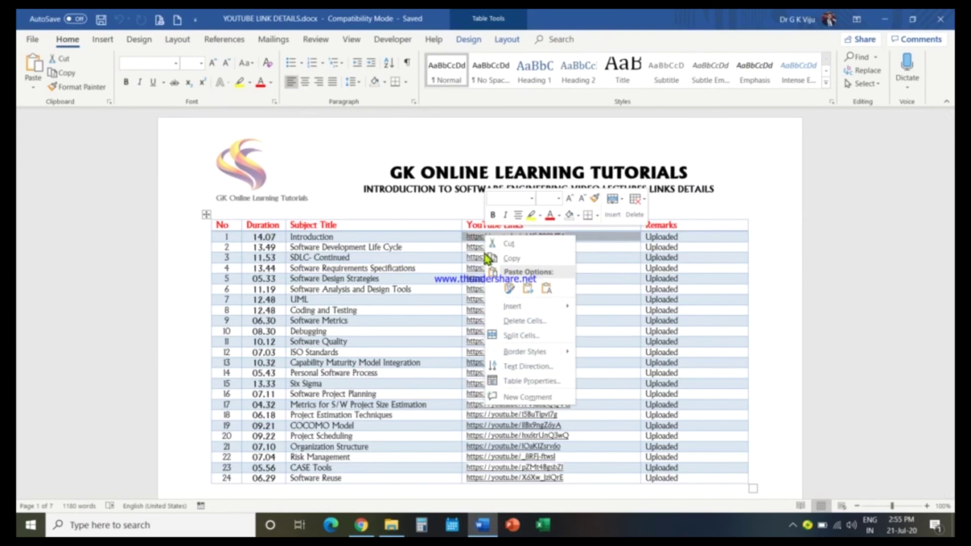
{"action": "left_click", "coordinate": [495, 257]}
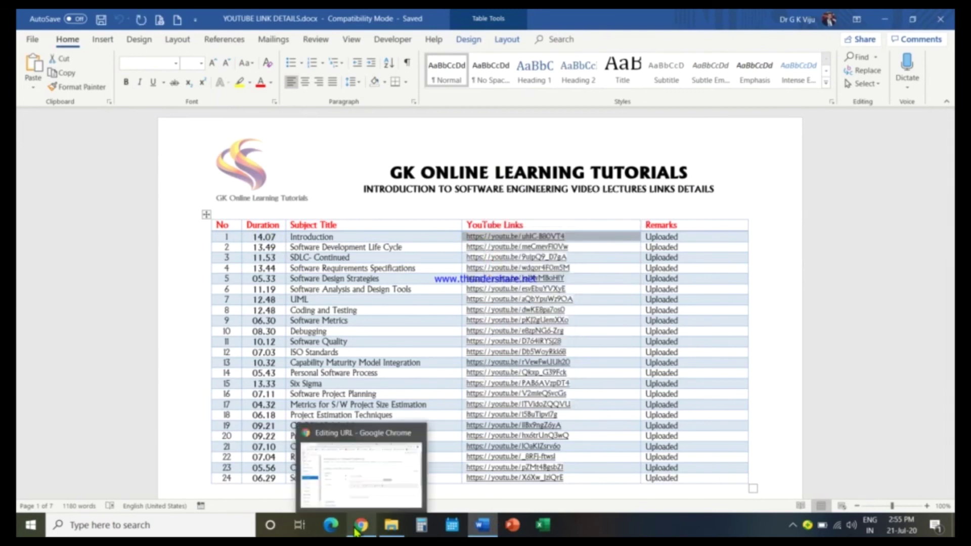